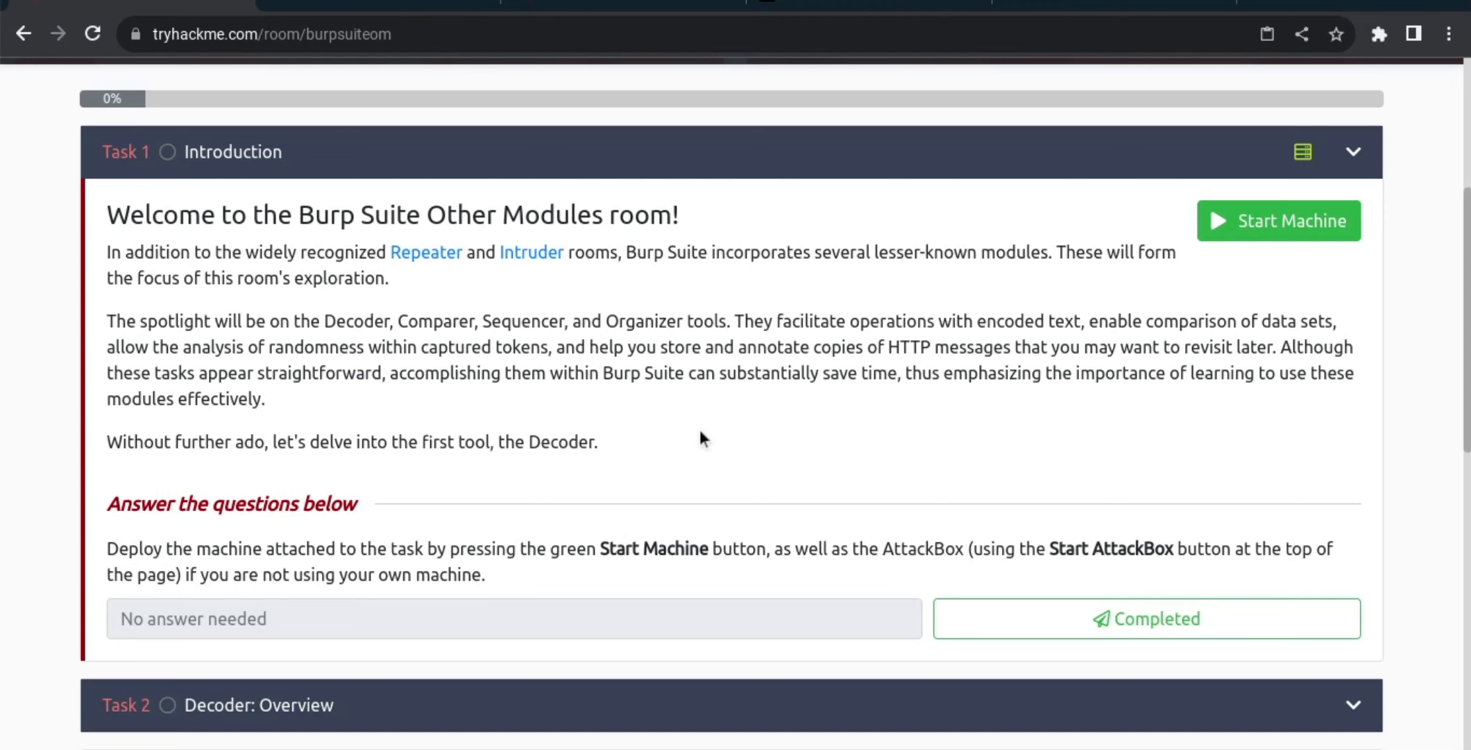
Step: Start the AttackBox and deploy the target machine attached to the Introduction task
scroll(700, 430, up, 5)
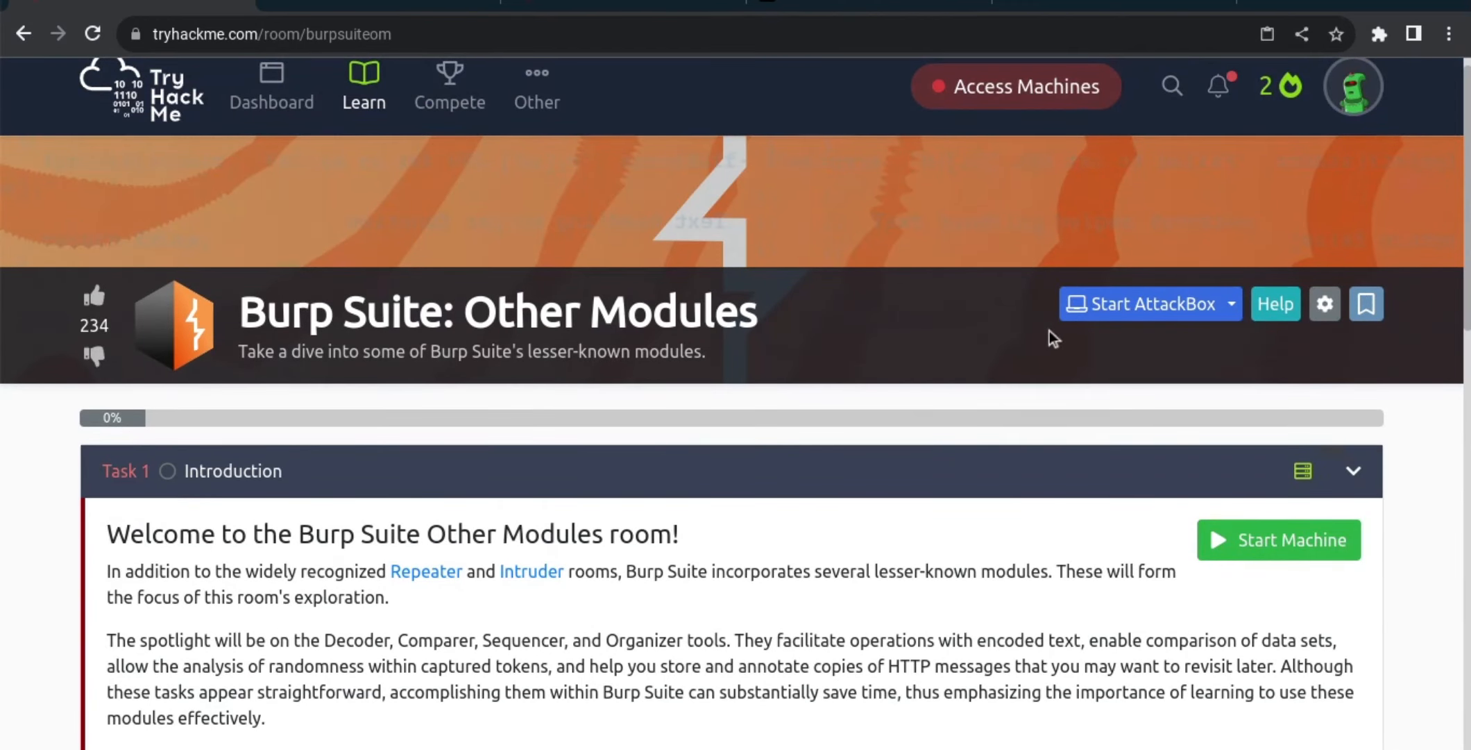
click(1077, 312)
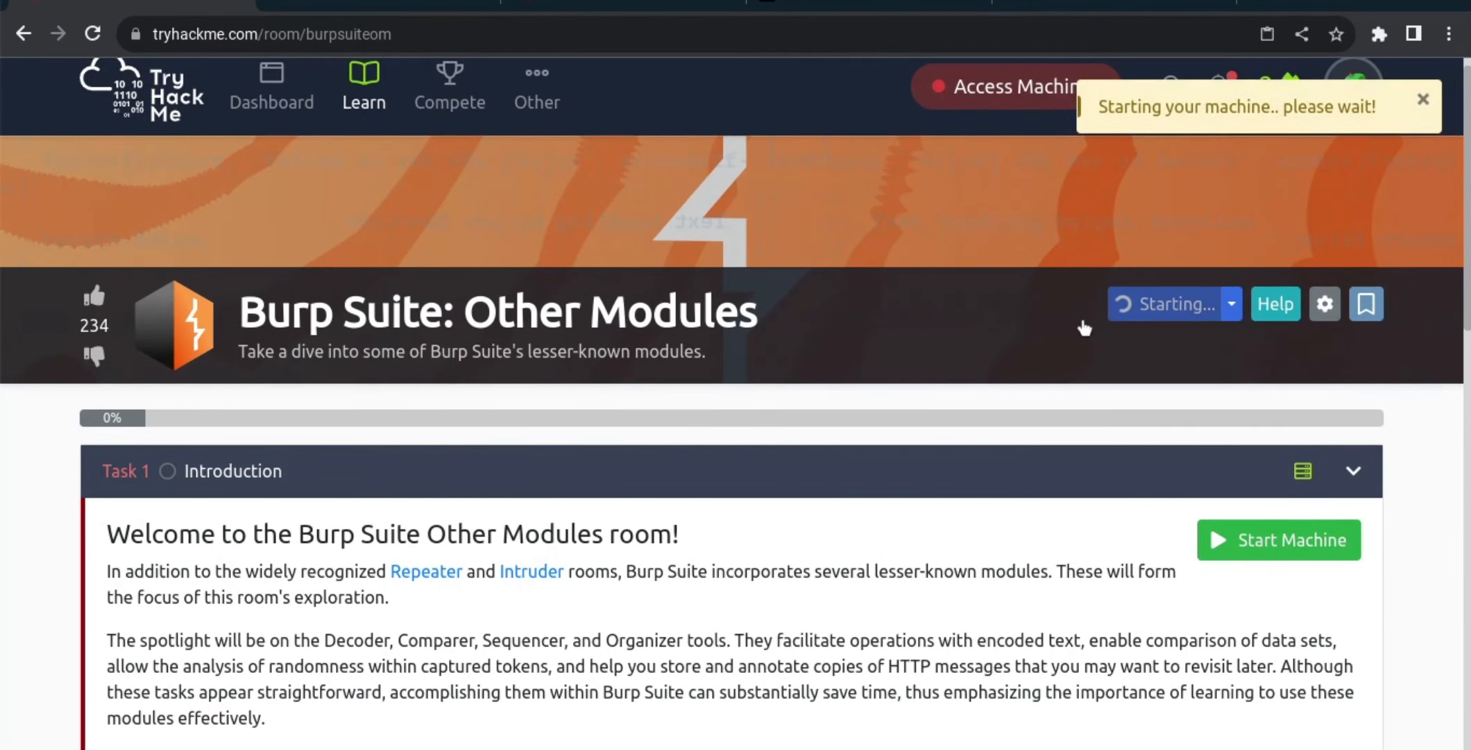
scroll(1084, 325, down, 2)
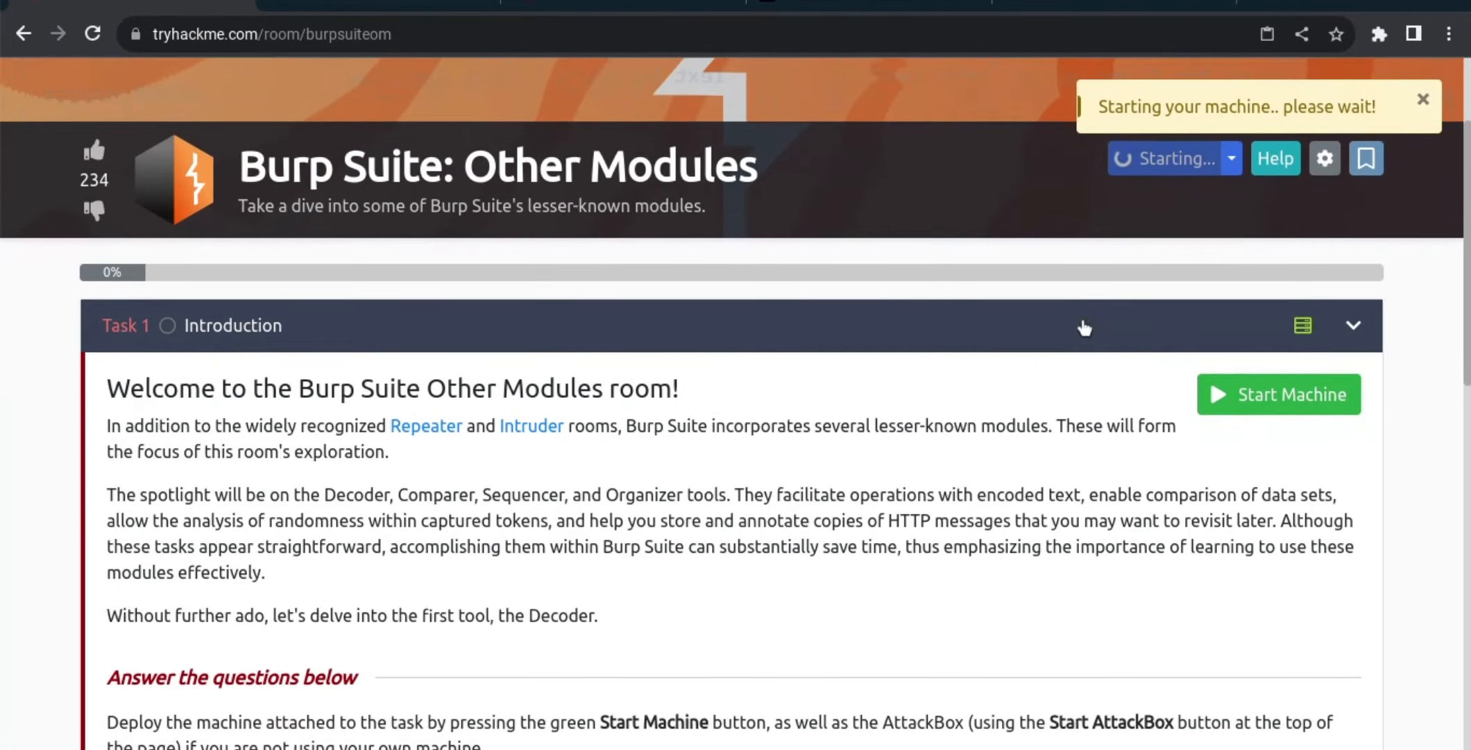
click(1208, 395)
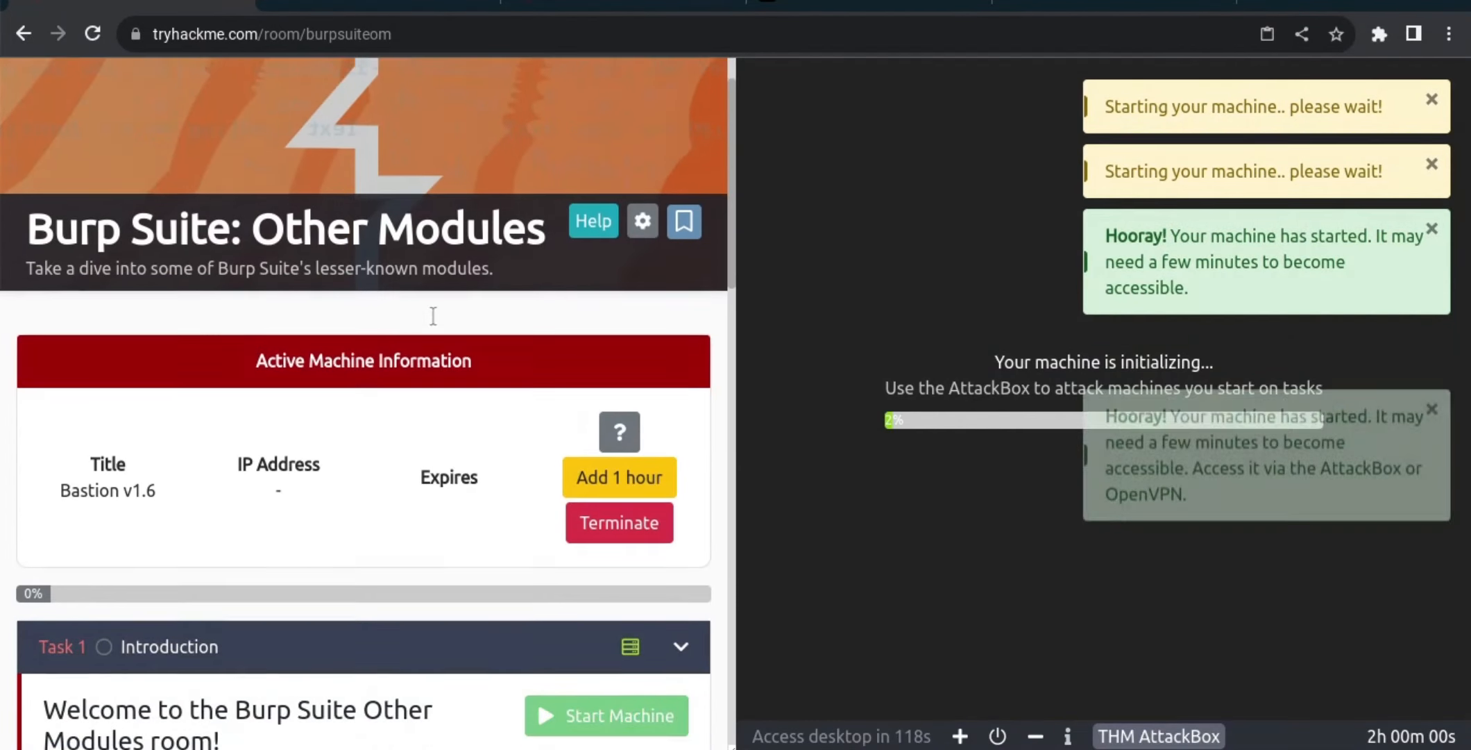
Step: Mark the Task 1 deployment question, which needs no answer, as completed
scroll(433, 316, down, 6)
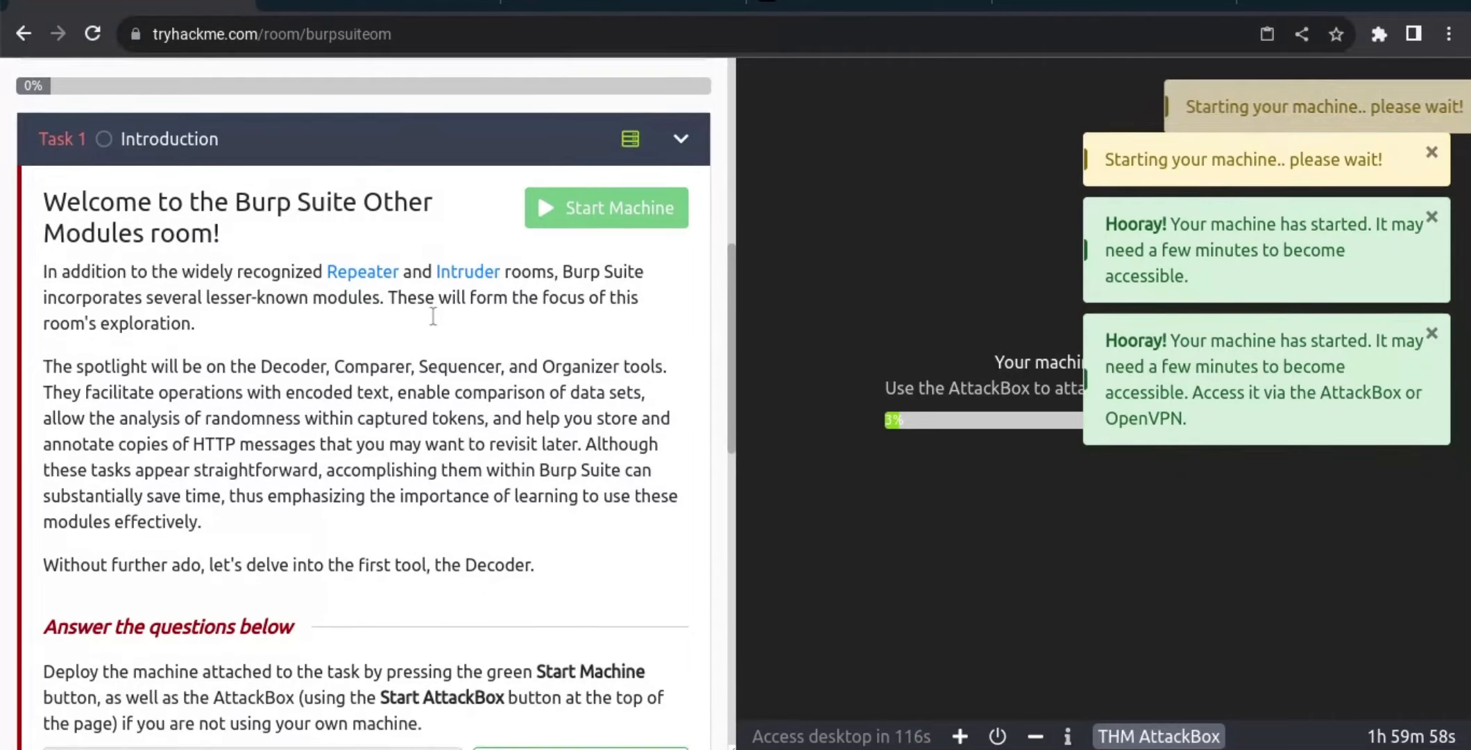
scroll(433, 316, down, 3)
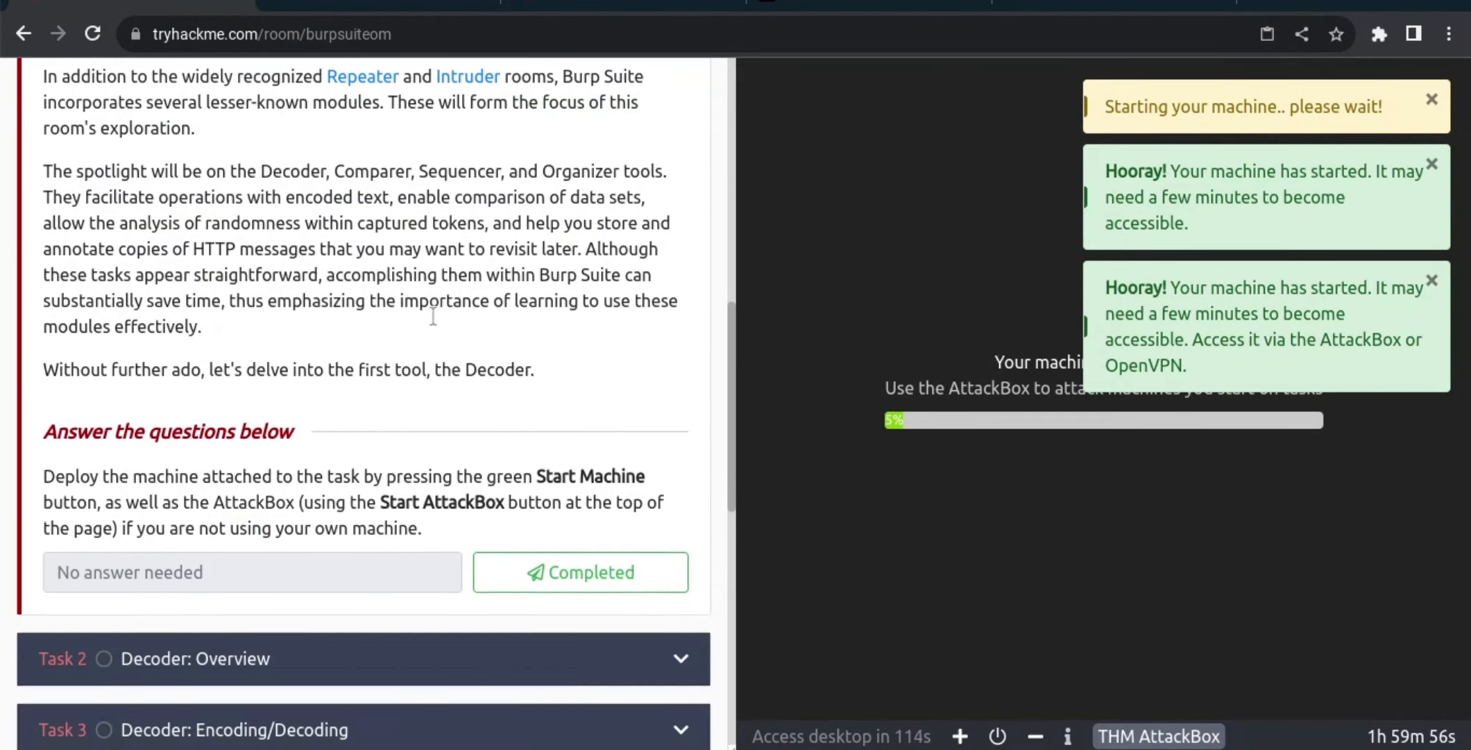
click(557, 570)
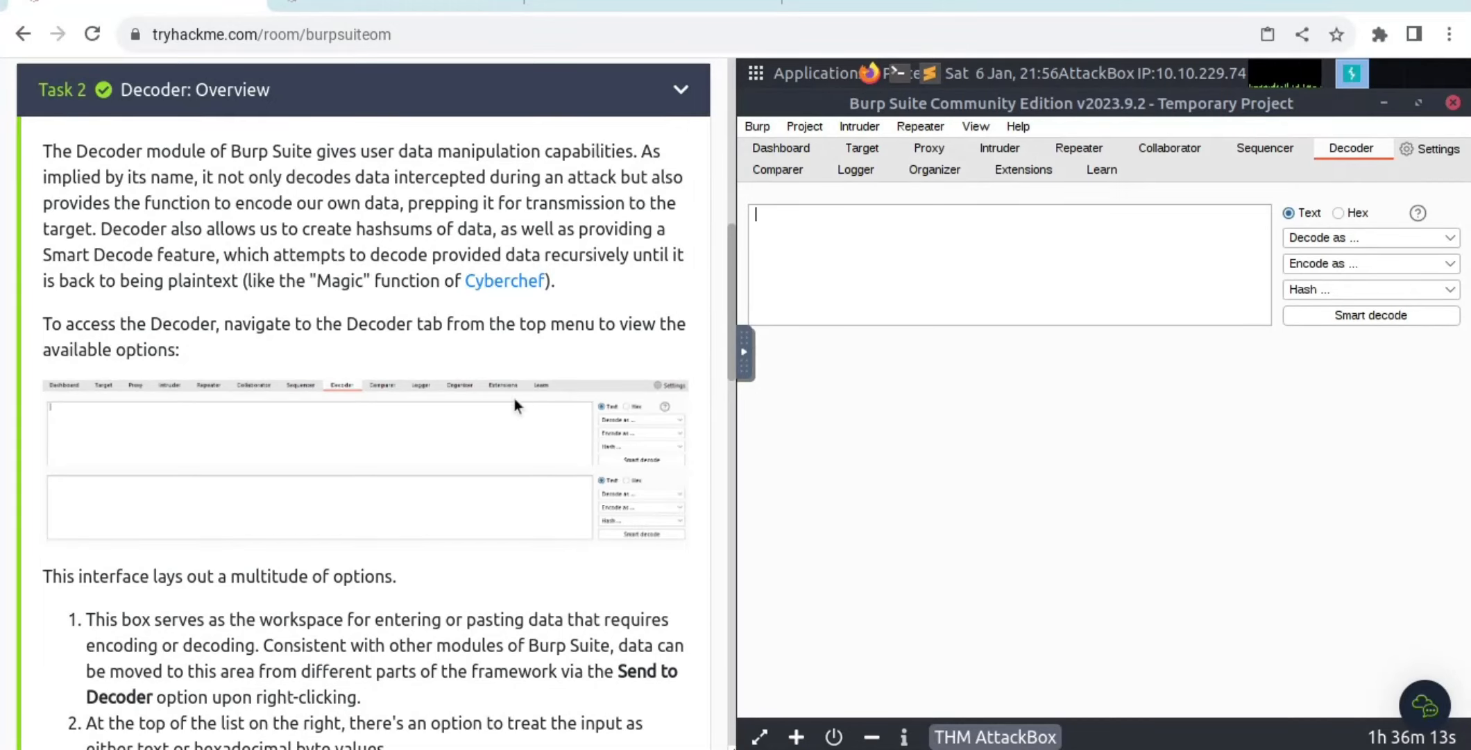
Step: Read the Task 2 Decoder overview, covering the input box, text/hex choice, encode, decode and hash options, and Smart Decode
scroll(513, 399, down, 5)
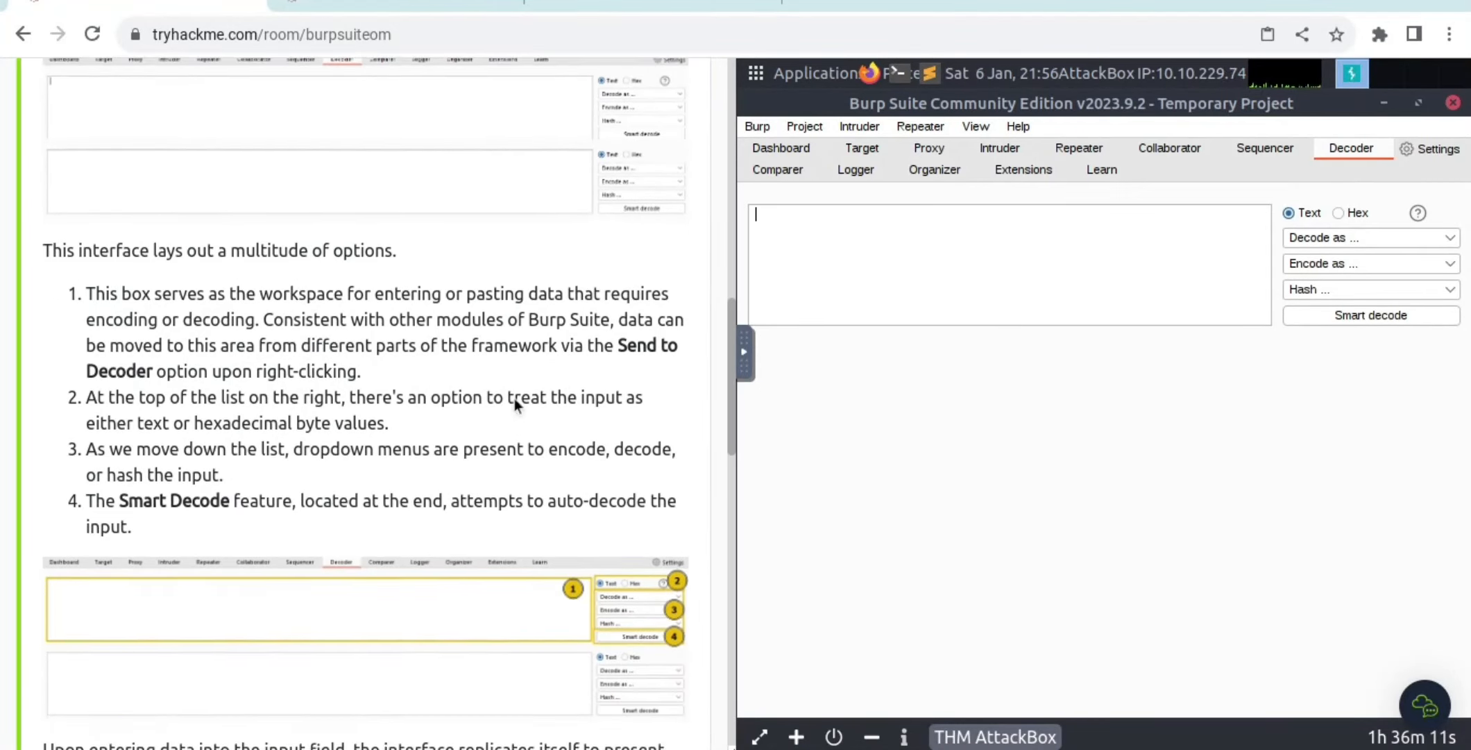
scroll(514, 400, up, 3)
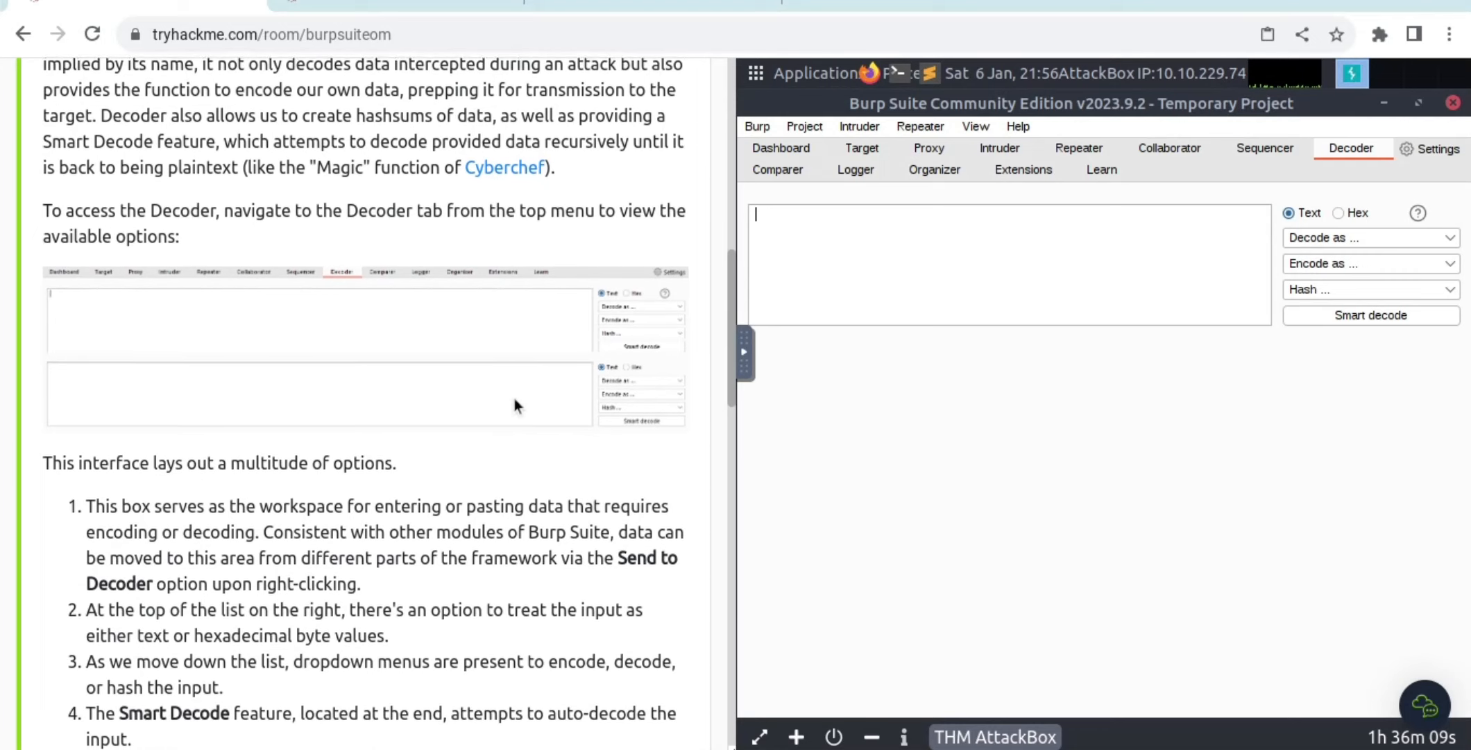
scroll(513, 399, down, 2)
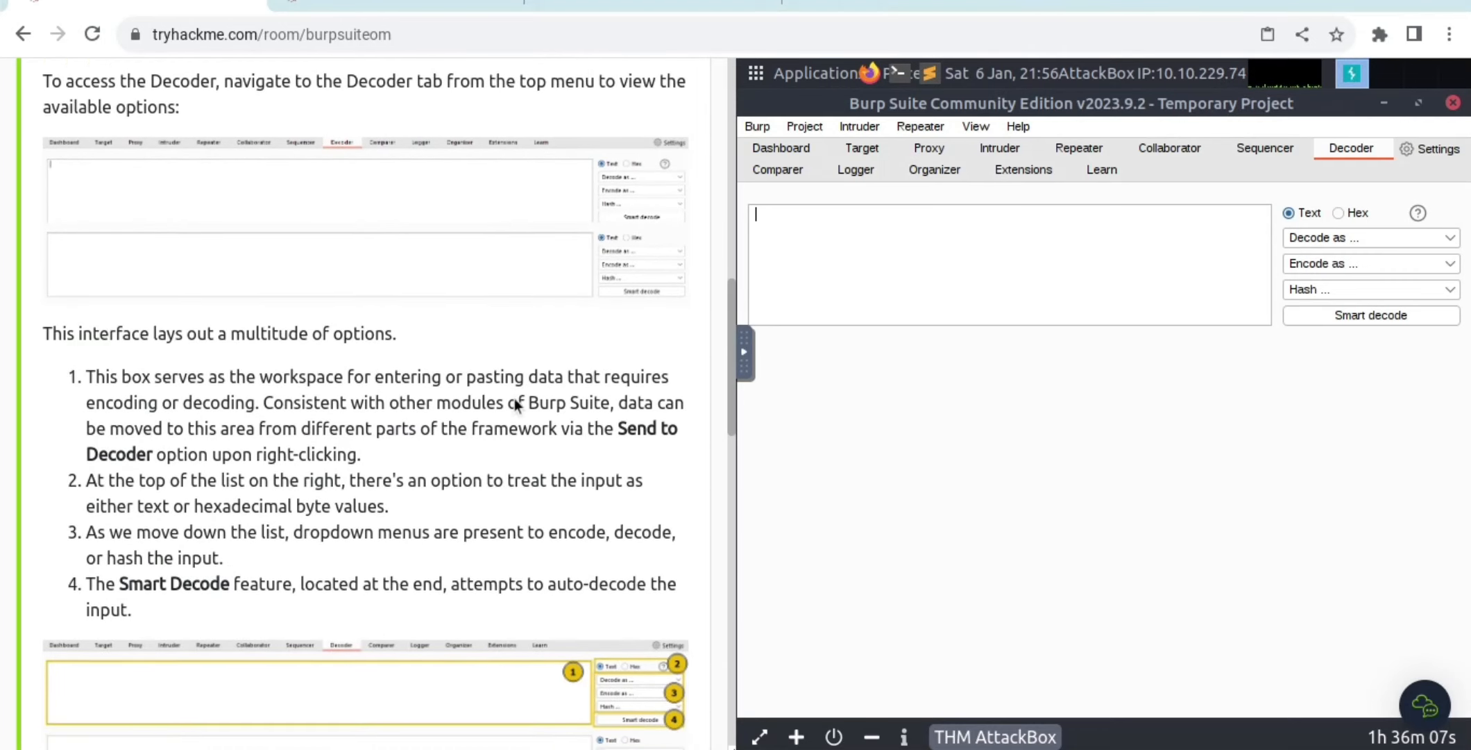
scroll(513, 400, down, 1)
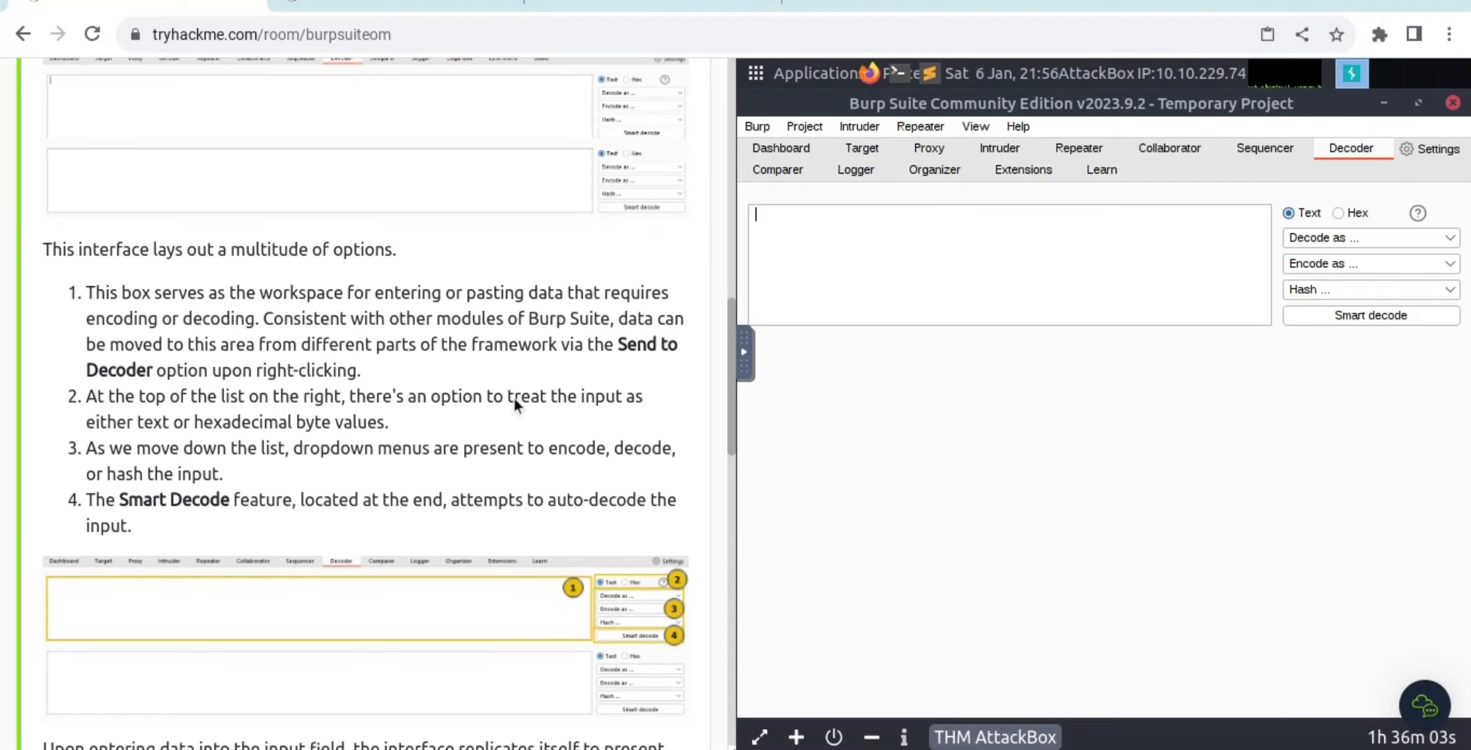
scroll(513, 400, down, 2)
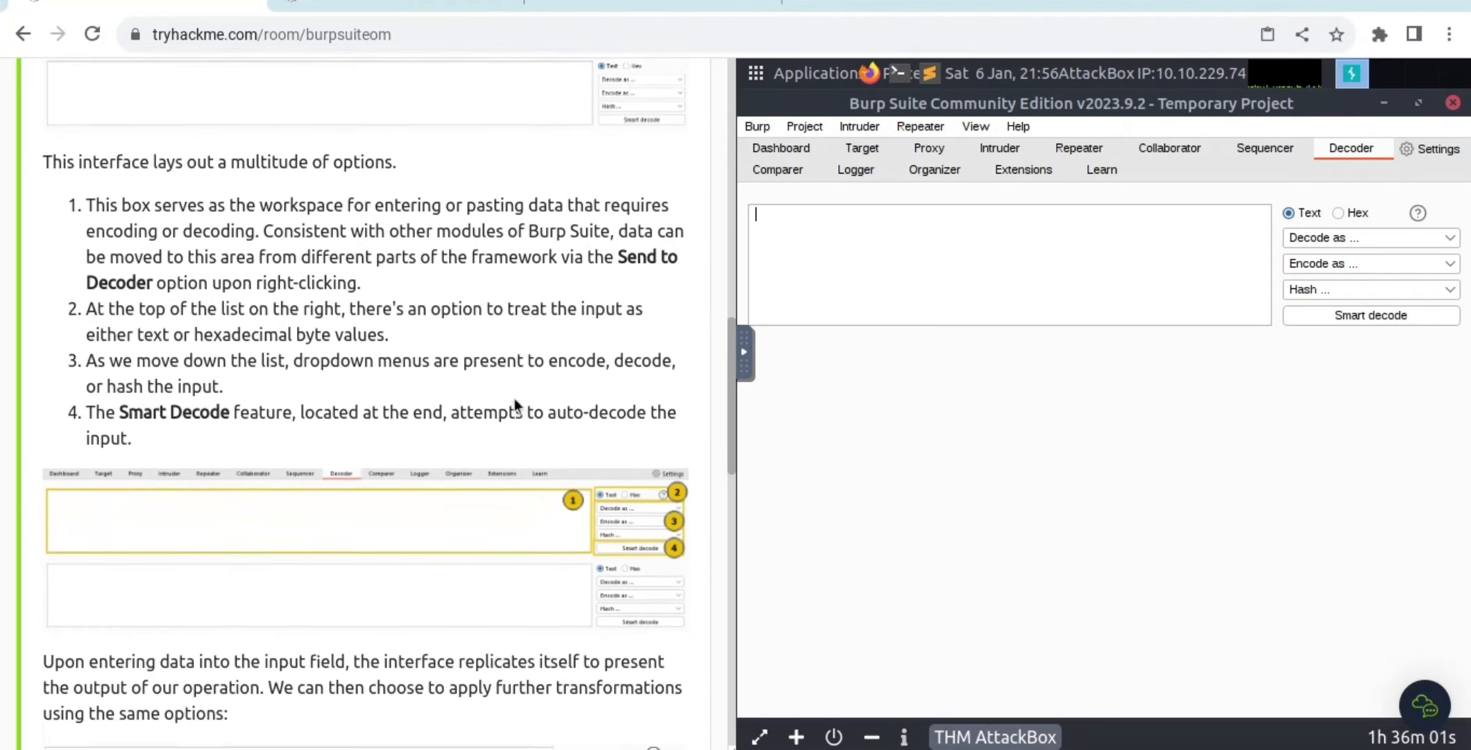
scroll(513, 399, down, 1)
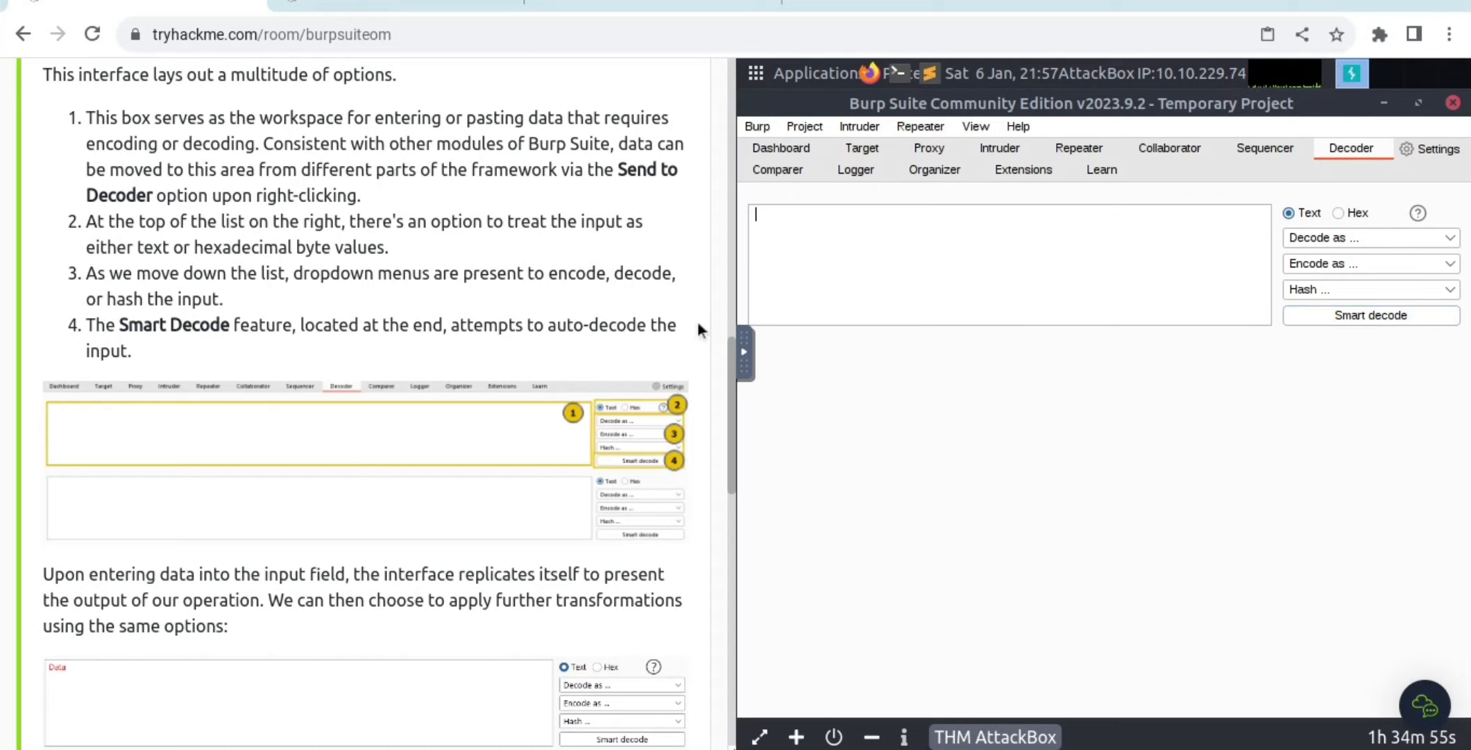
scroll(697, 320, down, 3)
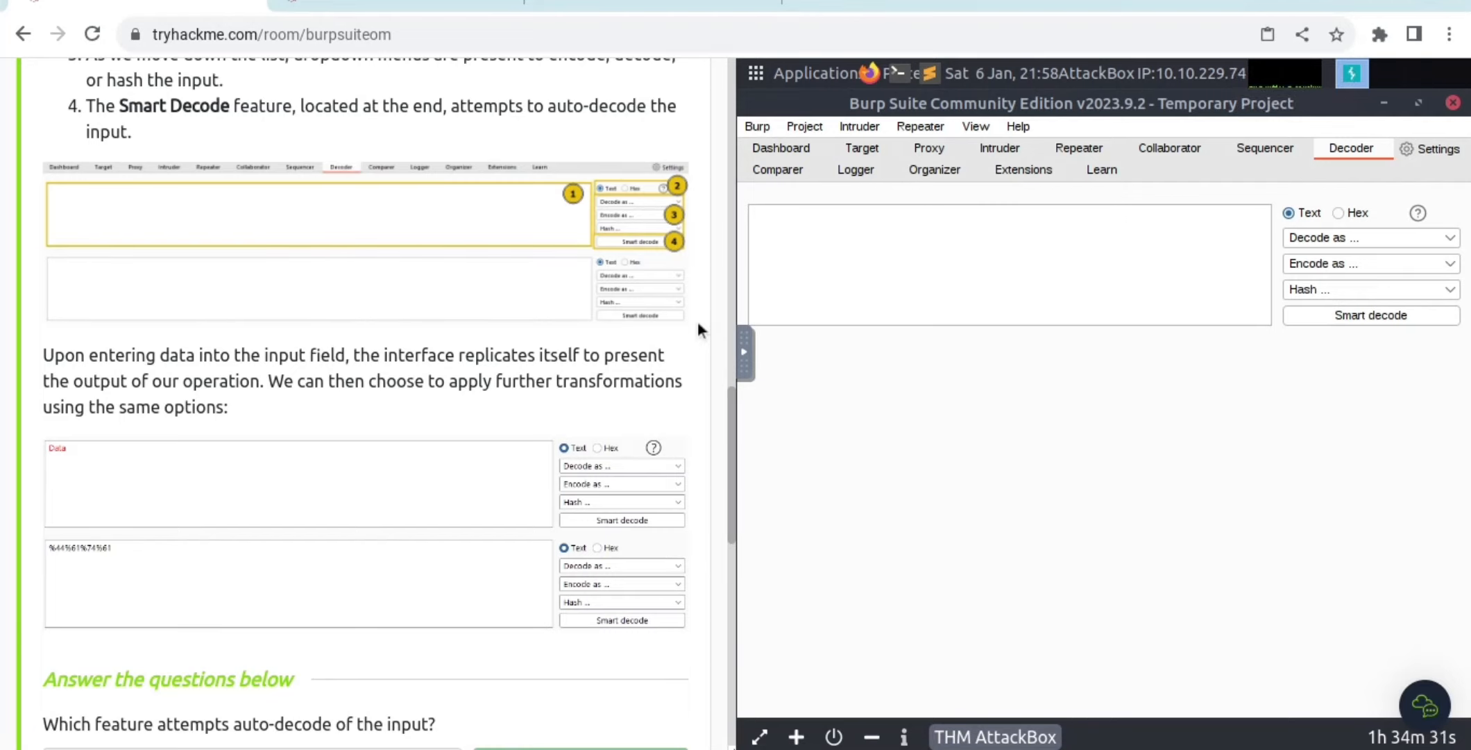
scroll(698, 321, down, 2)
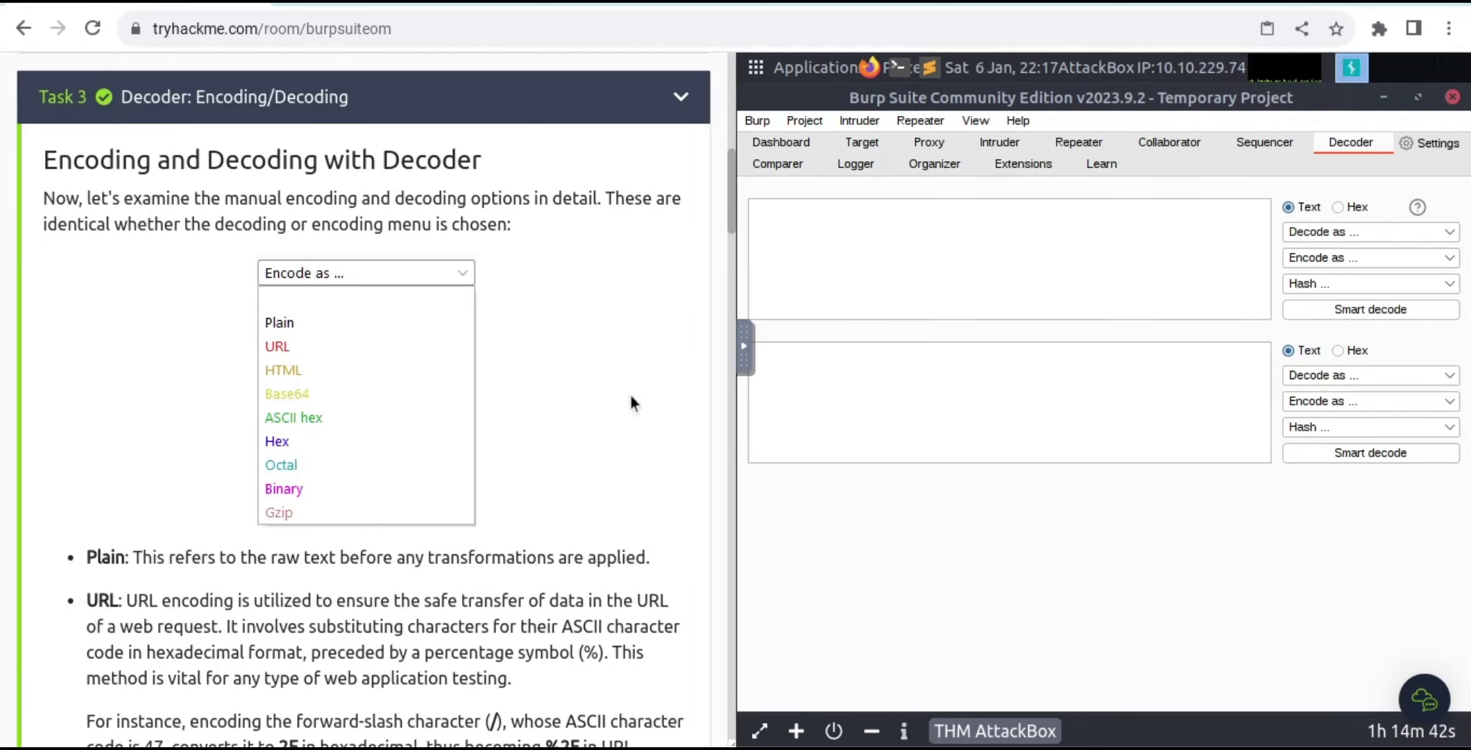
Step: Read the Task 3 explanation of the Plain and URL encoding options, including the forward-slash example
scroll(629, 390, down, 1)
scroll(630, 397, down, 1)
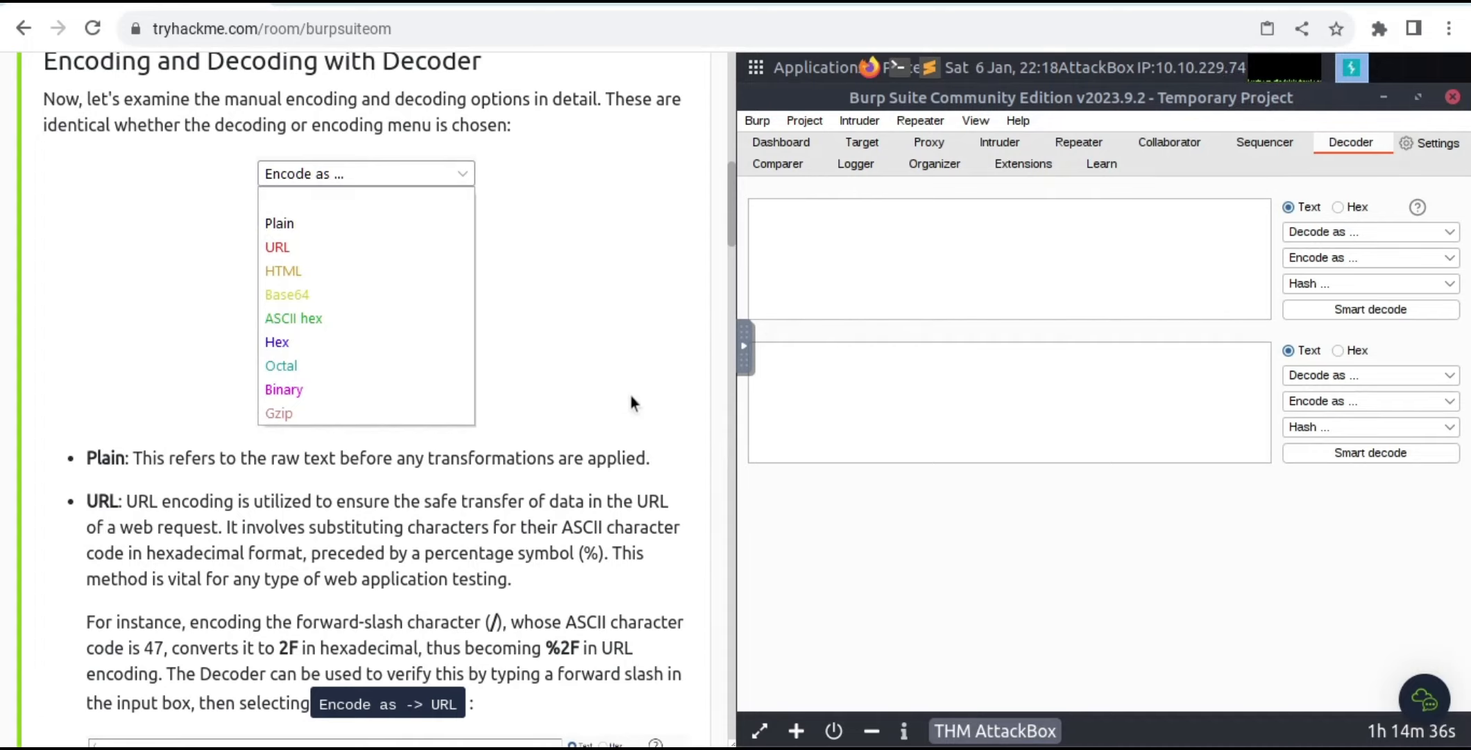
scroll(630, 395, down, 3)
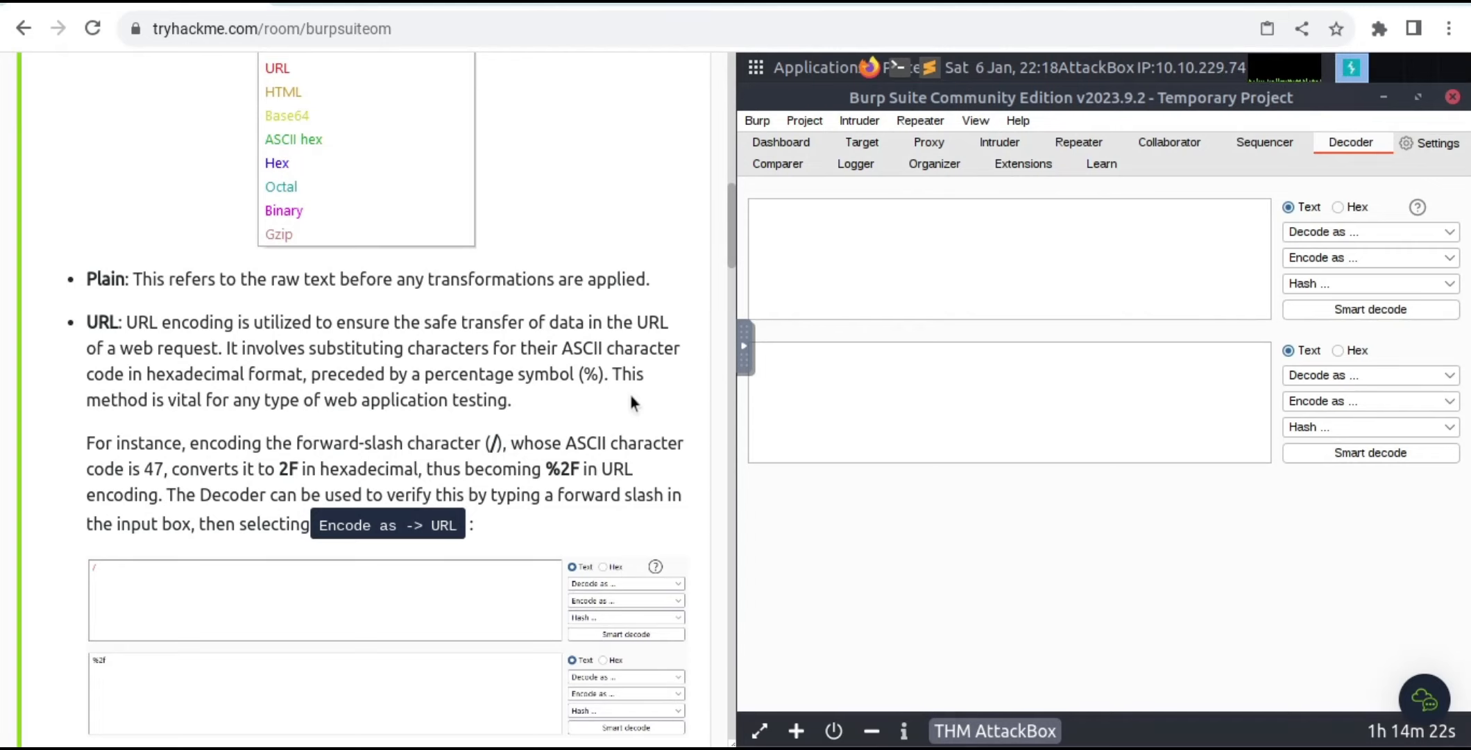
scroll(631, 398, down, 1)
scroll(631, 399, down, 1)
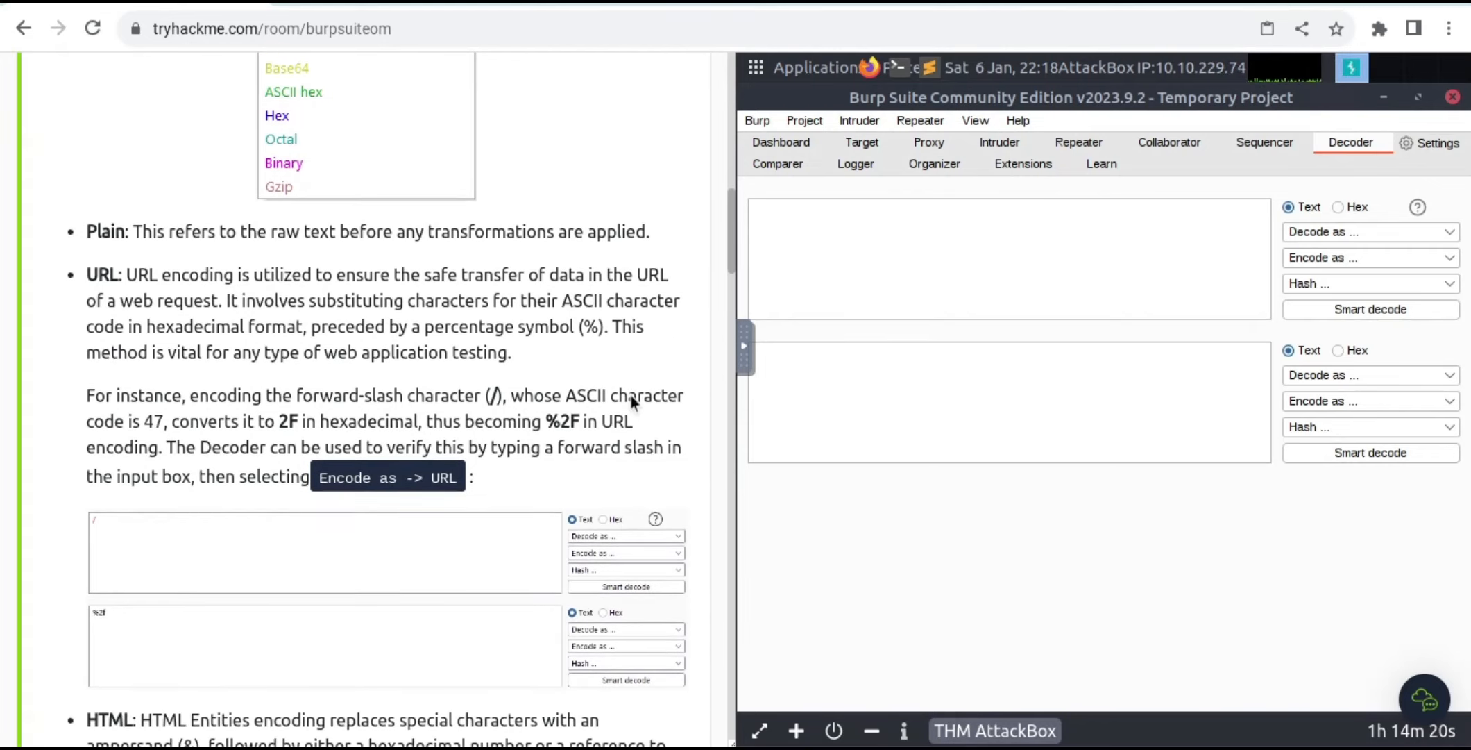
scroll(630, 395, down, 1)
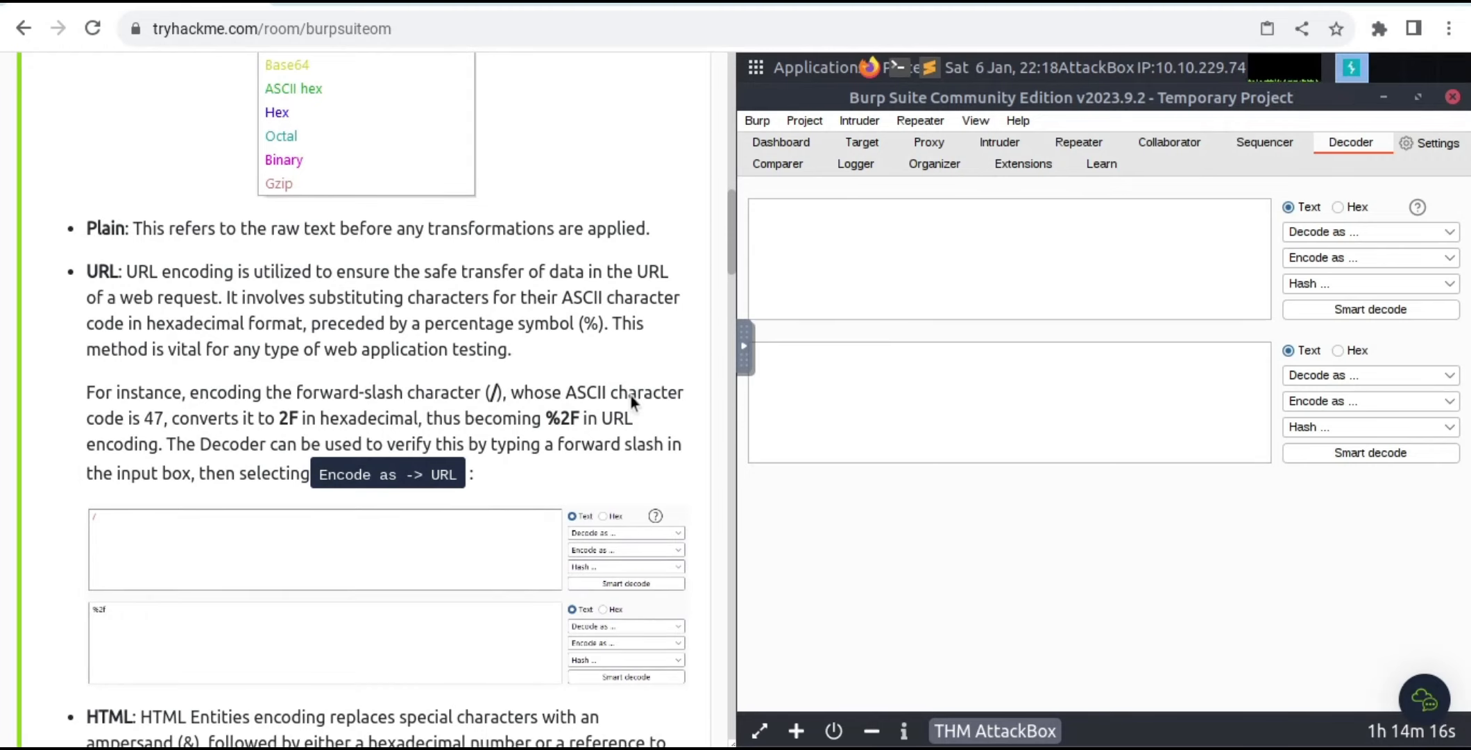
scroll(630, 396, down, 1)
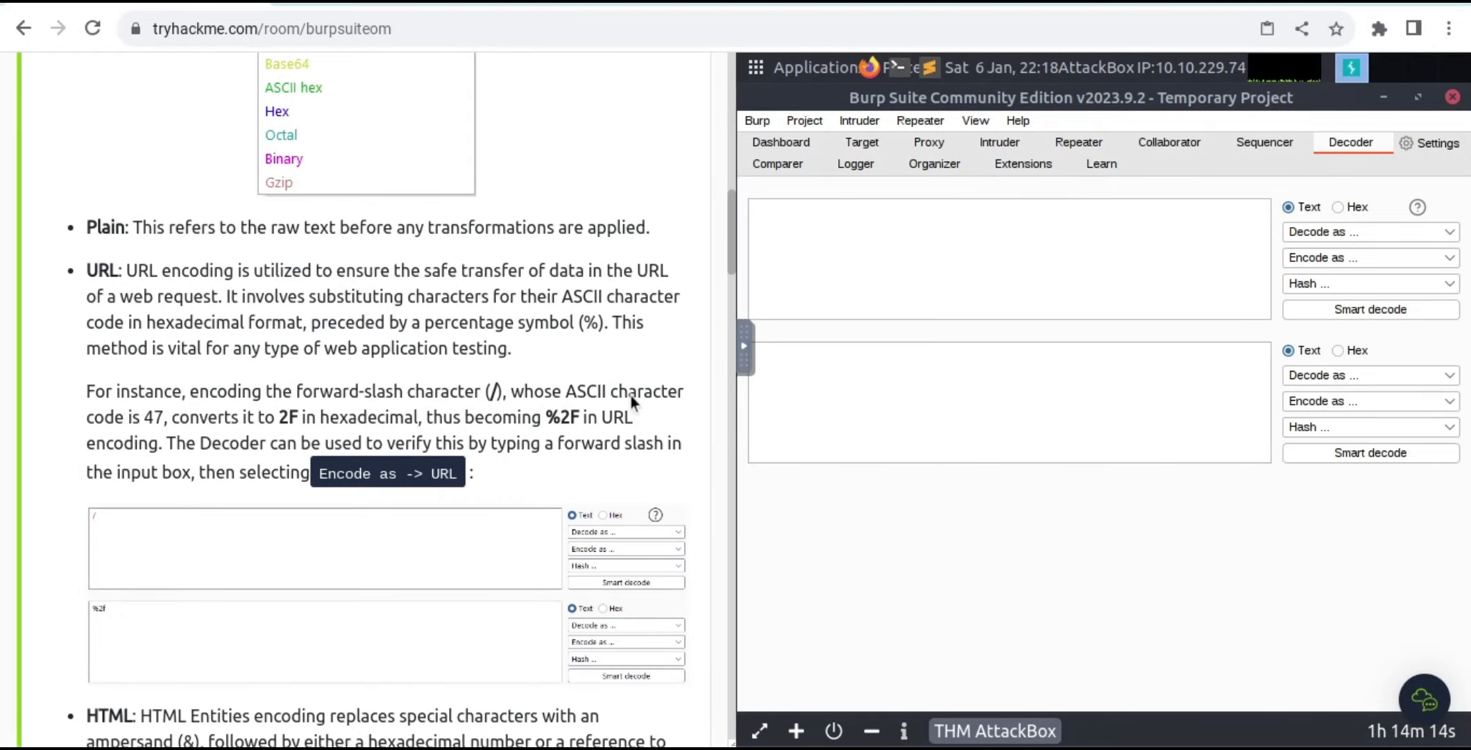
scroll(631, 395, down, 1)
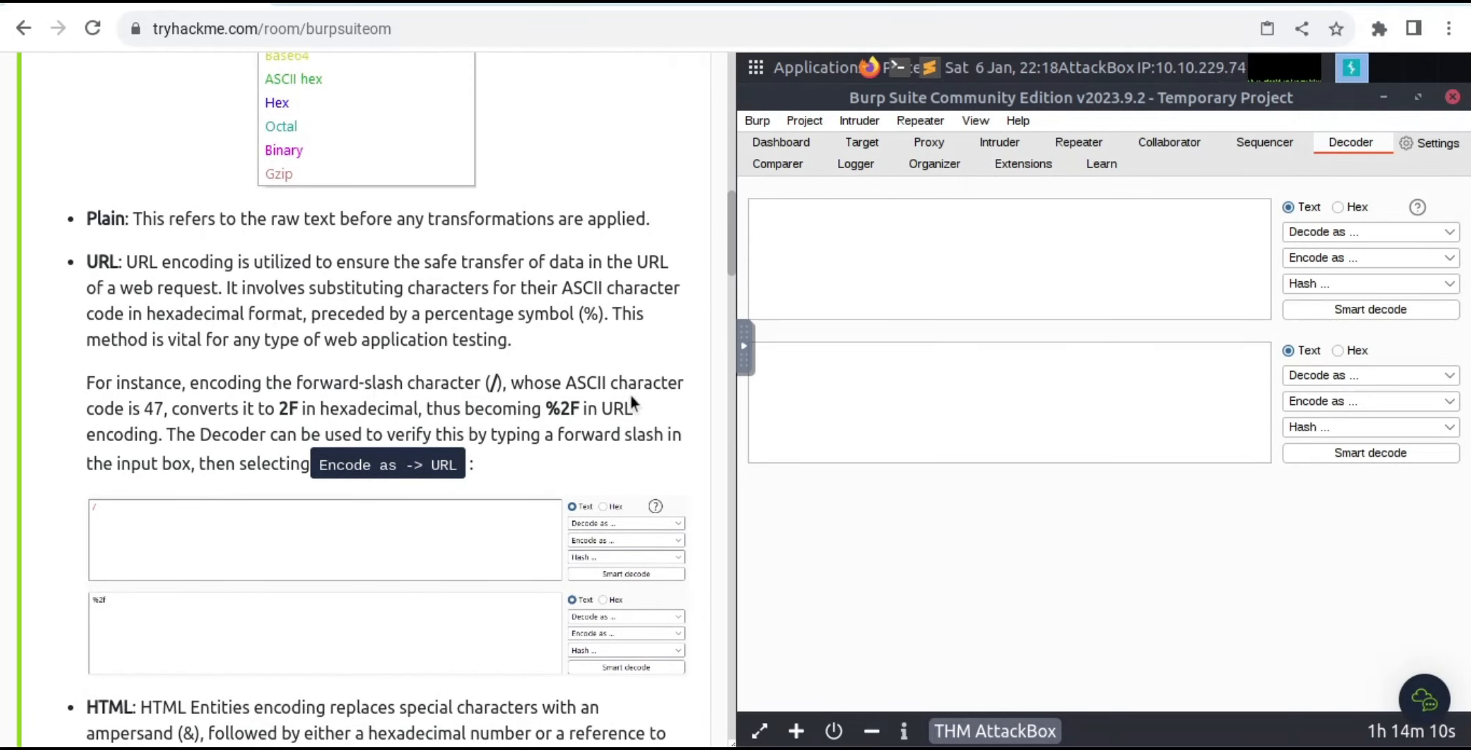
scroll(631, 395, down, 1)
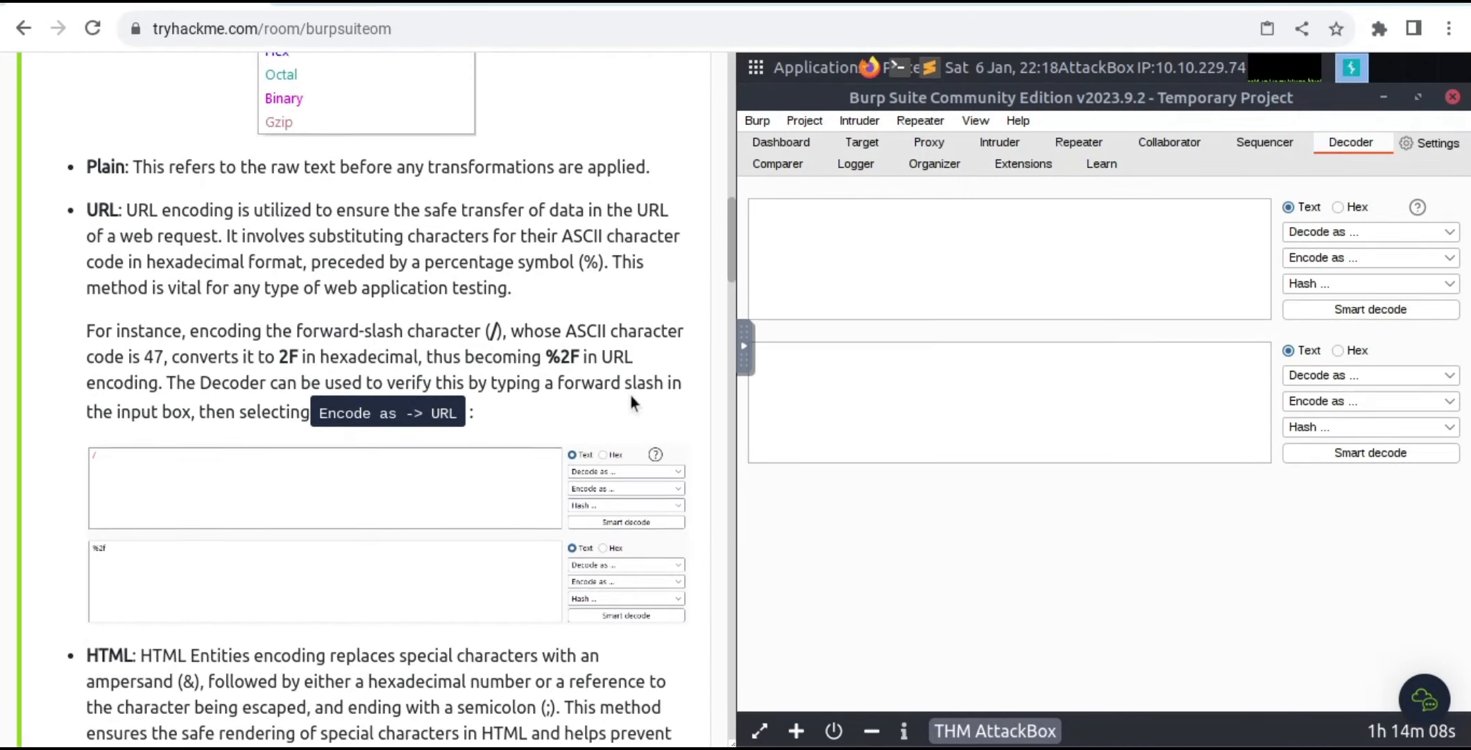
scroll(631, 395, down, 1)
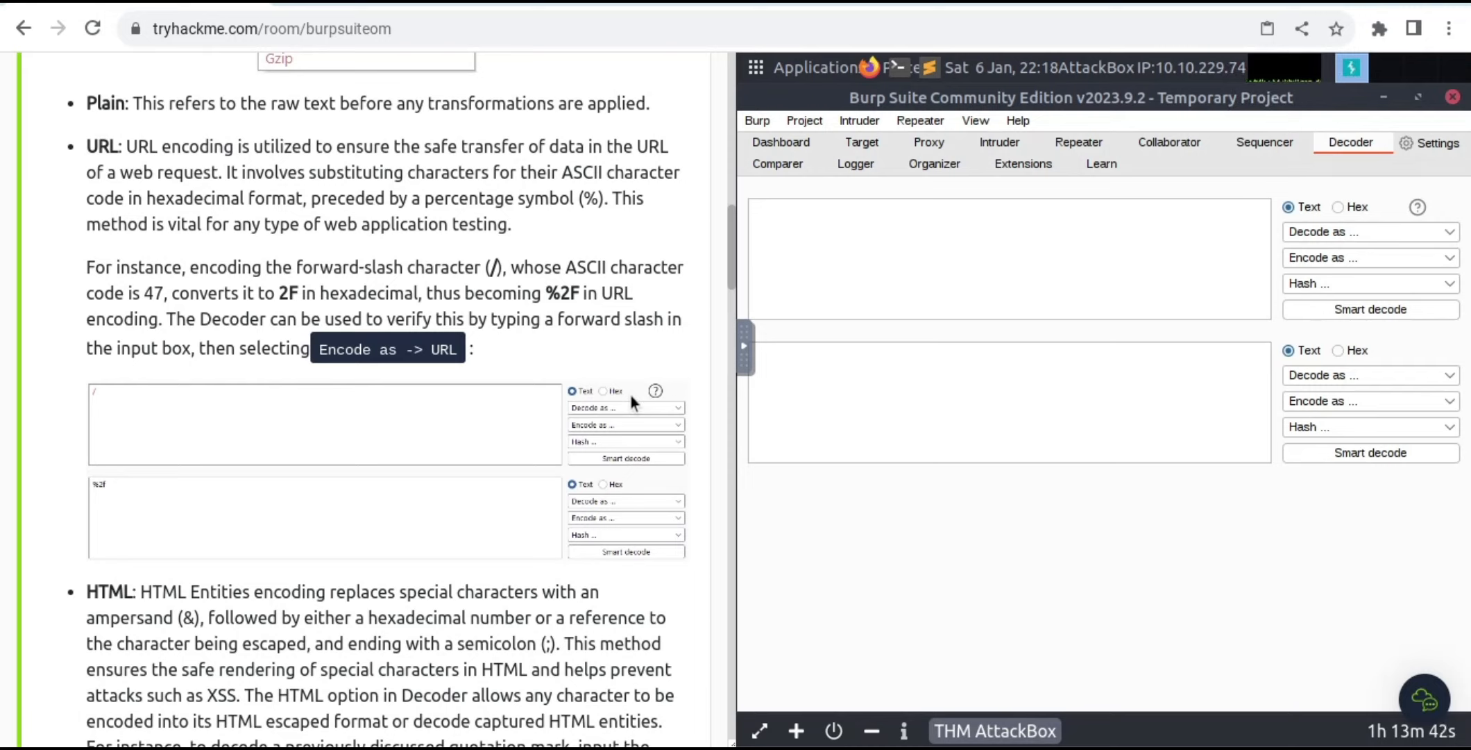
Step: Enter a forward slash (/) in the first Decoder input box and encode it as URL
click(901, 288)
text(/)
click(1345, 263)
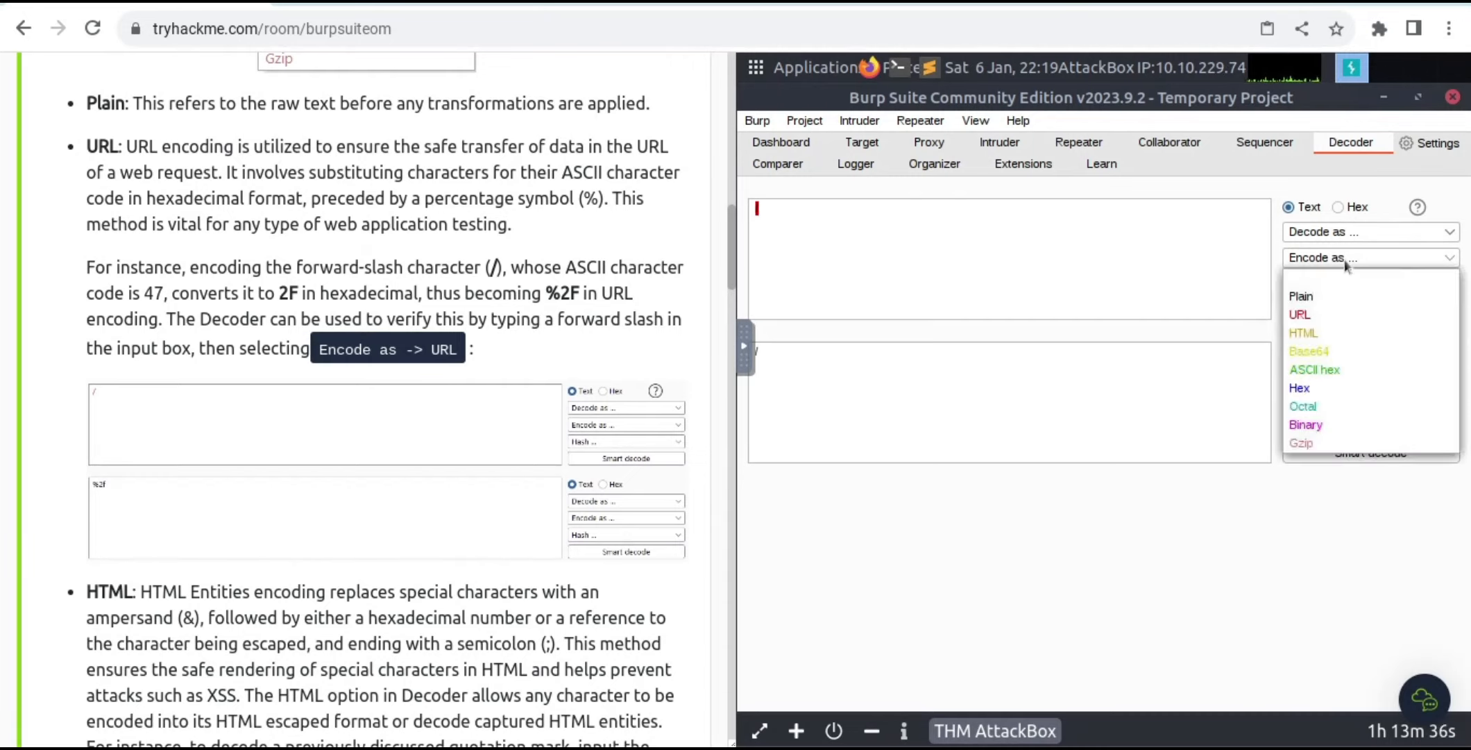
click(1311, 319)
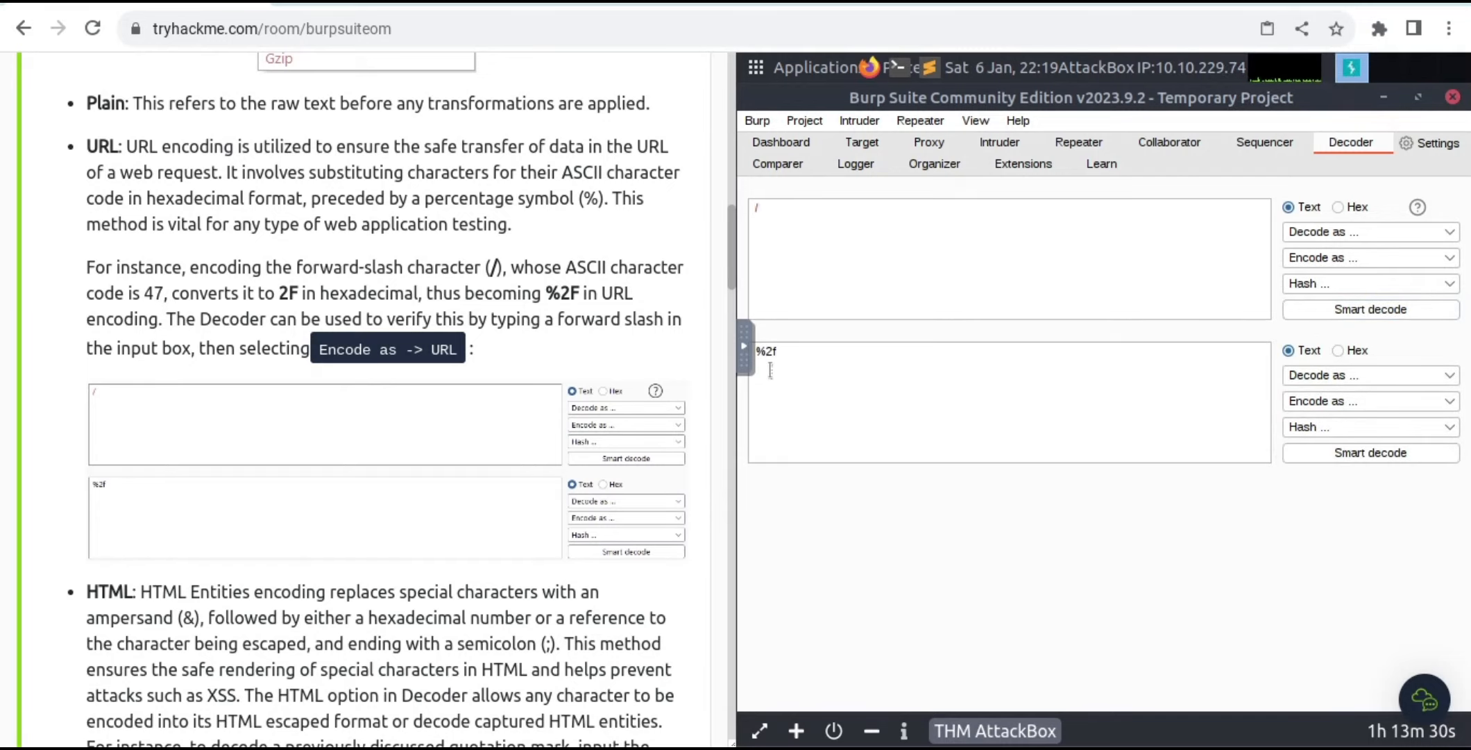
Step: Read the Task 3 notes on HTML, Base64, ASCII Hex, Hex/Octal/Binary, Gzip and stacked encodings, enlarging the Gzip example image
scroll(556, 291, down, 5)
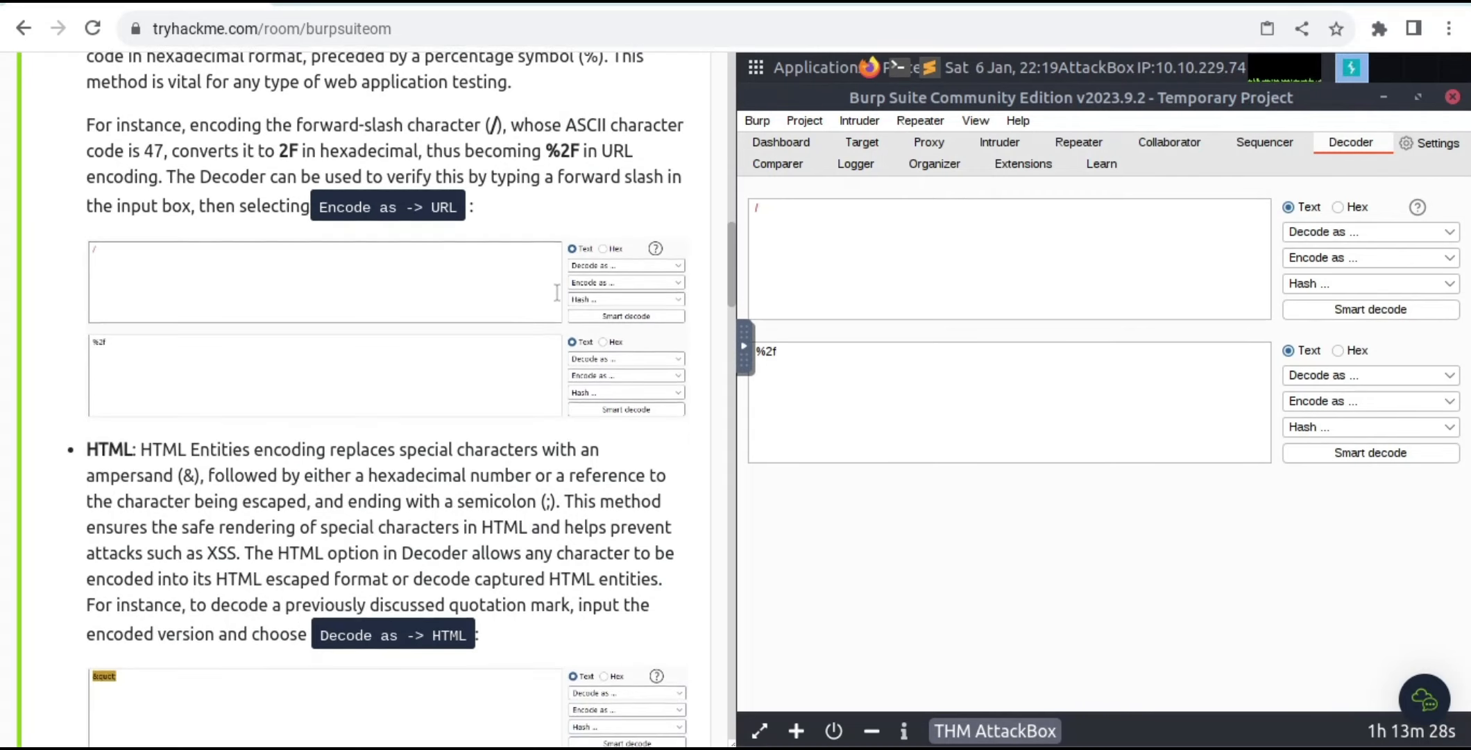
scroll(556, 292, down, 3)
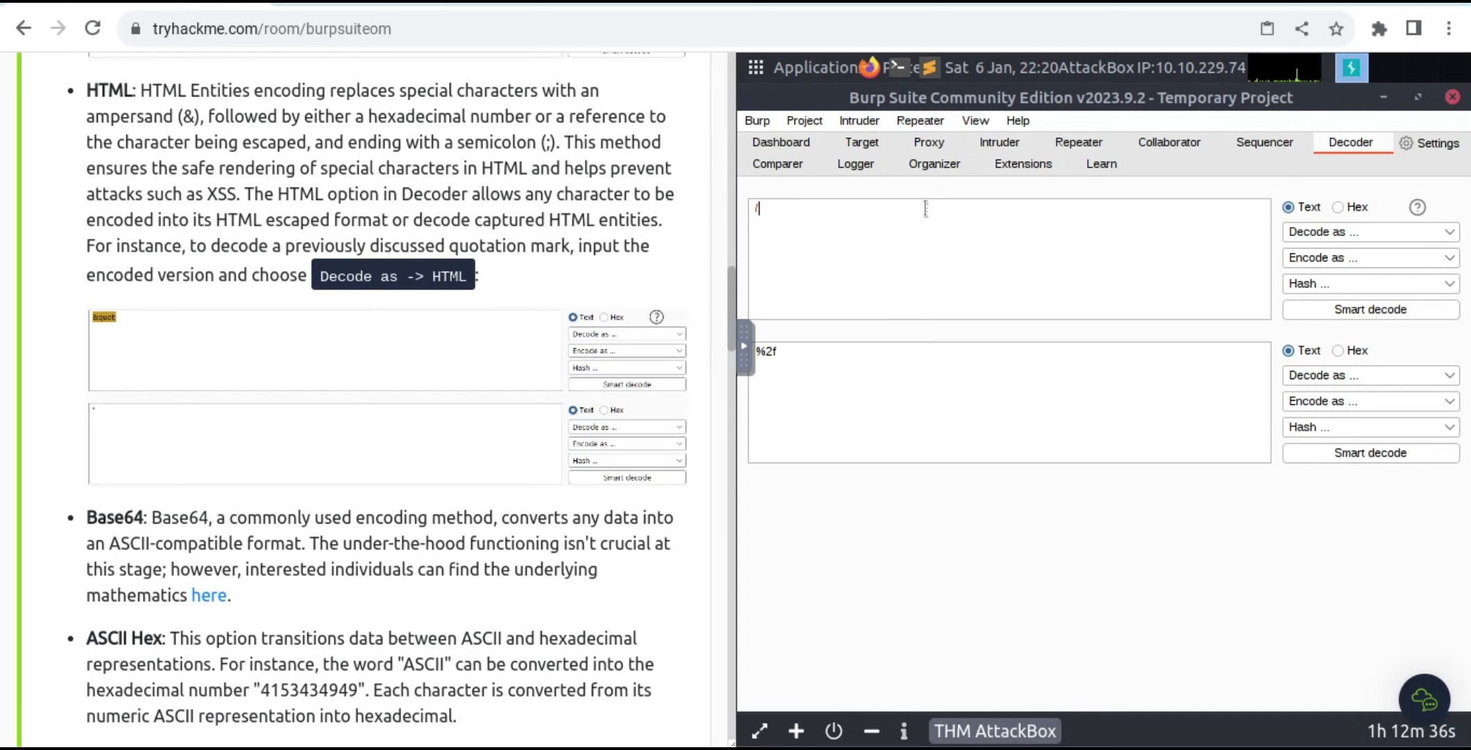
scroll(459, 188, down, 1)
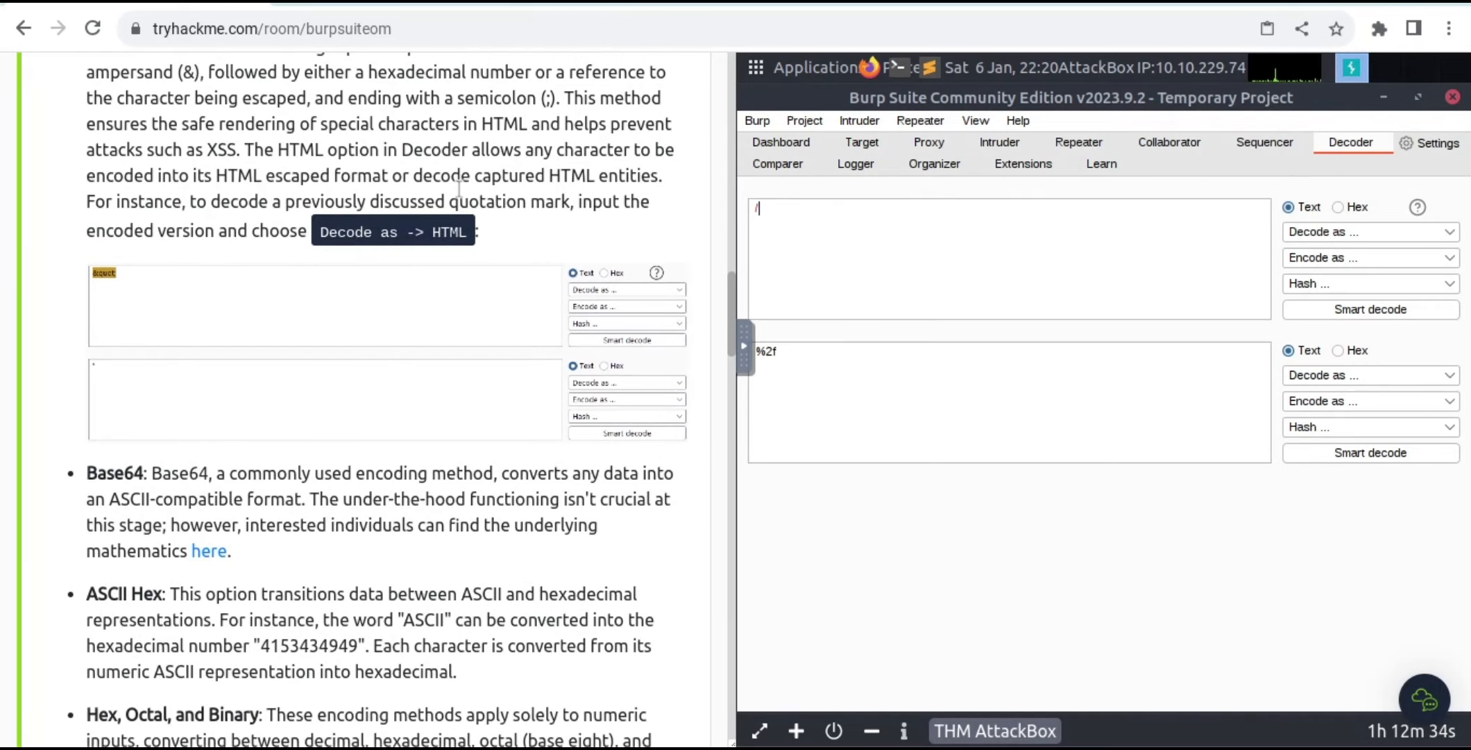
scroll(459, 188, down, 5)
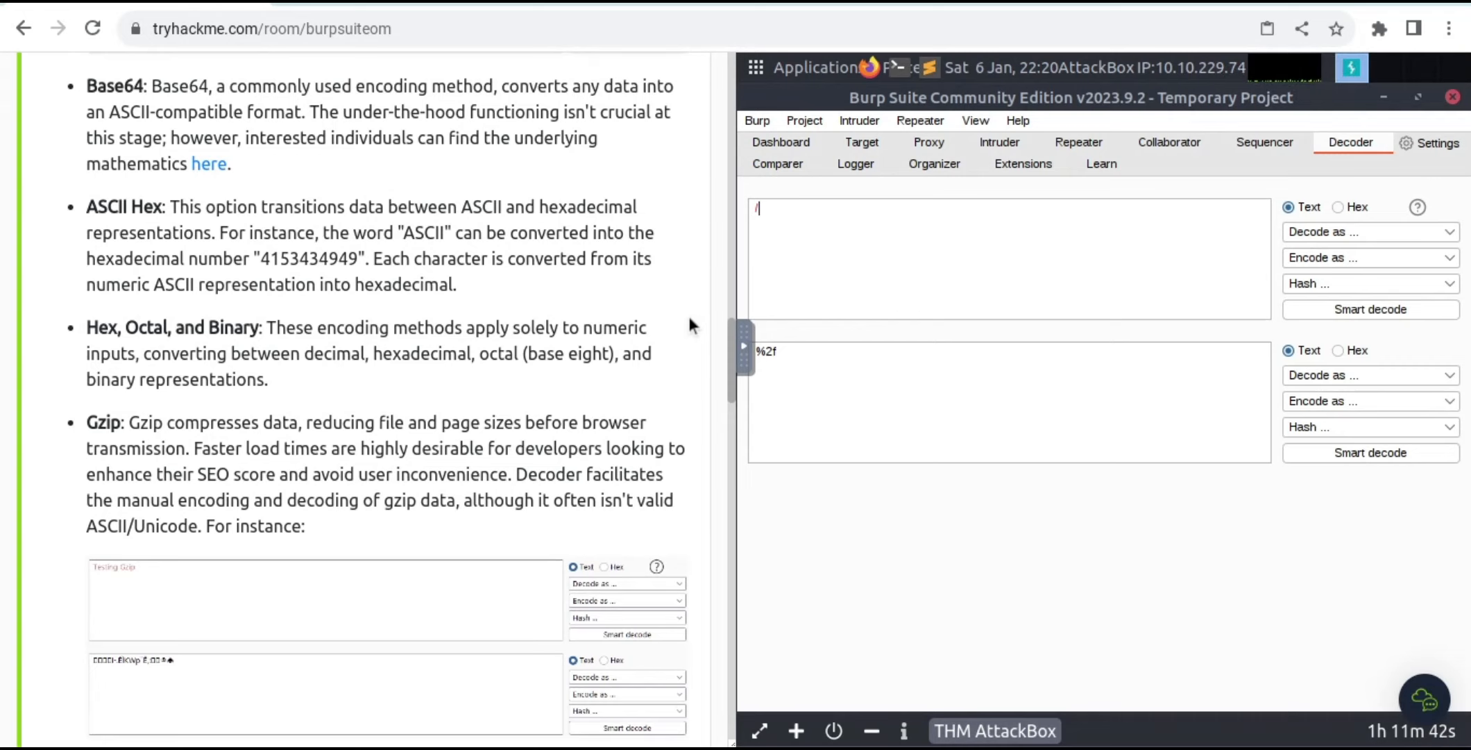
scroll(689, 320, down, 3)
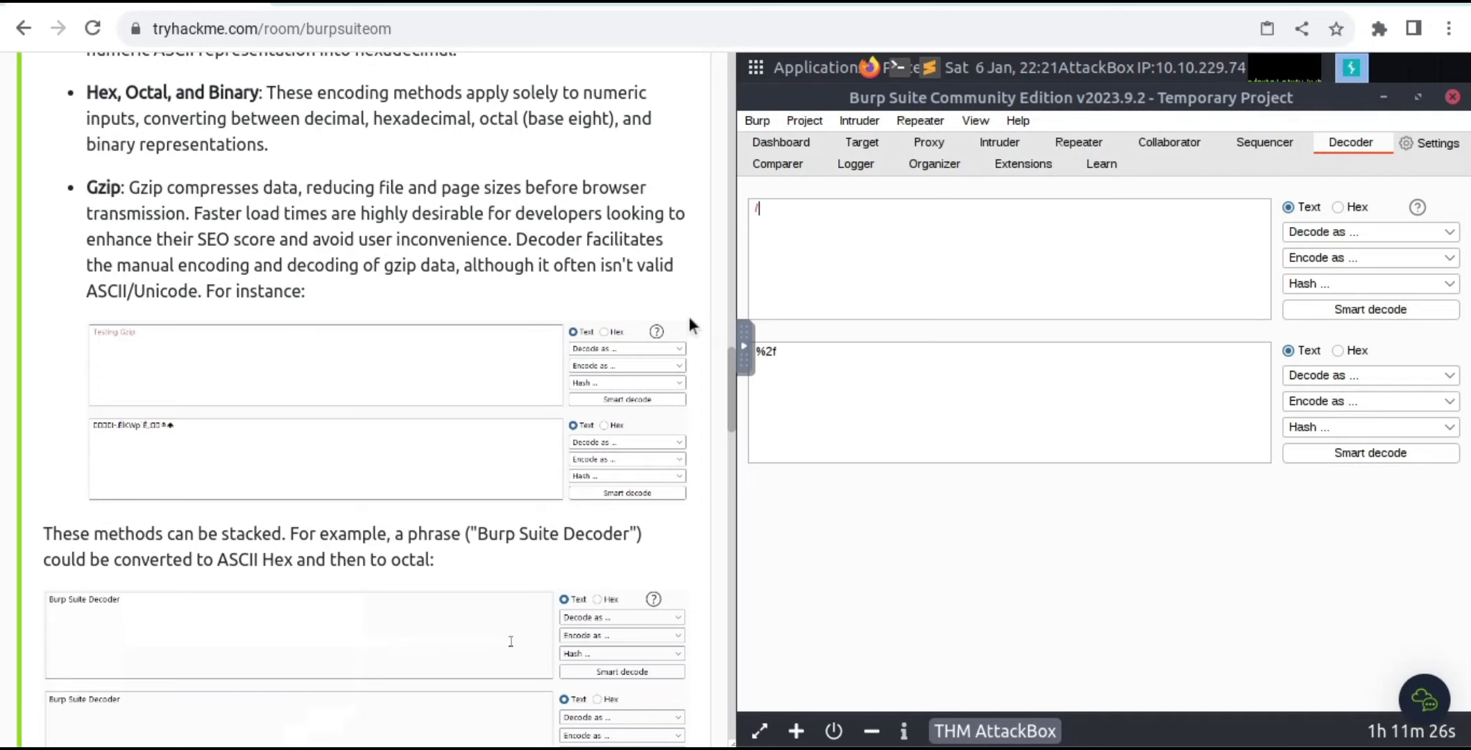
scroll(690, 319, down, 1)
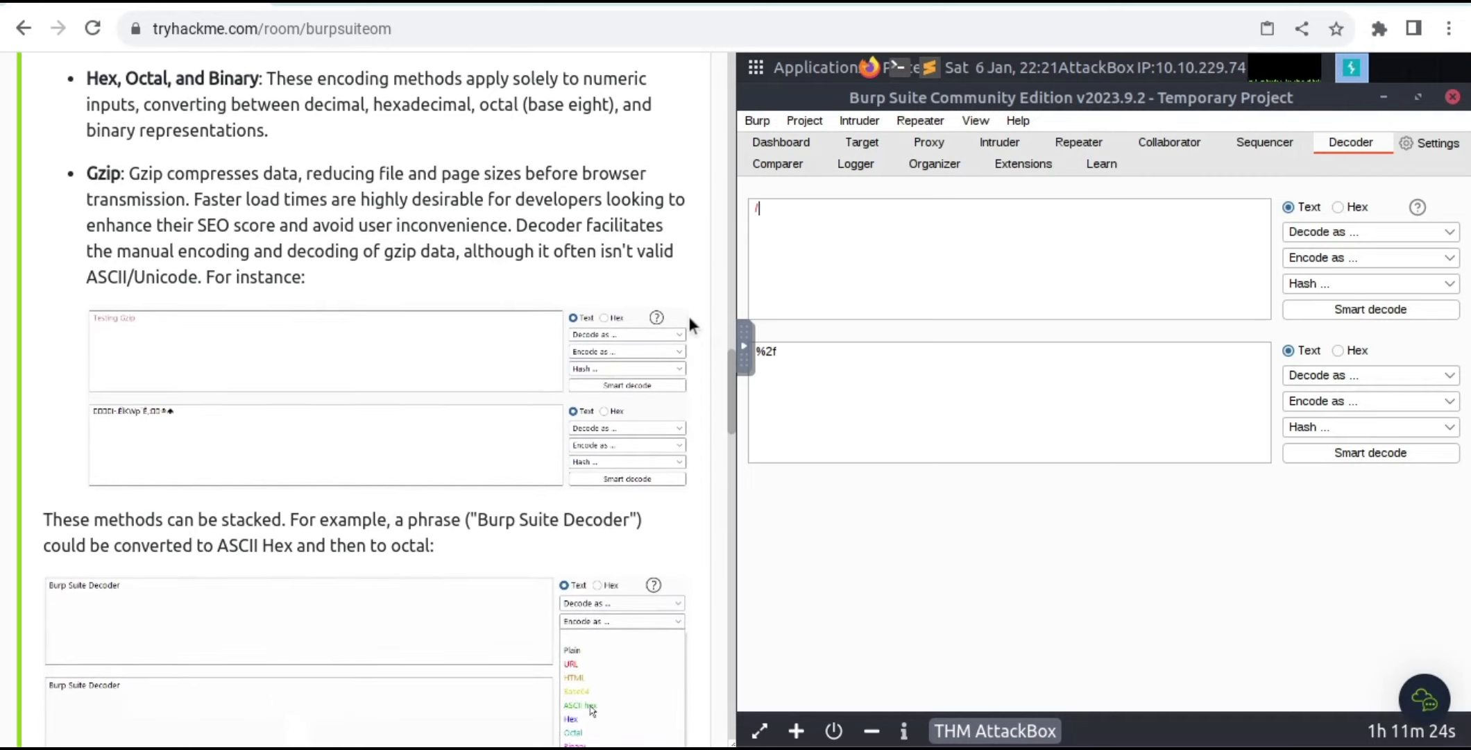
scroll(690, 318, down, 1)
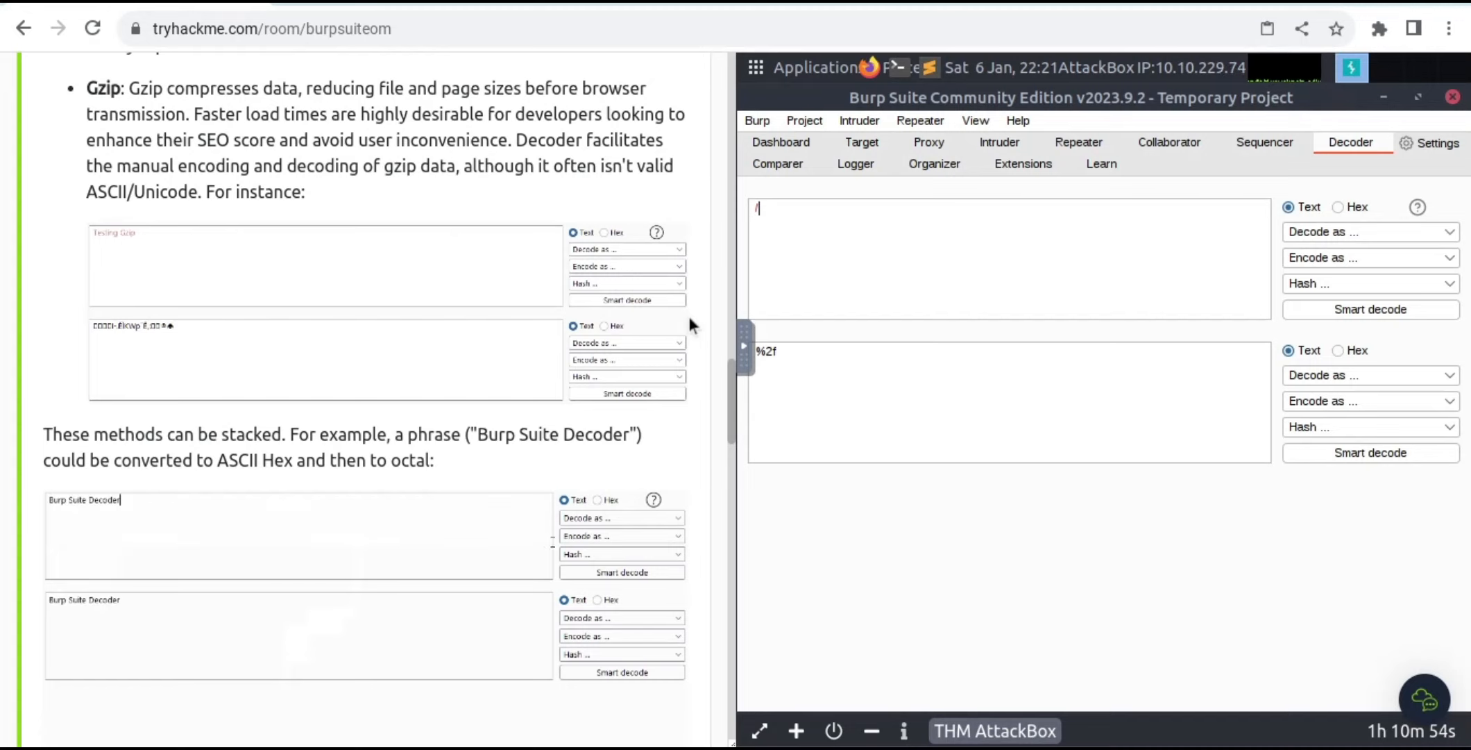
click(411, 322)
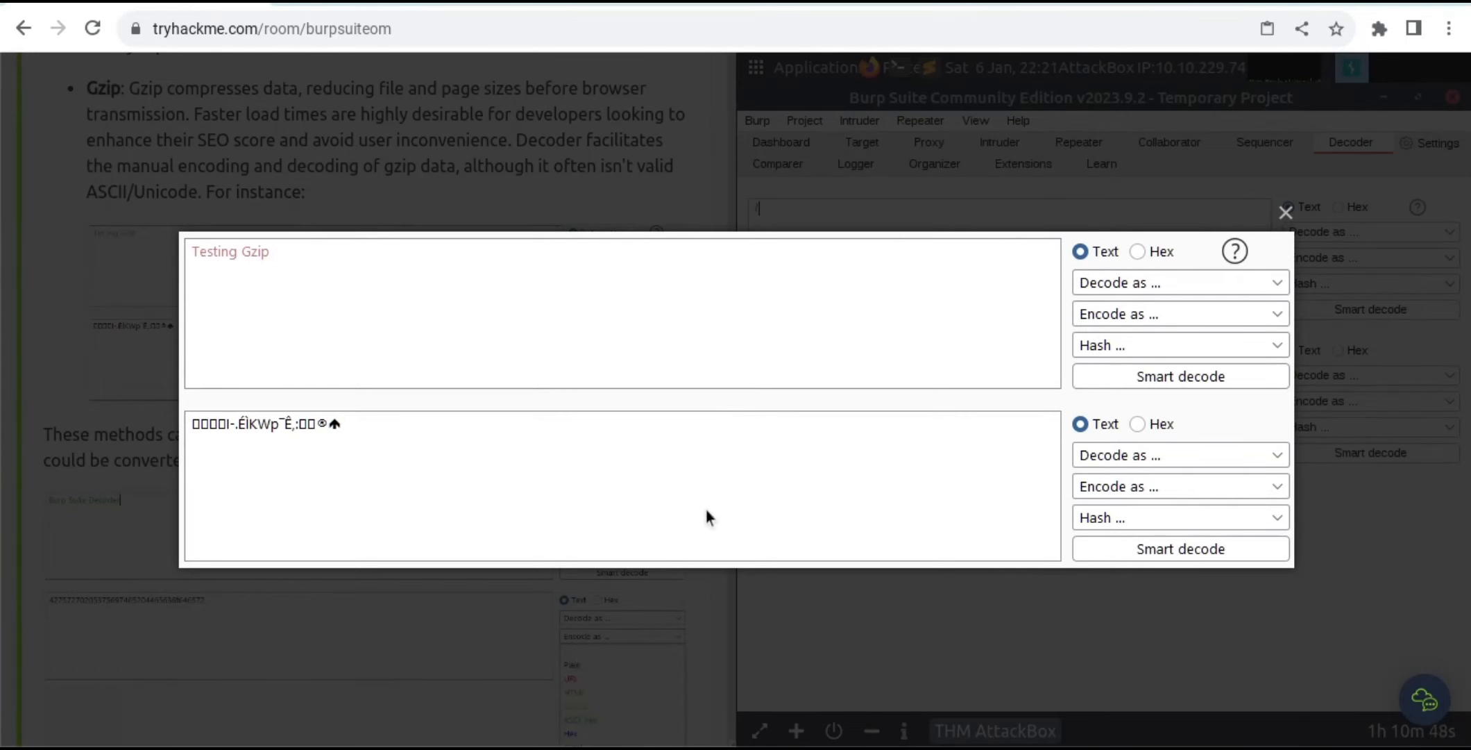
click(629, 613)
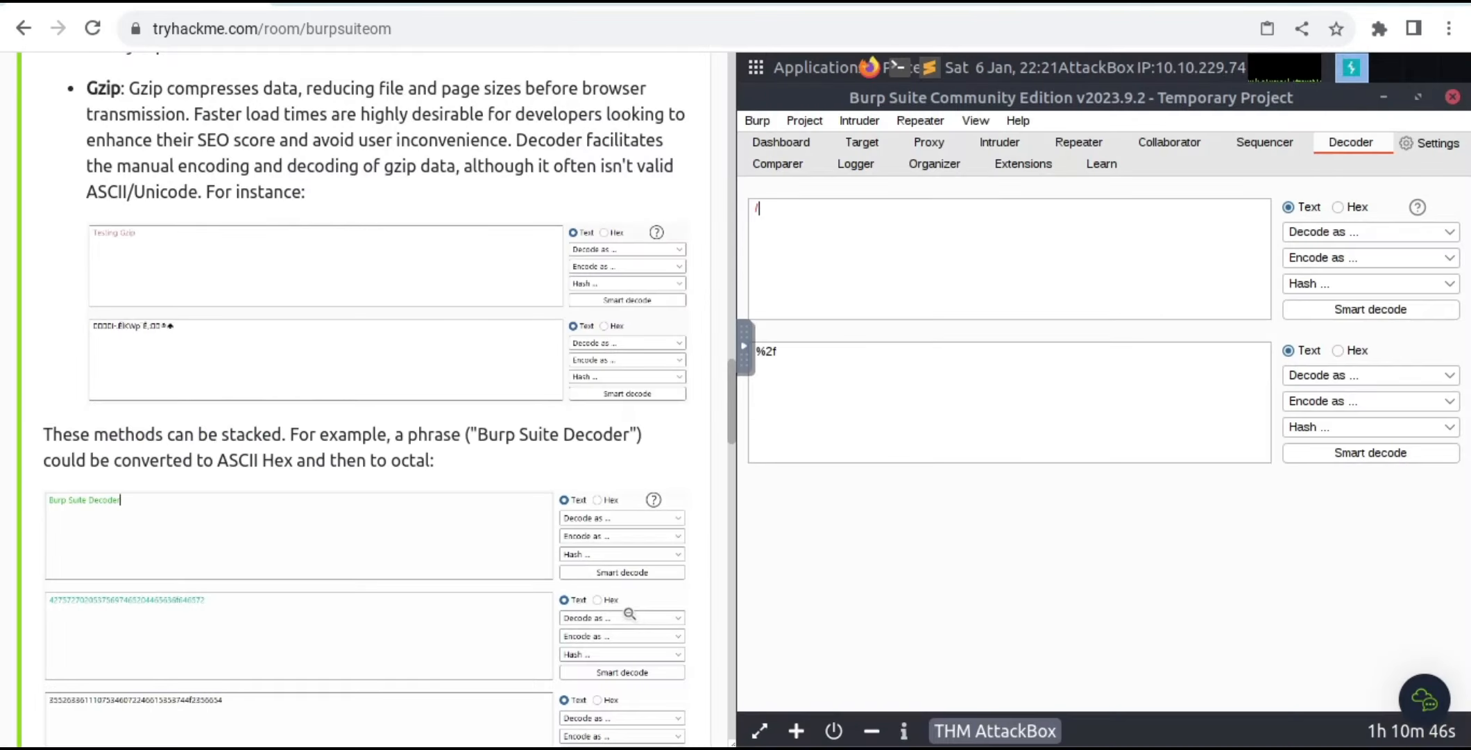
scroll(629, 613, down, 3)
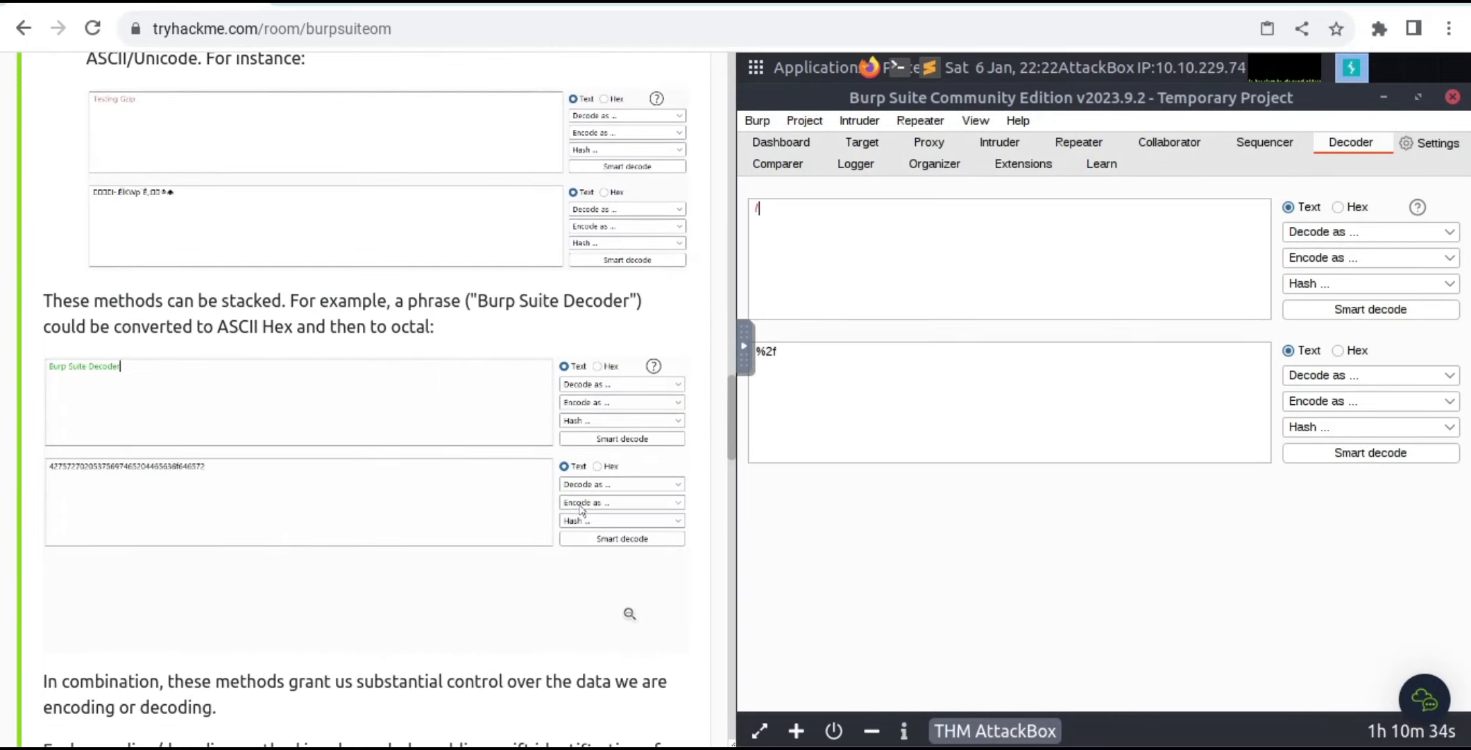
Step: Enlarge the stacked-encoding example that converts "Burp Suite Decoder" to ASCII Hex and octal, and read the notes on combining and color-coding
click(534, 538)
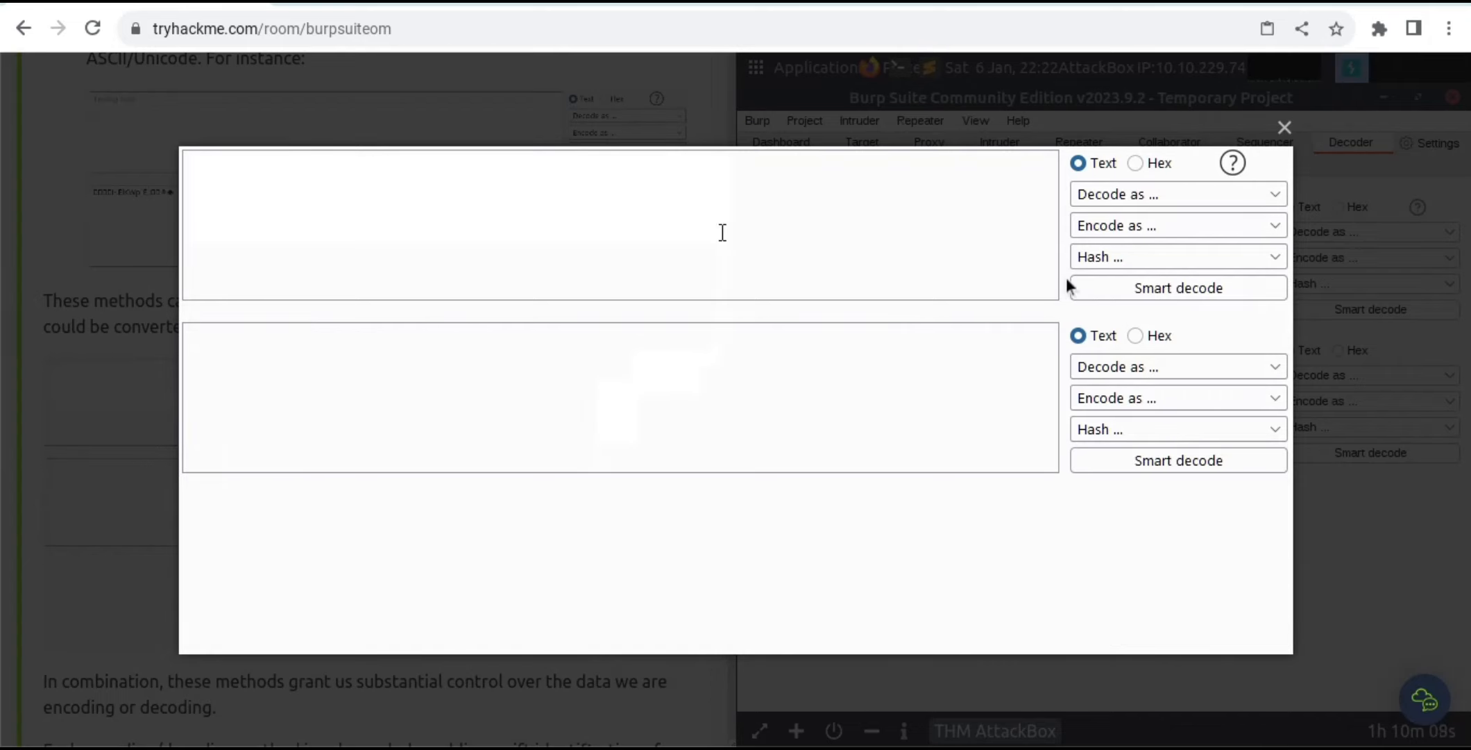
click(1289, 129)
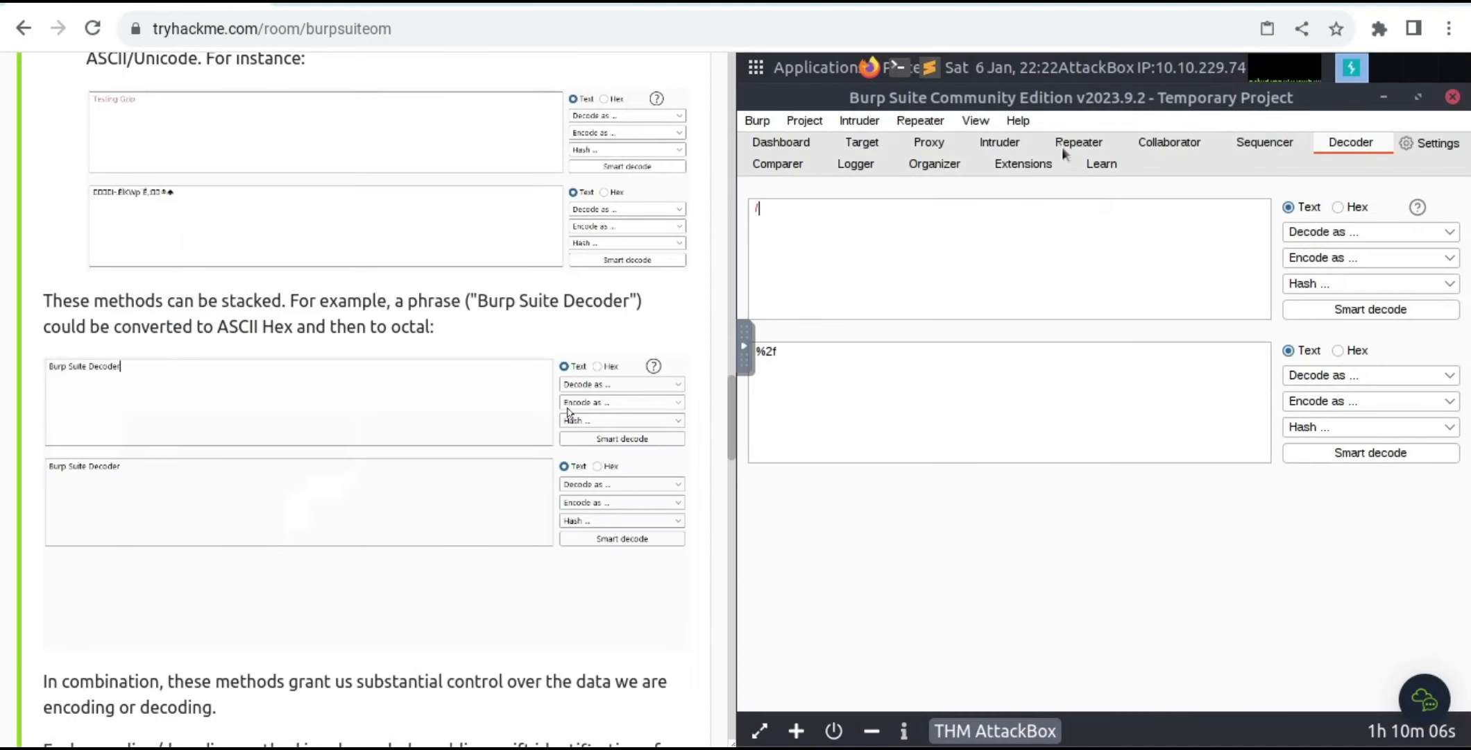
scroll(641, 331, down, 2)
scroll(642, 336, down, 5)
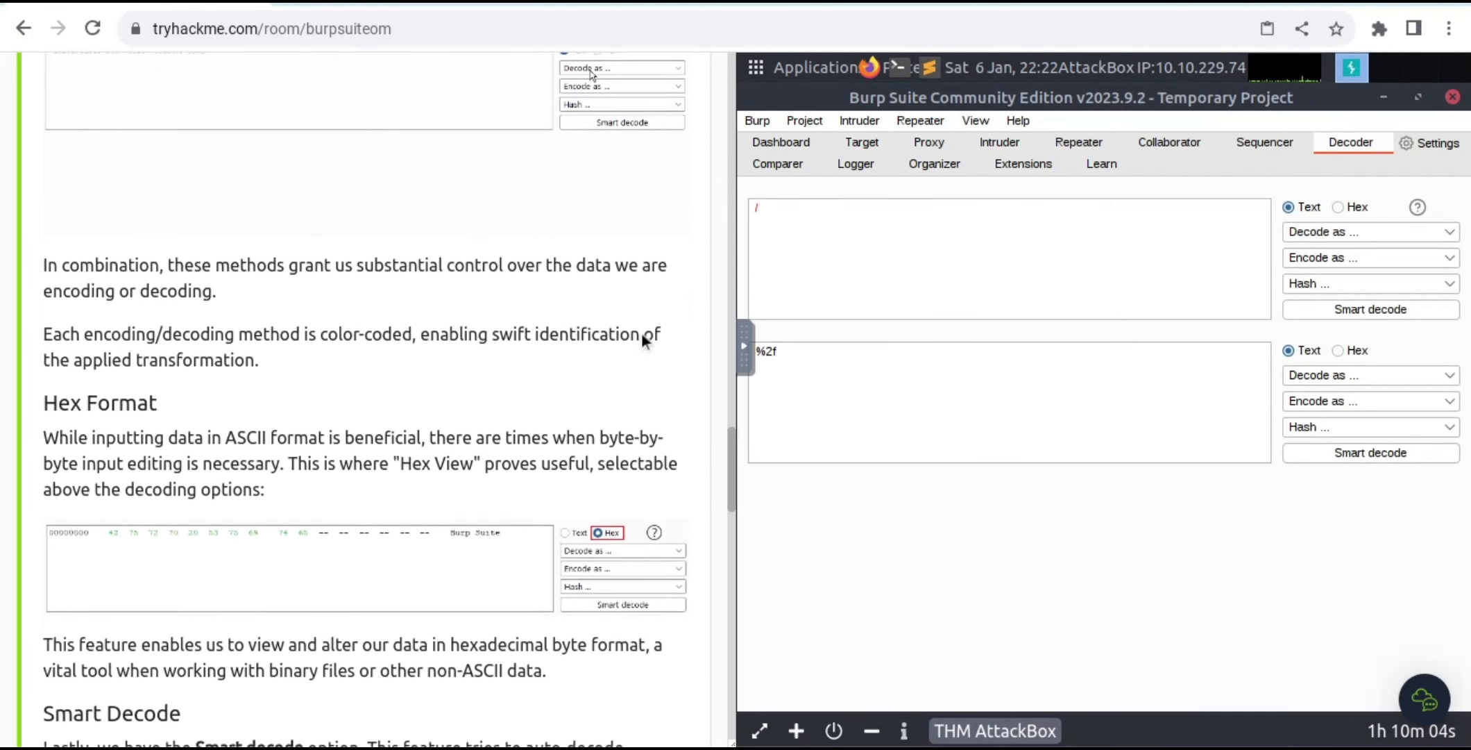
Step: Read the Task 3 Hex Format section on byte-by-byte editing and enlarge its Hex View example image
scroll(641, 338, down, 1)
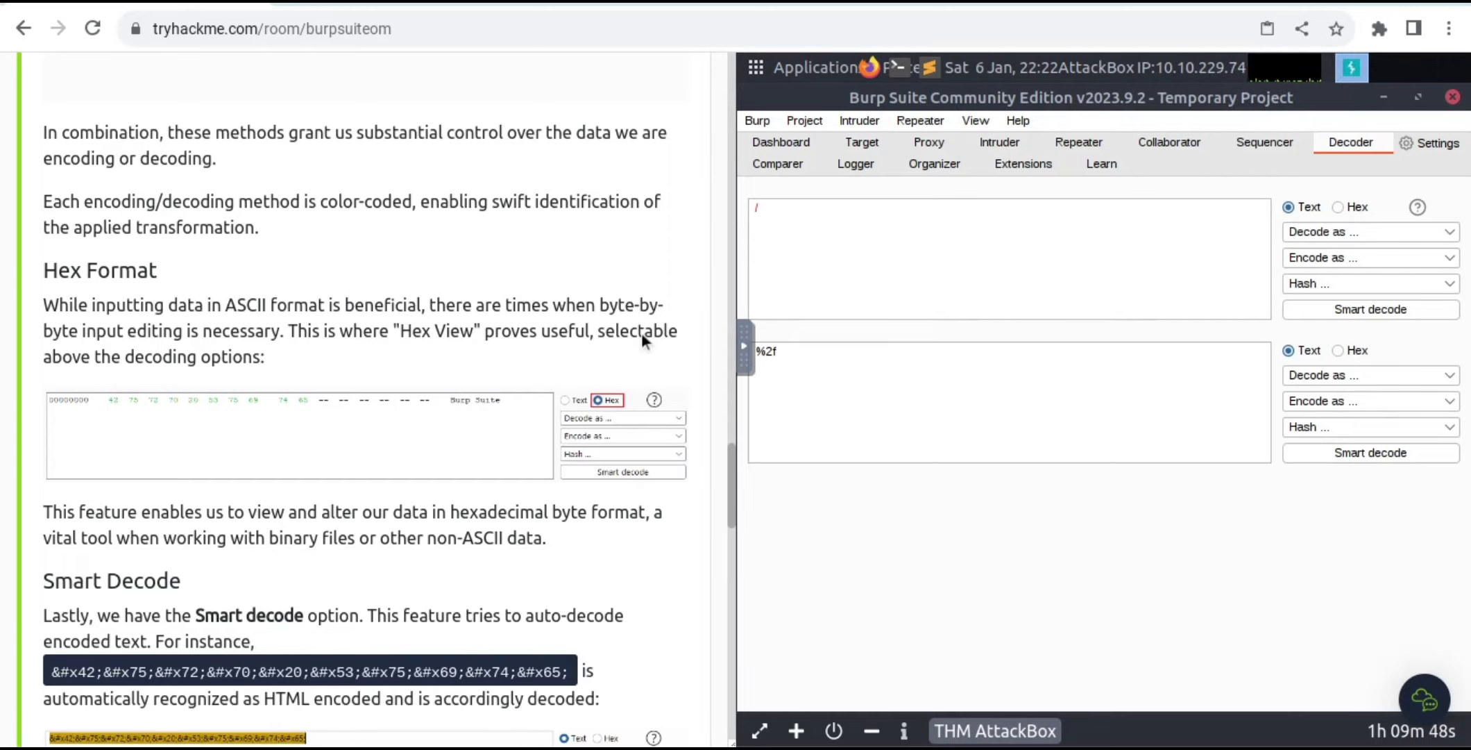
scroll(642, 333, down, 2)
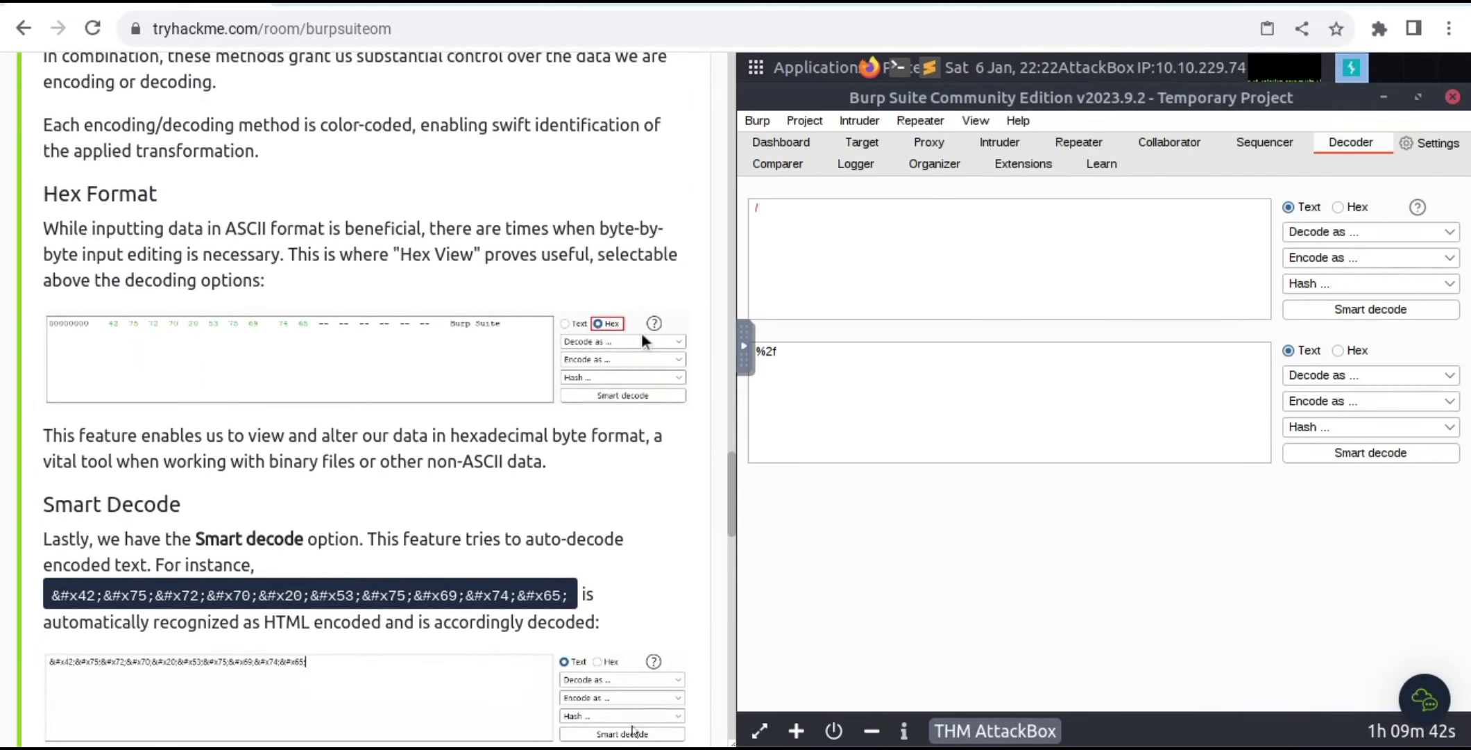
scroll(641, 332, down, 1)
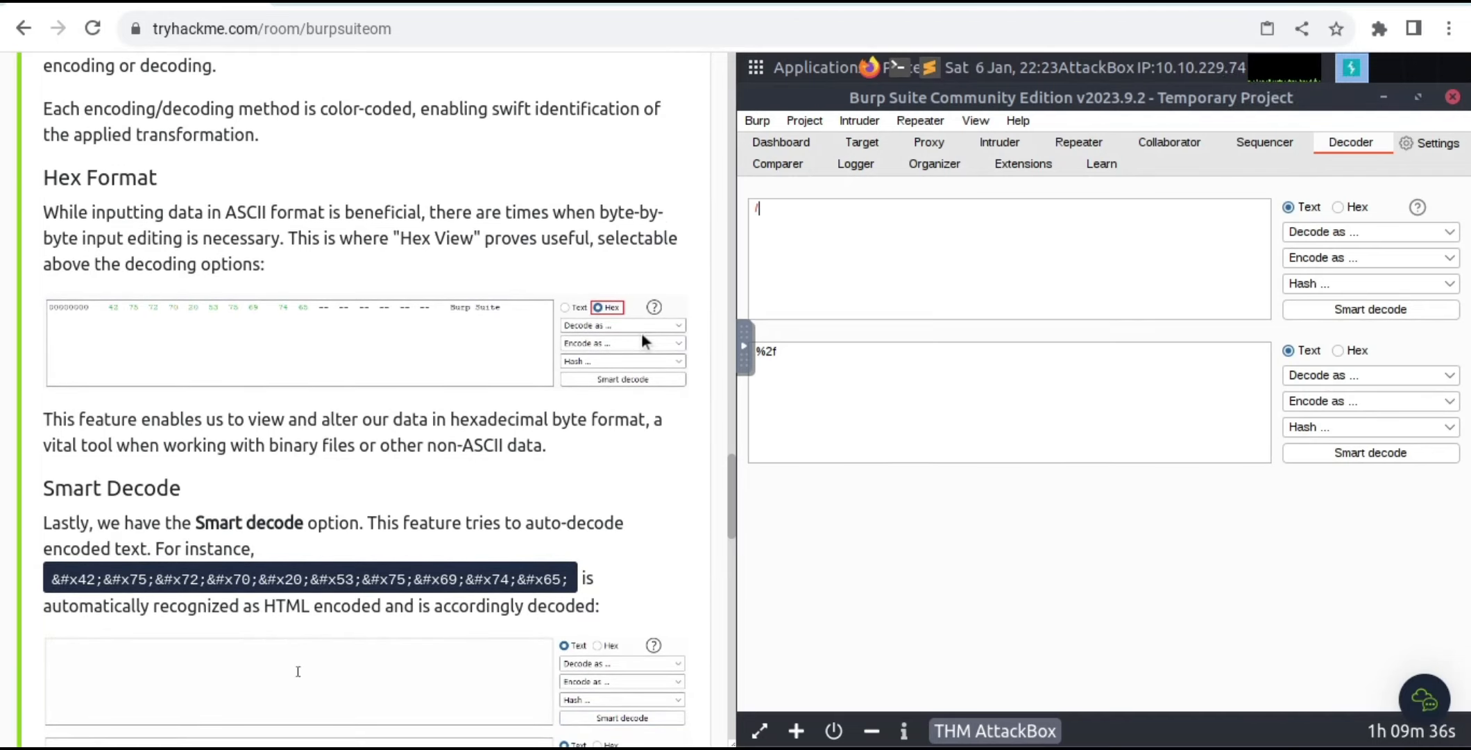
scroll(642, 332, down, 1)
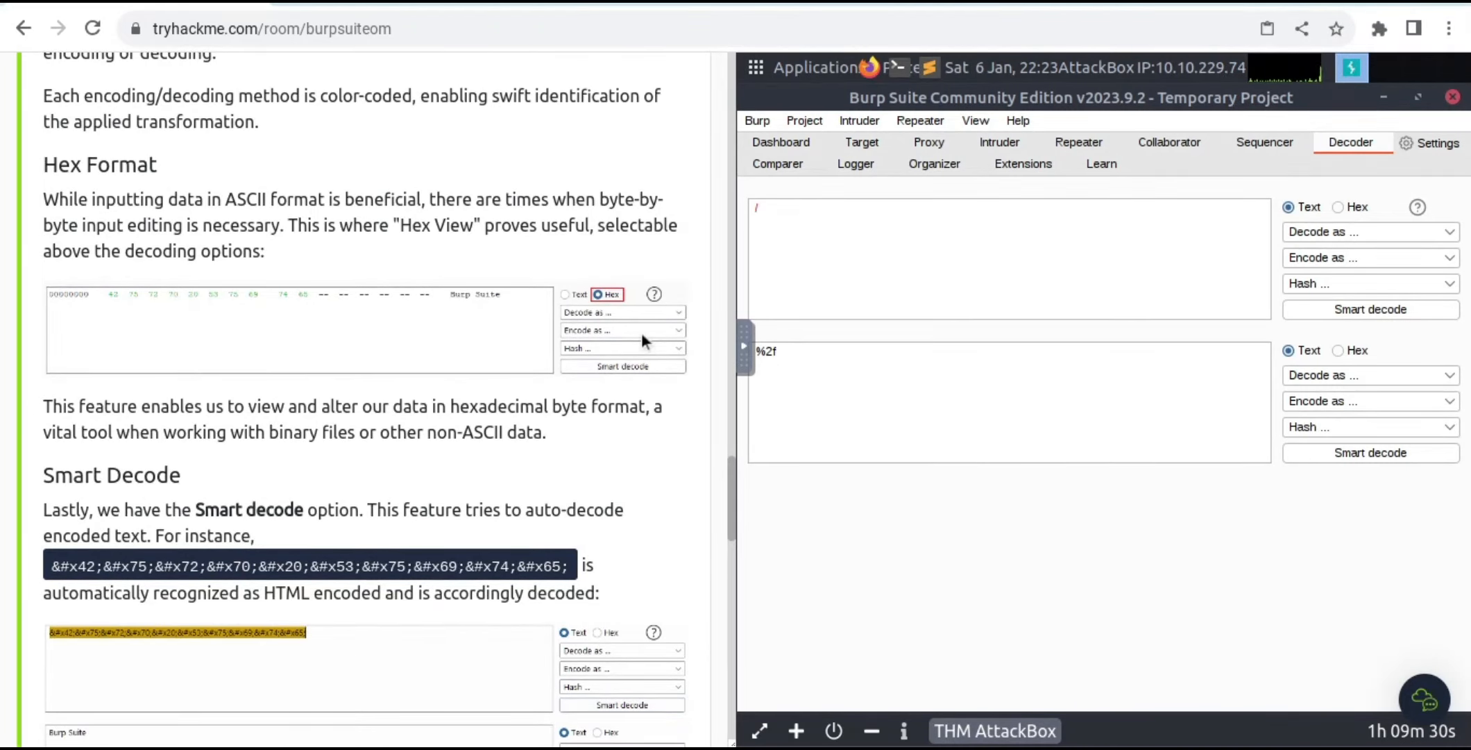
scroll(641, 332, down, 1)
scroll(641, 332, down, 1)
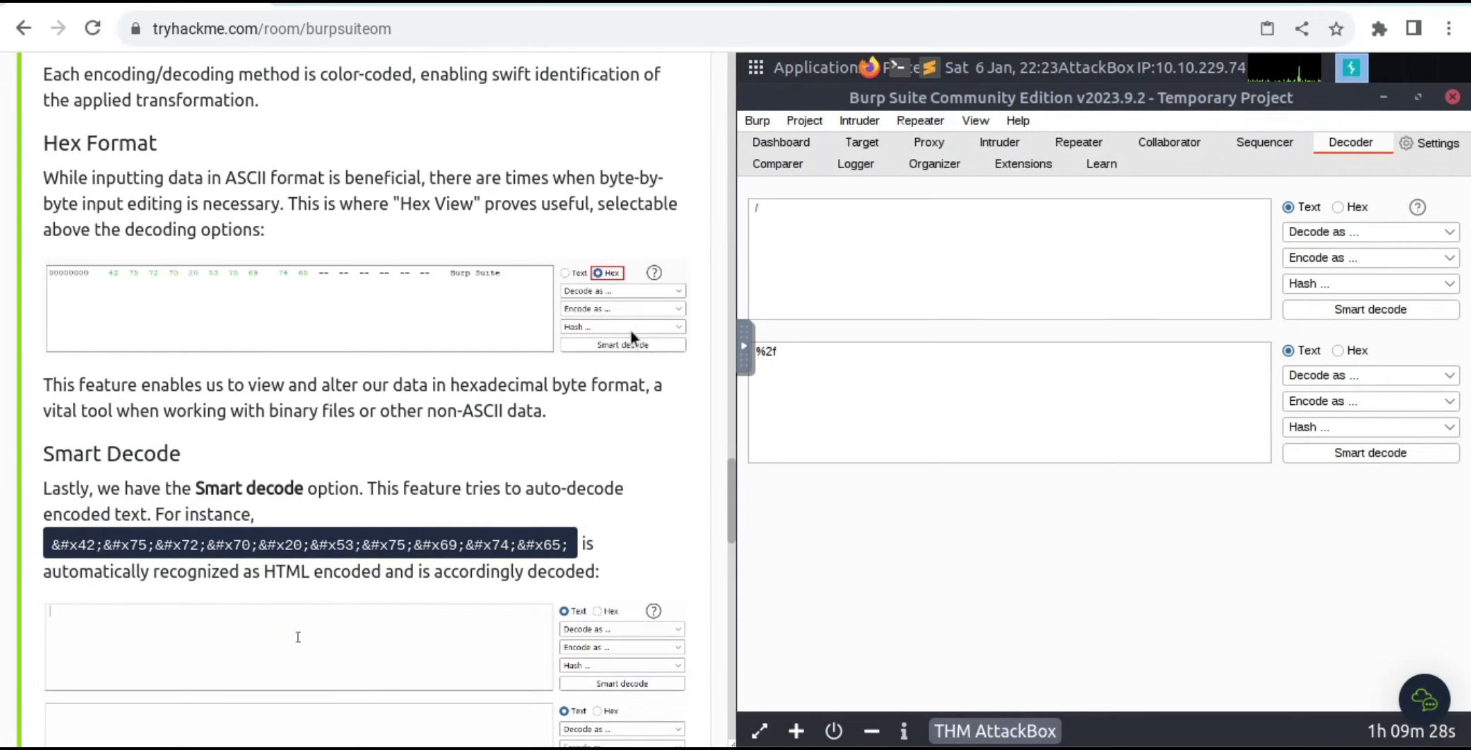
click(631, 329)
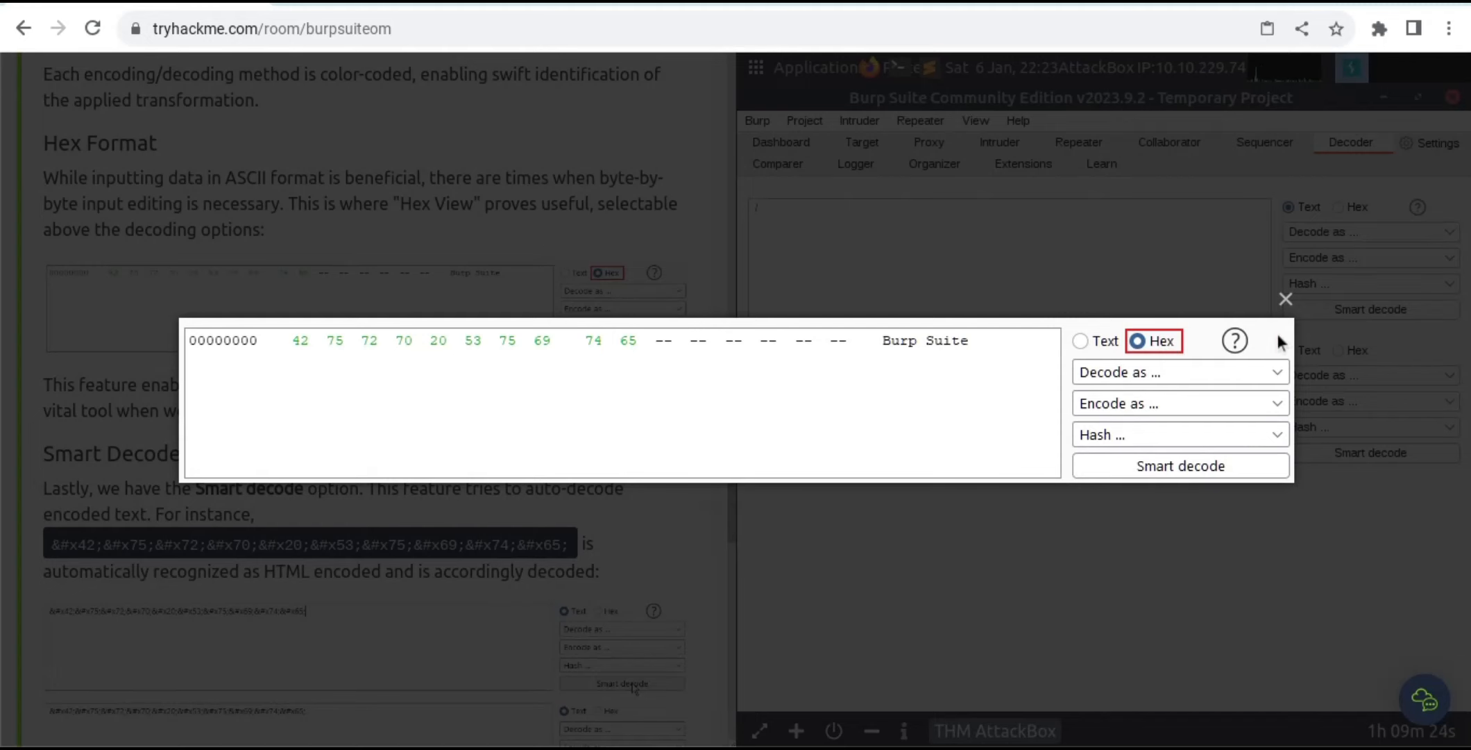
click(1286, 299)
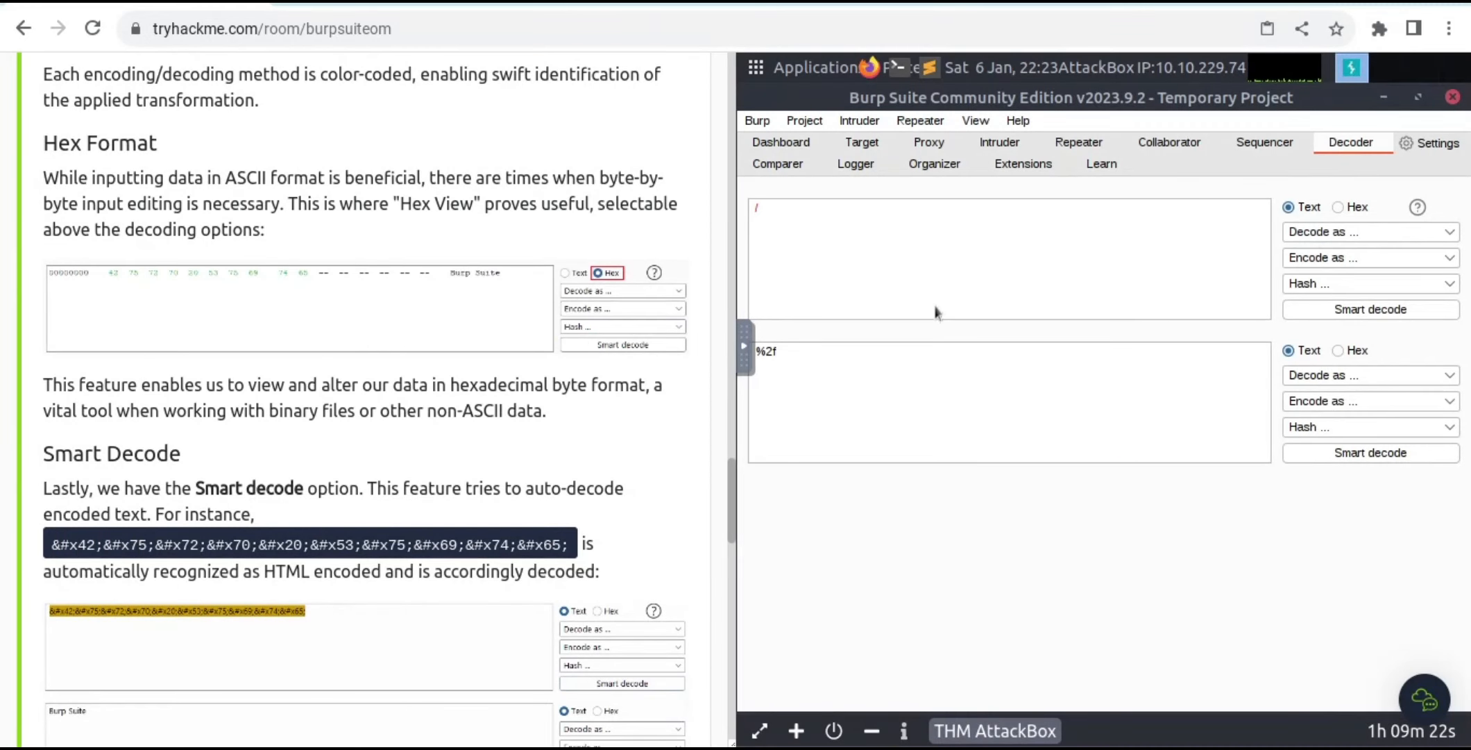
Step: Read the Smart Decode section on auto-decoding HTML-encoded text and enlarge its example image
scroll(562, 343, down, 2)
scroll(562, 344, down, 3)
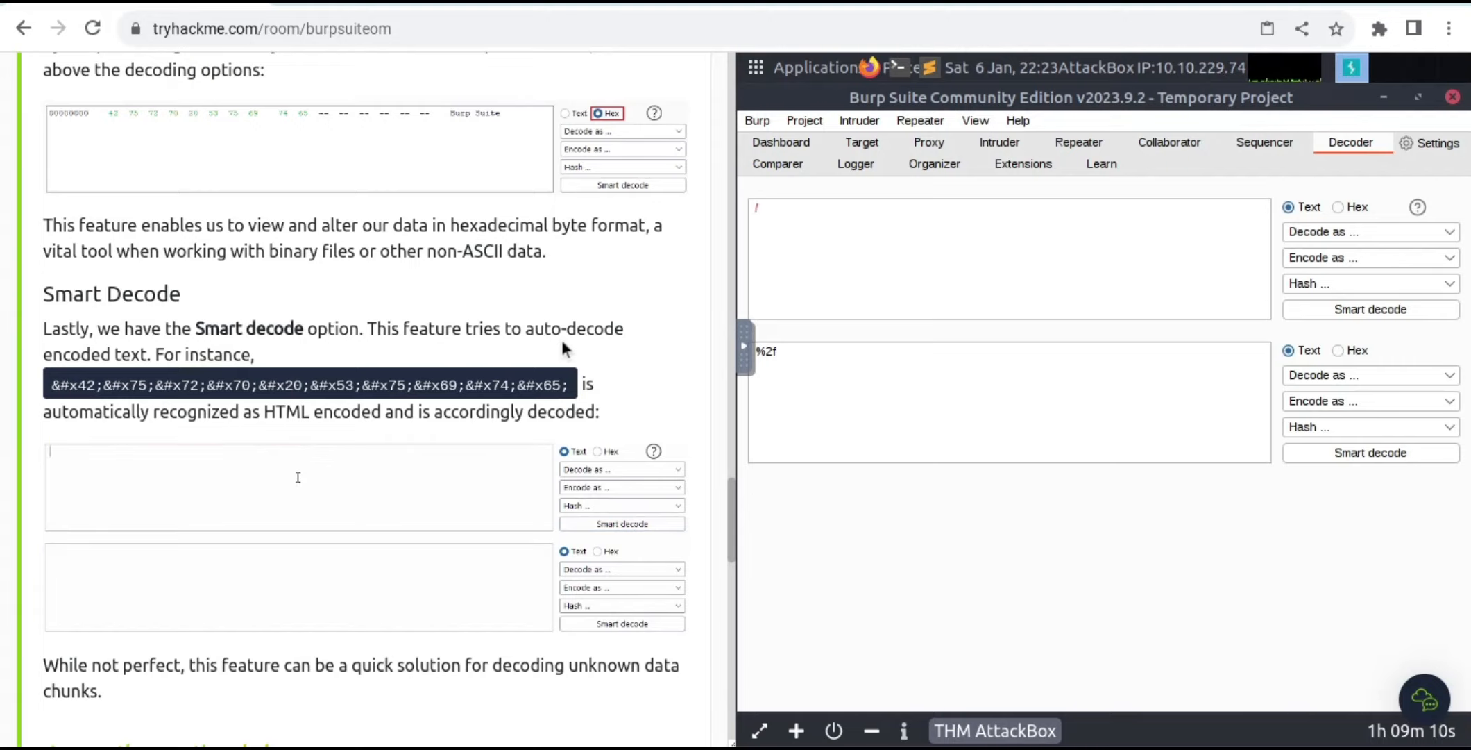
scroll(561, 337, down, 1)
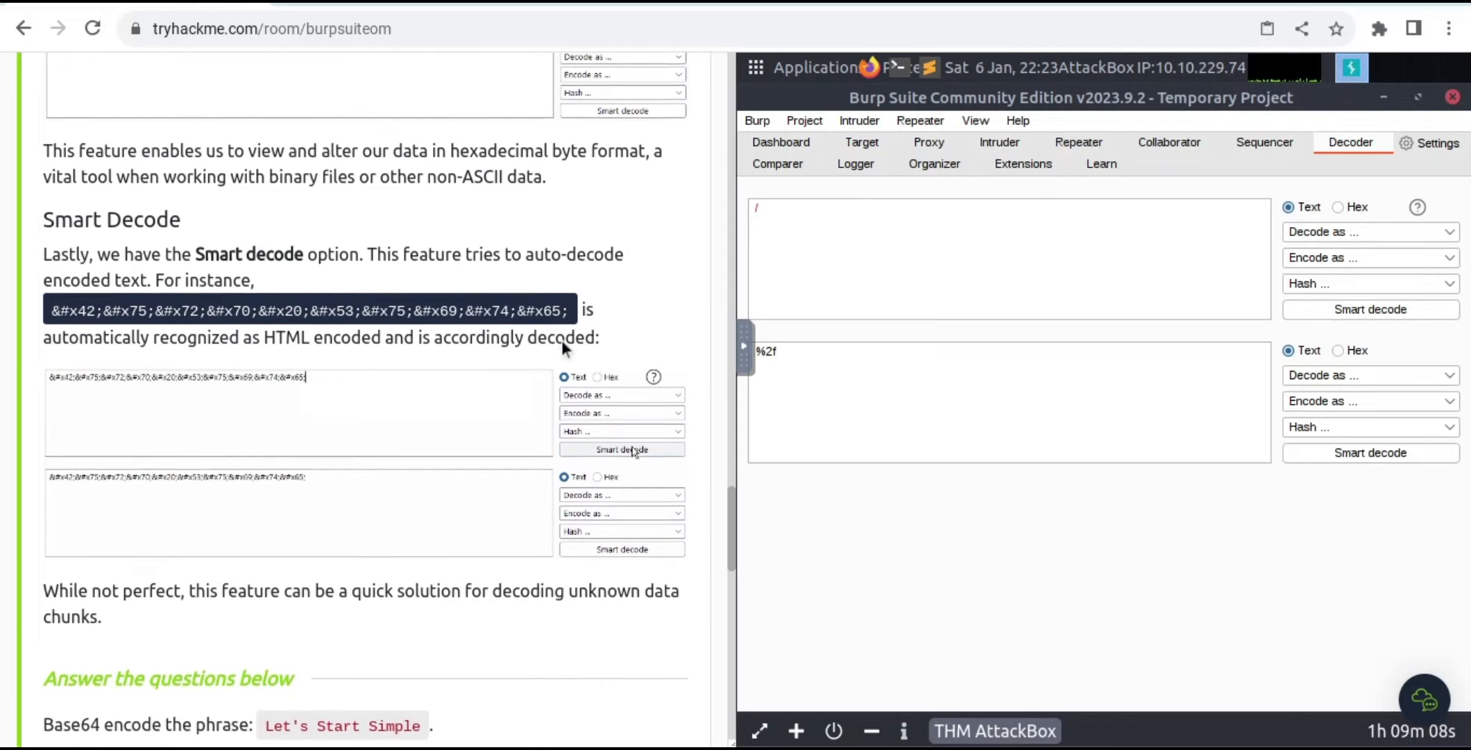
scroll(562, 344, down, 2)
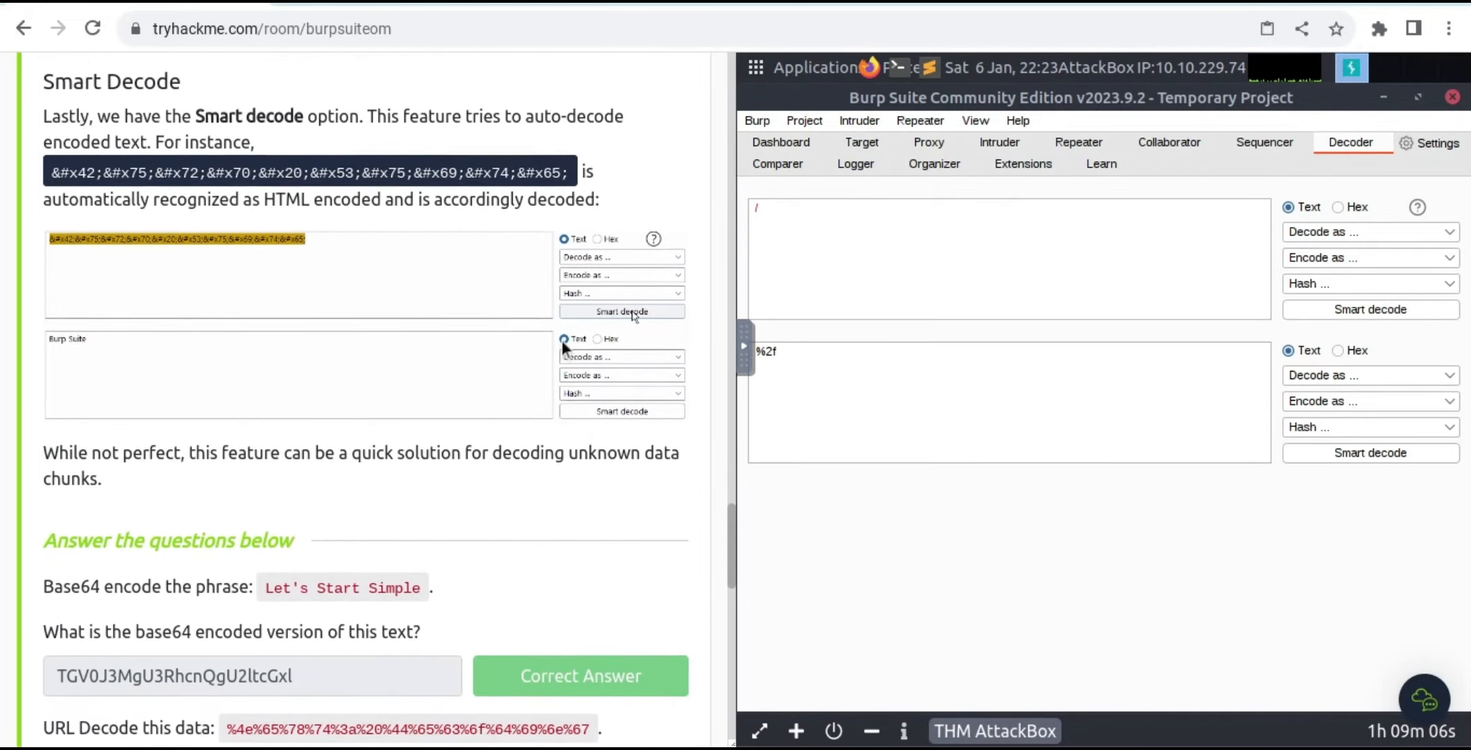
scroll(562, 342, up, 1)
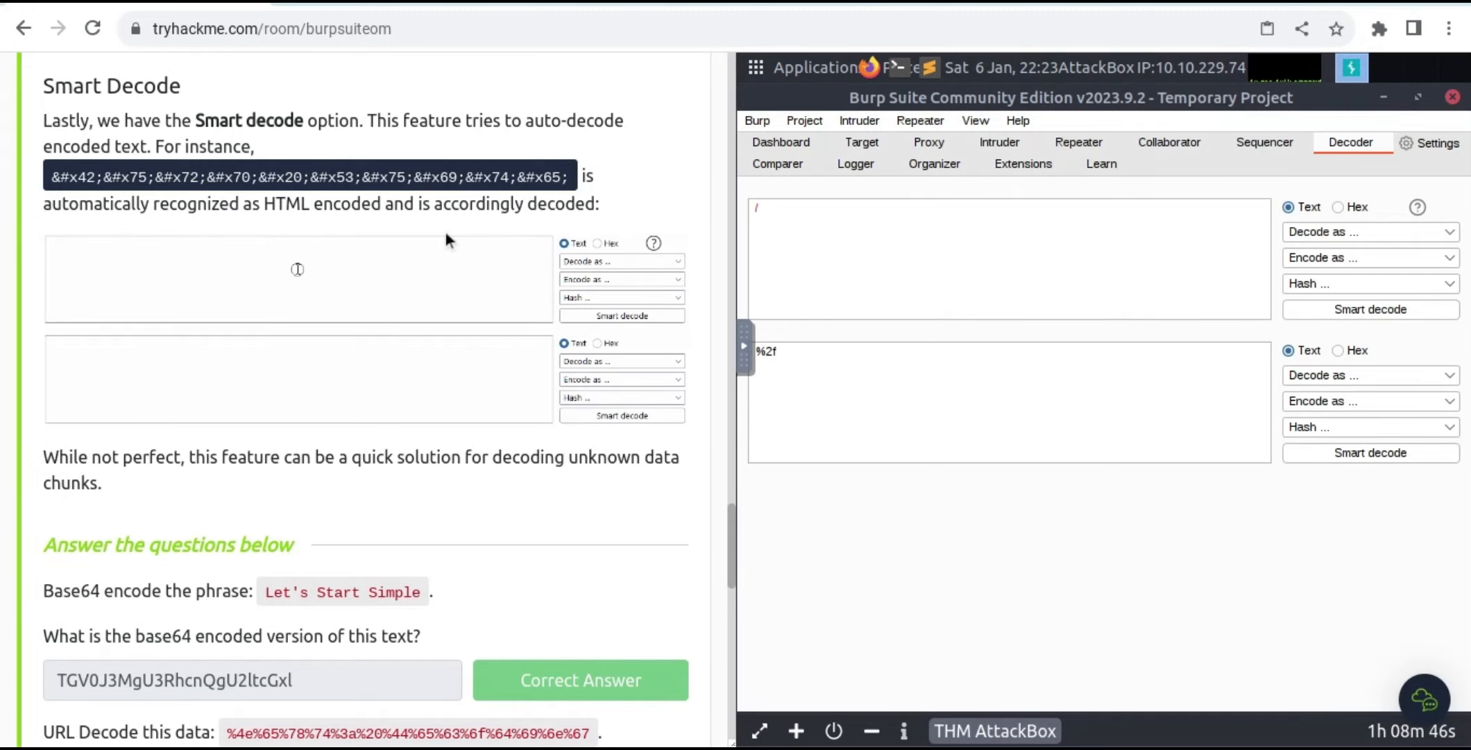
click(415, 322)
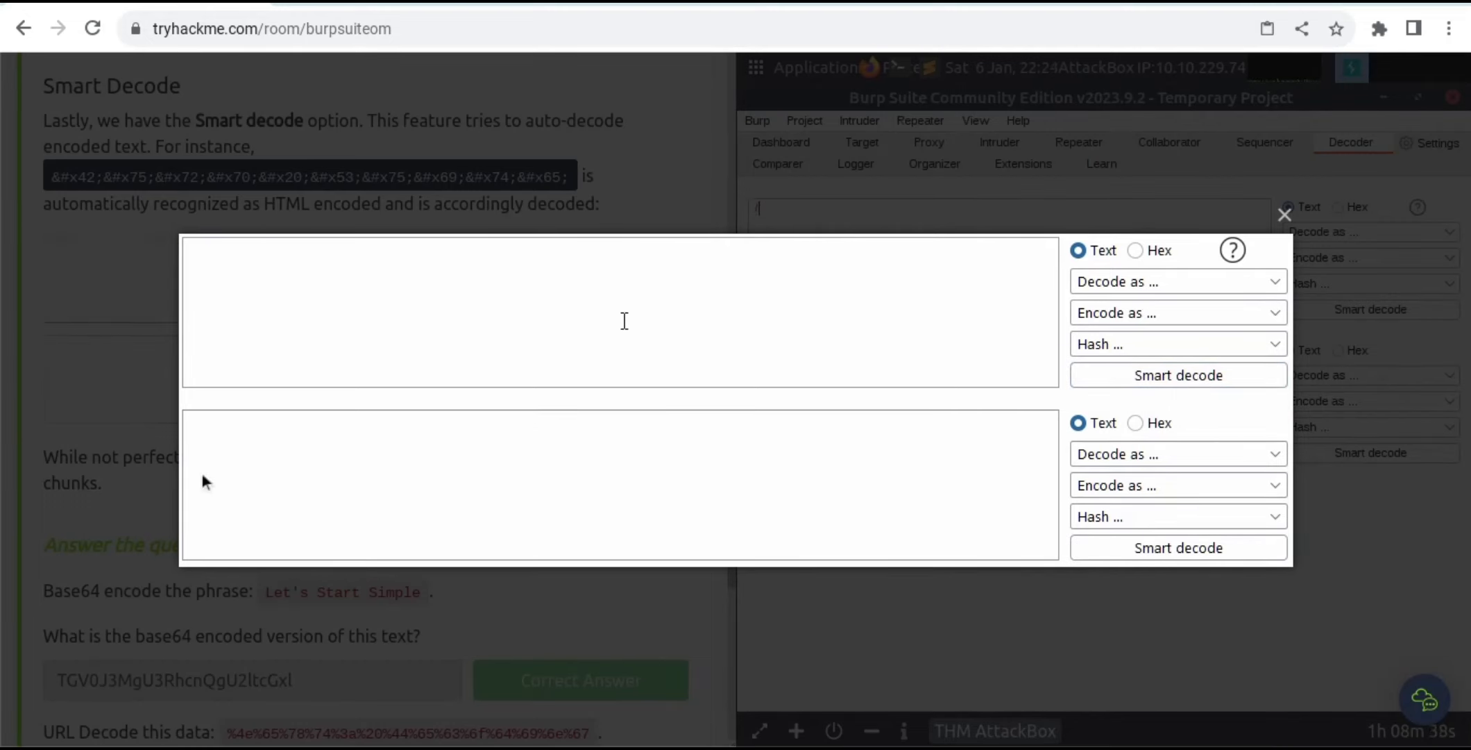
click(74, 387)
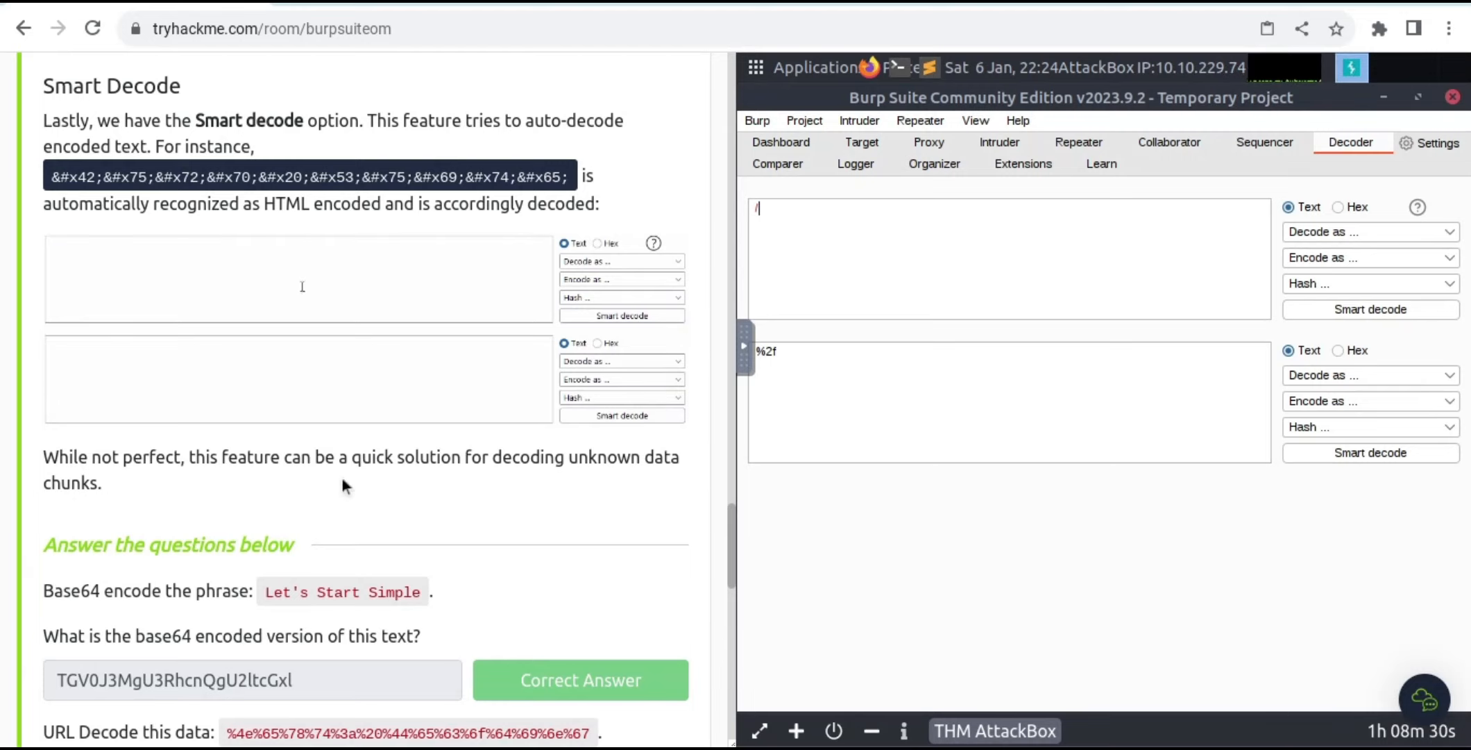
Step: Replace the first Decoder input with the question's phrase "Let's Start Simple" and encode it as Base64
scroll(339, 488, down, 3)
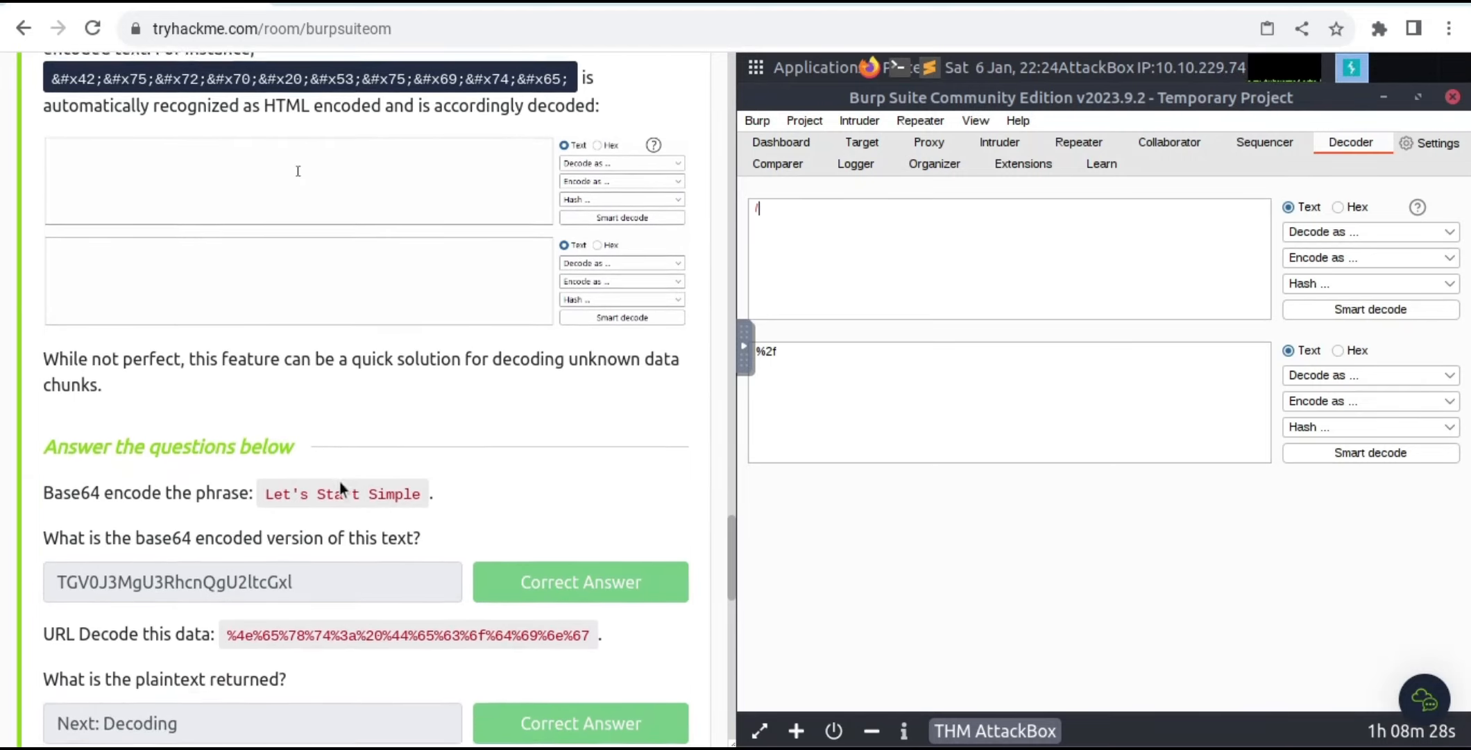
scroll(339, 486, down, 4)
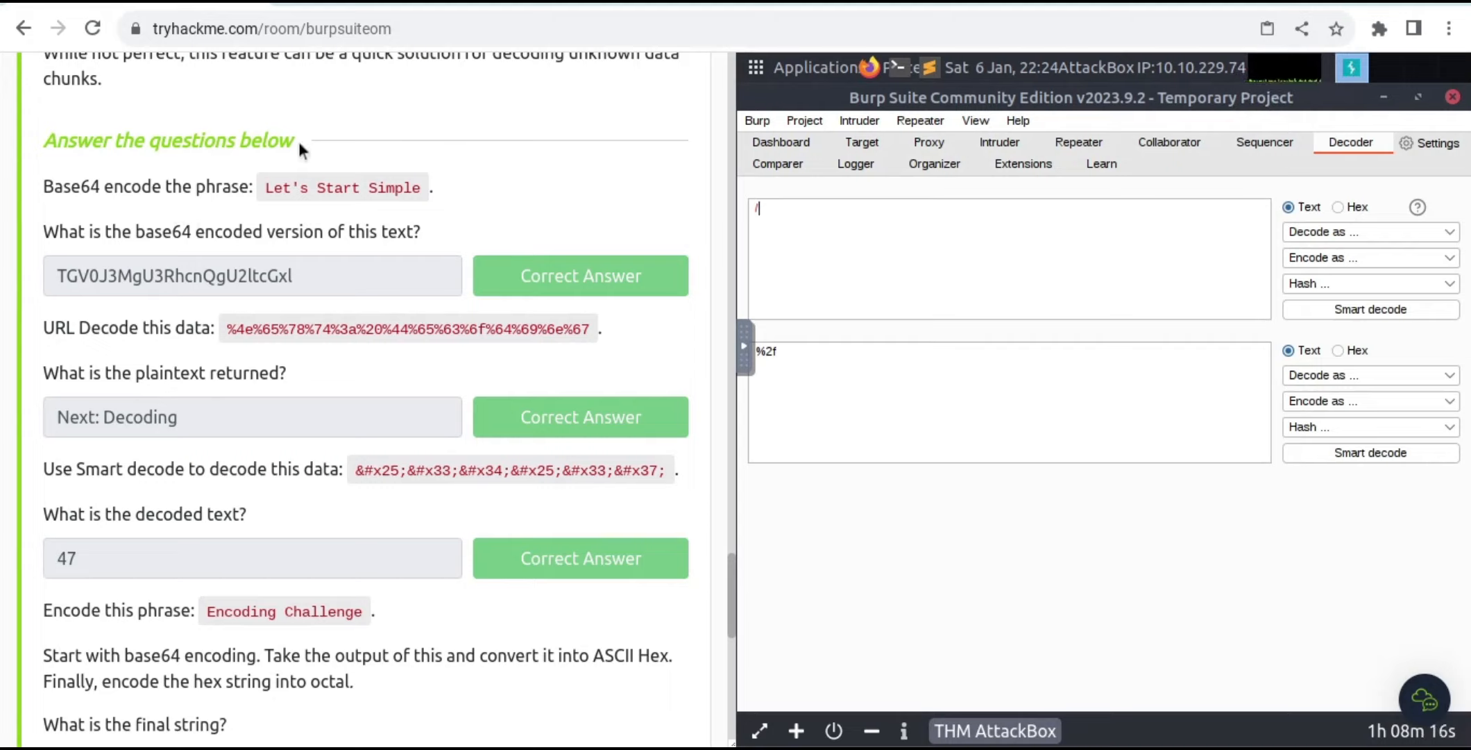
drag(265, 187, 430, 190)
key(ctrl+c)
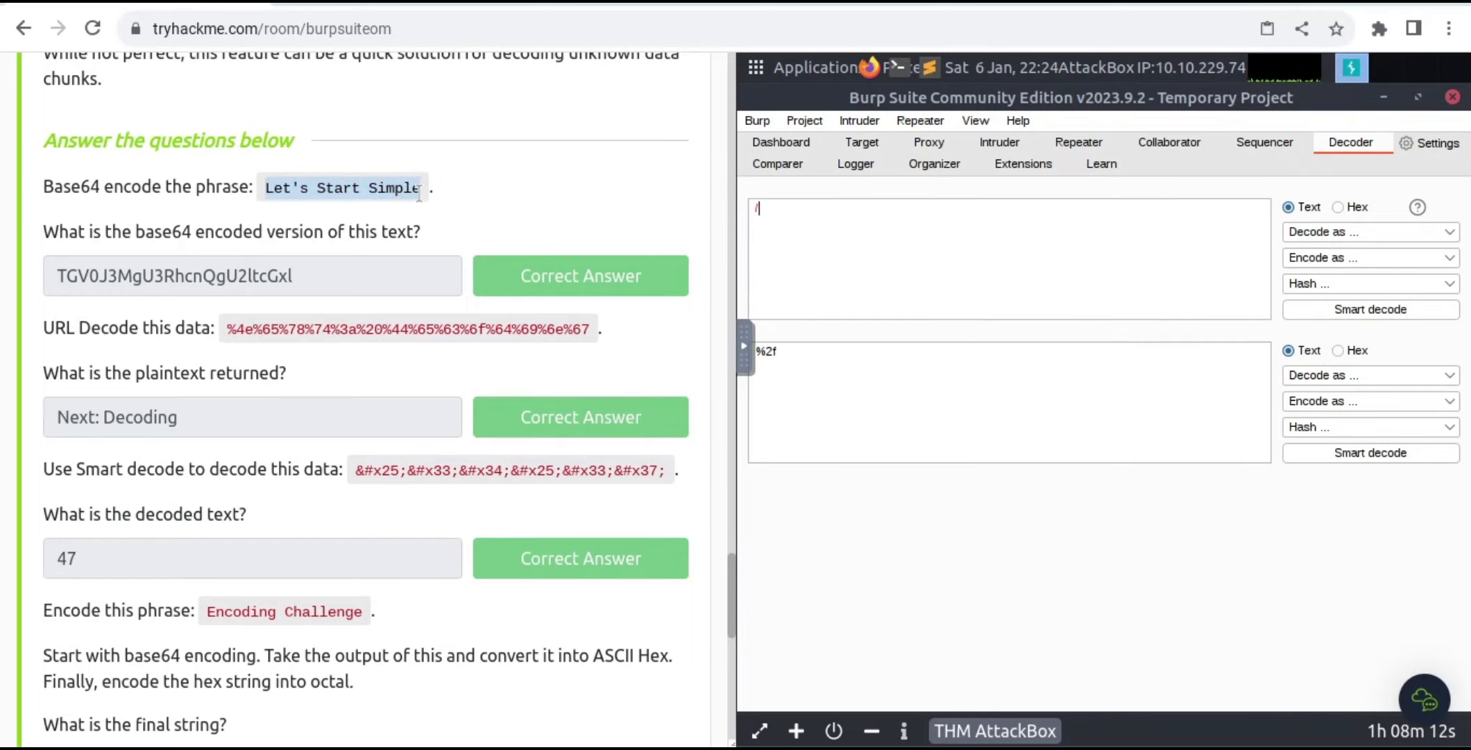
click(816, 226)
key(ctrl+v)
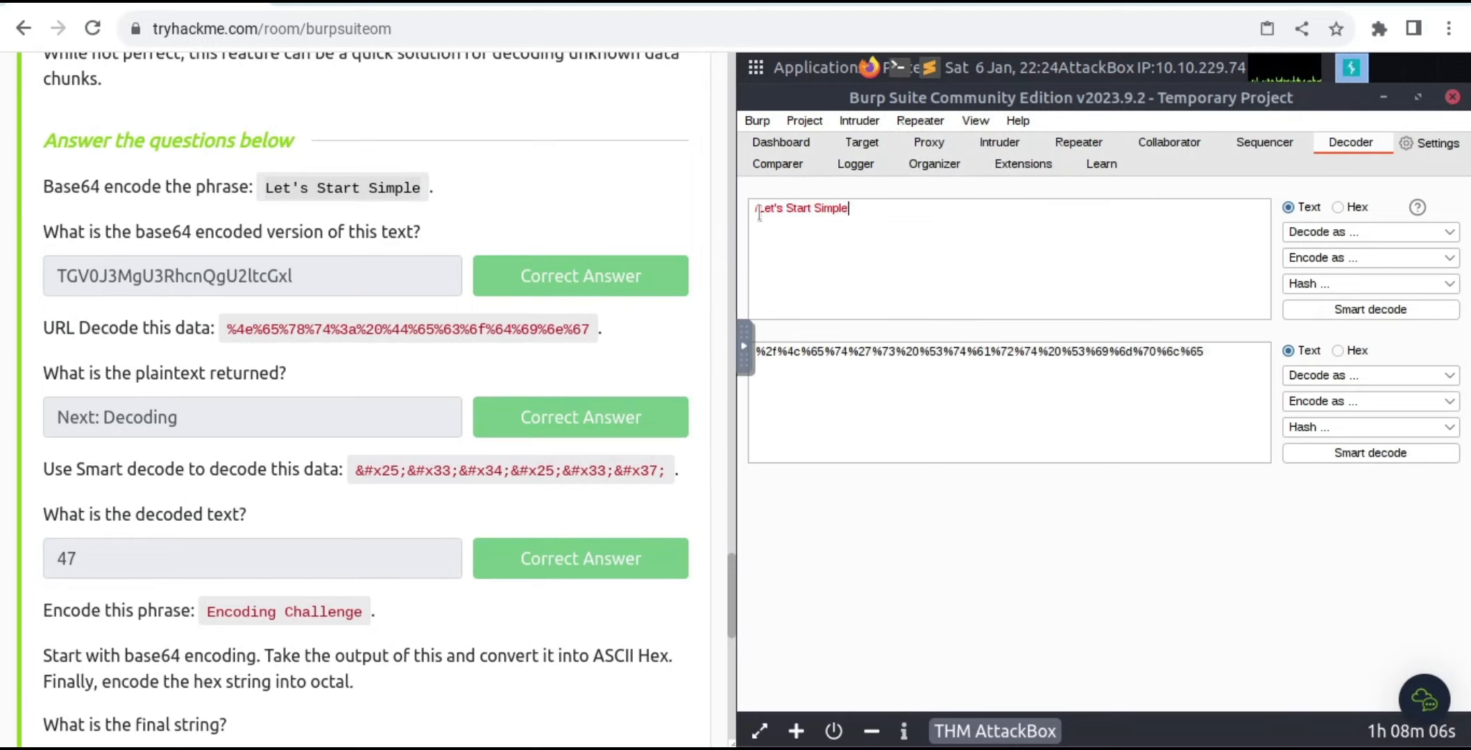
key(Home)
key(Delete)
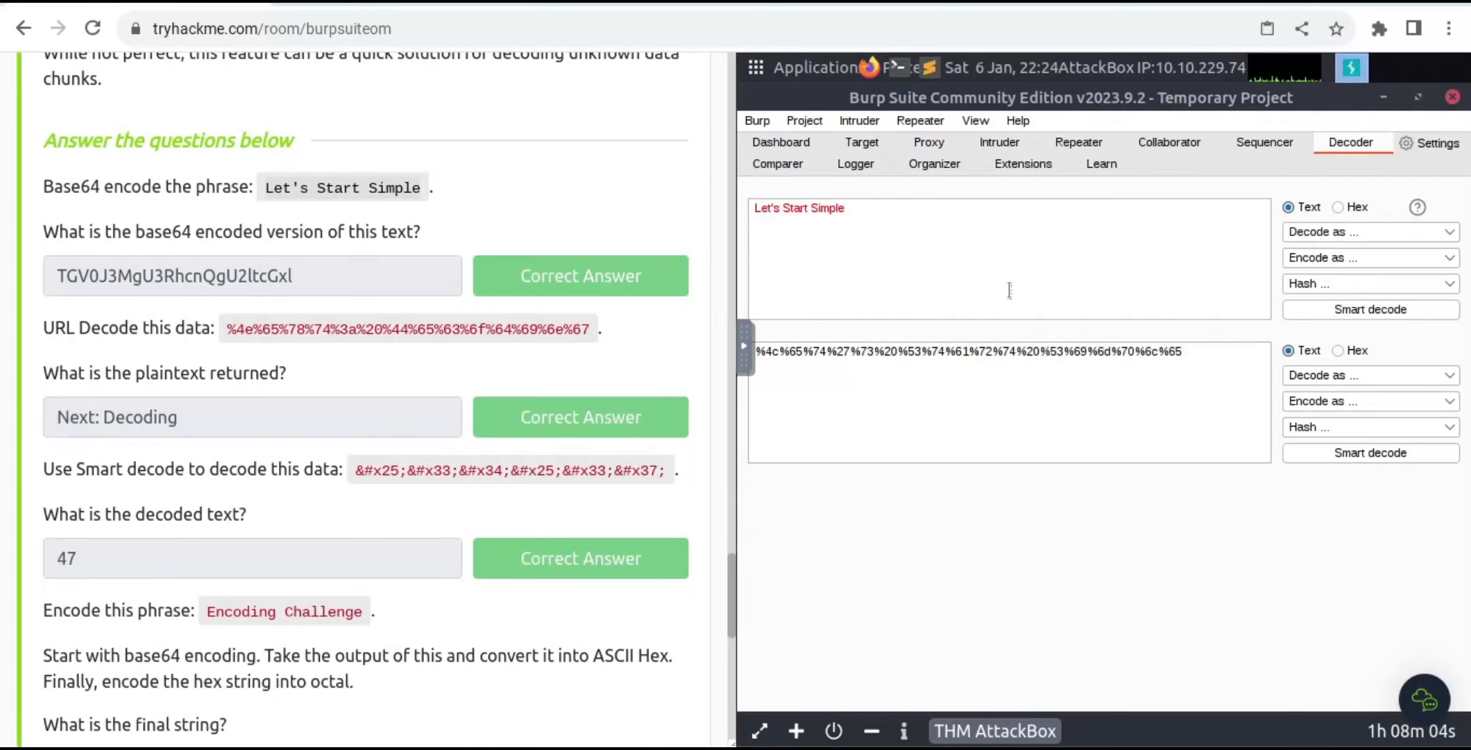
click(1336, 259)
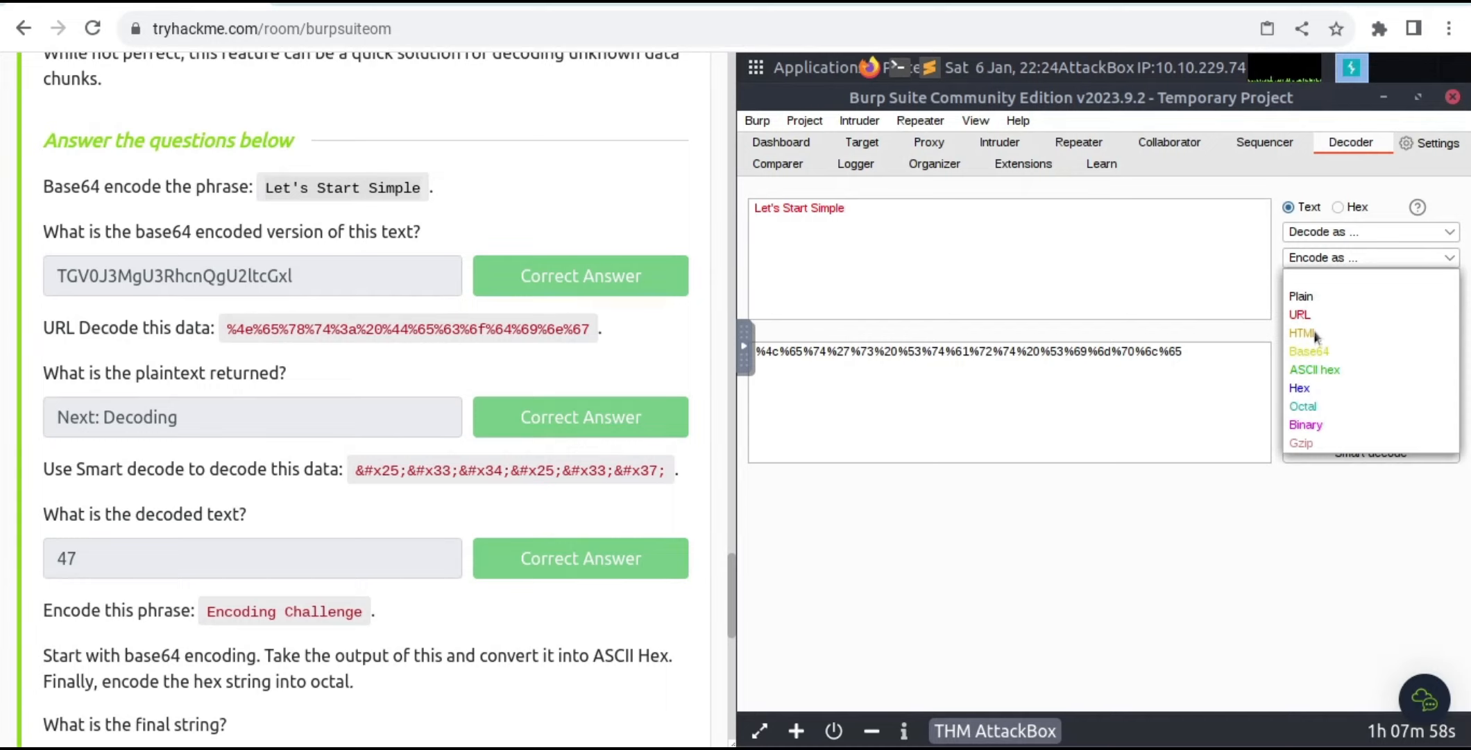
click(1312, 352)
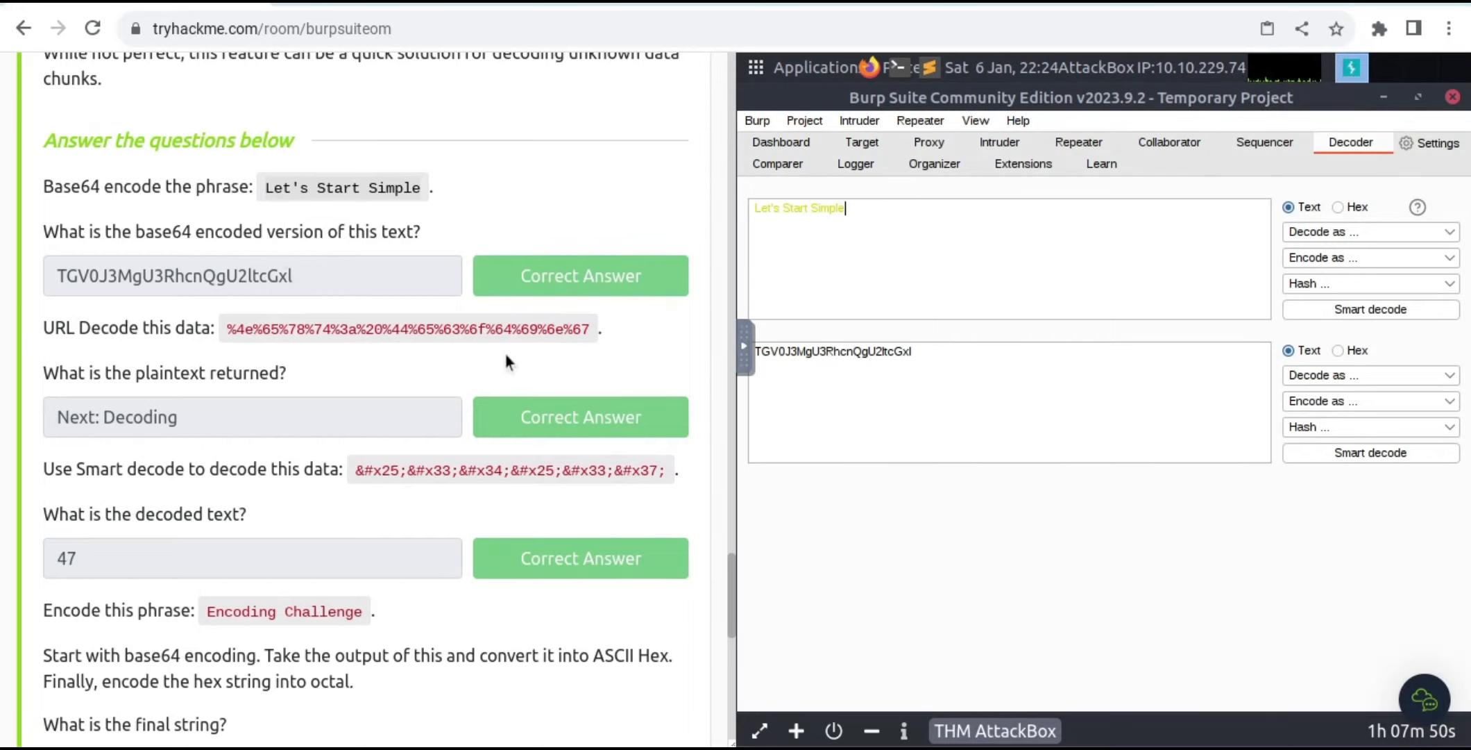
Step: Replace the Decoder input with the second question's data, %4e%65%78%74%3a%20%44%65%63%6f%64%69%6e%67, and decode it as URL
scroll(505, 355, down, 2)
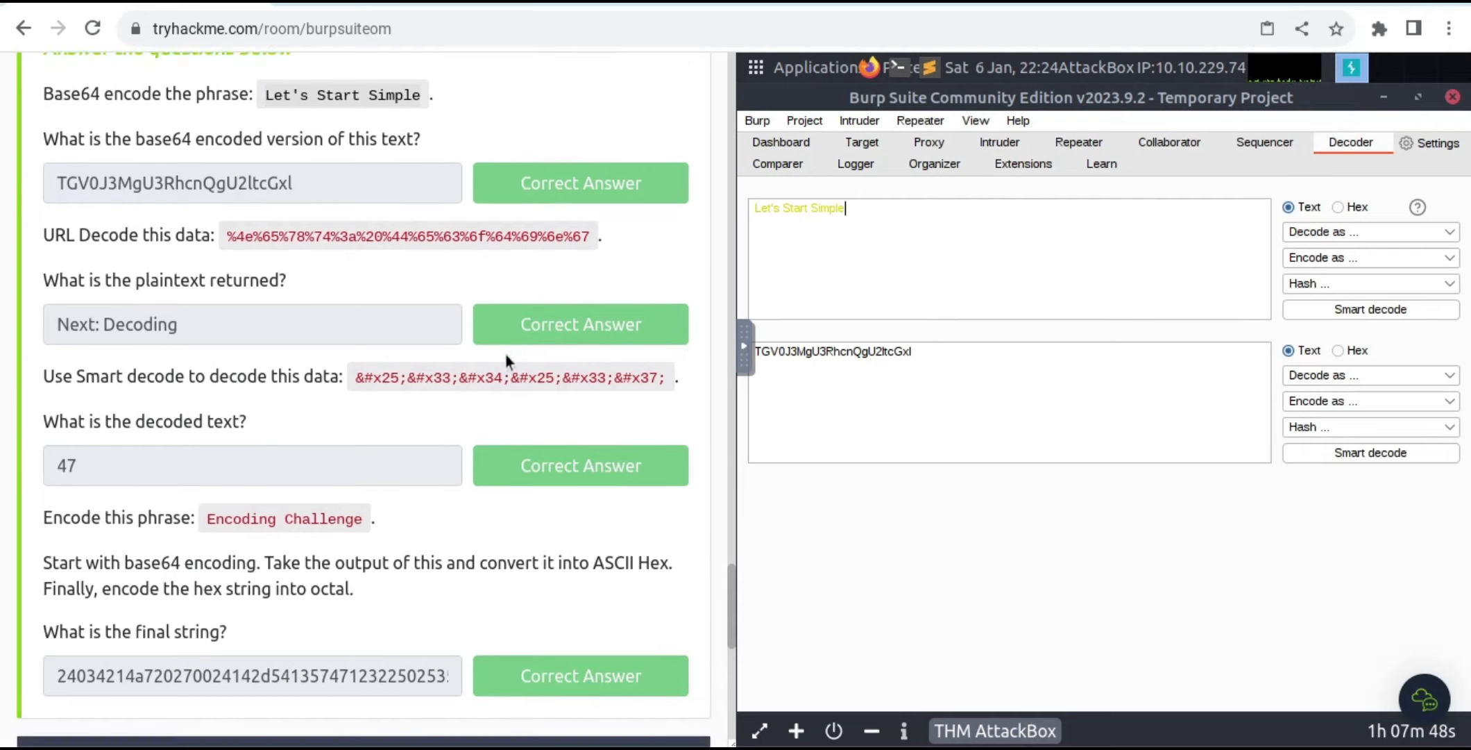
scroll(375, 312, down, 1)
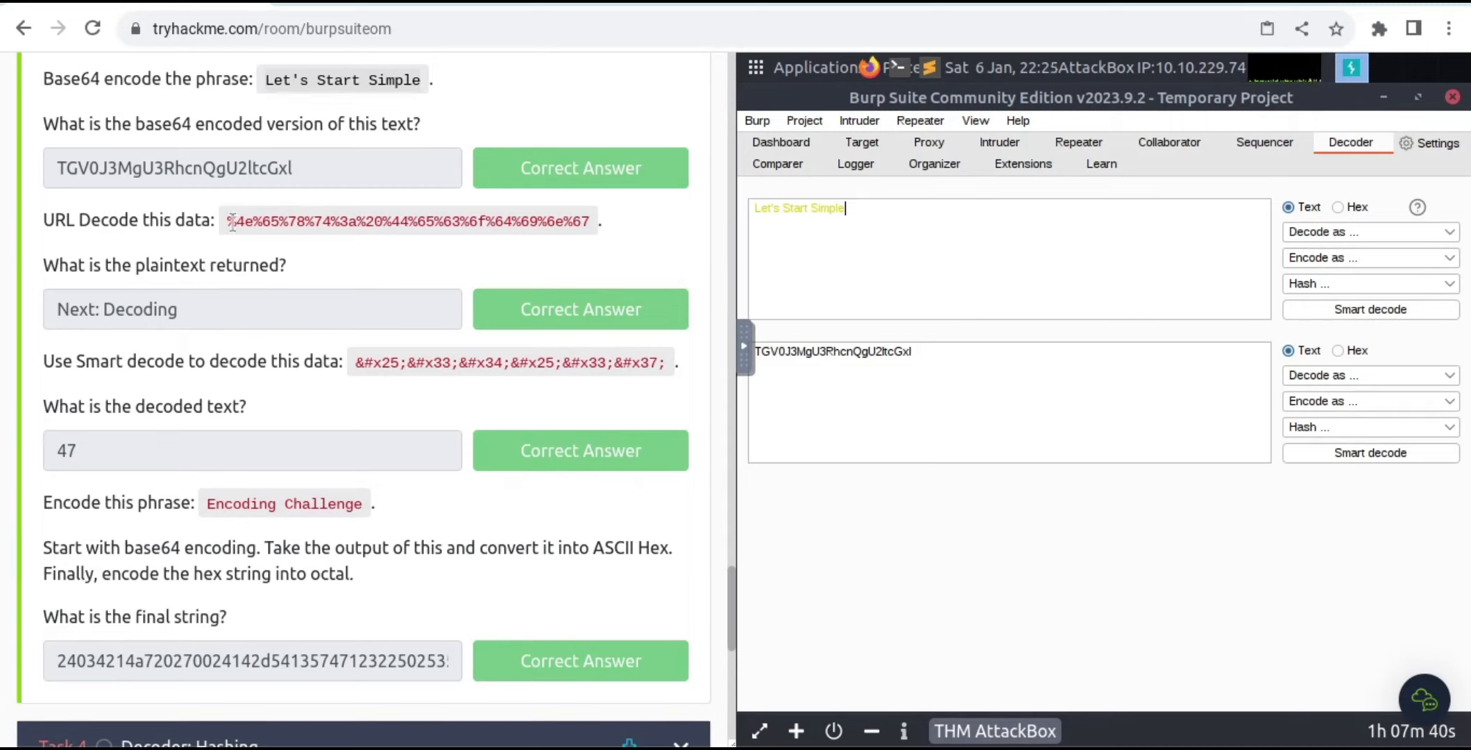
drag(232, 221, 597, 221)
key(ctrl+c)
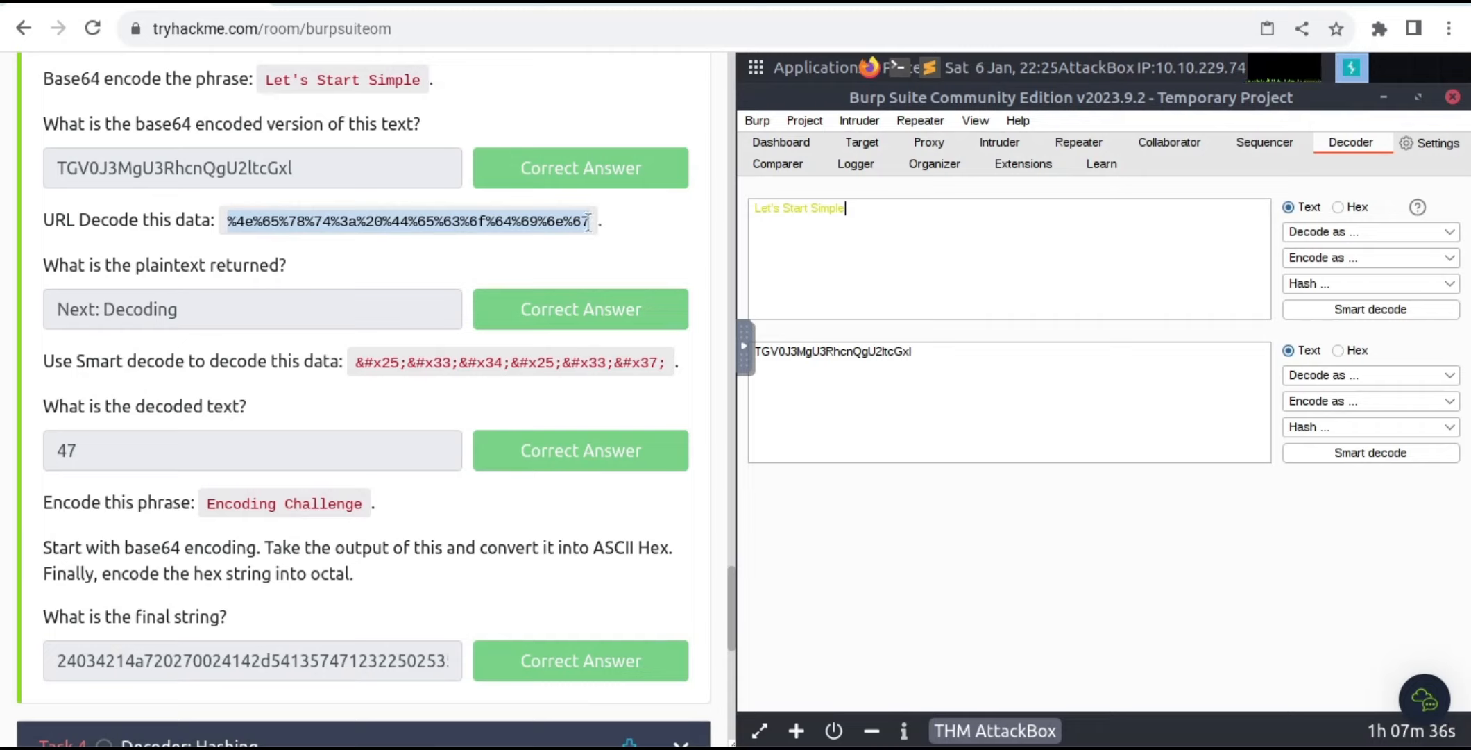
click(930, 217)
key(ctrl+a)
key(ctrl+v)
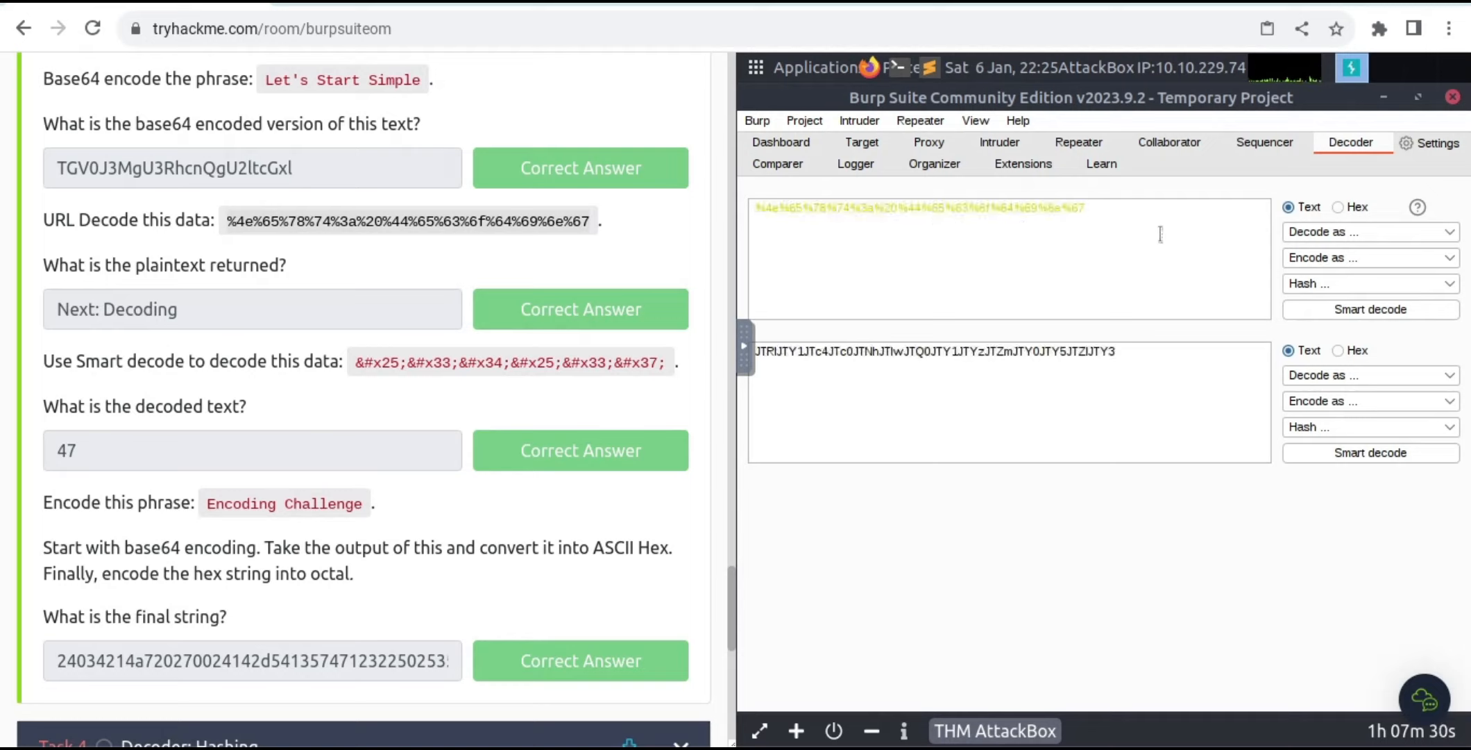
click(1301, 236)
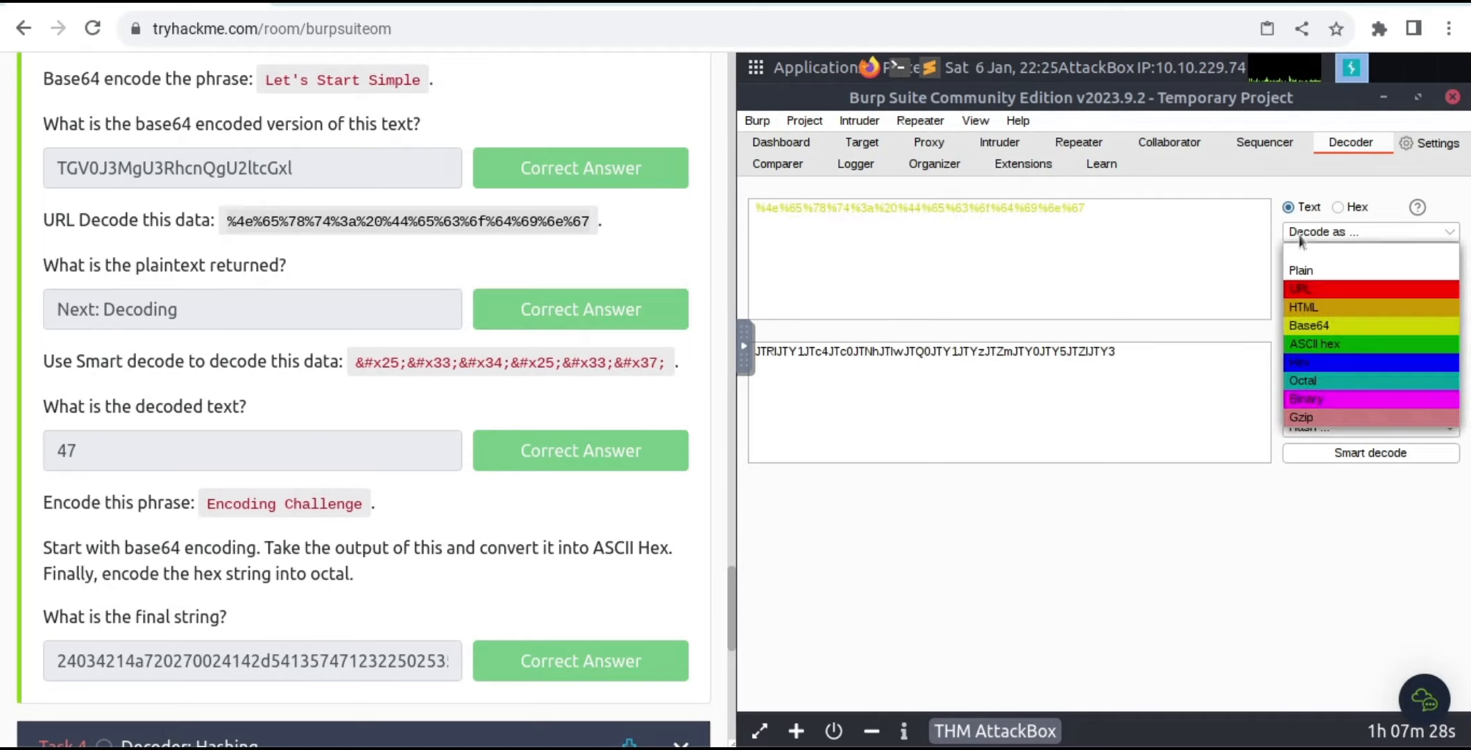
click(1303, 288)
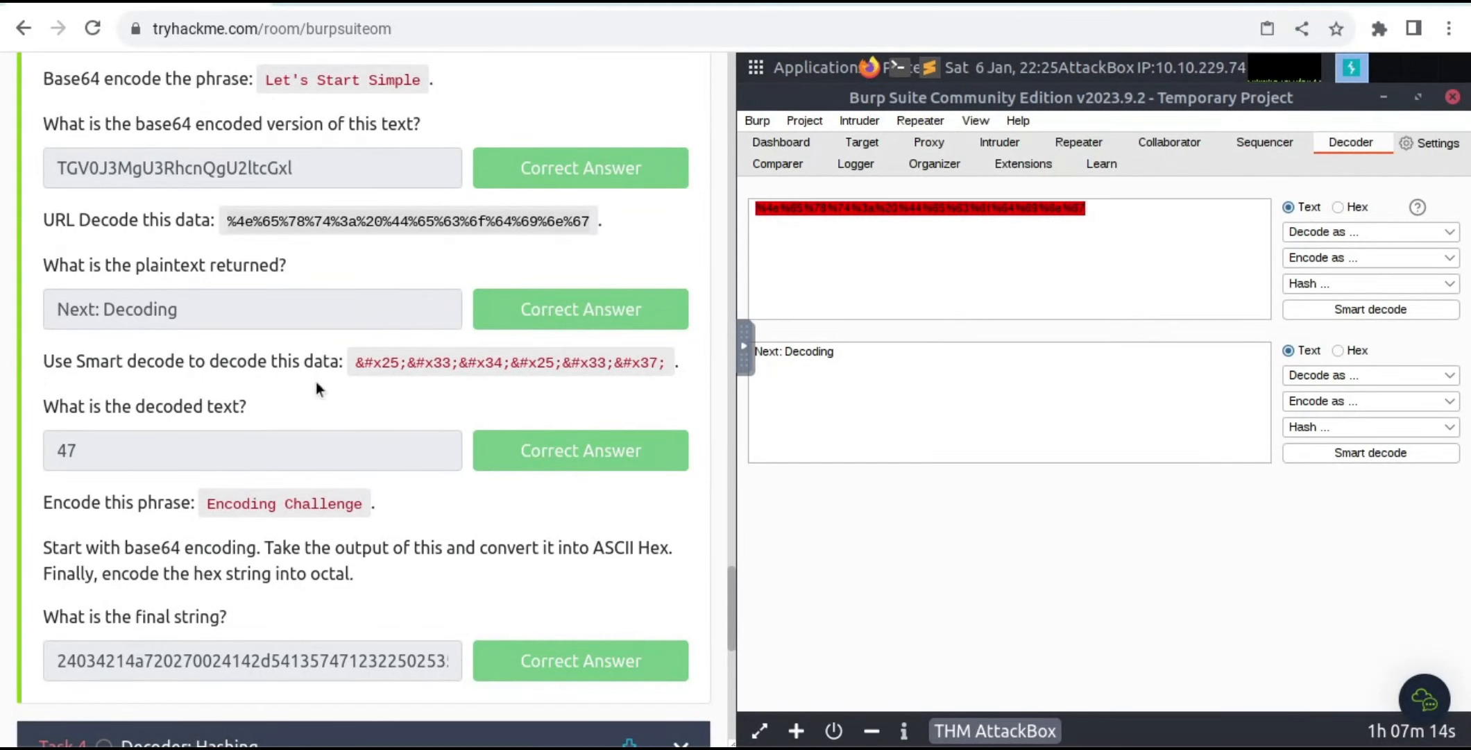
Step: Replace the Decoder input with the third question's data, &#x25;&#x33;&#x34;&#x25;&#x33;&#x37;, and run Smart decode on it
drag(356, 359, 668, 358)
key(ctrl+c)
click(668, 333)
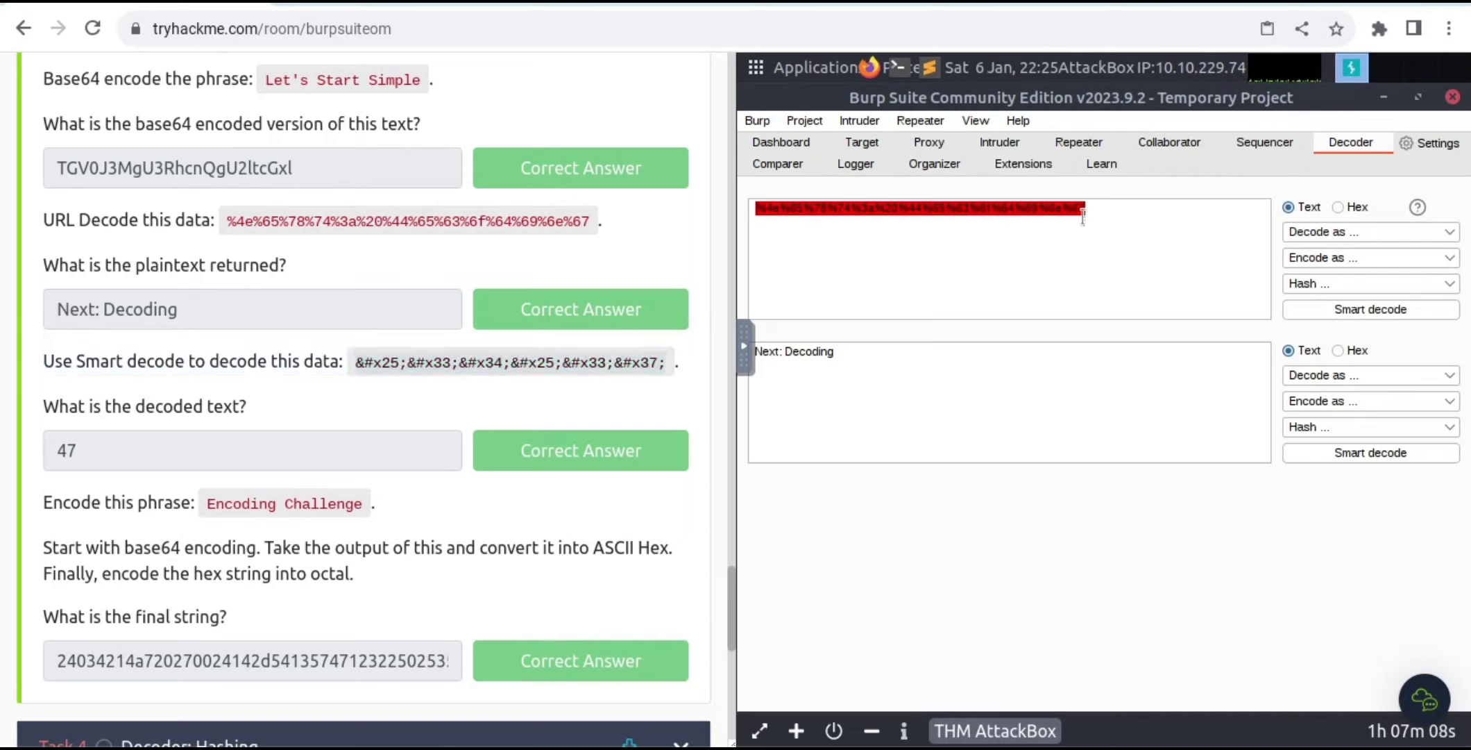
triple_click(1083, 215)
click(1084, 217)
double_click(1083, 216)
key(BackSpace)
key(BackSpace)
key(BackSpace)
key(BackSpace)
key(BackSpace)
key(BackSpace)
key(BackSpace)
key(BackSpace)
key(BackSpace)
key(BackSpace)
key(BackSpace)
key(BackSpace)
key(BackSpace)
key(BackSpace)
key(BackSpace)
key(BackSpace)
key(BackSpace)
key(BackSpace)
key(BackSpace)
key(BackSpace)
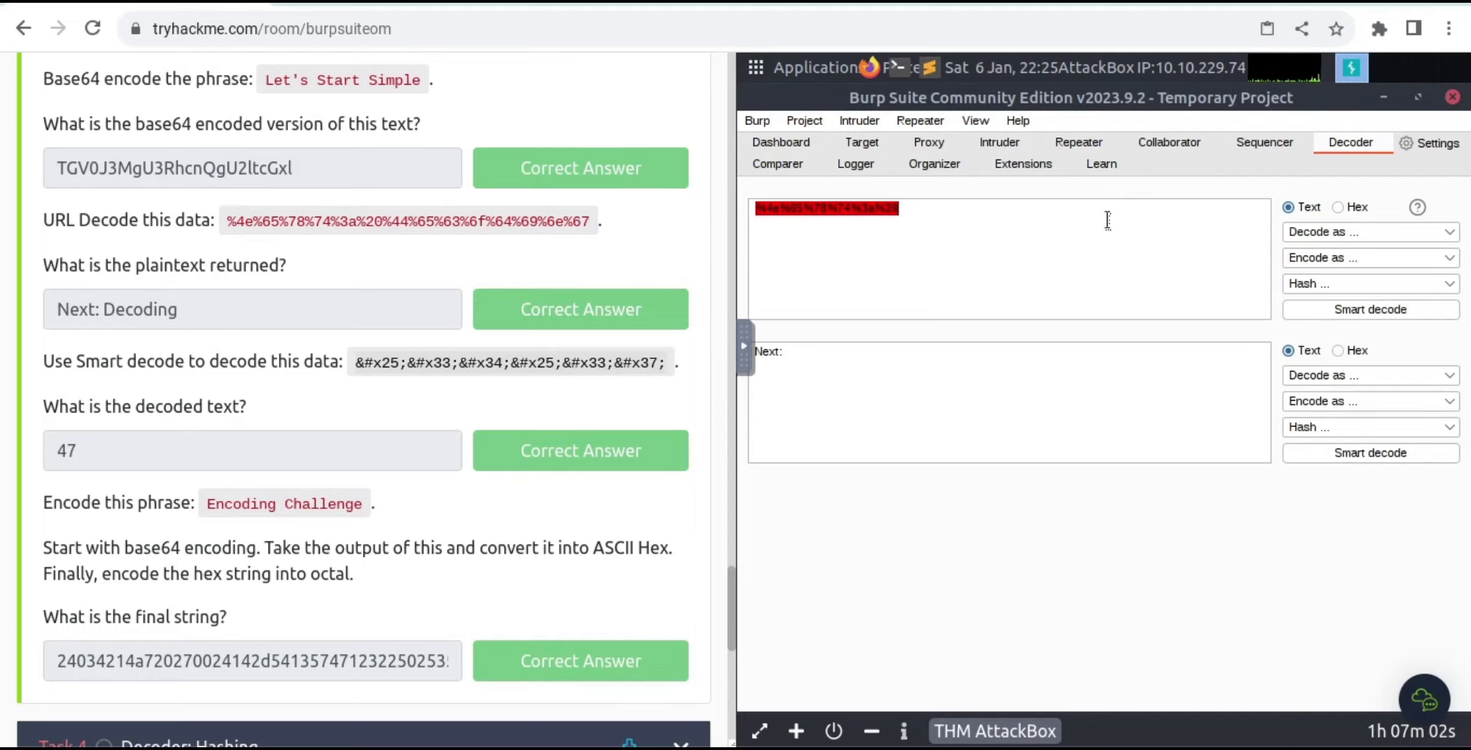
key(BackSpace)
key(BackSpace)
key(BackSpace)
key(BackSpace)
key(BackSpace)
key(BackSpace)
key(BackSpace)
key(BackSpace)
key(BackSpace)
key(BackSpace)
key(BackSpace)
key(BackSpace)
key(BackSpace)
key(BackSpace)
key(BackSpace)
key(BackSpace)
key(BackSpace)
key(BackSpace)
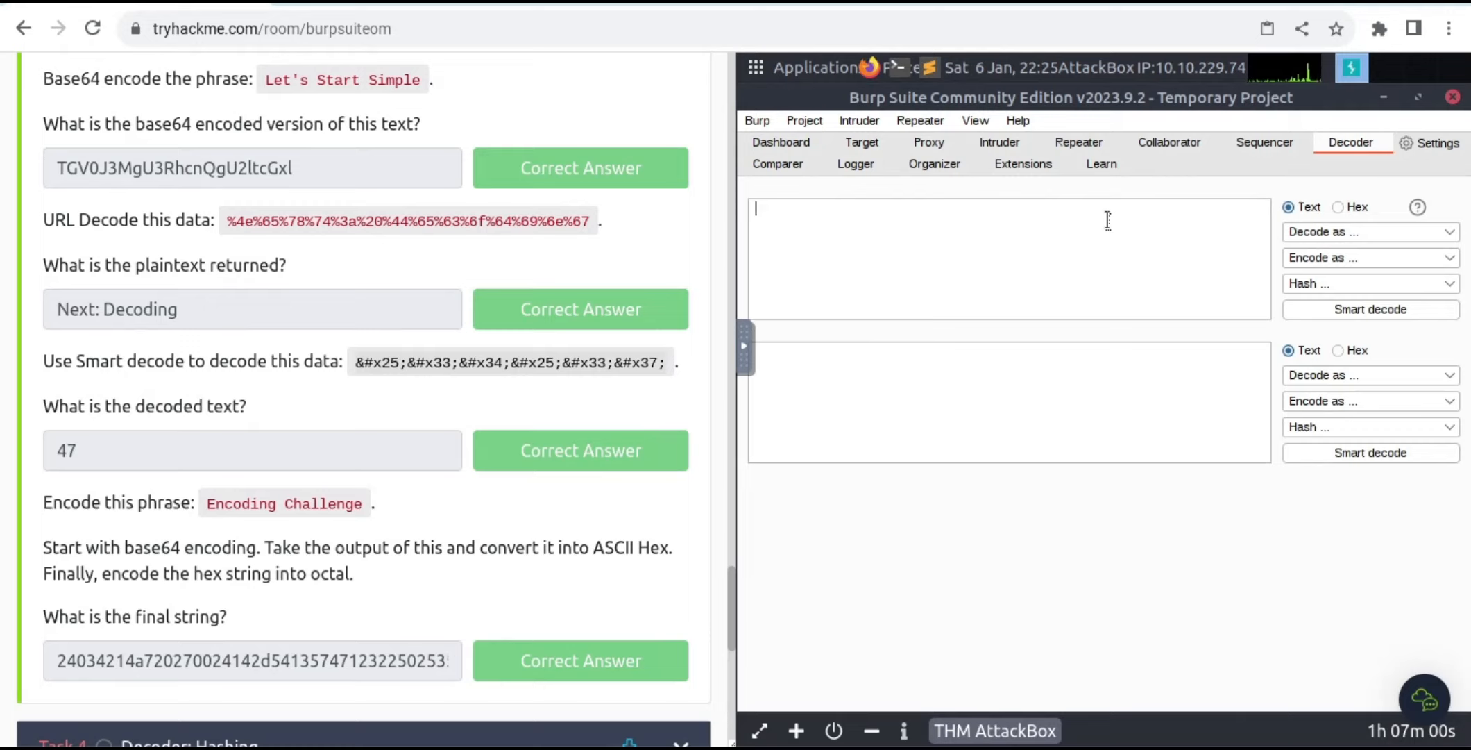
key(ctrl+v)
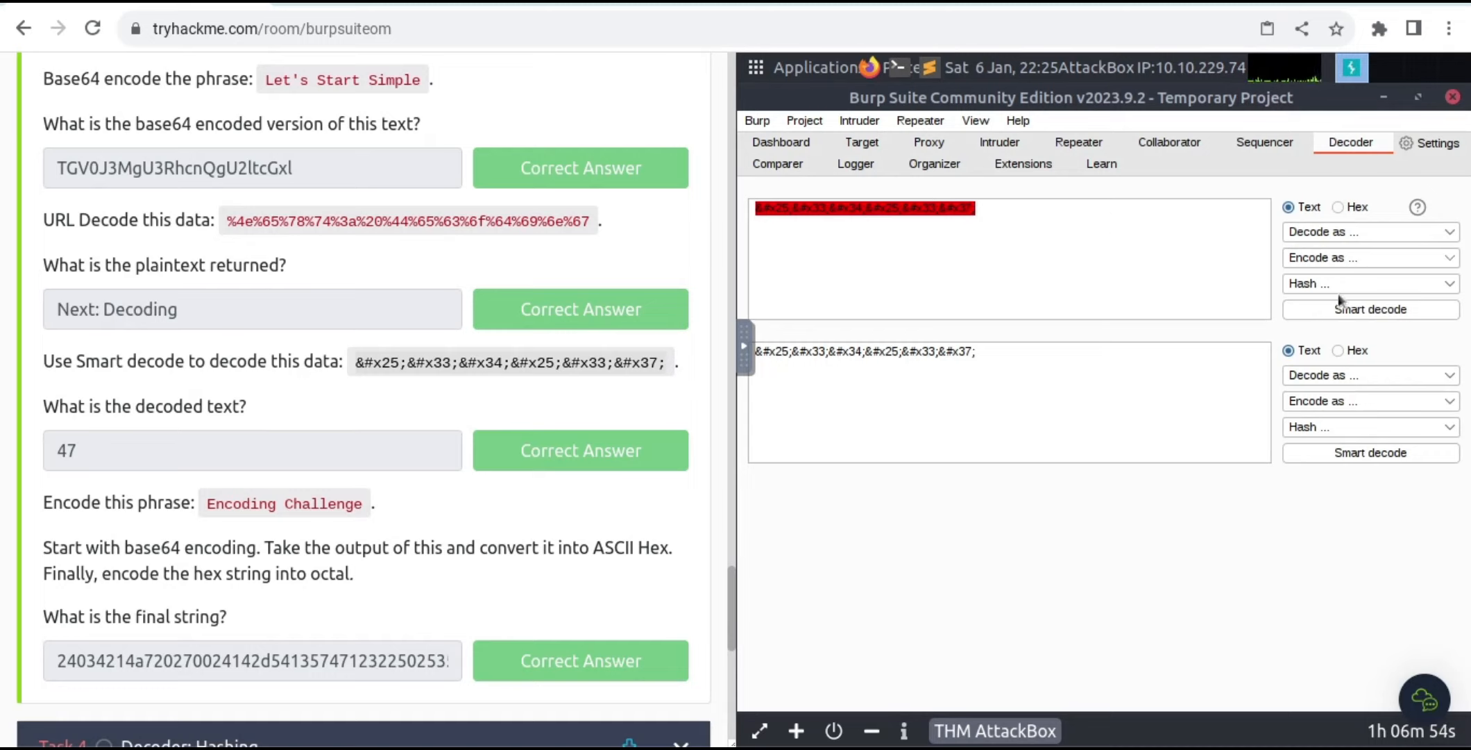
click(1326, 311)
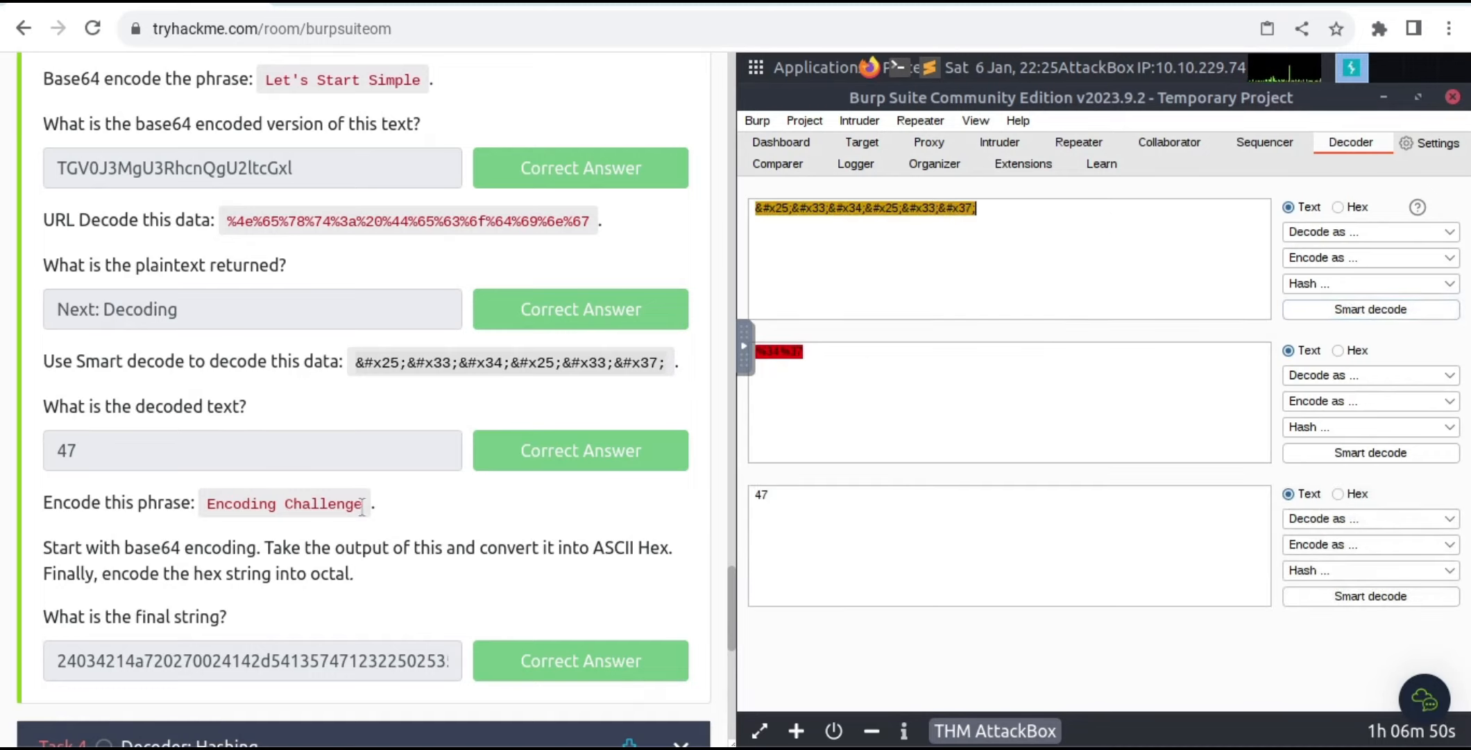
Step: Replace the first Decoder input with the fourth question's phrase "Encoding Challenge" and encode it as Base64
scroll(362, 507, down, 1)
scroll(361, 507, down, 1)
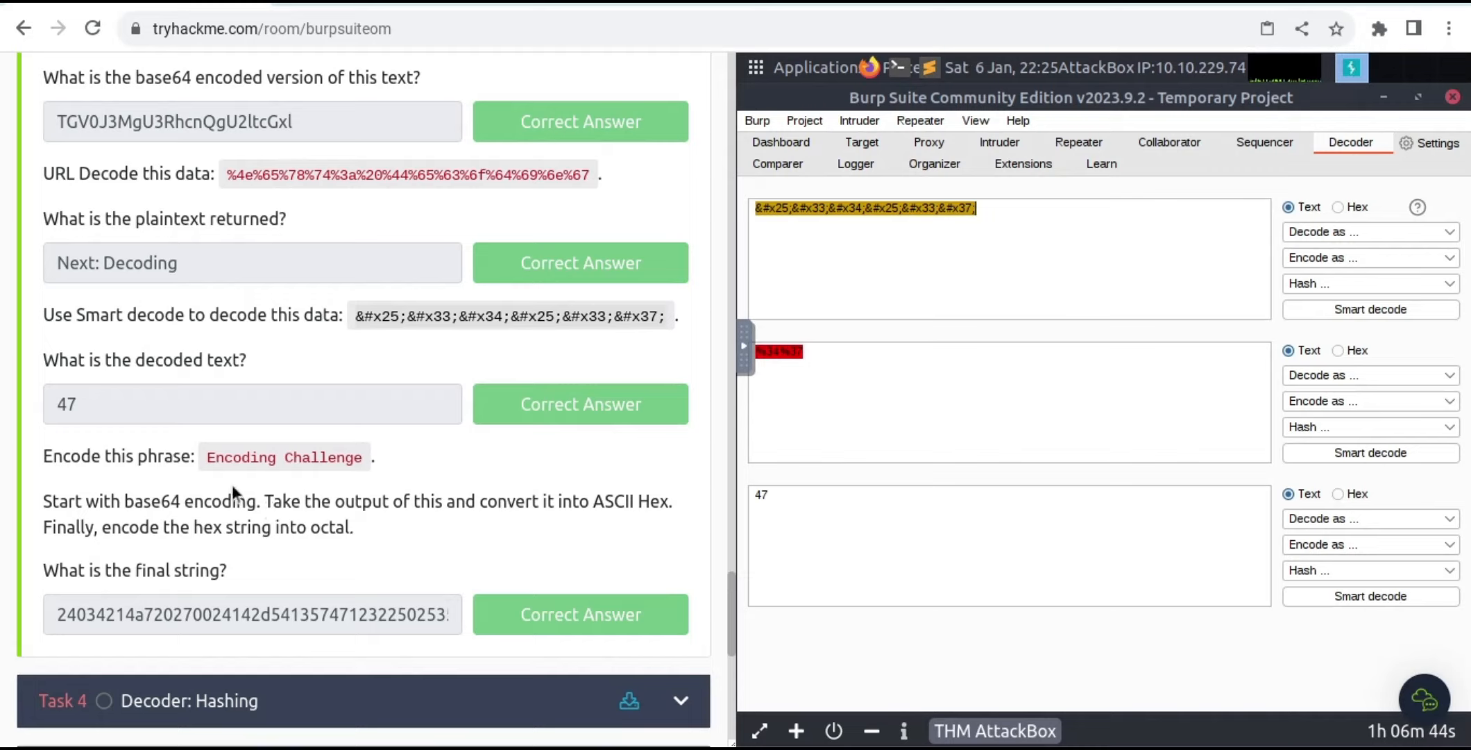
drag(207, 460, 366, 471)
key(ctrl+c)
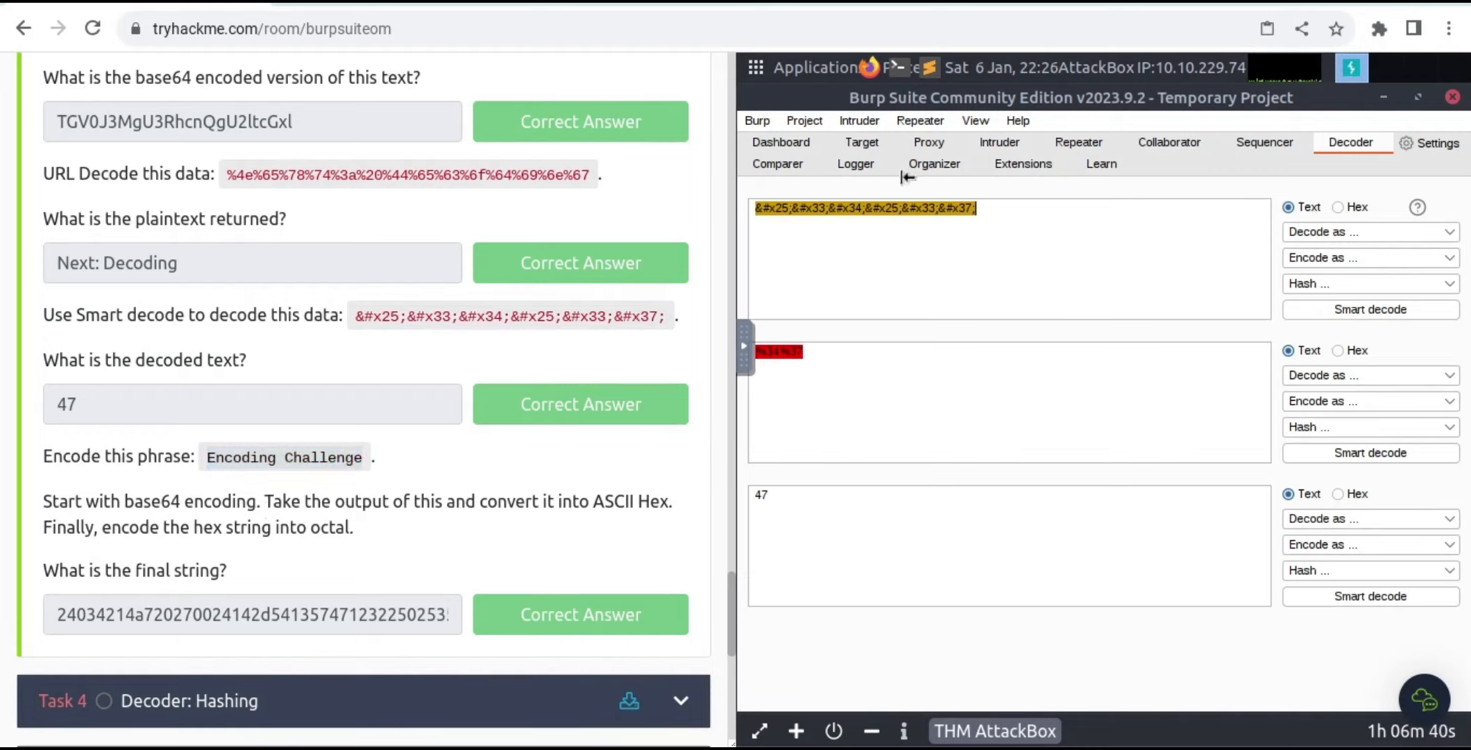
triple_click(894, 206)
key(ctrl+v)
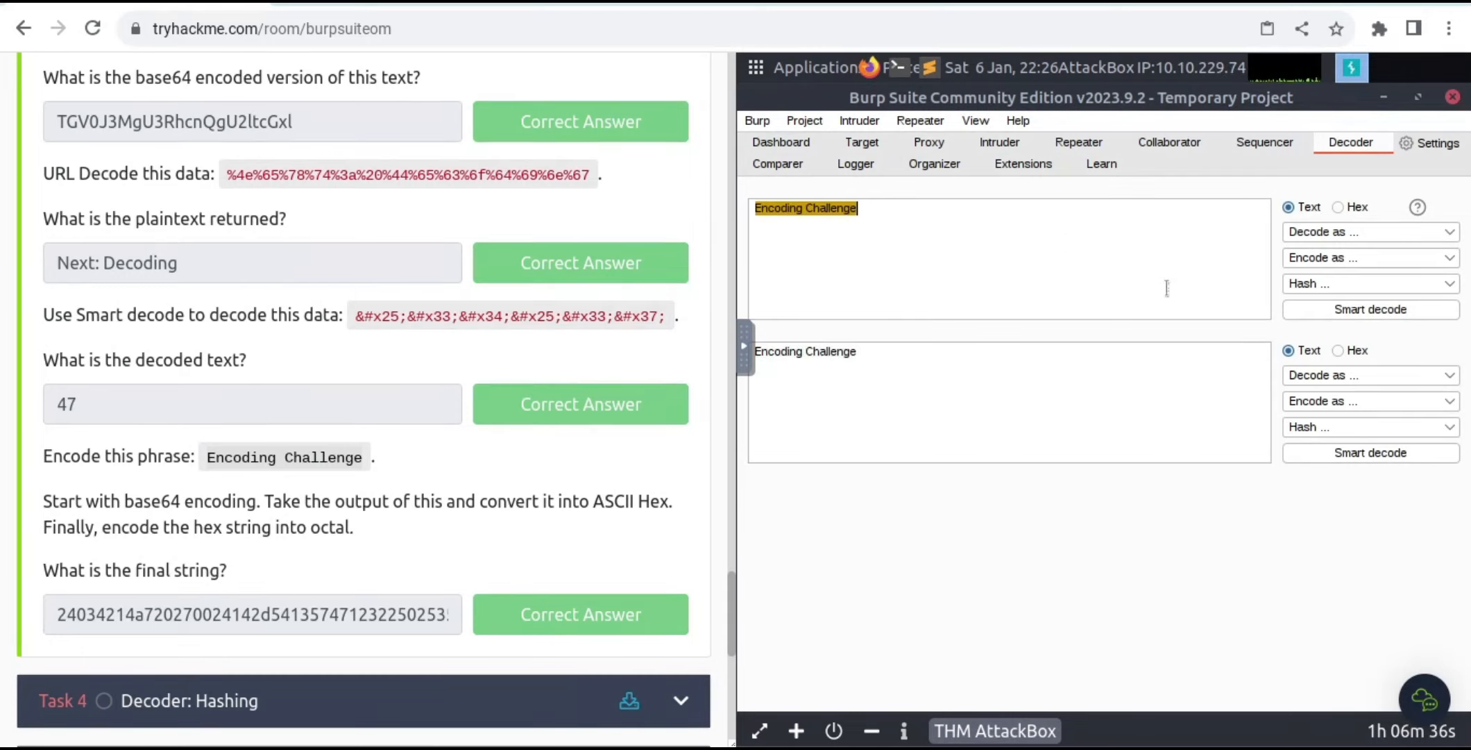
click(1372, 262)
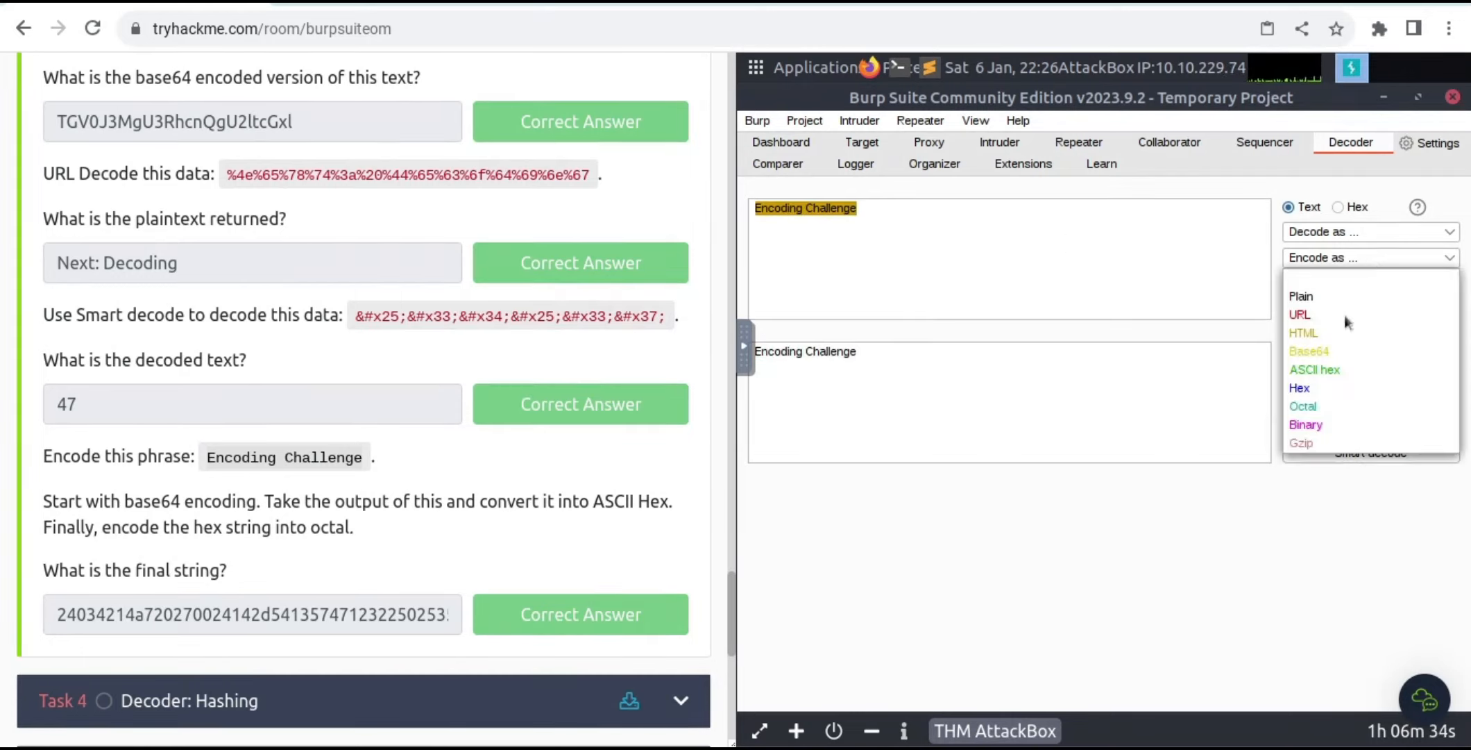
click(1338, 352)
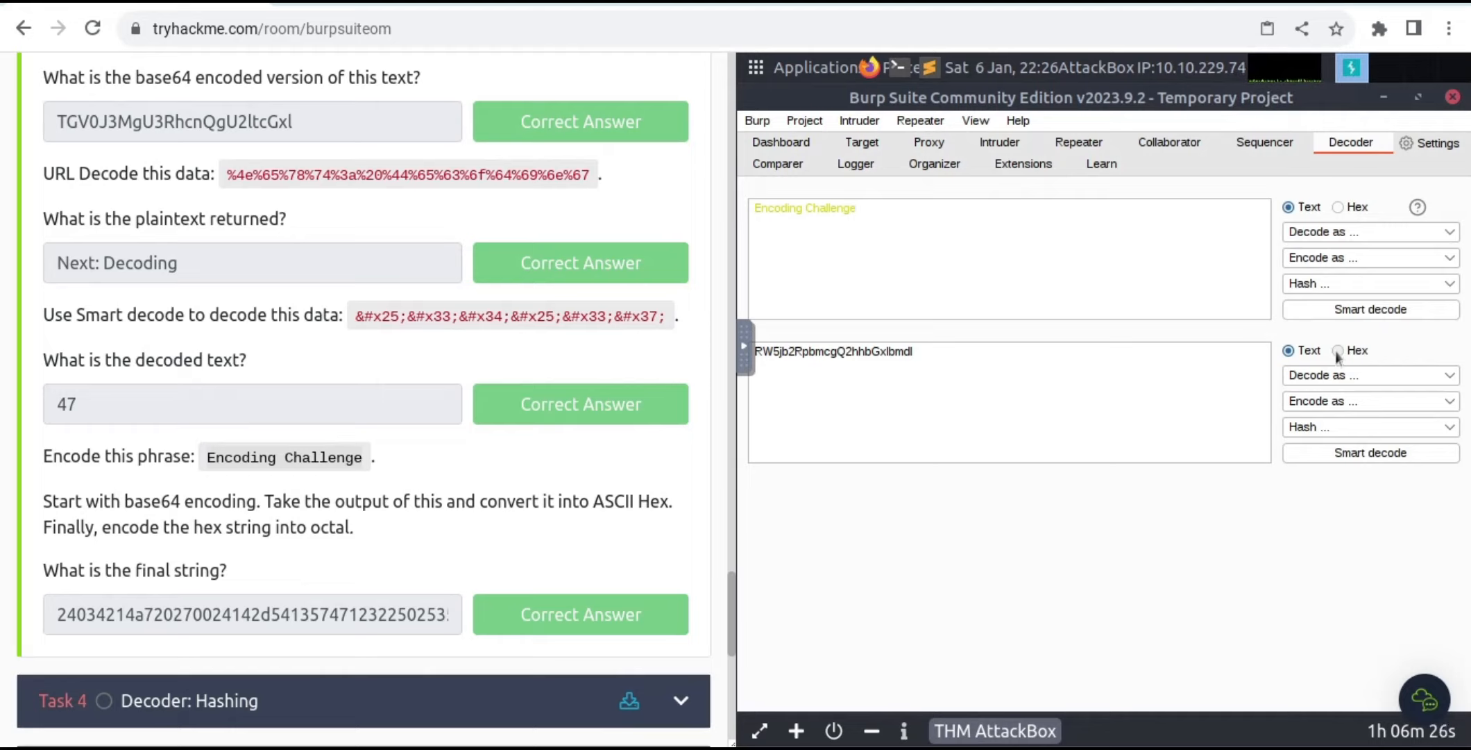
Step: Encode the Base64 output as ASCII hex and encode the resulting hex string as Octal
click(1293, 402)
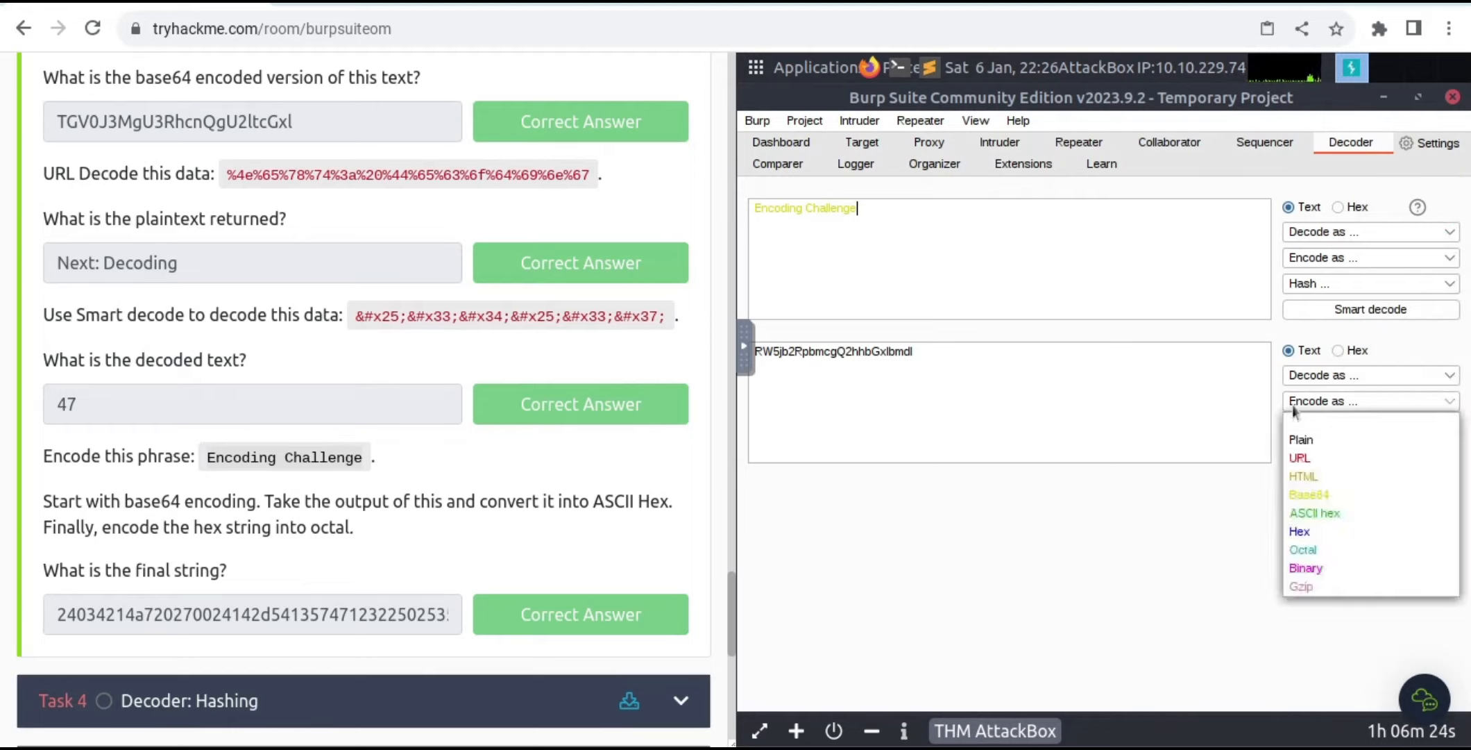
click(1307, 513)
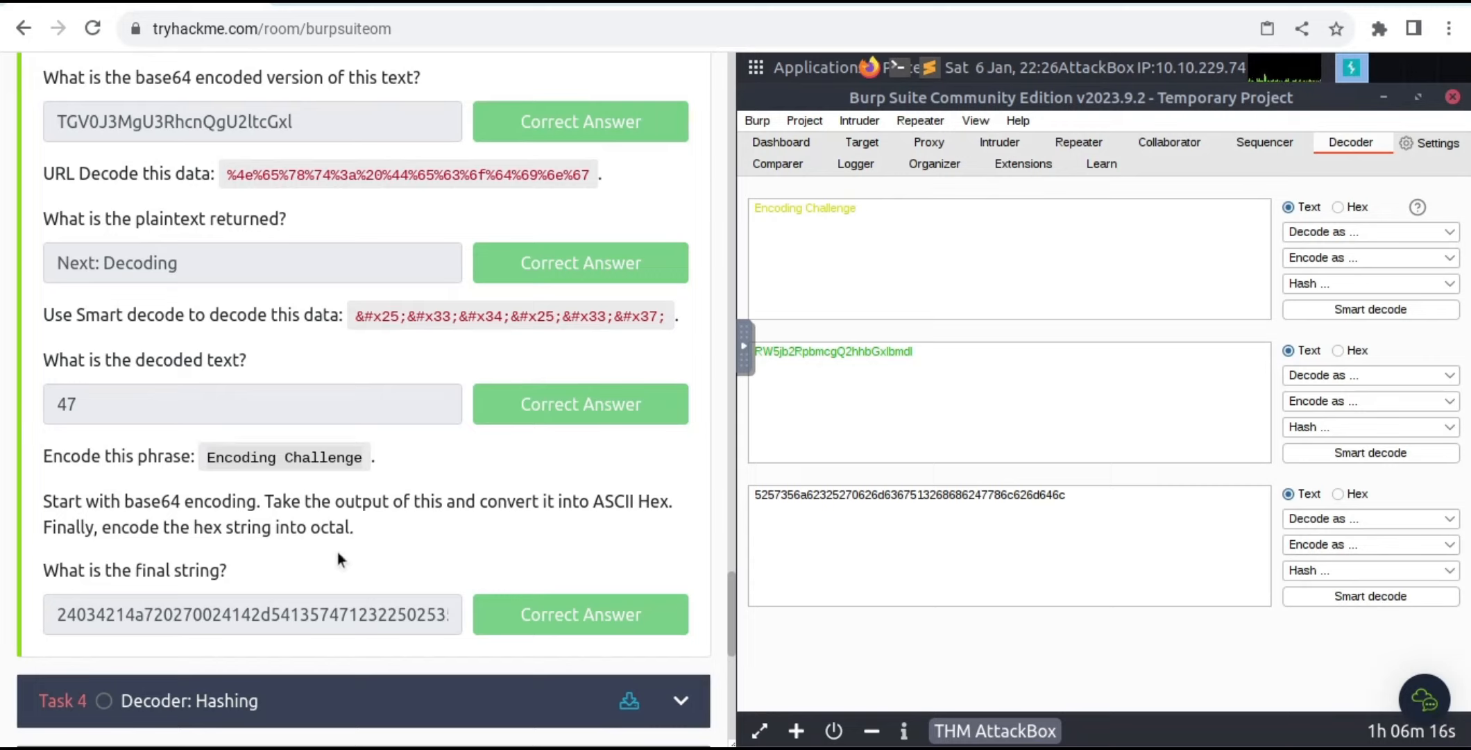
click(1407, 545)
click(1363, 486)
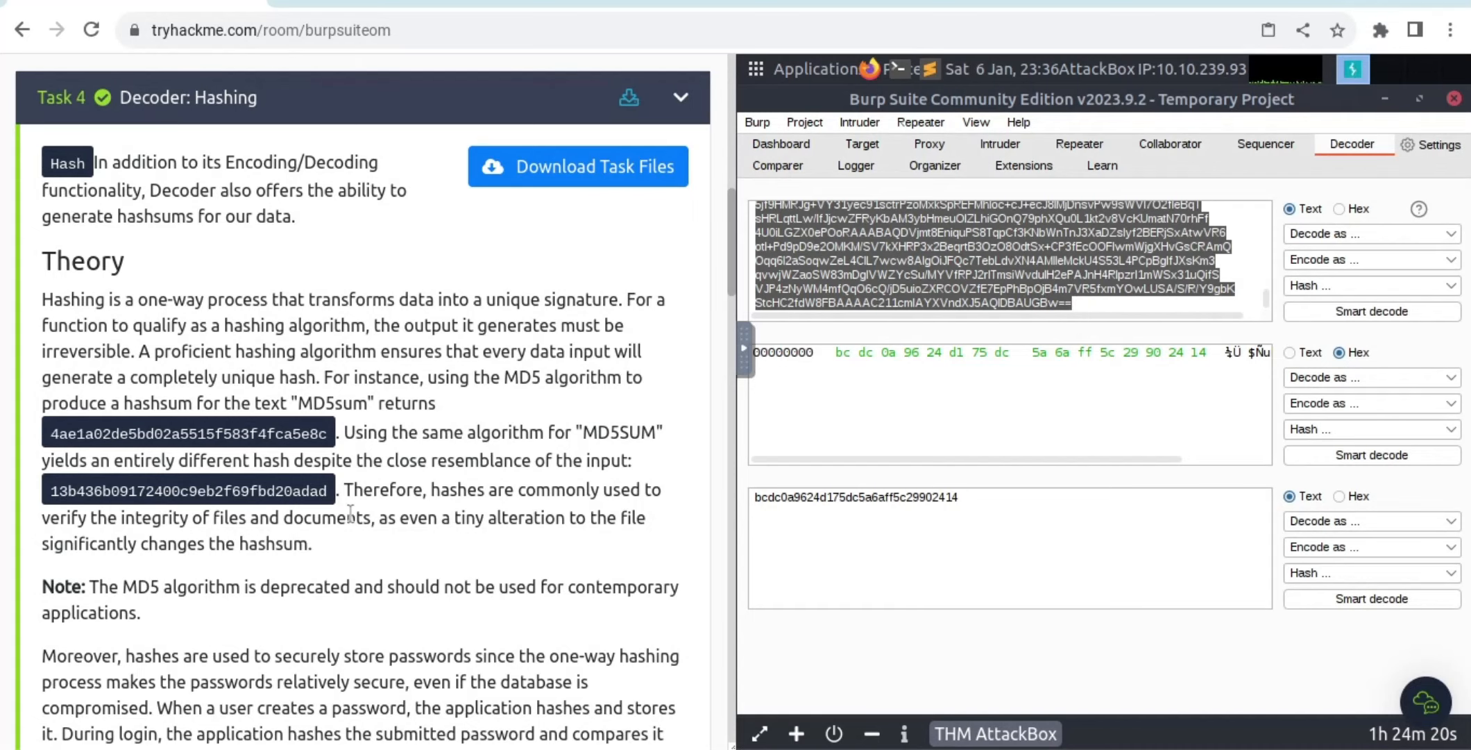
Step: Read Task 4's hashing theory and the start of the Hashing in Decoder section about choosing a hash algorithm
scroll(361, 537, down, 1)
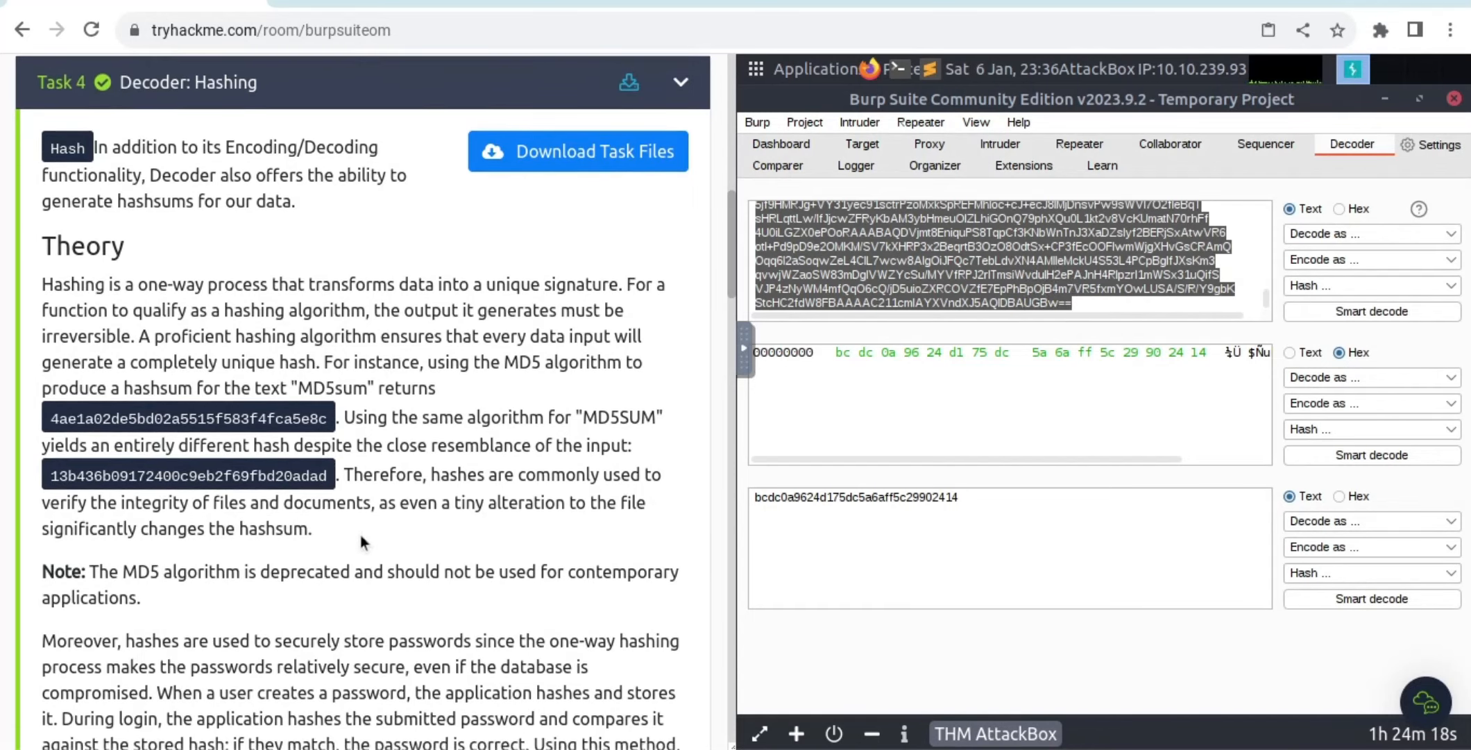
scroll(361, 540, down, 1)
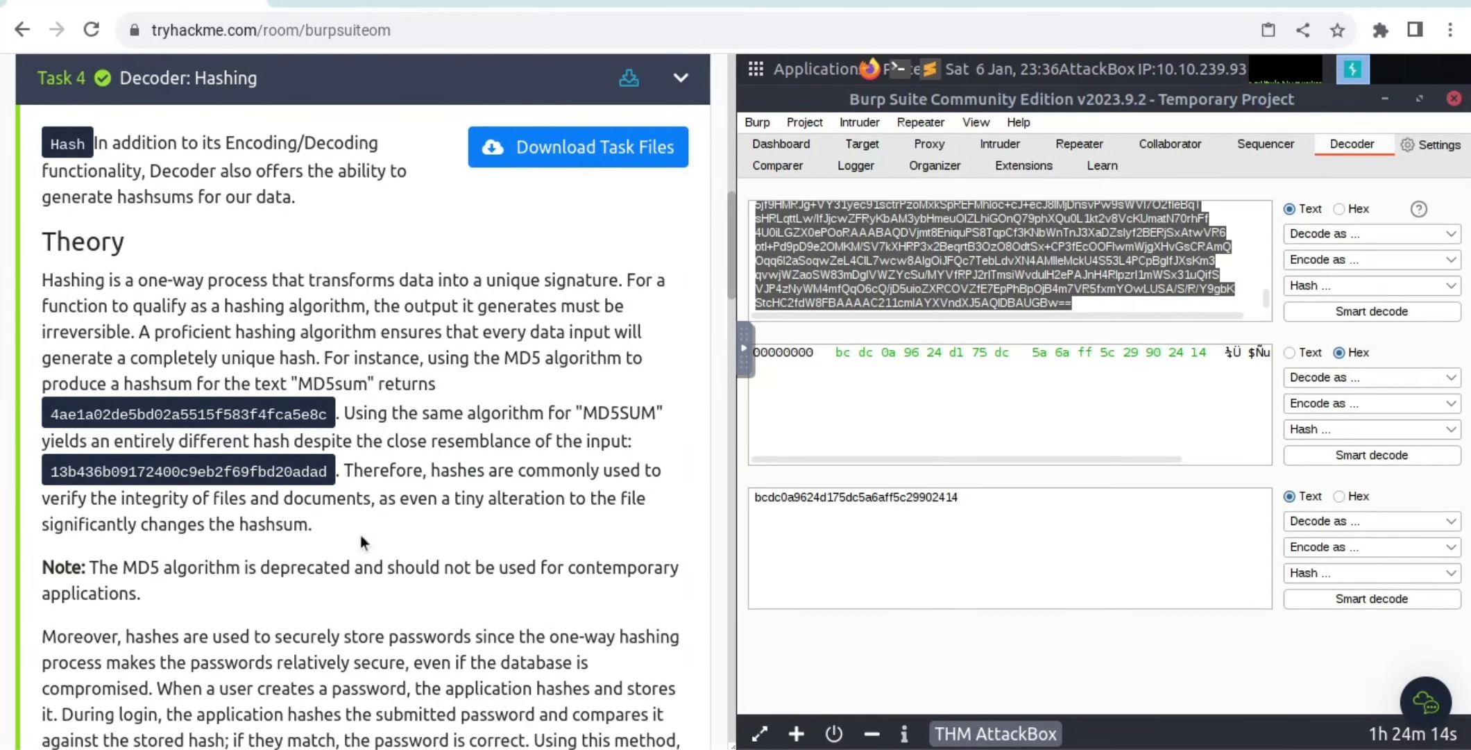
scroll(360, 538, down, 1)
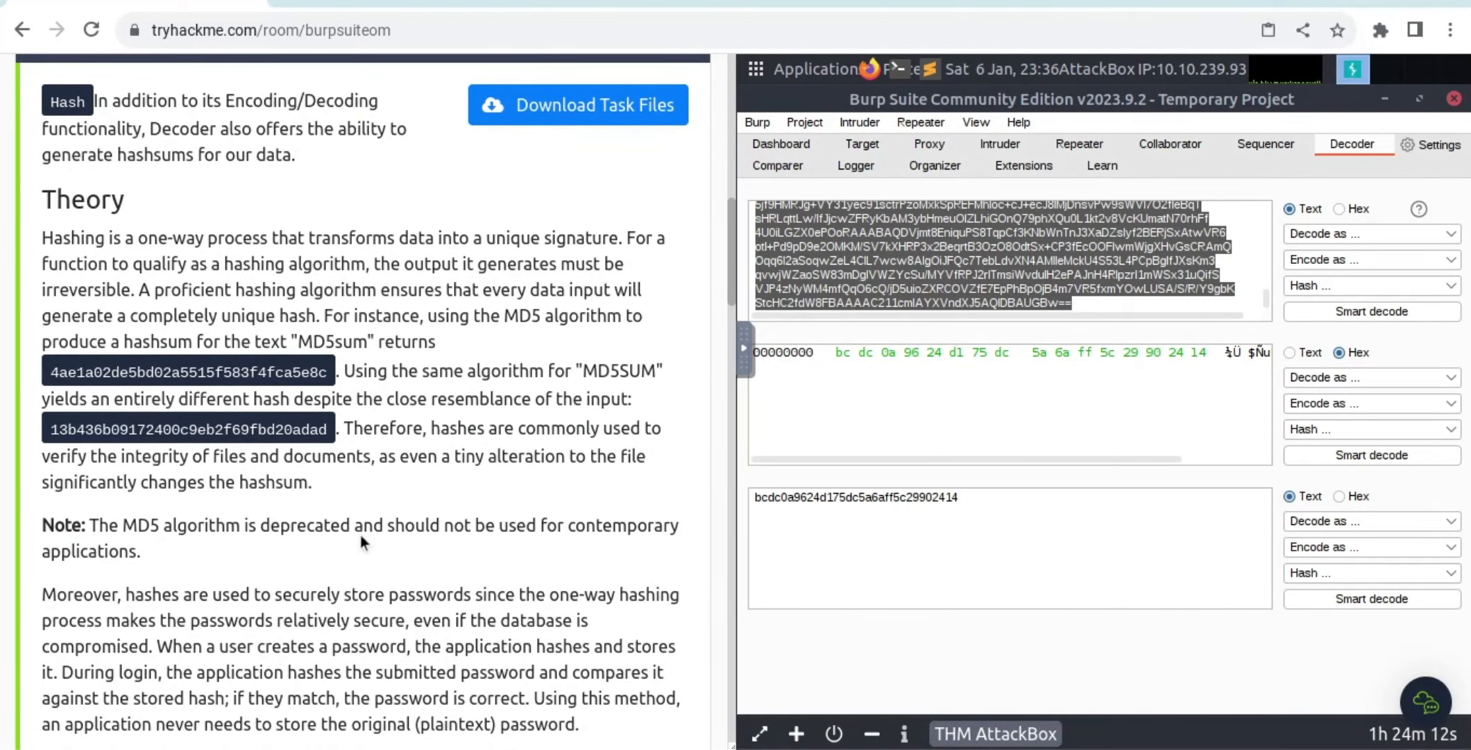
scroll(360, 534, down, 1)
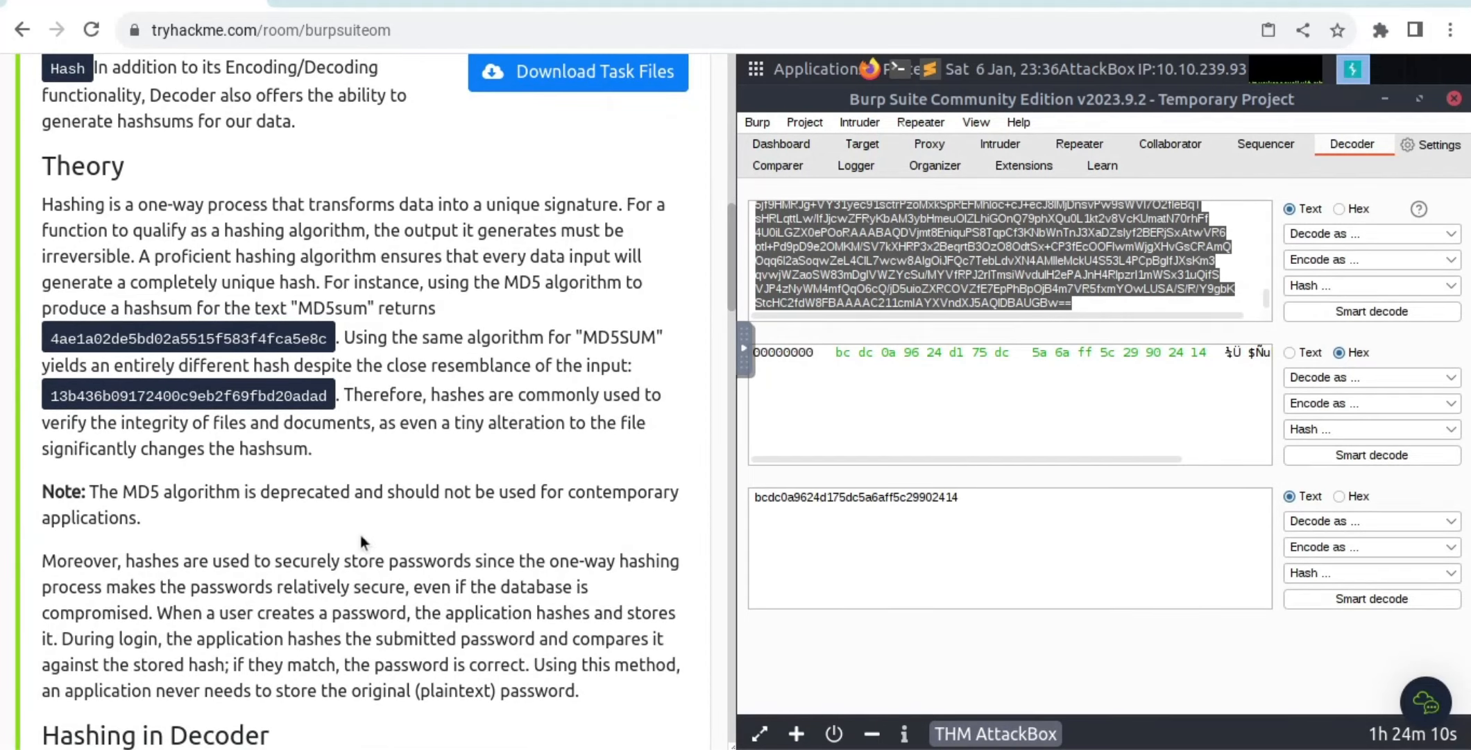
scroll(359, 534, down, 2)
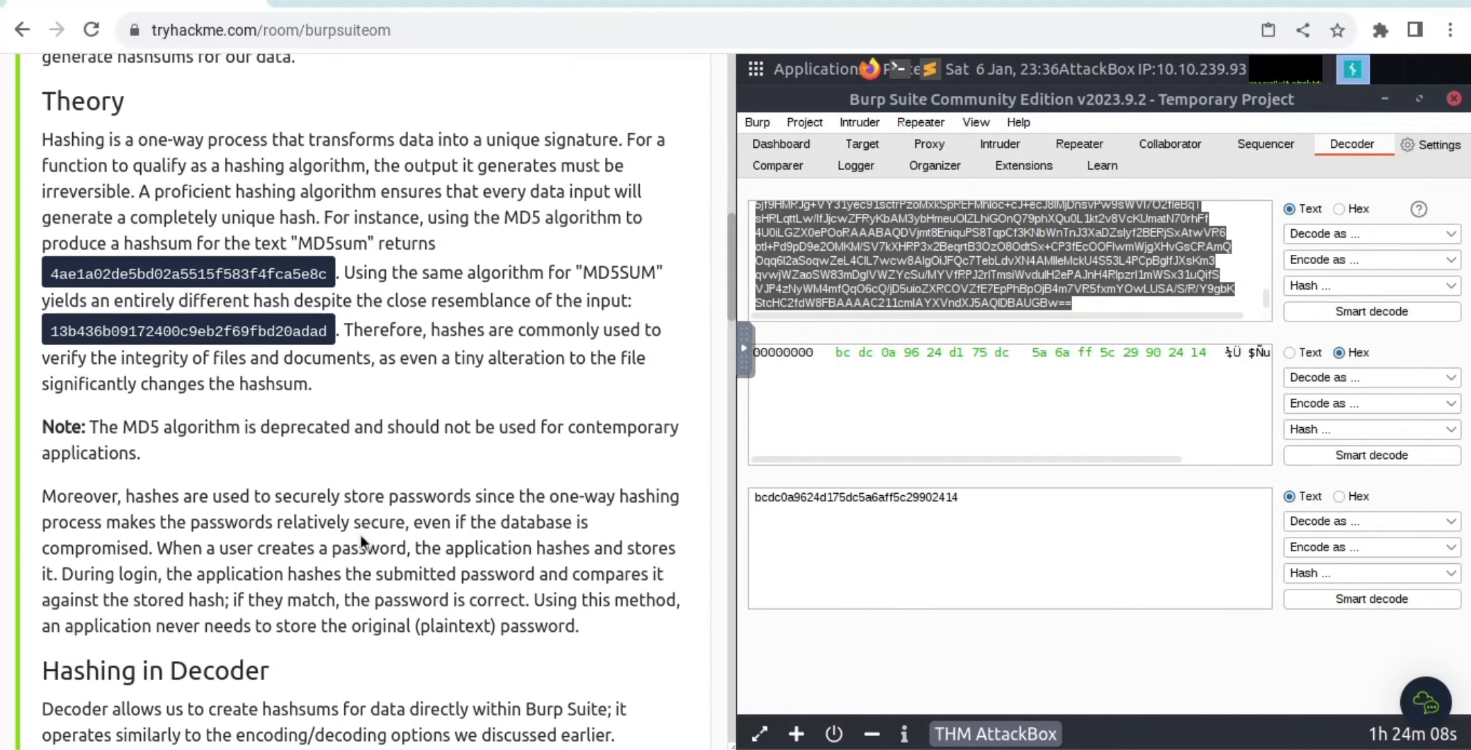
scroll(359, 535, down, 4)
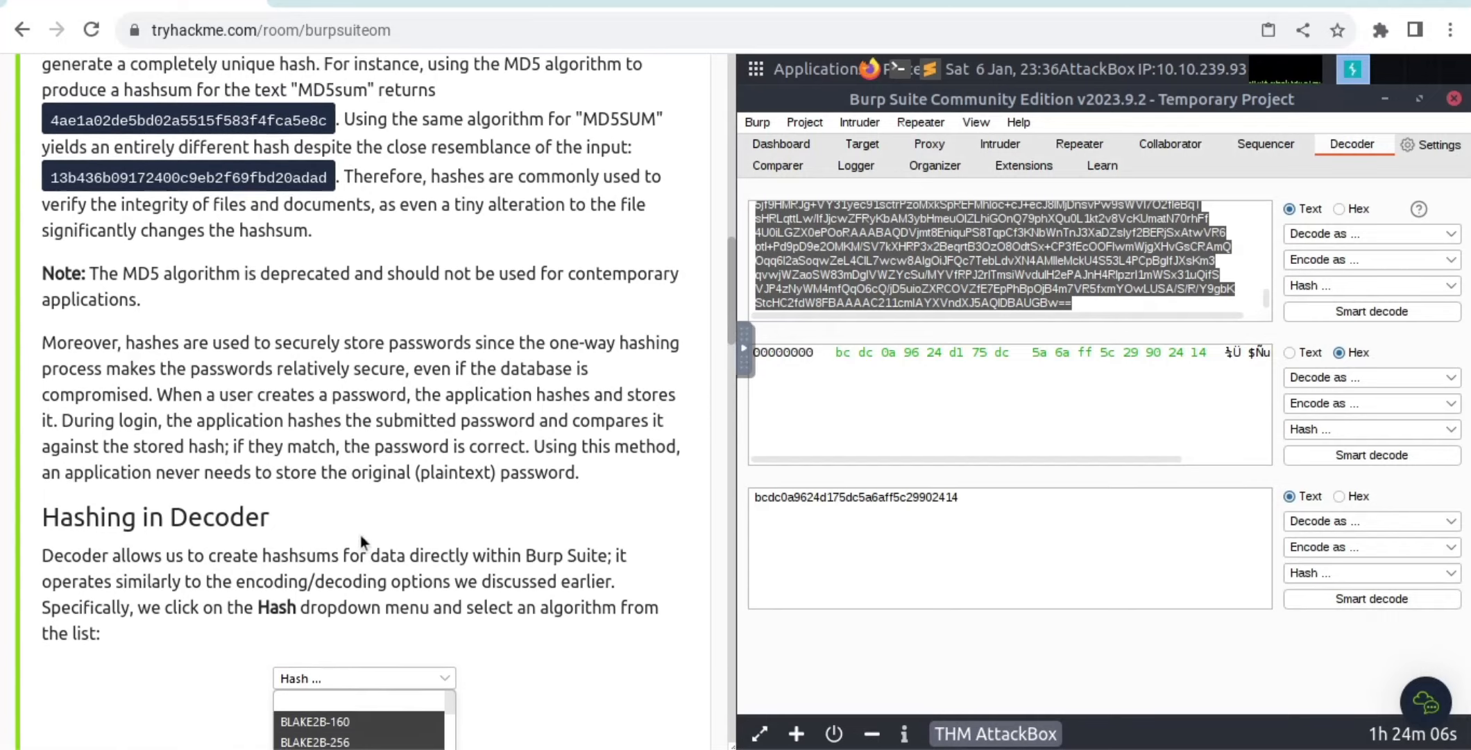
scroll(359, 534, down, 1)
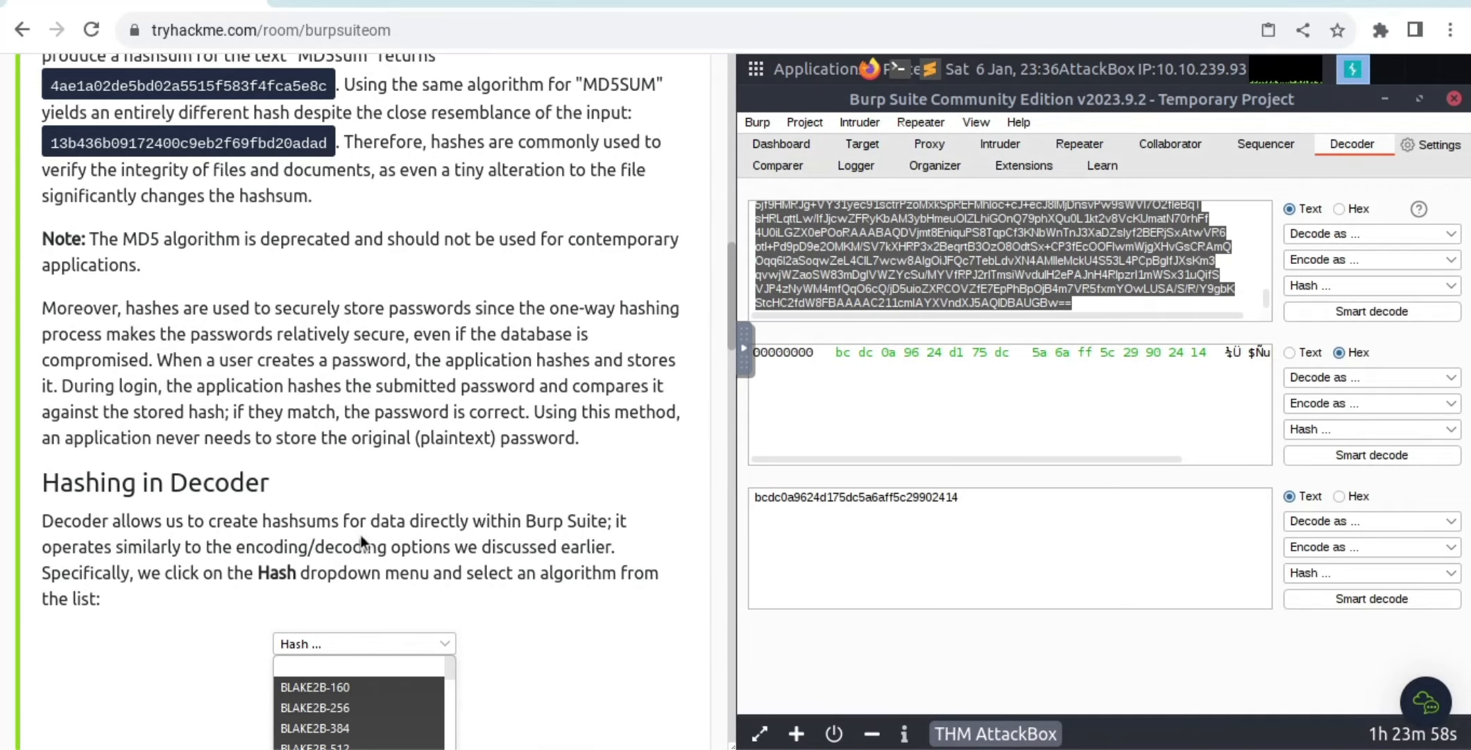
scroll(359, 534, down, 2)
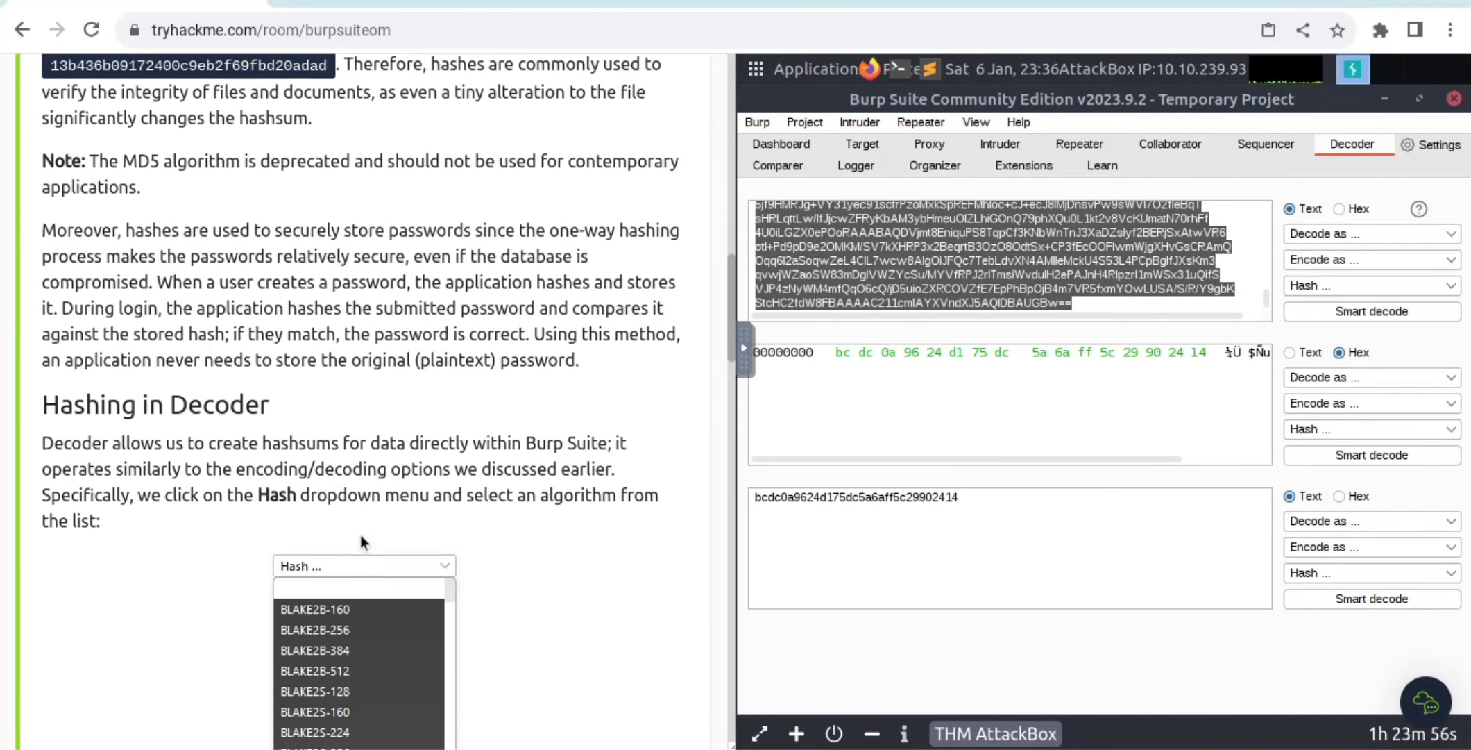
scroll(360, 534, down, 1)
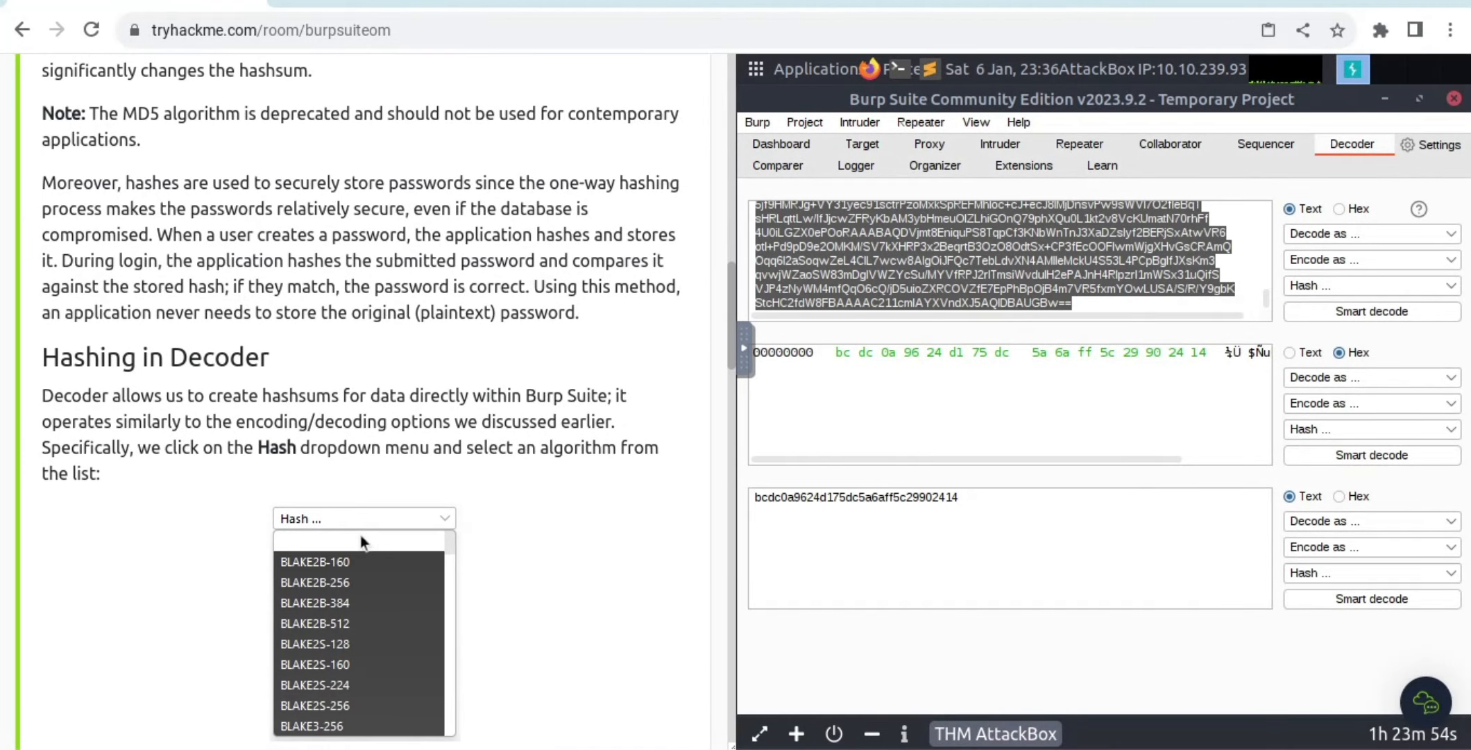
scroll(360, 534, down, 1)
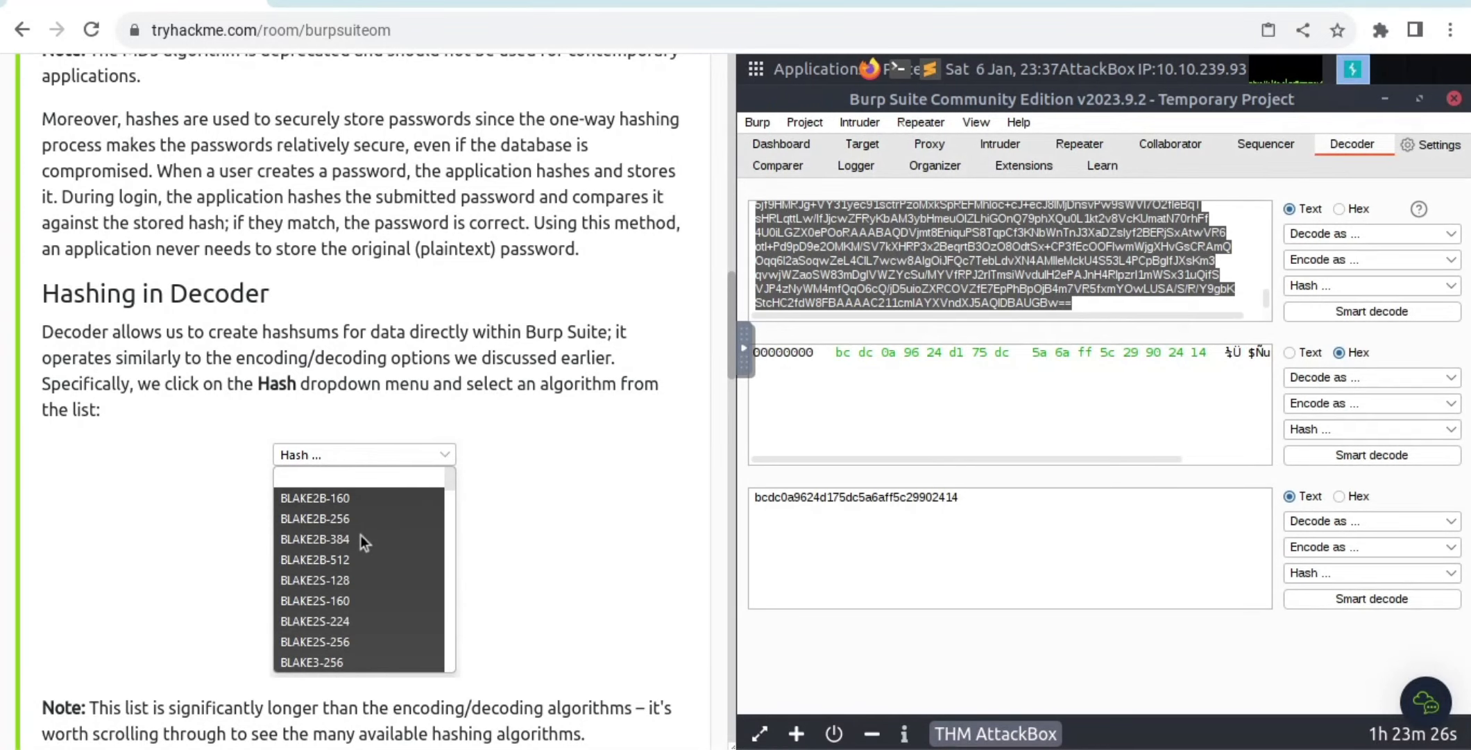
scroll(359, 535, down, 1)
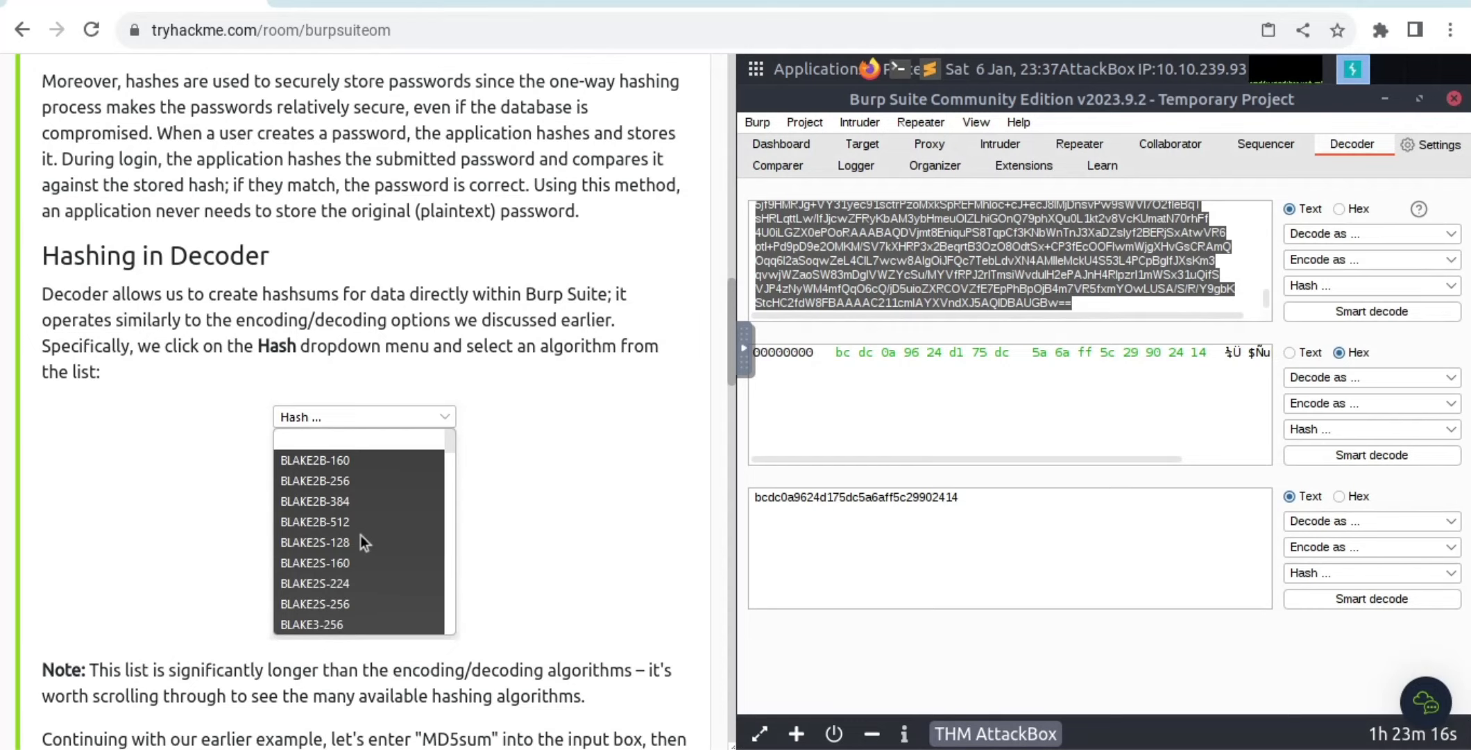
scroll(359, 534, down, 1)
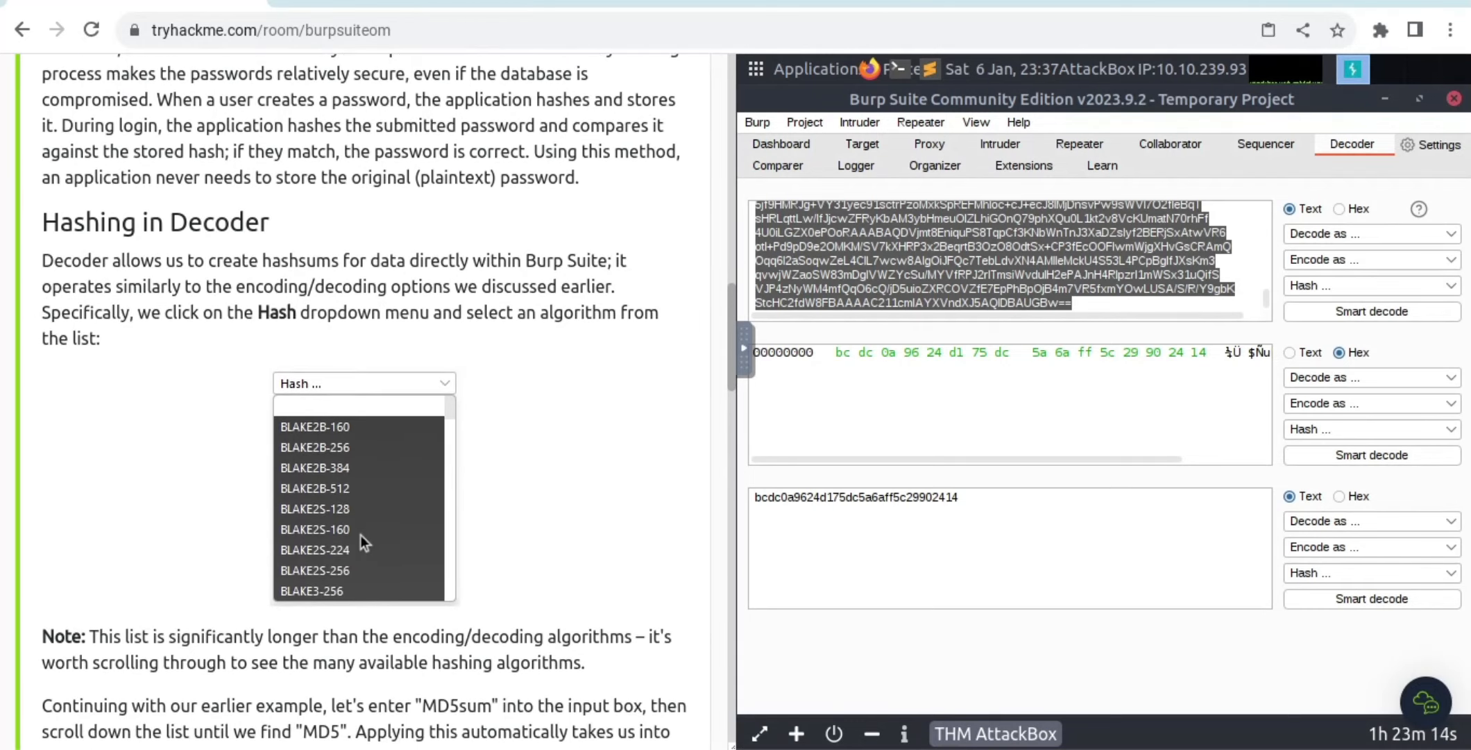
scroll(359, 535, down, 2)
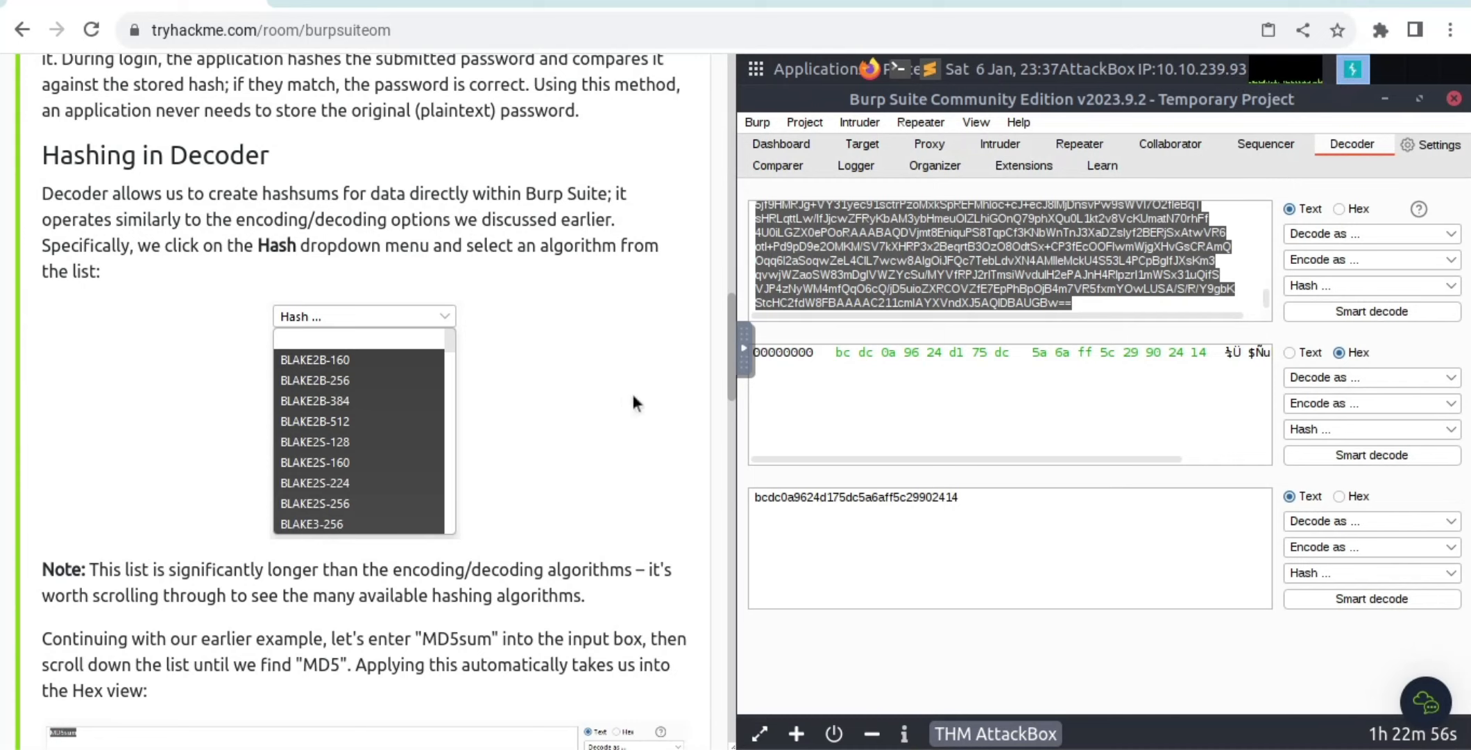
Step: Show the available hash algorithms for the first Decoder input and read the task's MD5sum hashing example
click(1408, 287)
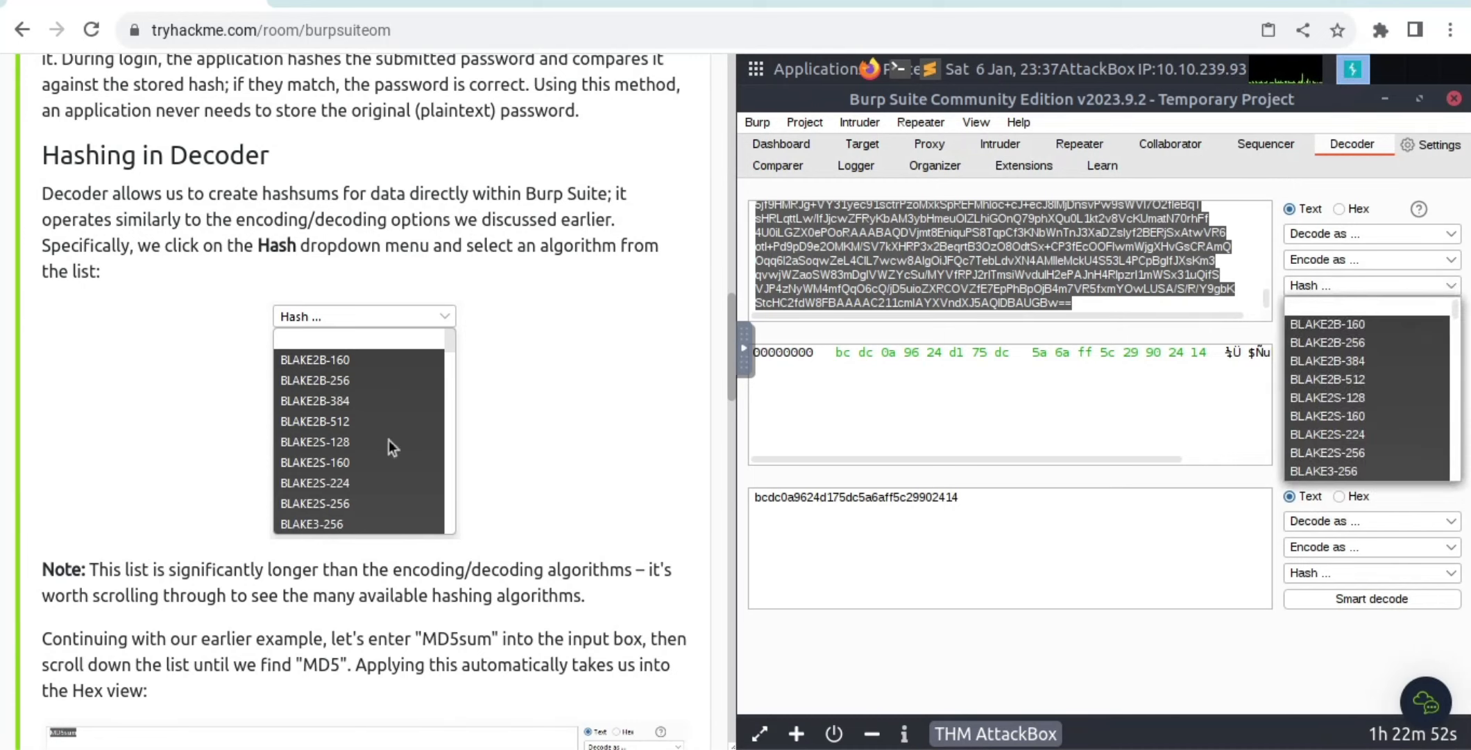
scroll(389, 440, down, 3)
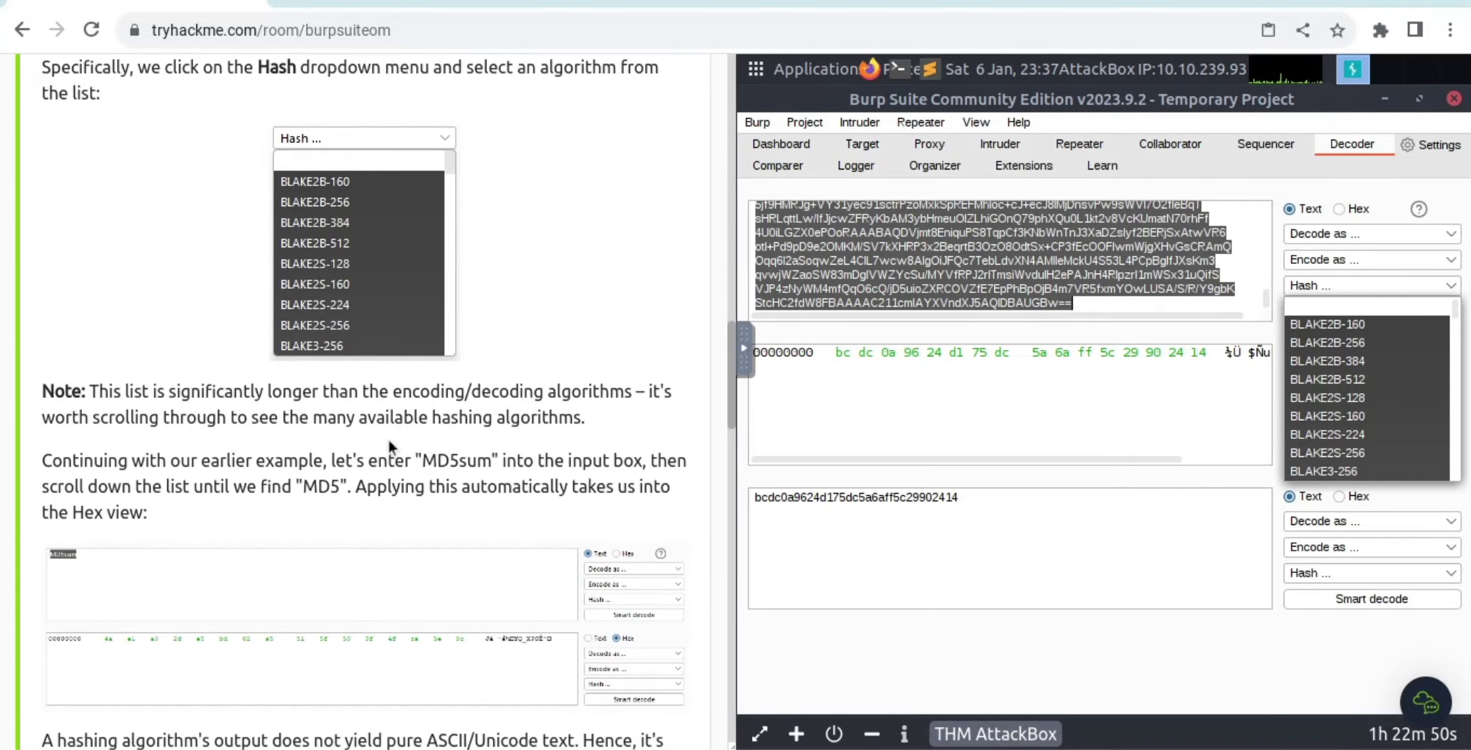
scroll(389, 440, down, 2)
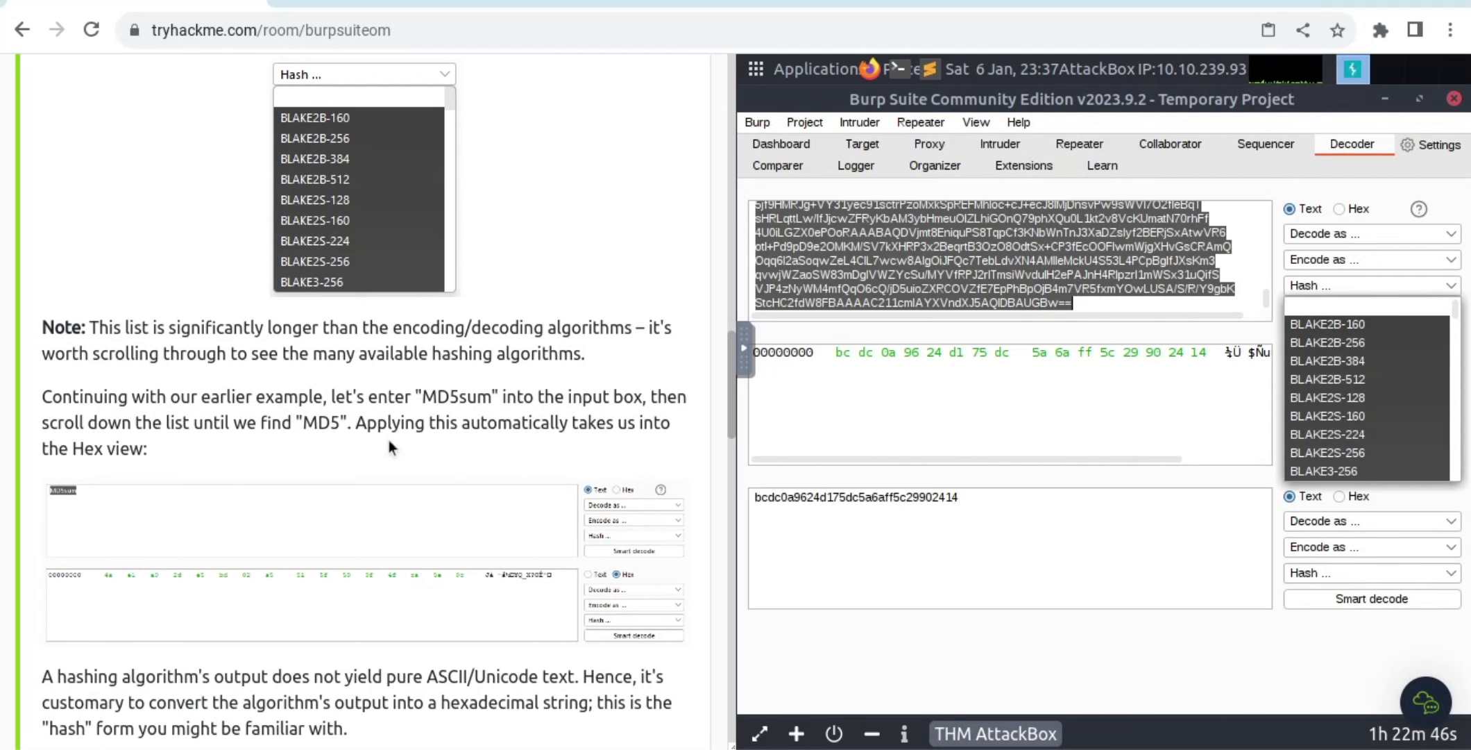
scroll(388, 440, down, 1)
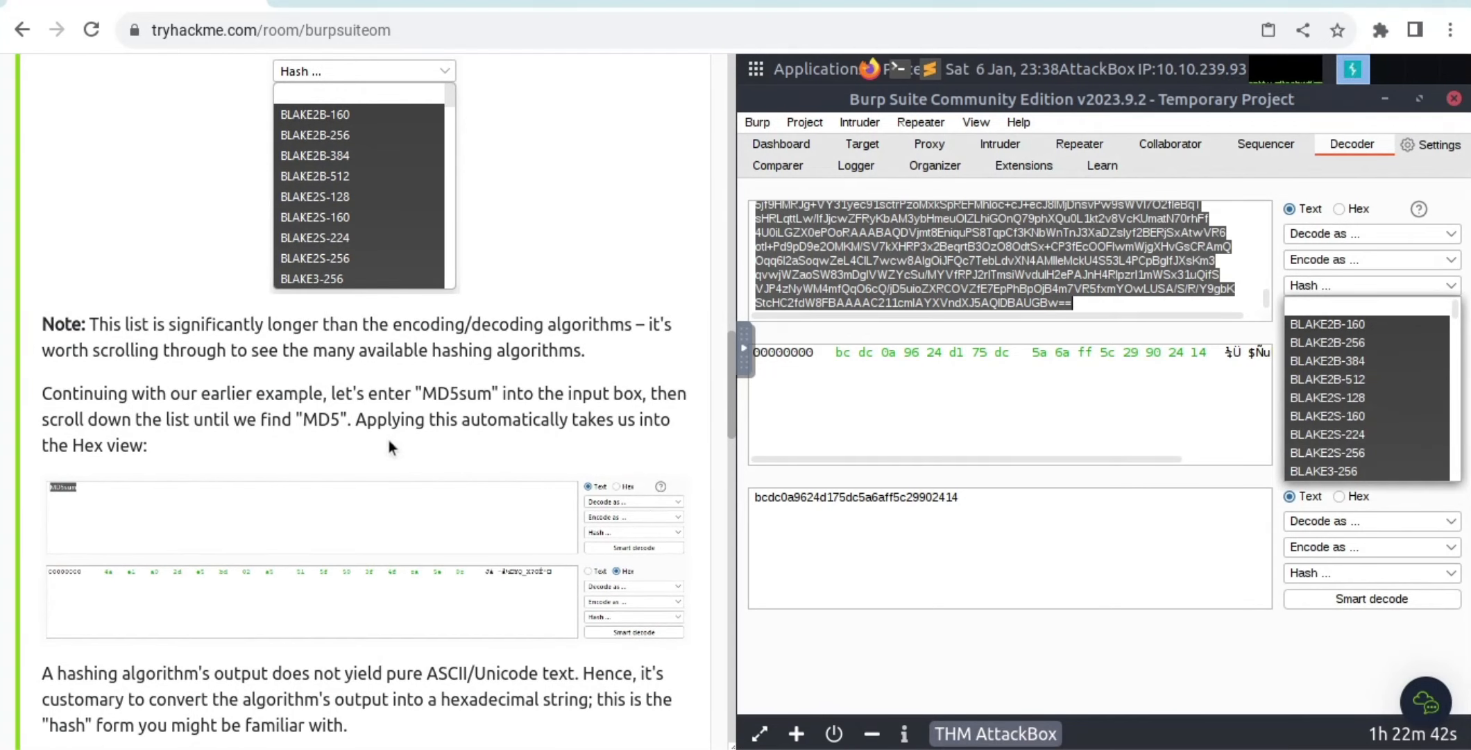
scroll(388, 440, down, 2)
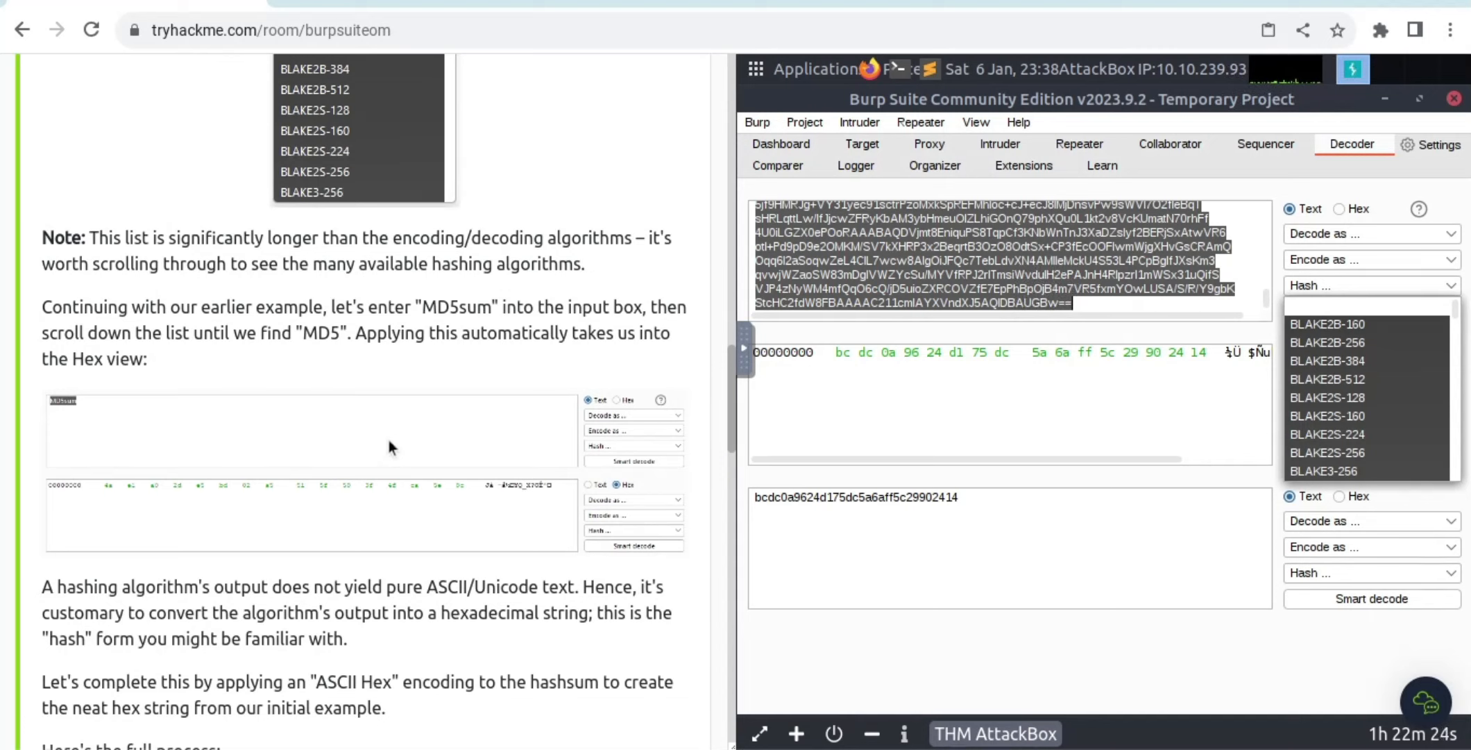
Step: Clear all of the long key text from the first Decoder input
click(1106, 272)
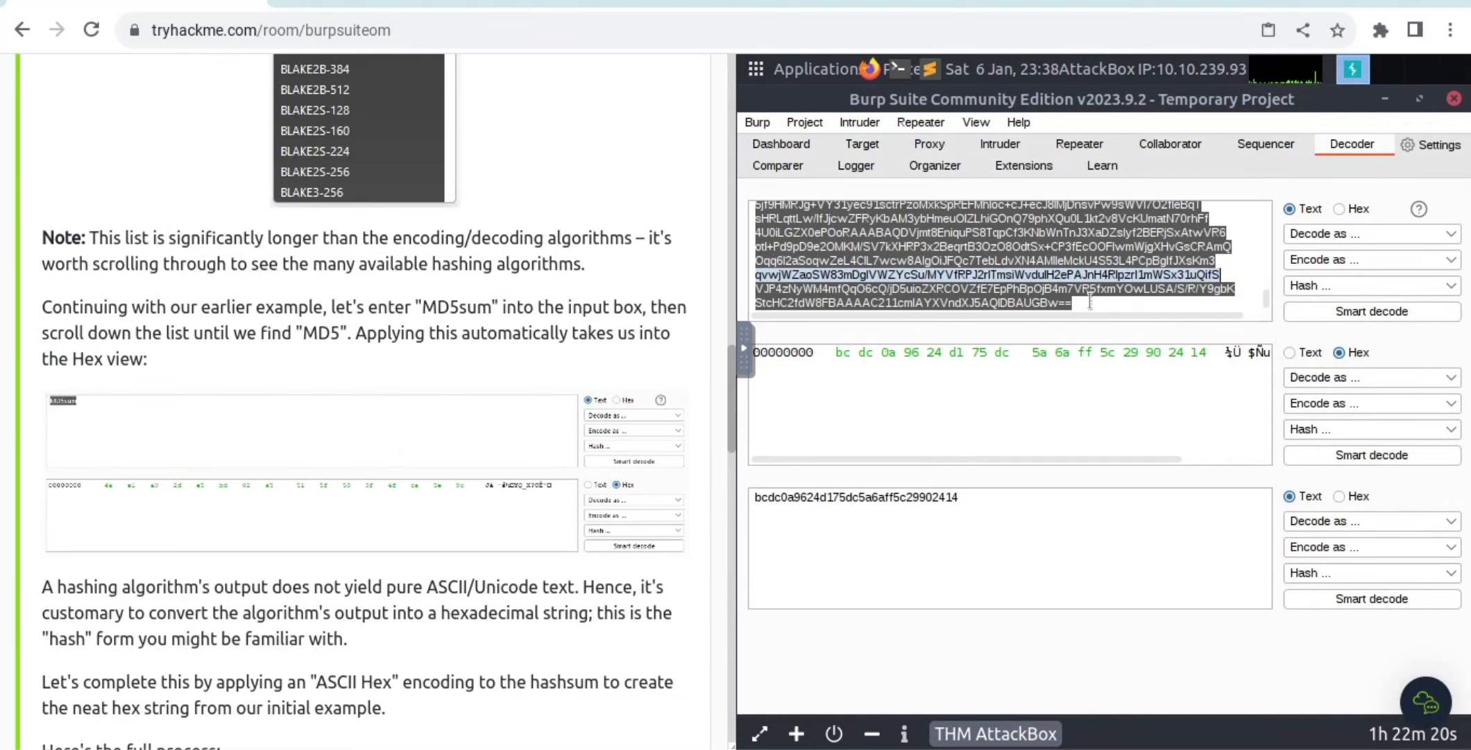
drag(1090, 300, 904, 186)
key(BackSpace)
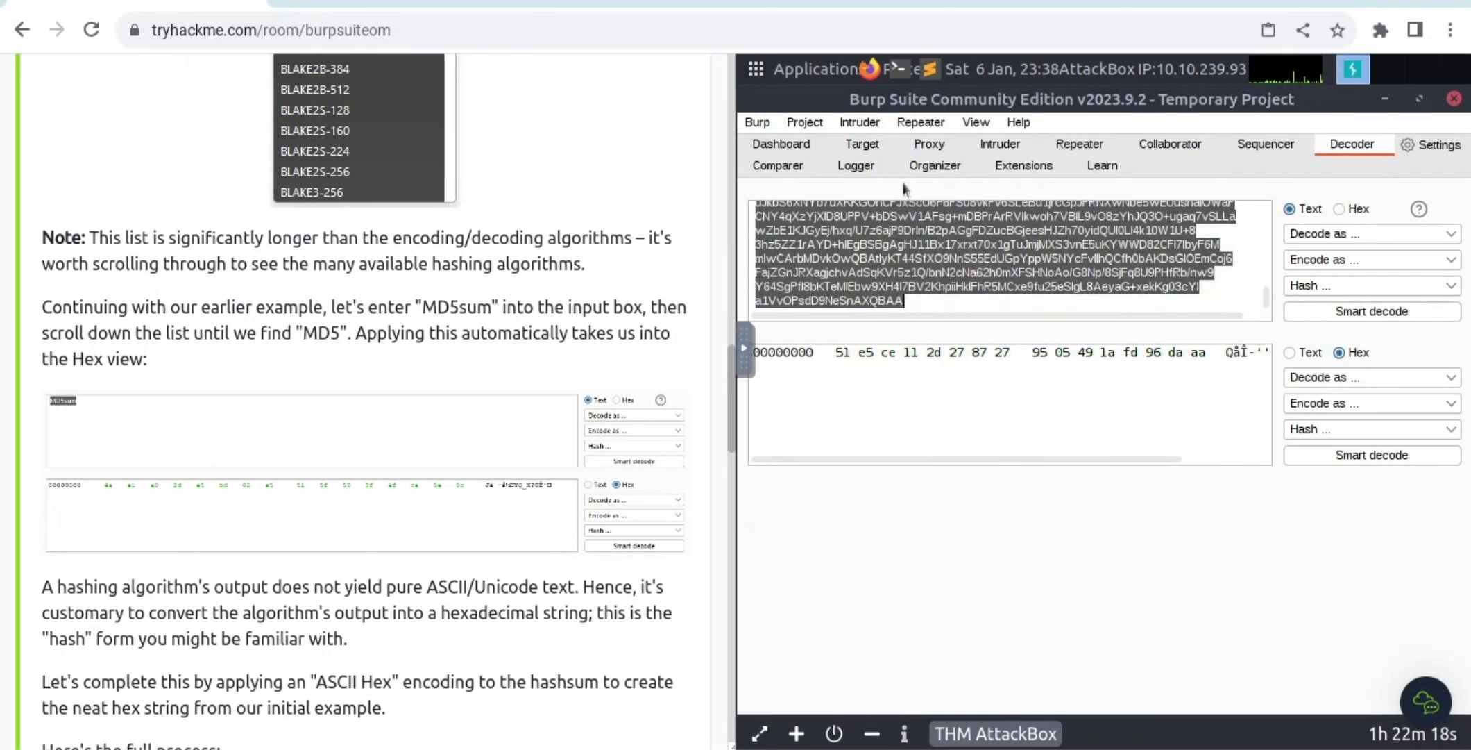
key(BackSpace)
key(BackSpace)
key(BackSpace)
key(BackSpace)
key(BackSpace)
key(BackSpace)
key(BackSpace)
key(BackSpace)
key(BackSpace)
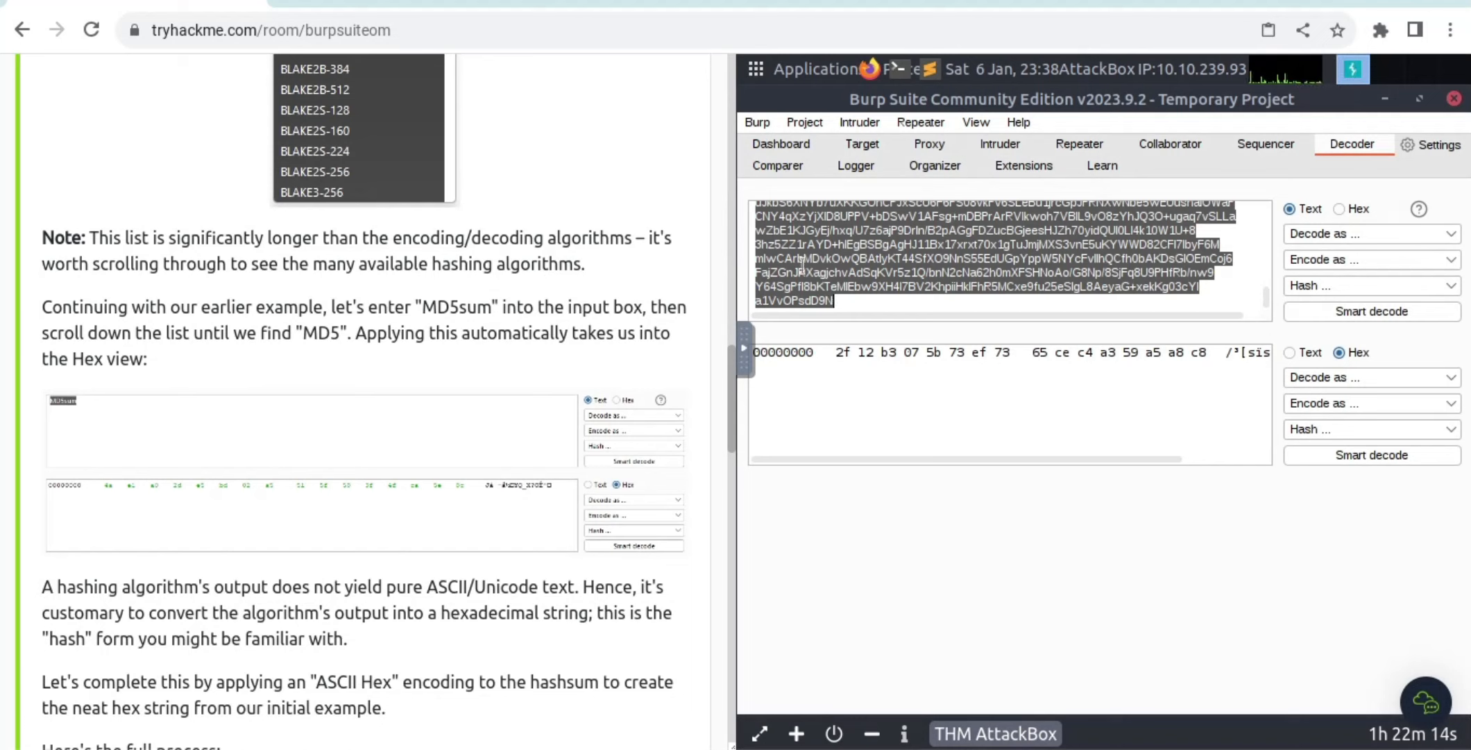
drag(801, 265, 757, 145)
key(BackSpace)
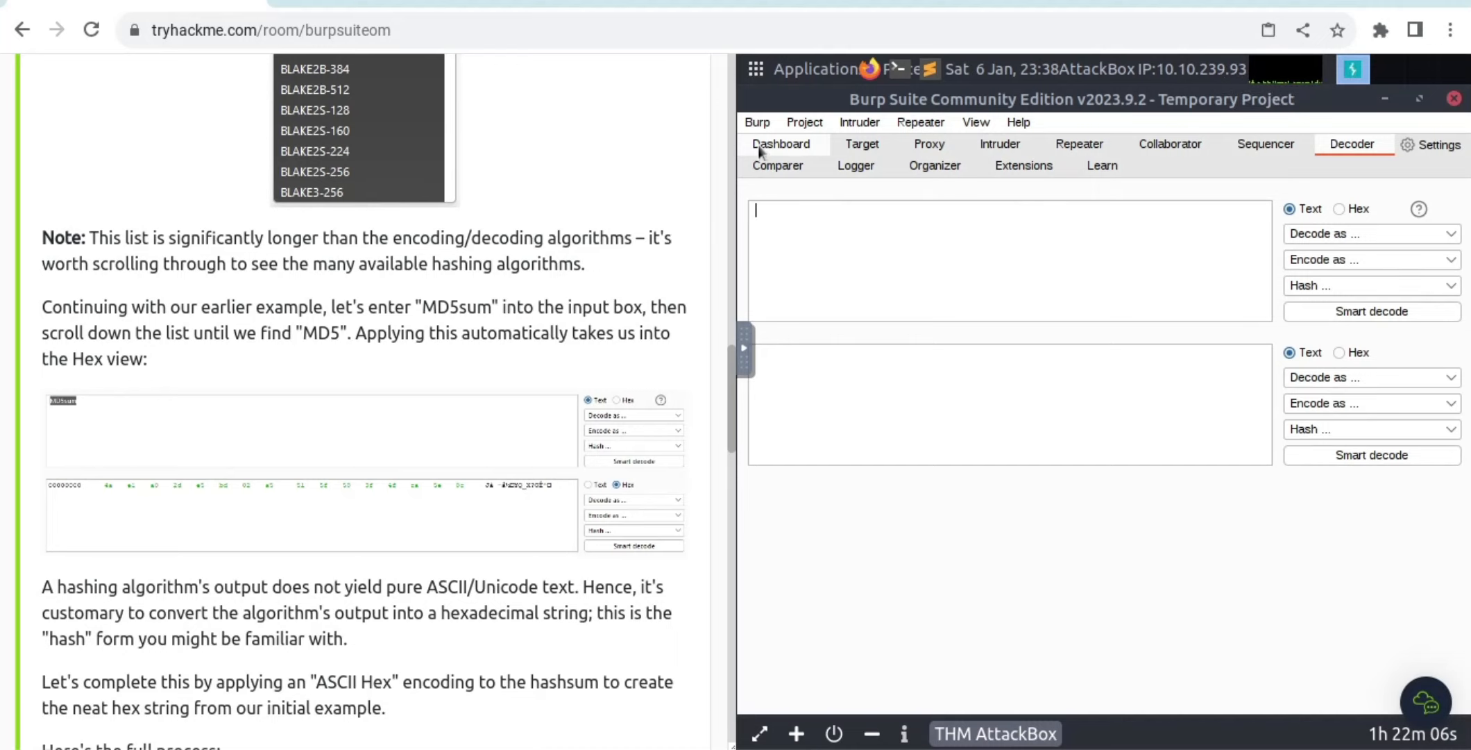
Step: Enter "MD5" as the Decoder input and hash it with the MD5 algorithm
text(M)
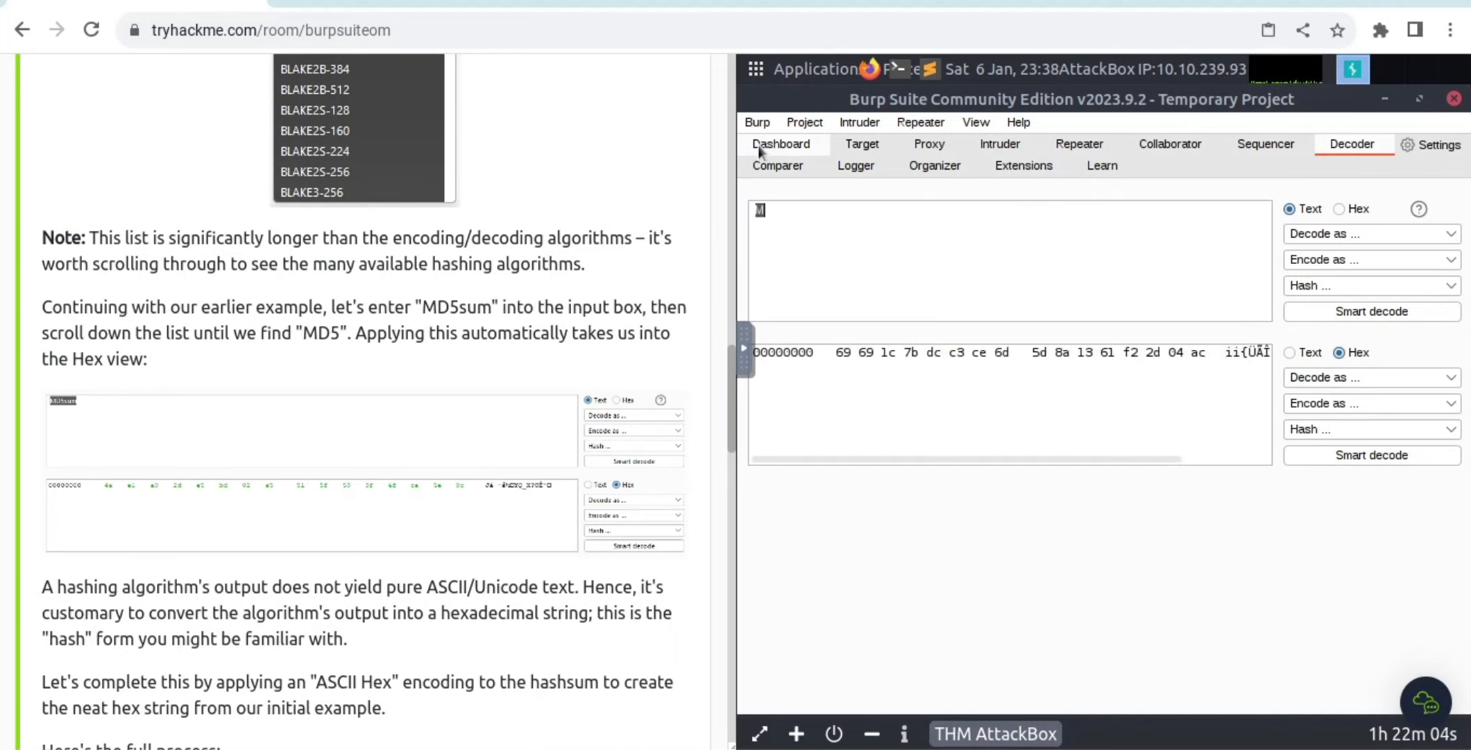
text(D5)
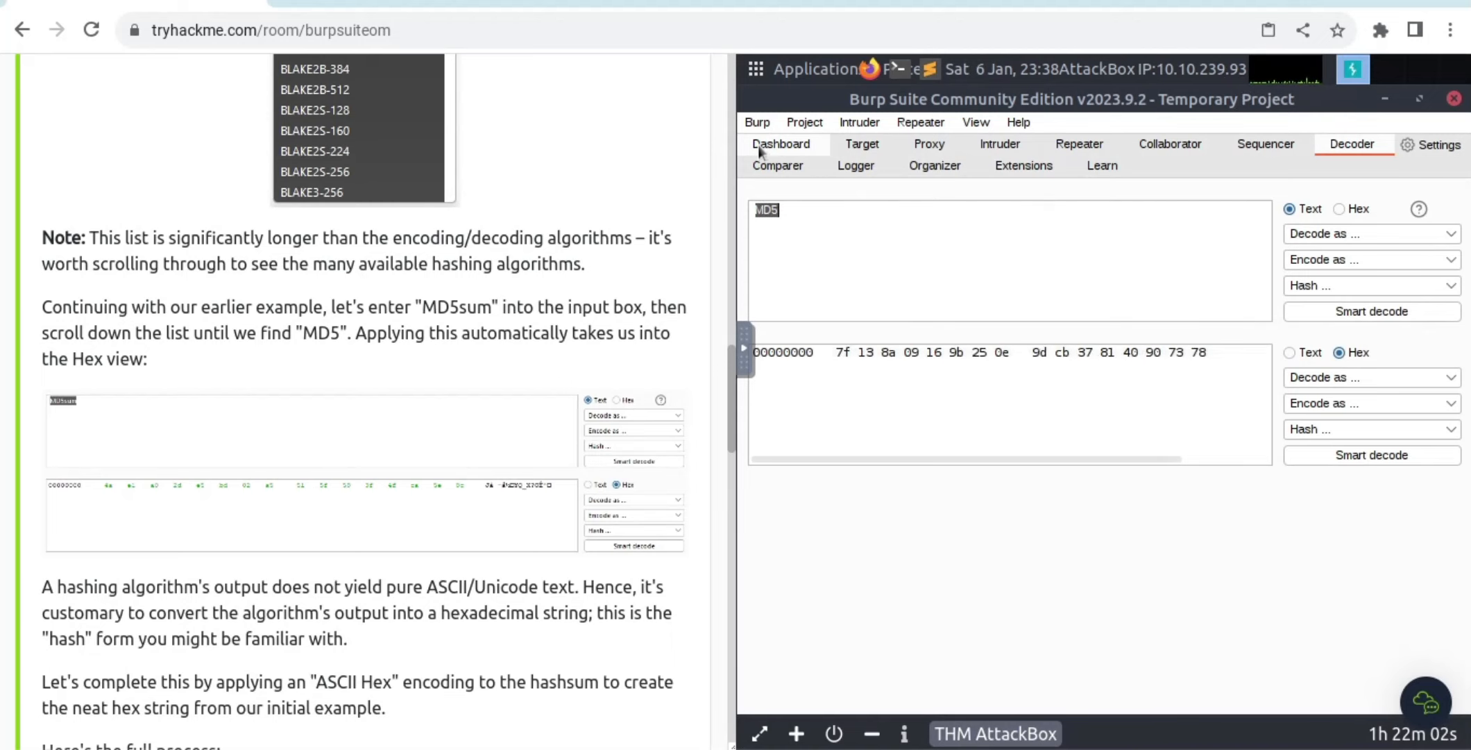
click(1350, 292)
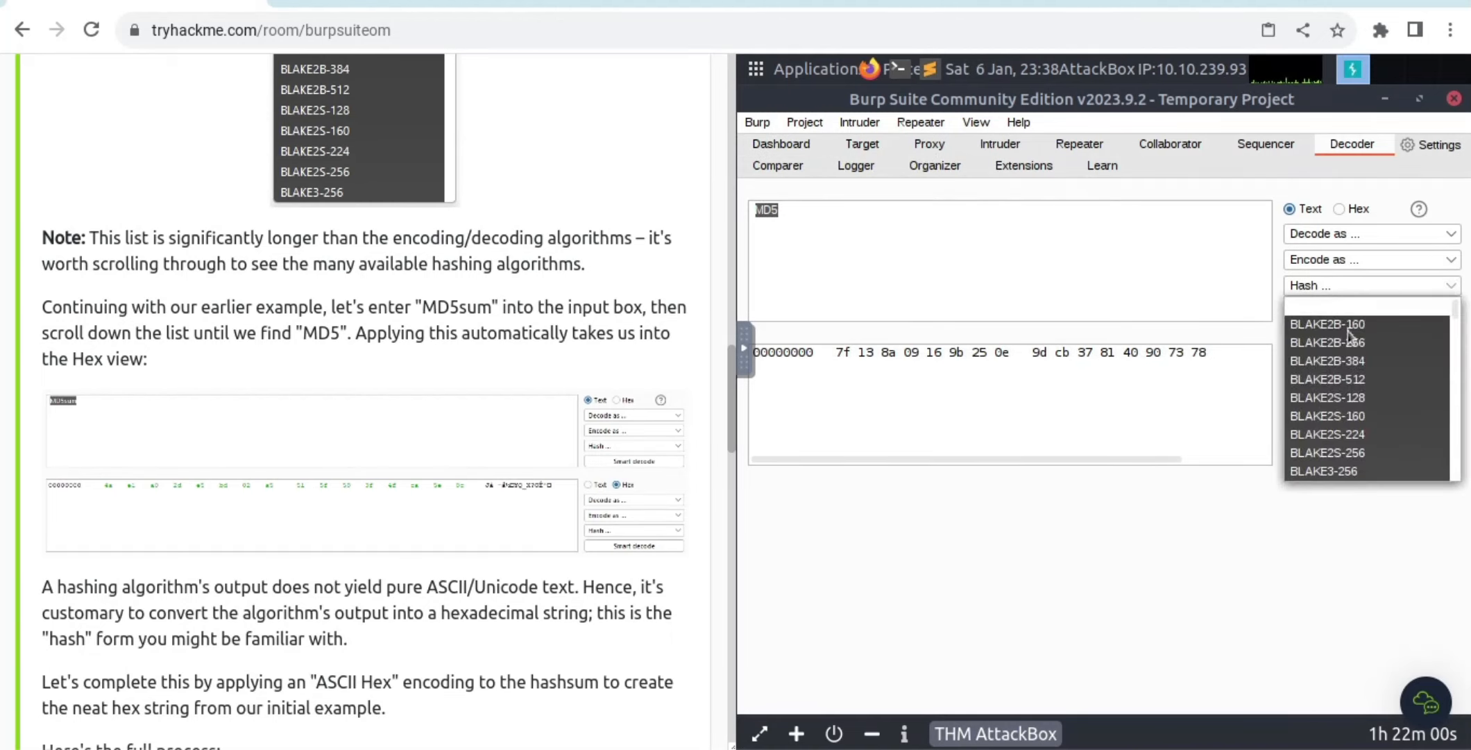
scroll(1346, 383, down, 5)
scroll(1346, 383, down, 1)
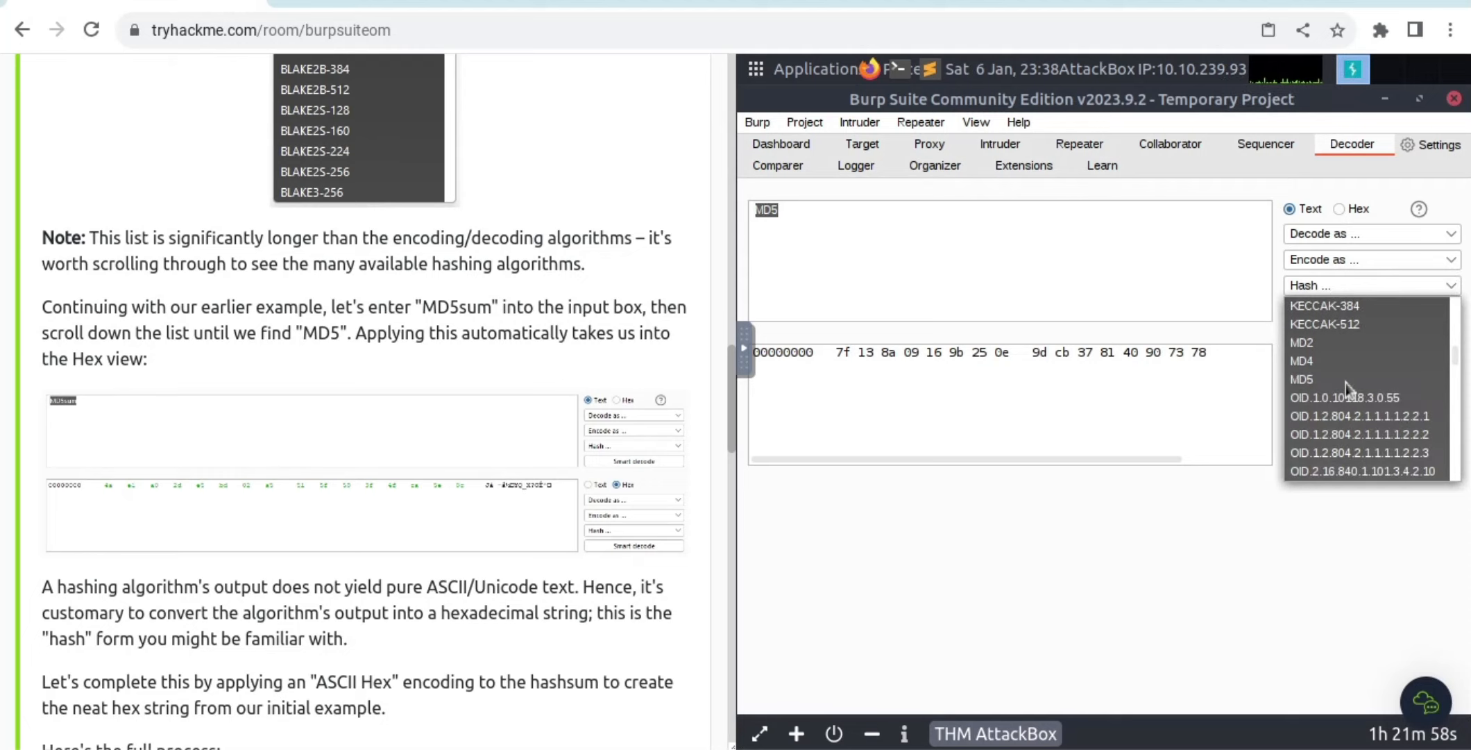
click(1322, 378)
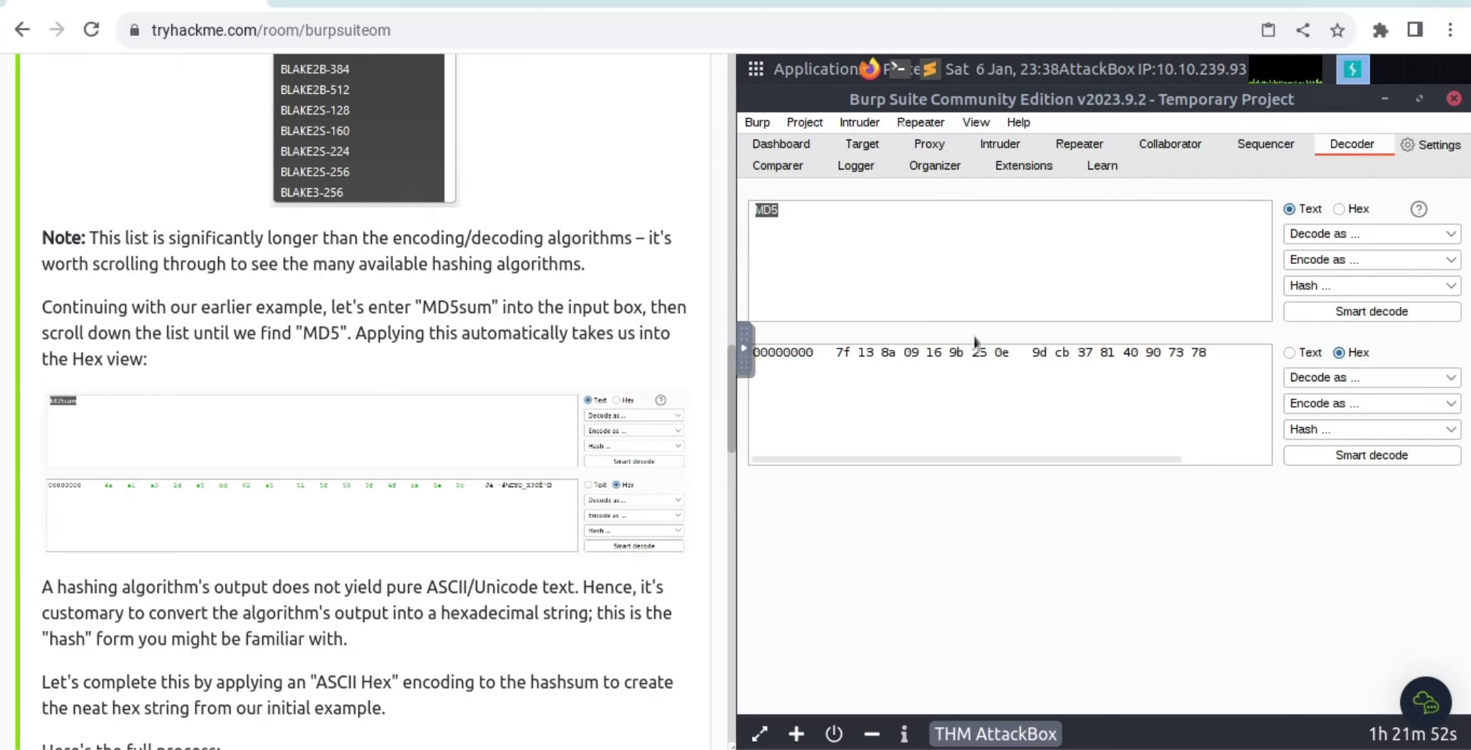
Step: Encode the MD5 hash of the "MD5" input as ASCII hex
scroll(263, 332, down, 5)
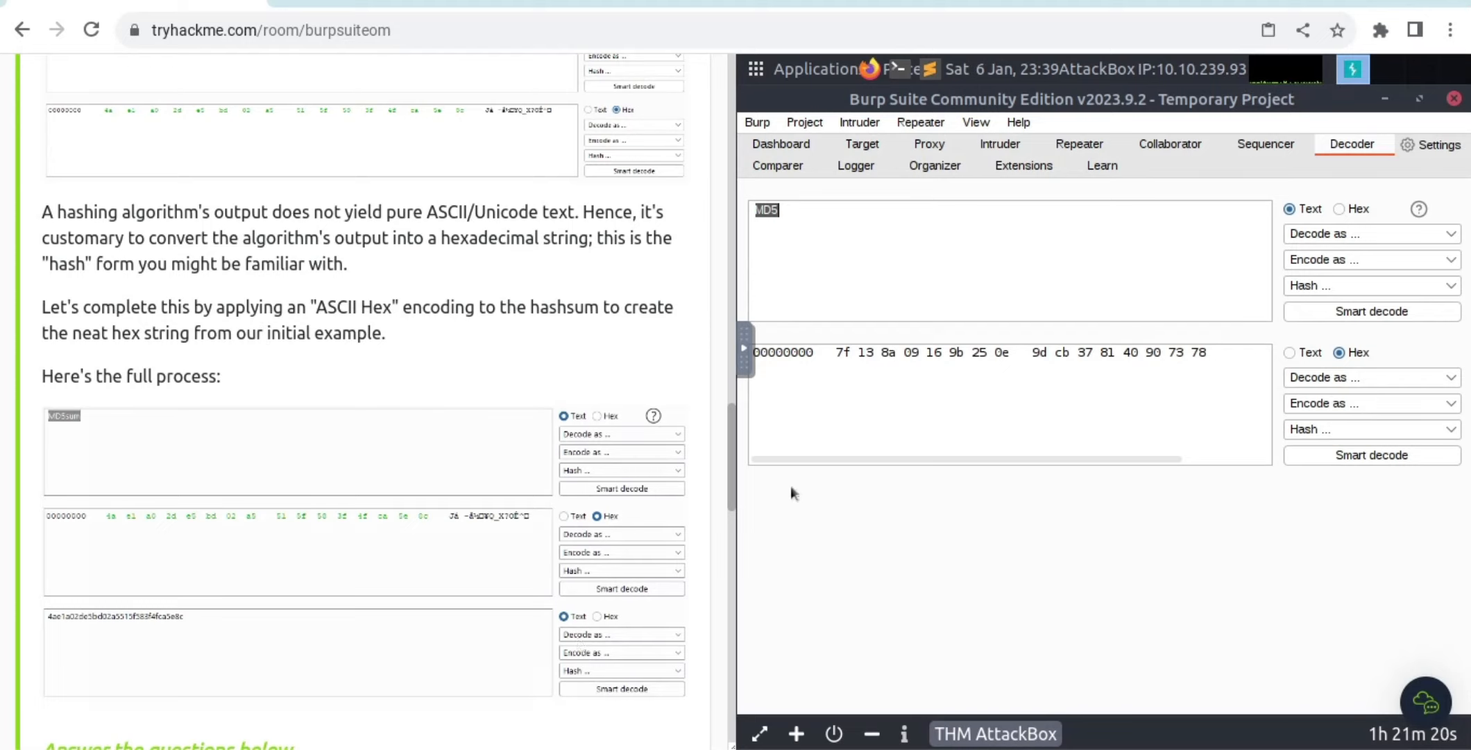
click(1313, 410)
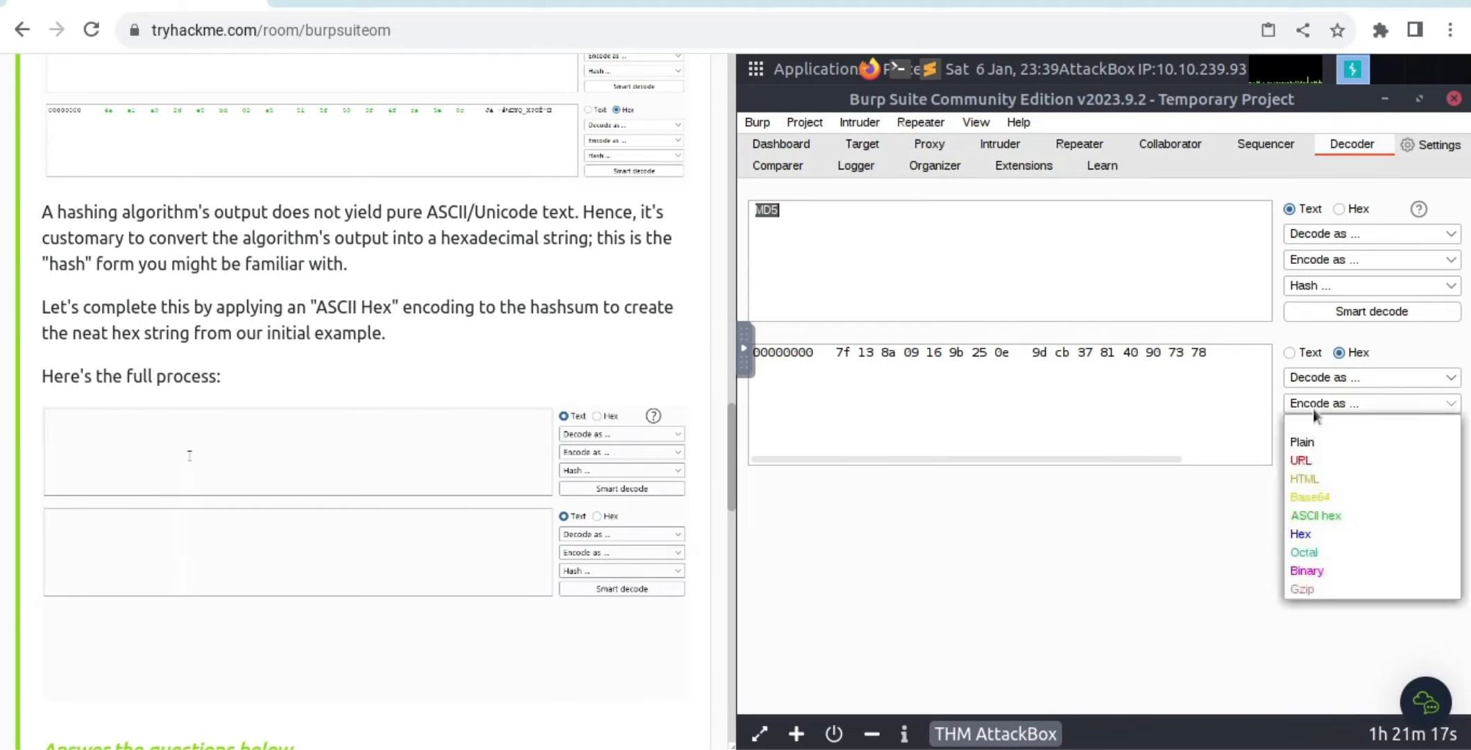
click(1329, 517)
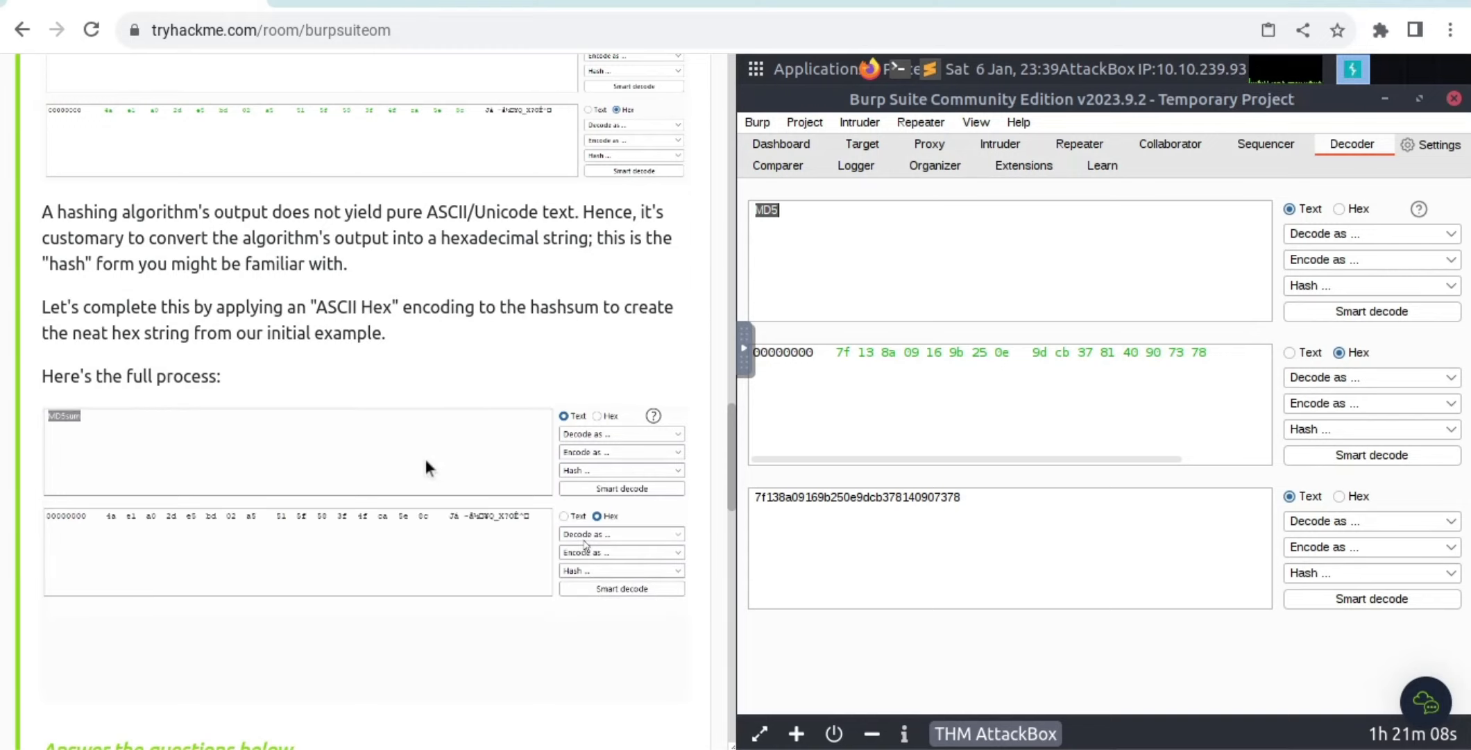
Step: Extend the first Decoder input to "MD5sum", matching the task's example, and hash it with the MD5 algorithm
scroll(426, 459, down, 2)
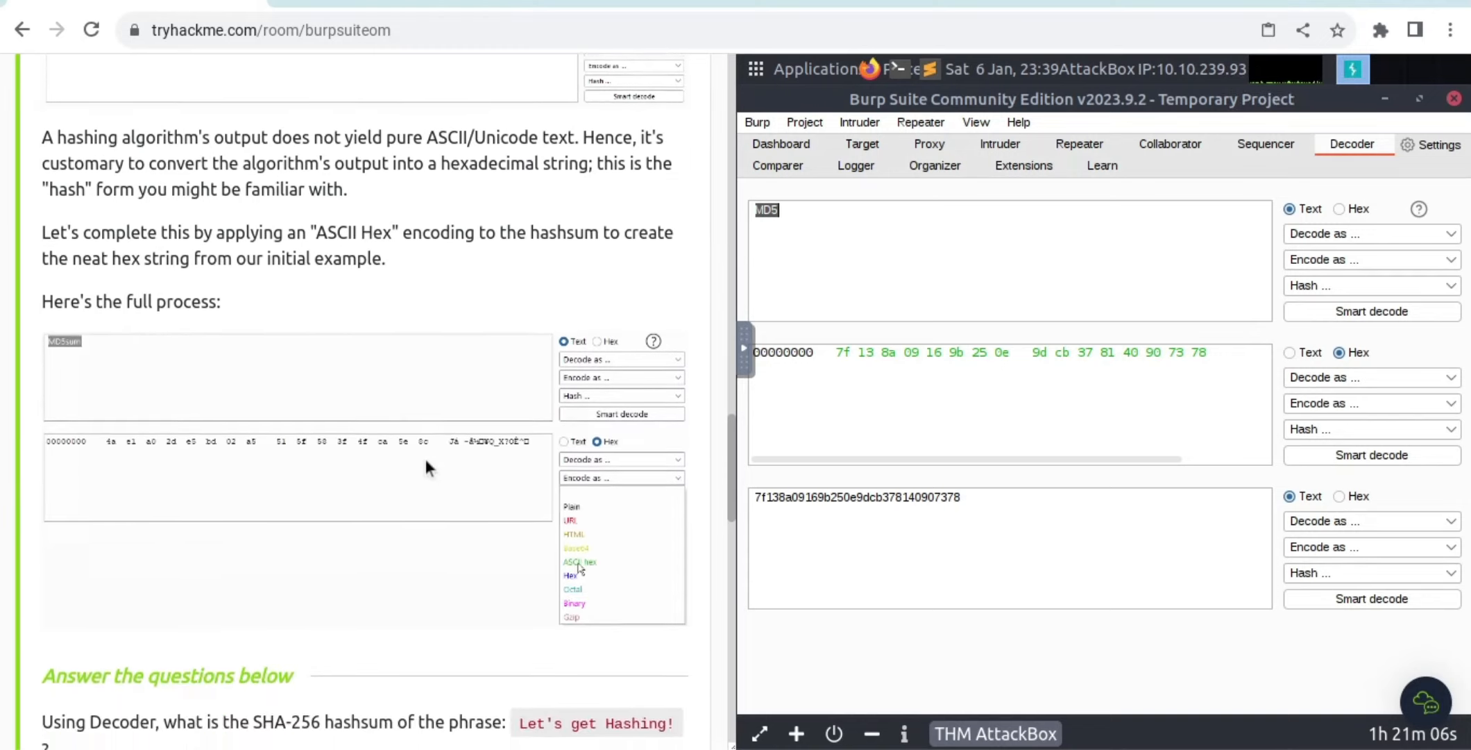
scroll(426, 459, down, 2)
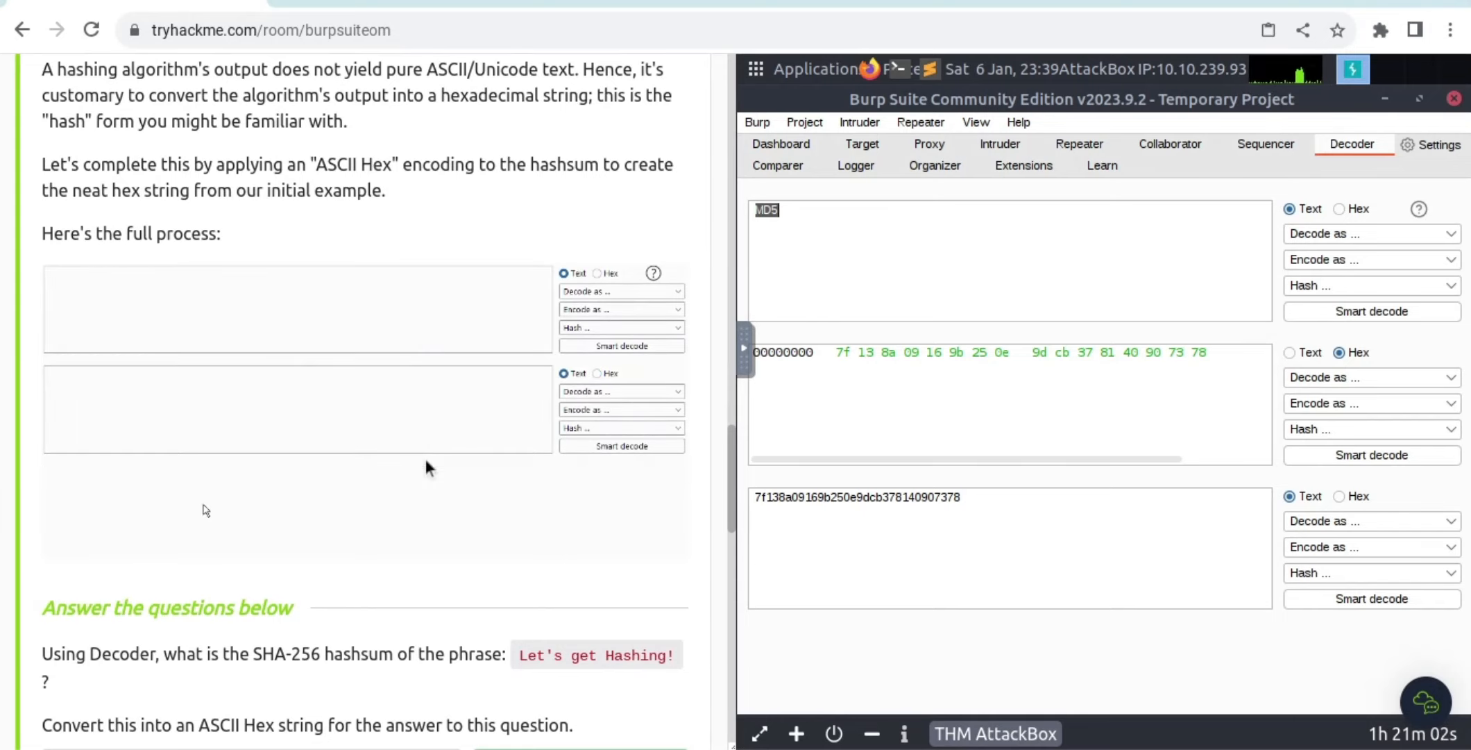
scroll(450, 318, up, 4)
scroll(450, 318, up, 5)
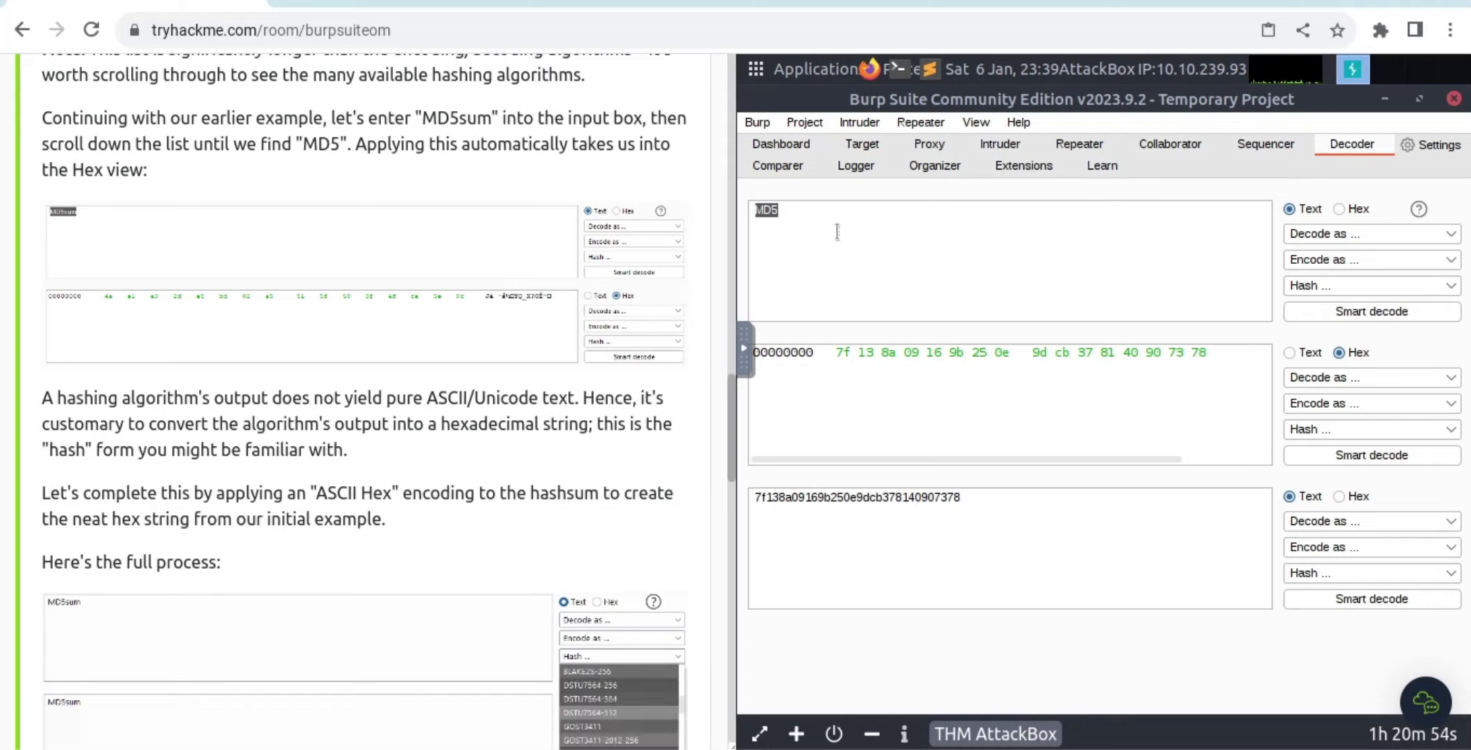
text(sum)
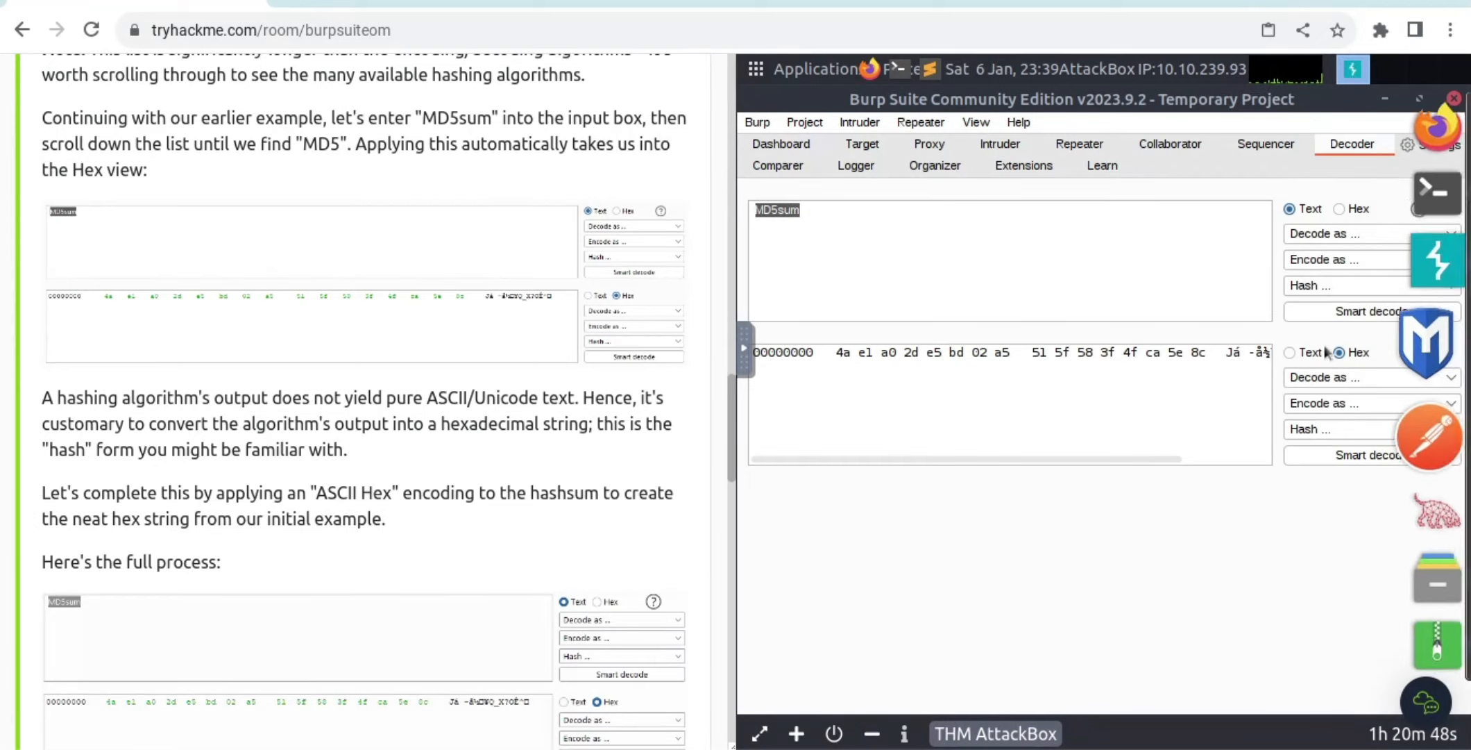
click(1333, 293)
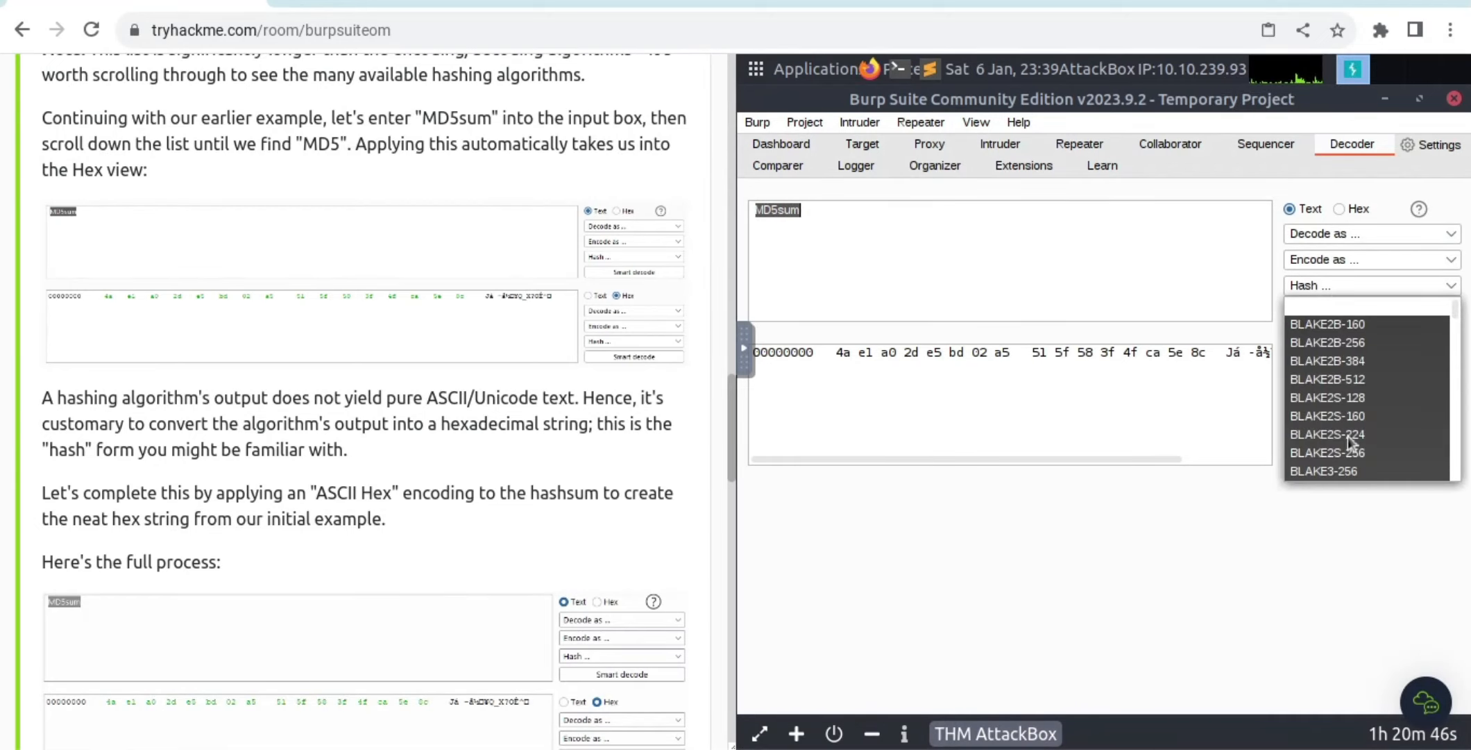
scroll(1348, 435, down, 7)
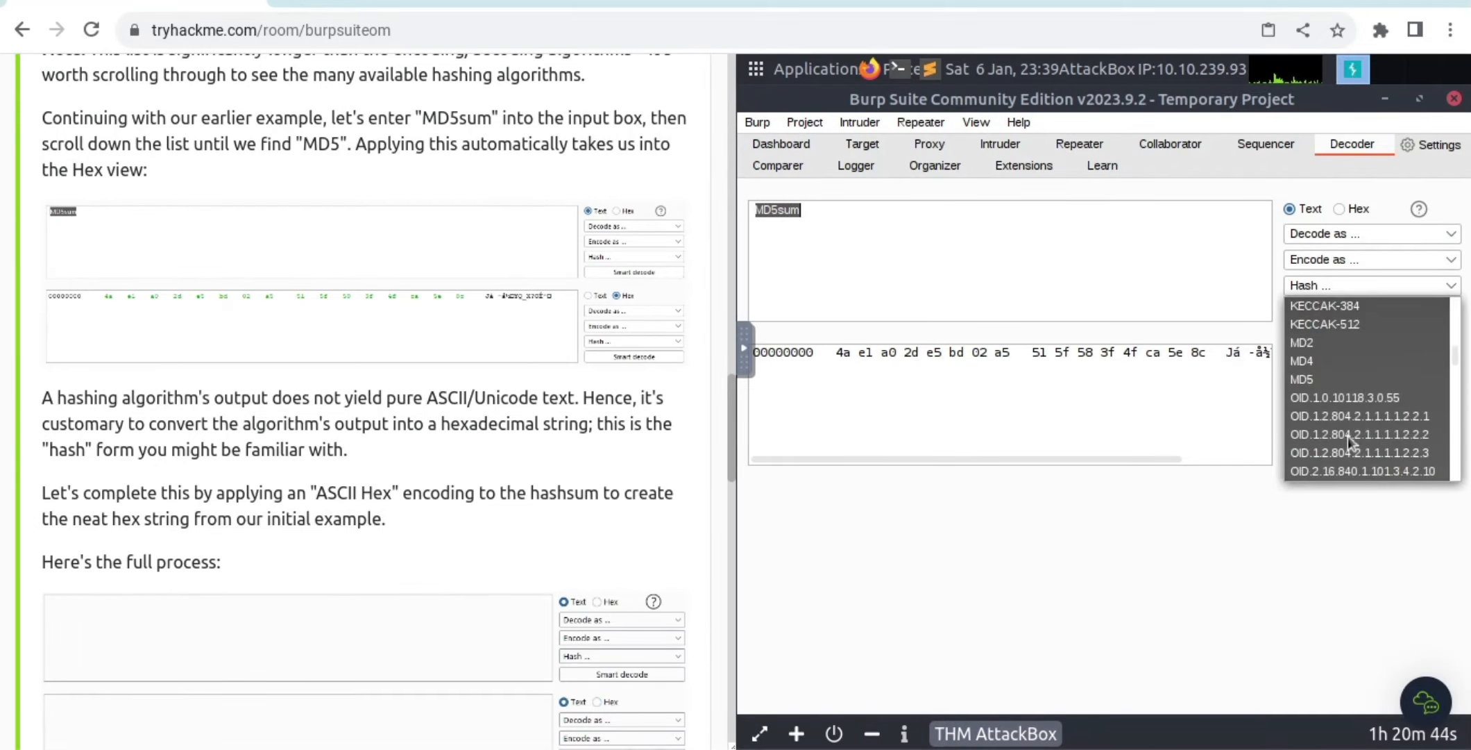
click(1317, 393)
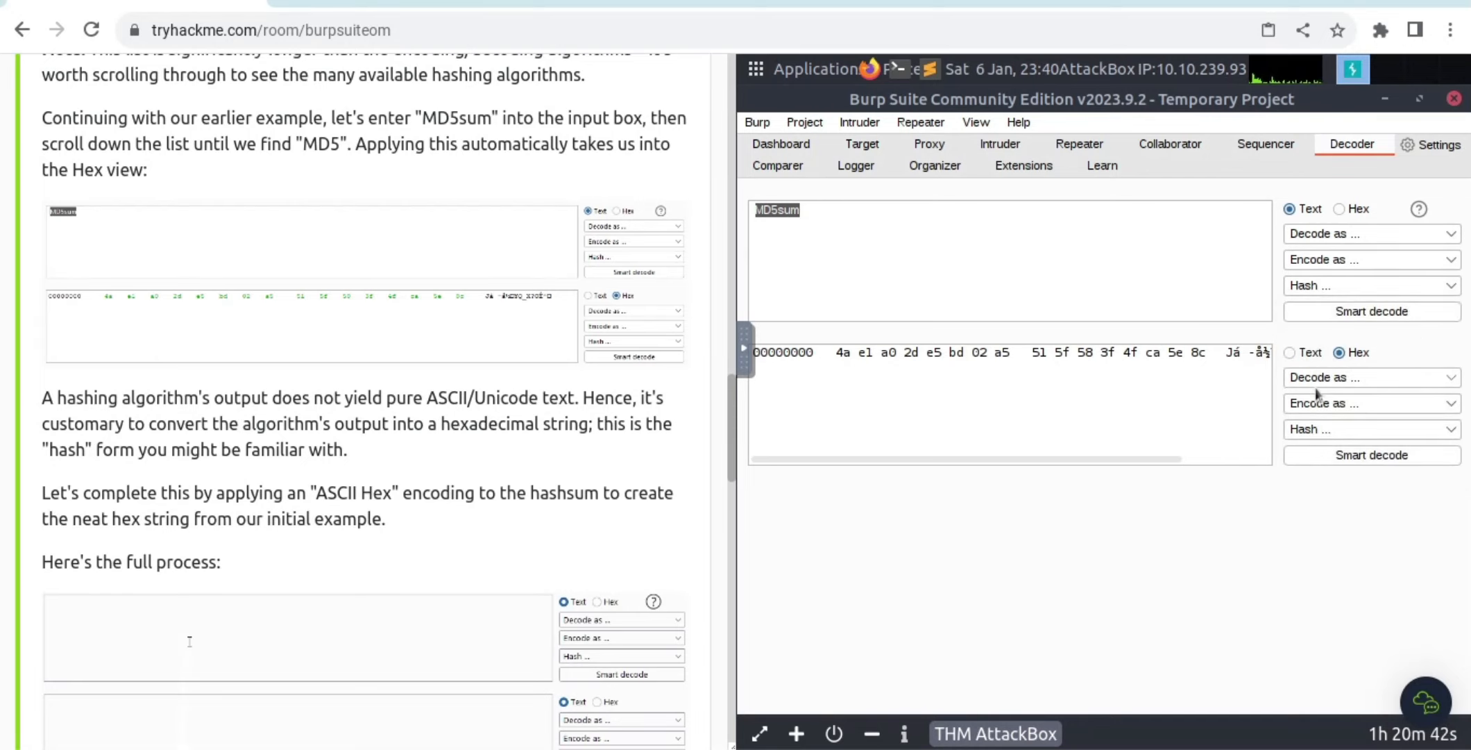
Step: Encode the MD5sum hash as ASCII hex and compare it with the enlarged full-process example in the task
click(1339, 408)
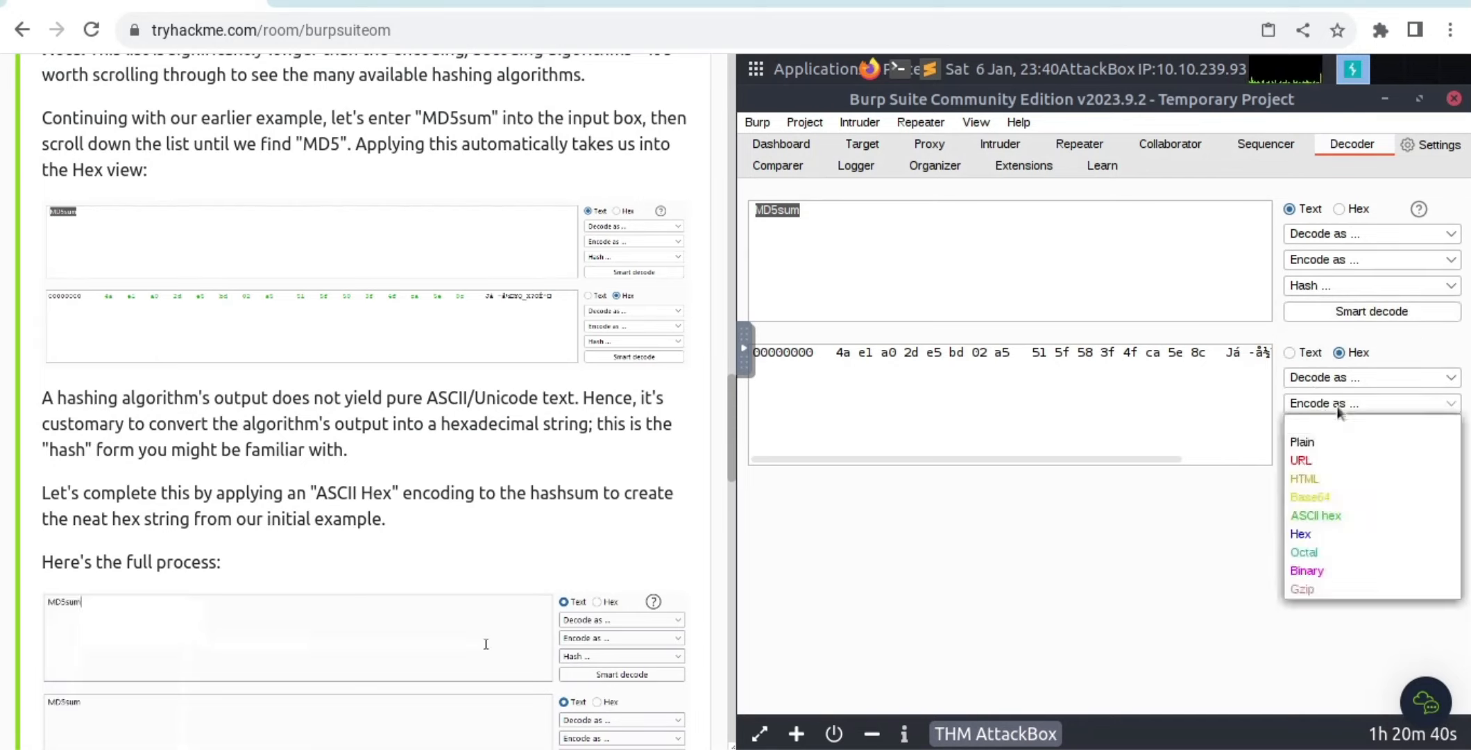
click(1326, 514)
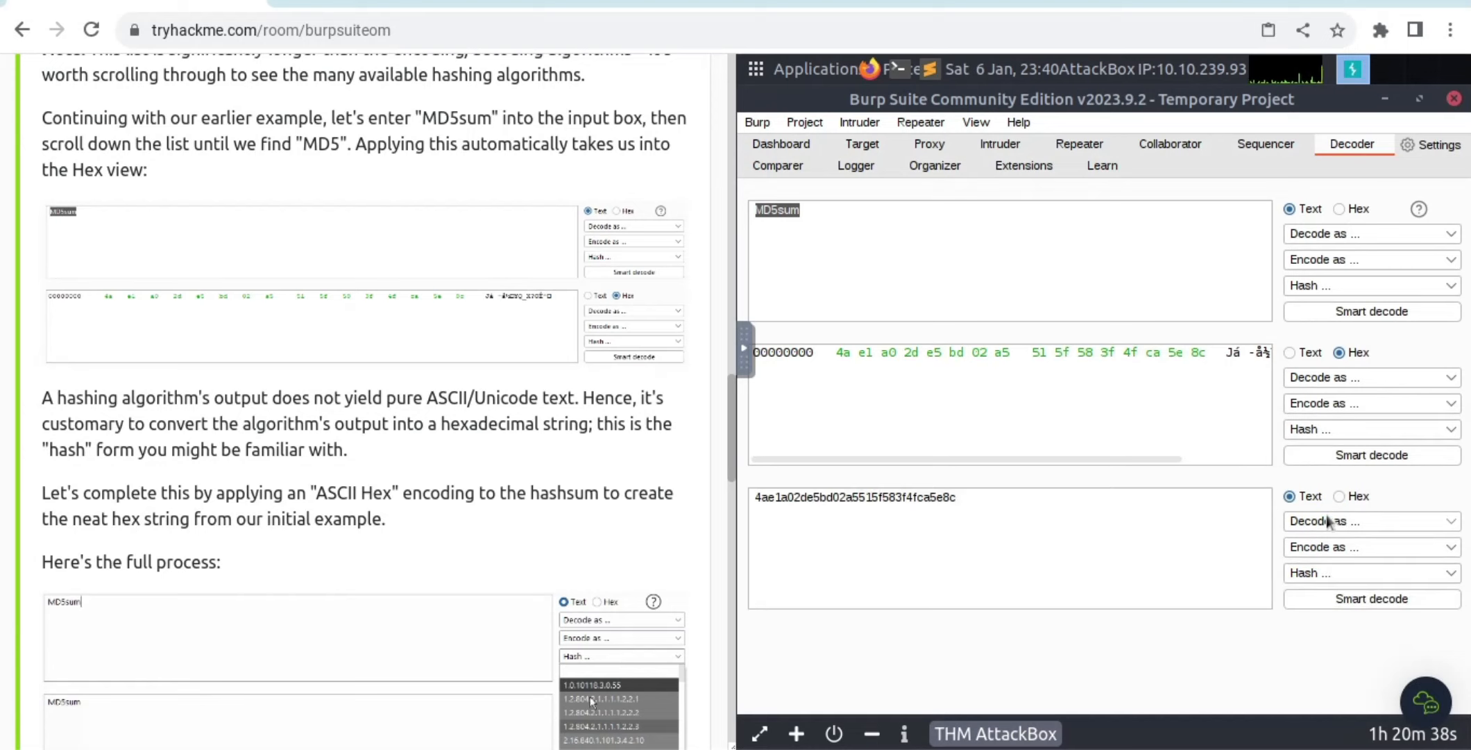
scroll(380, 466, down, 1)
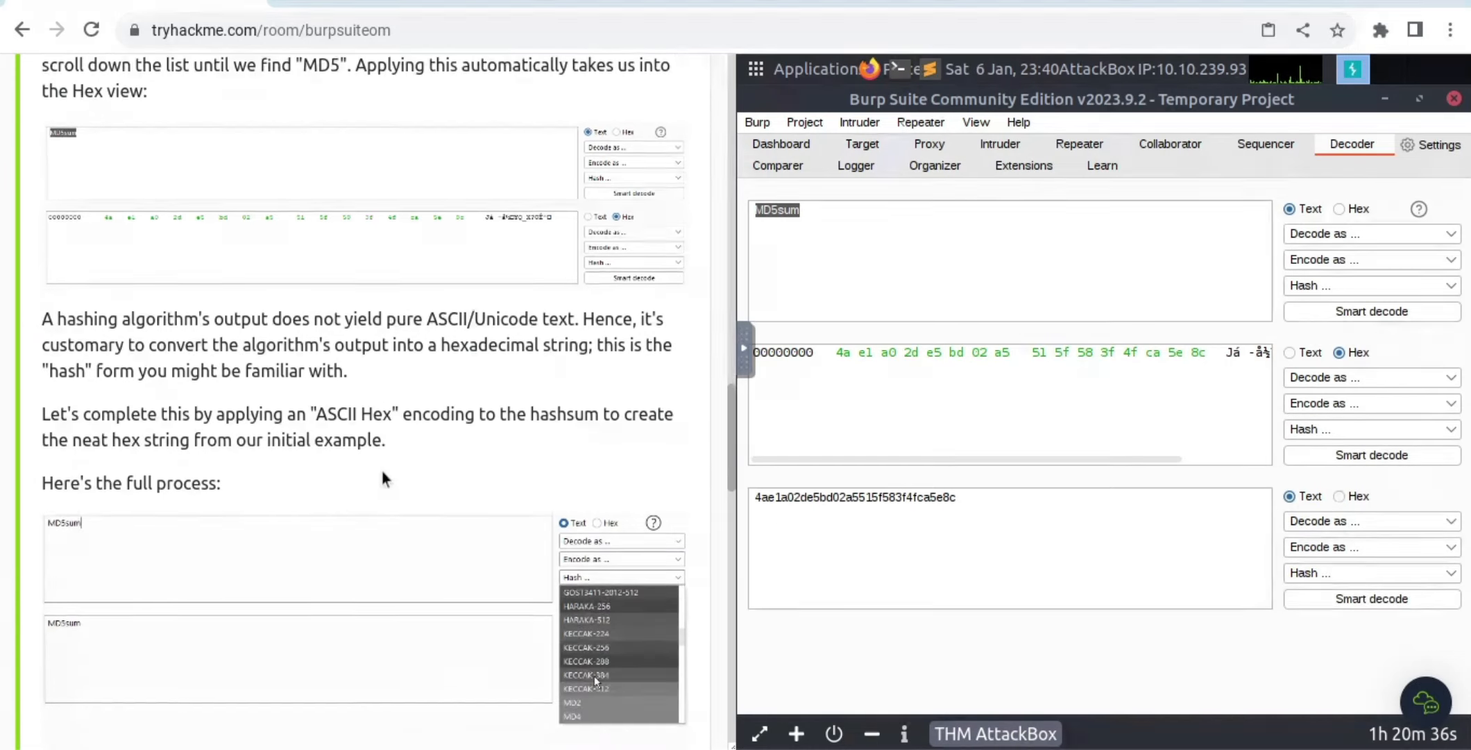
scroll(381, 467, down, 3)
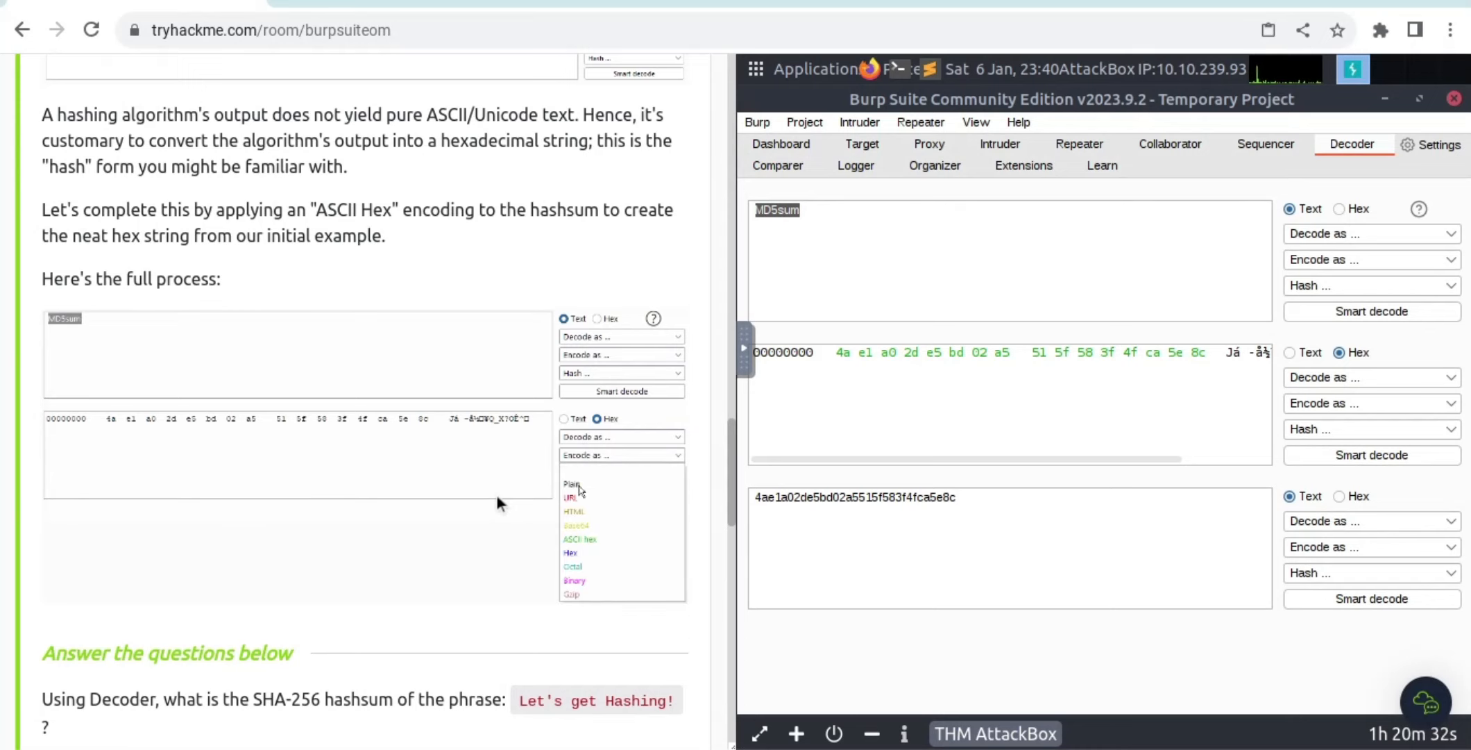
scroll(497, 496, down, 1)
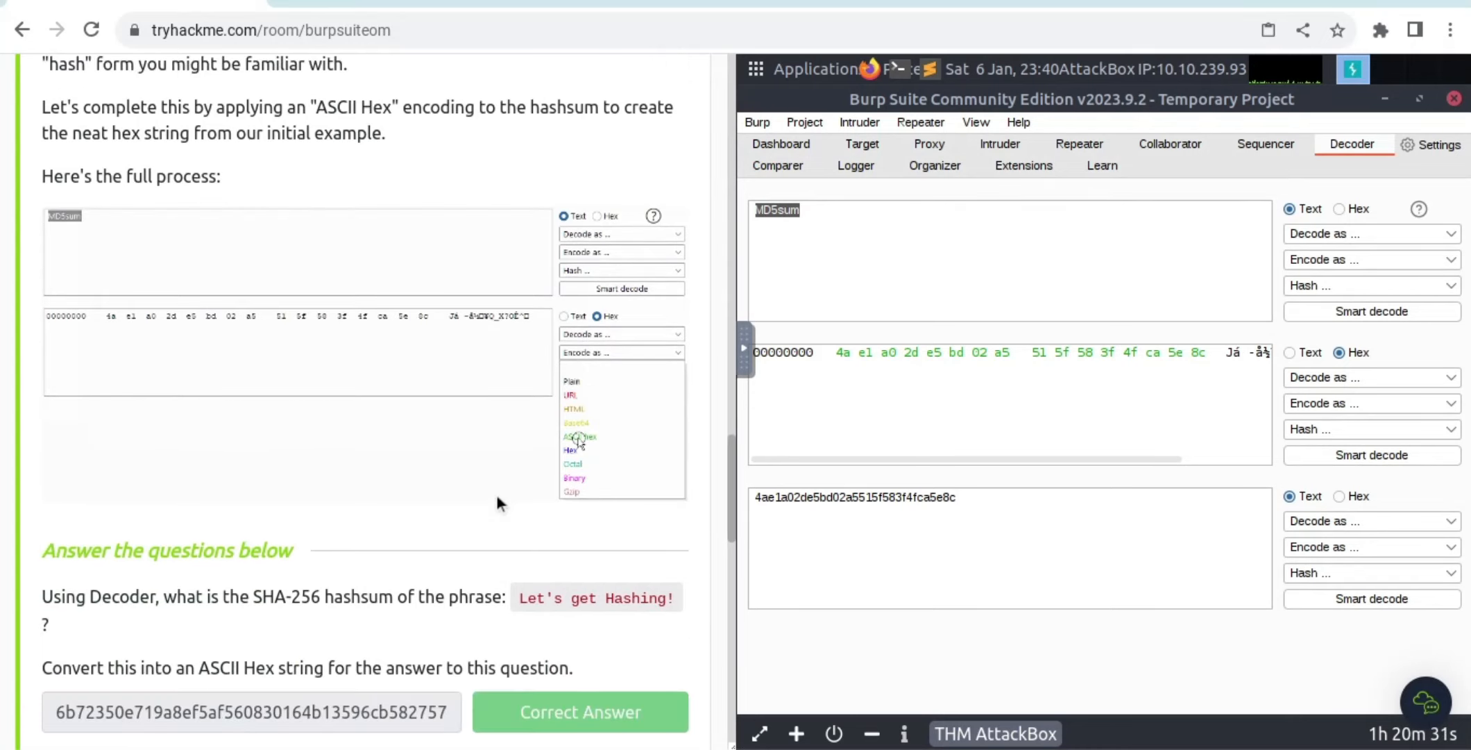
click(263, 369)
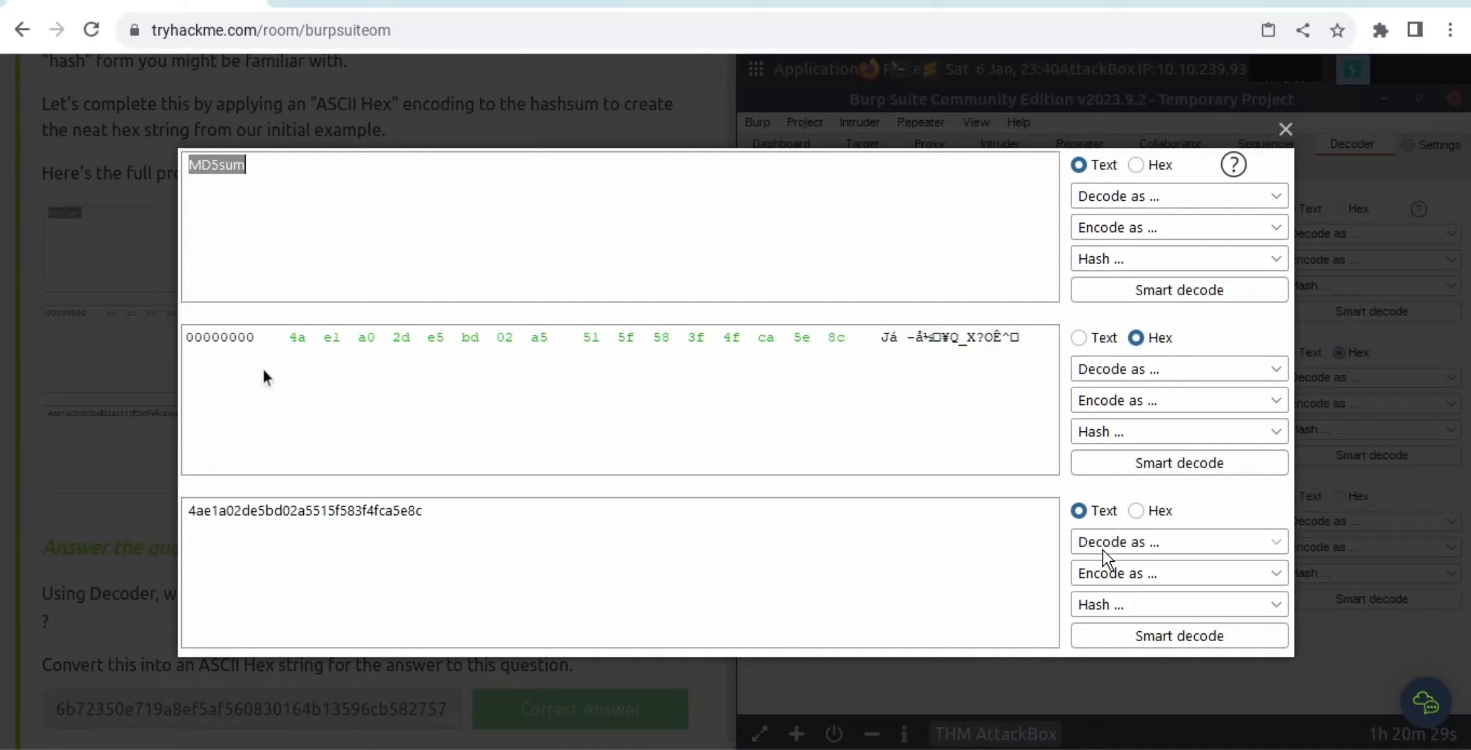
click(146, 525)
scroll(146, 522, down, 1)
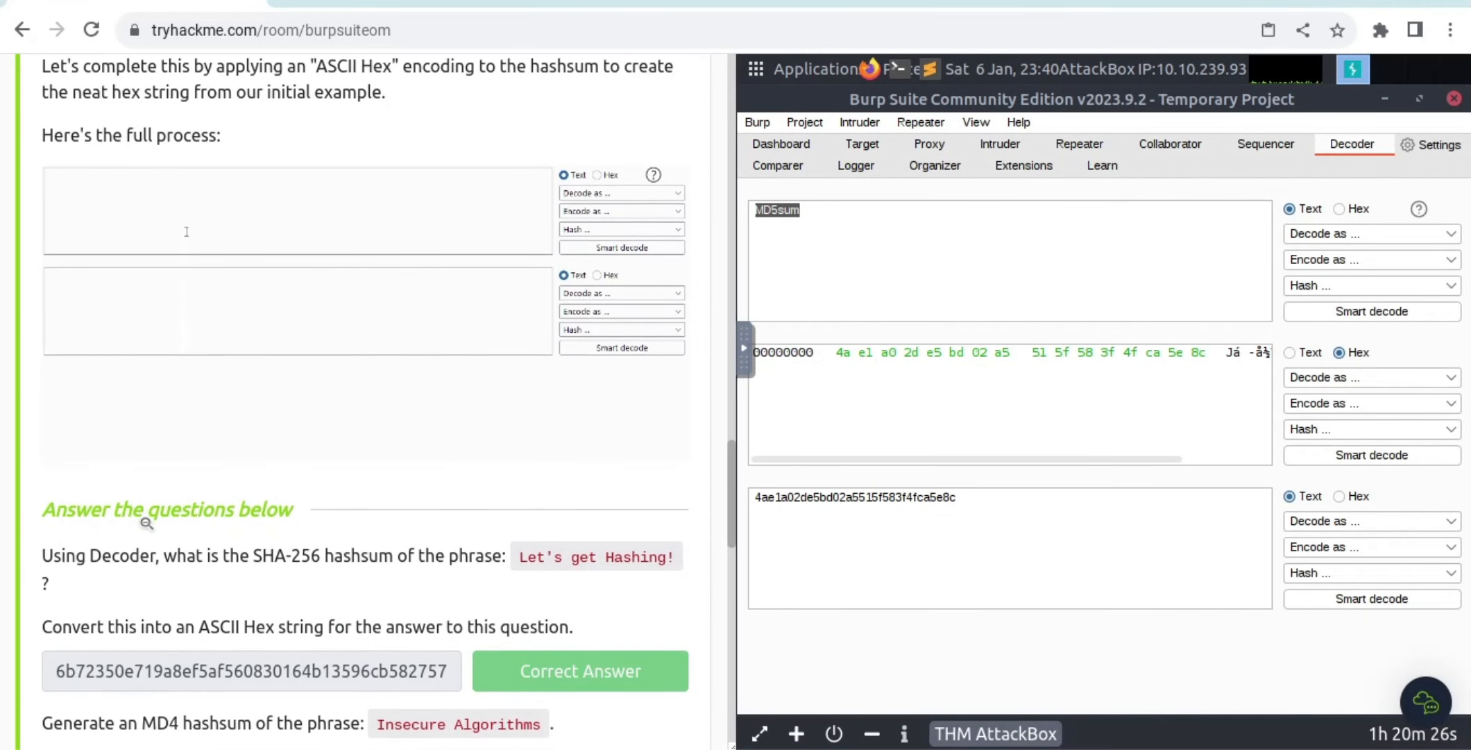
Step: Replace the first Decoder input with the question's phrase "Let's get Hashing!" and hash it with SHA-256
scroll(147, 523, up, 1)
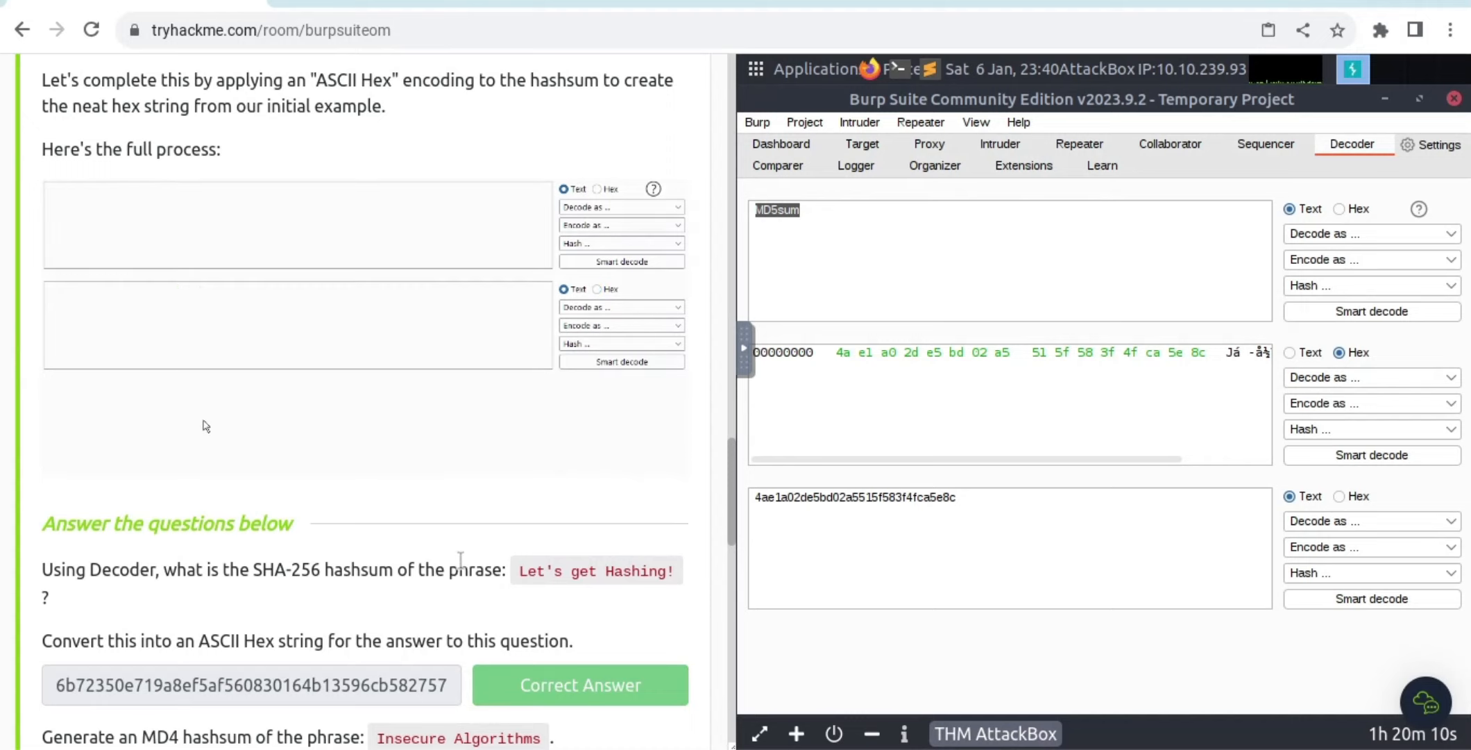
drag(518, 567, 672, 566)
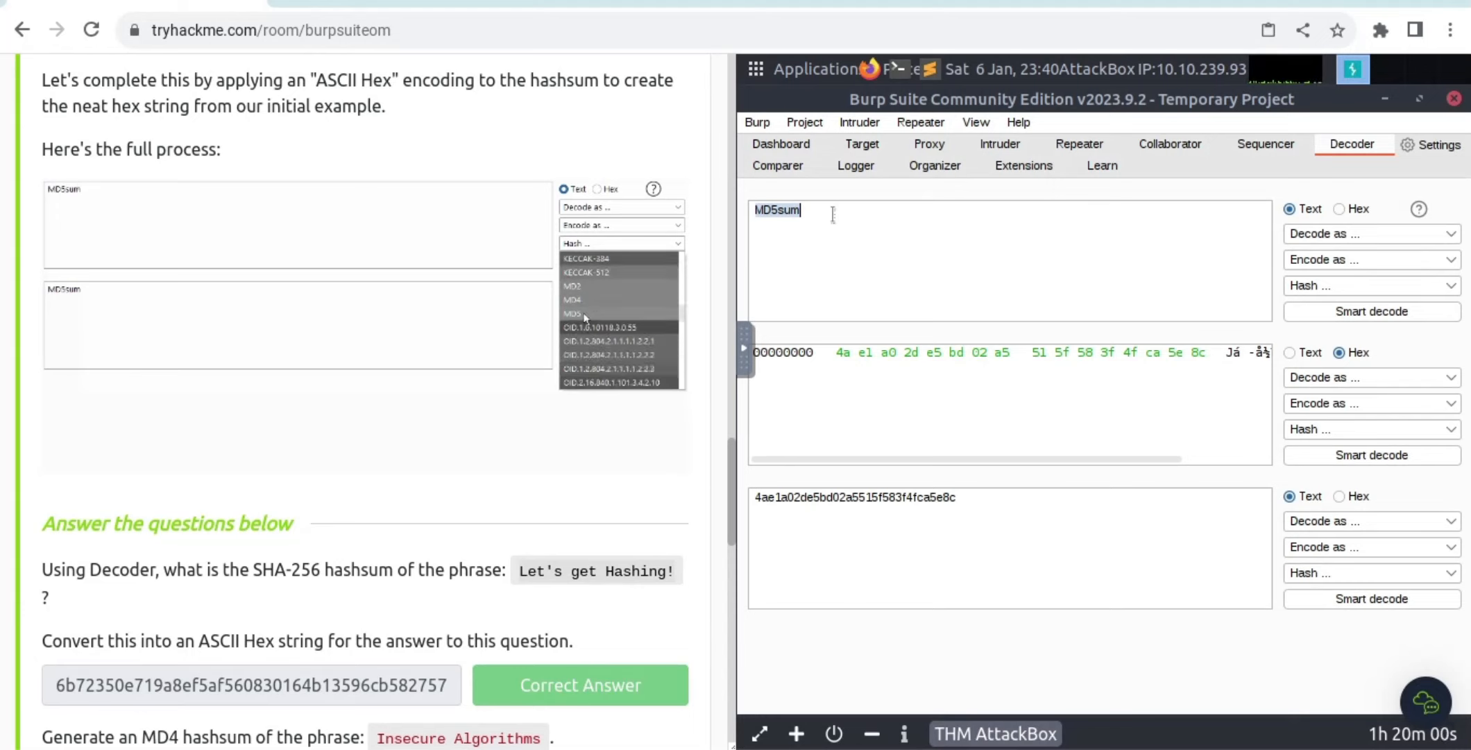
text(Let's get Hashing!)
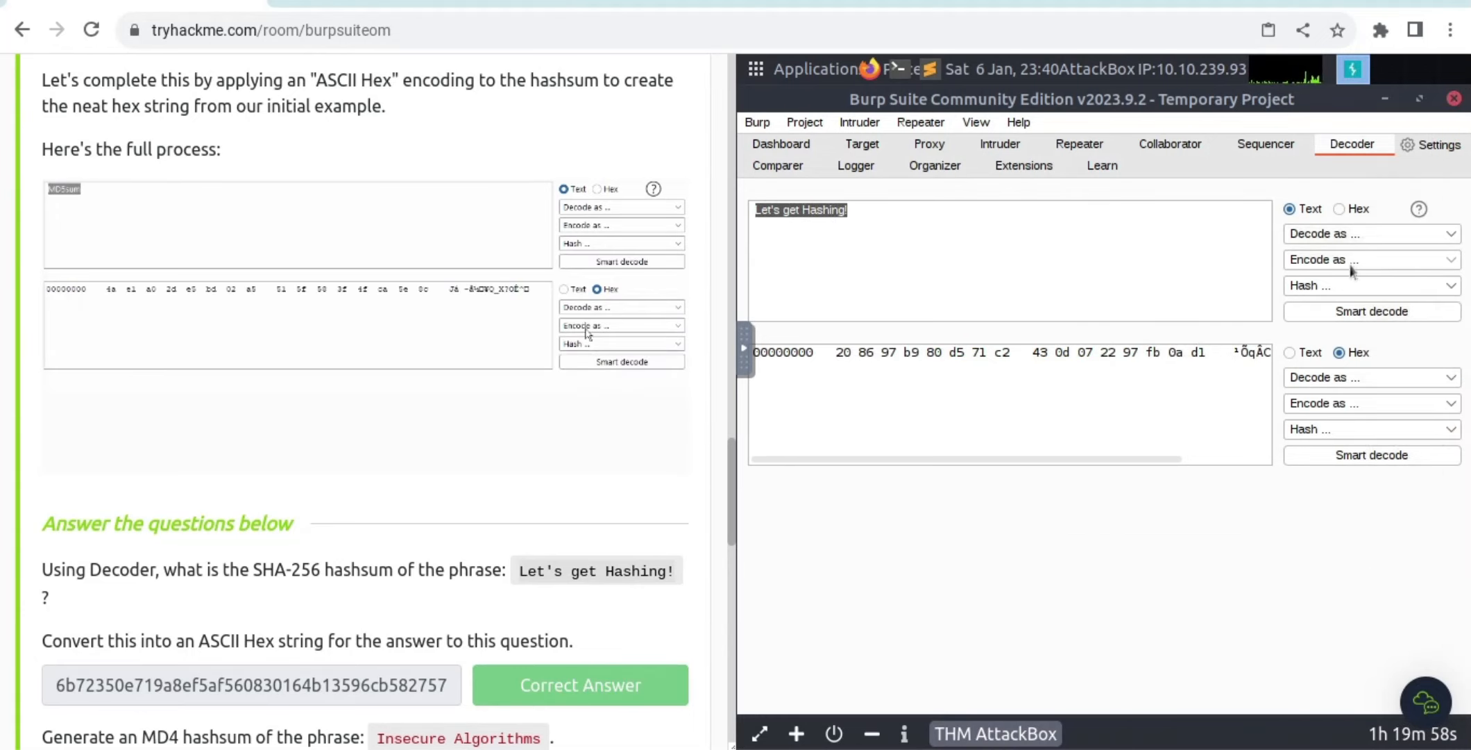
click(1342, 288)
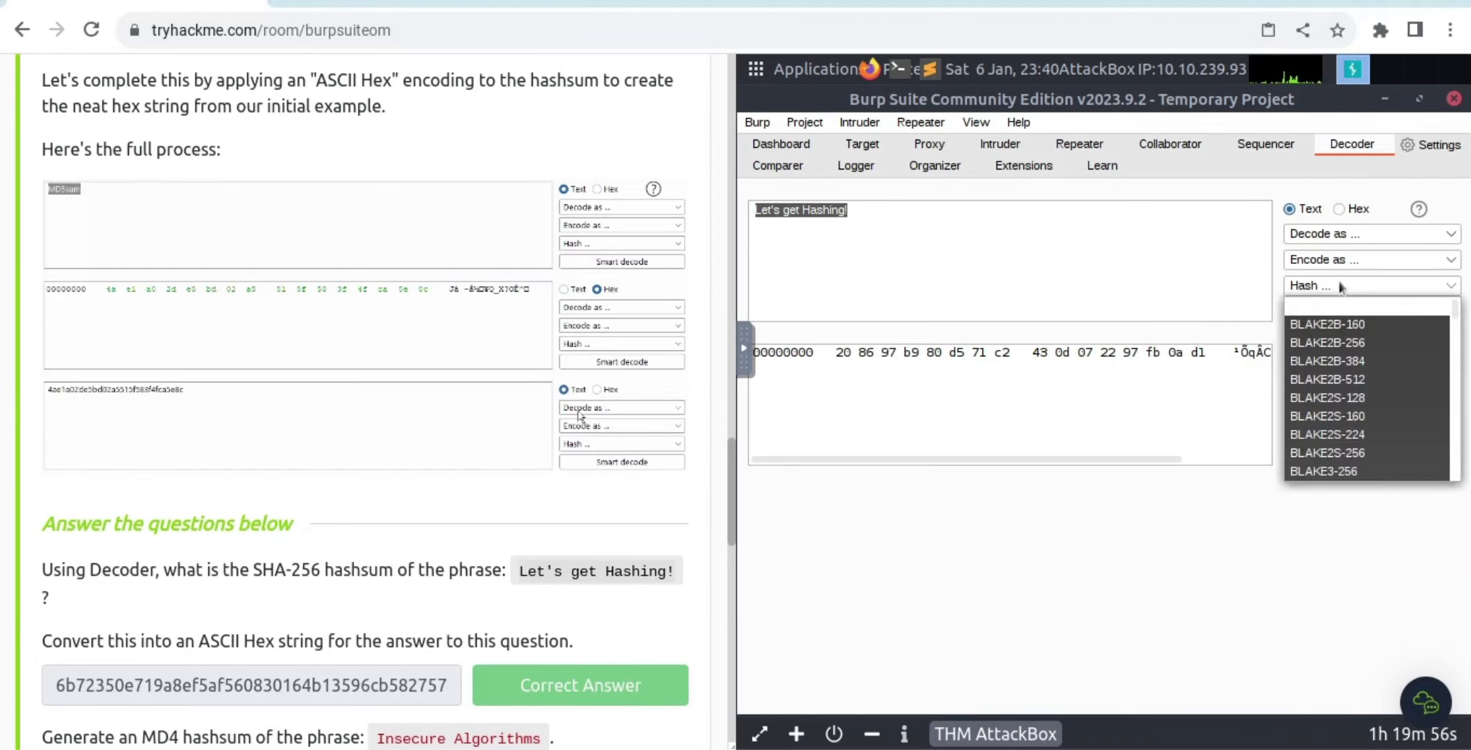
scroll(1307, 399, down, 10)
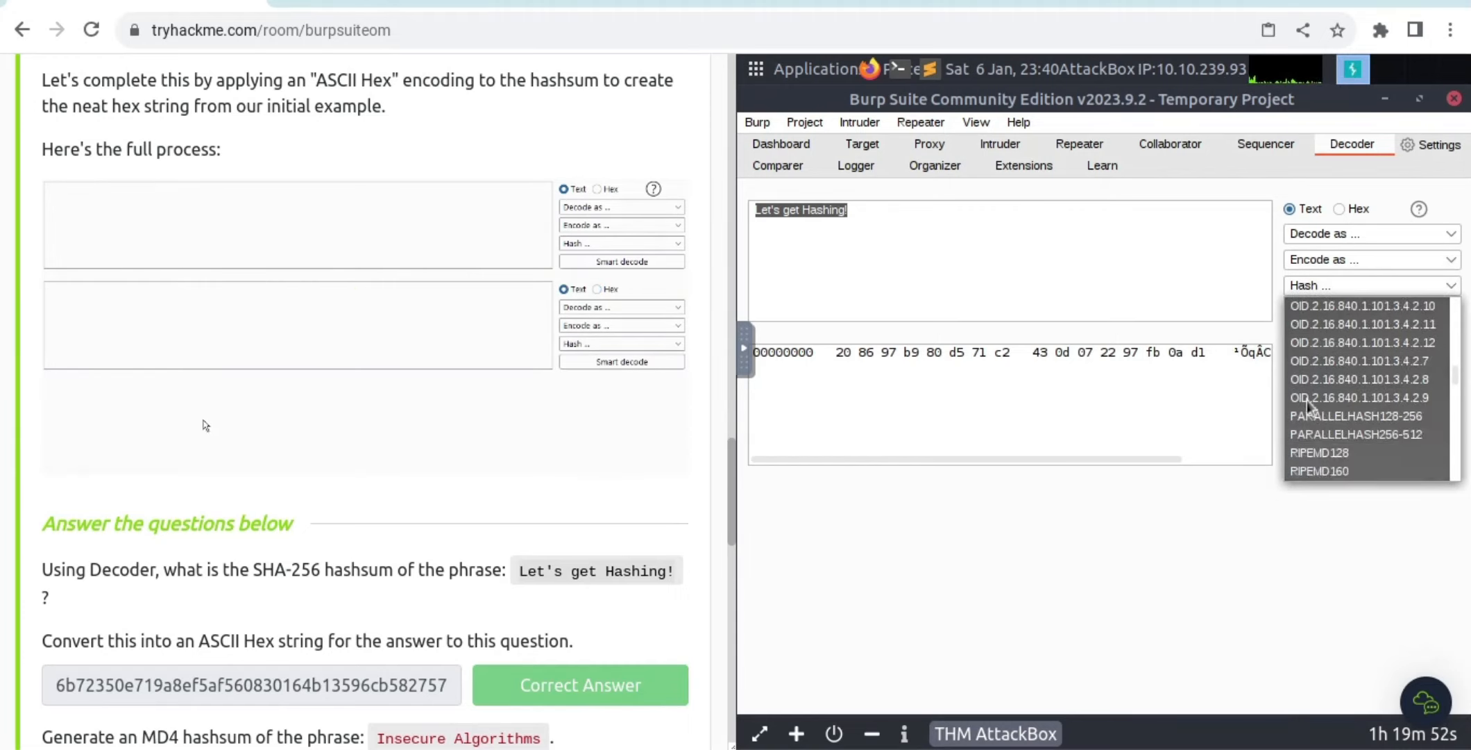
scroll(1307, 400, up, 5)
scroll(1307, 400, up, 3)
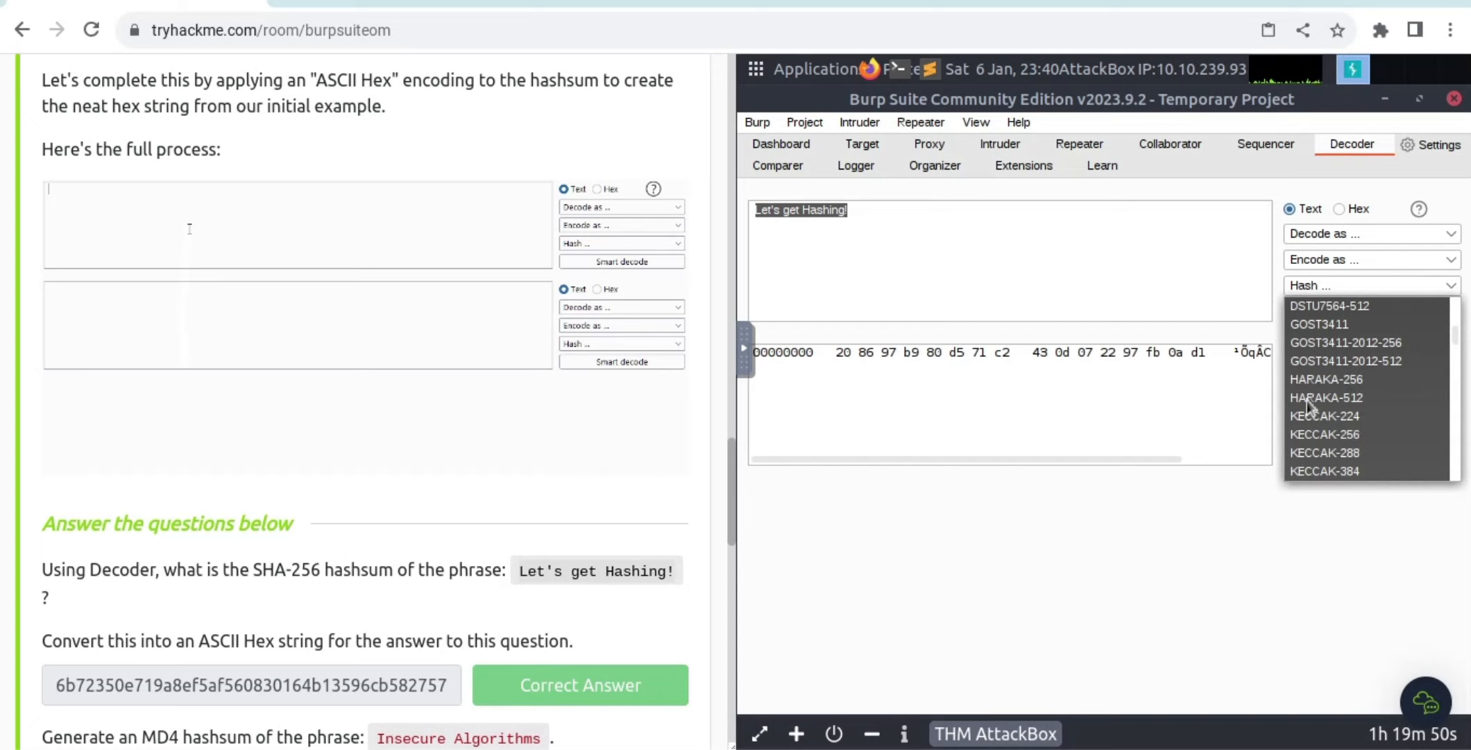
scroll(1307, 405, up, 4)
scroll(1307, 404, down, 10)
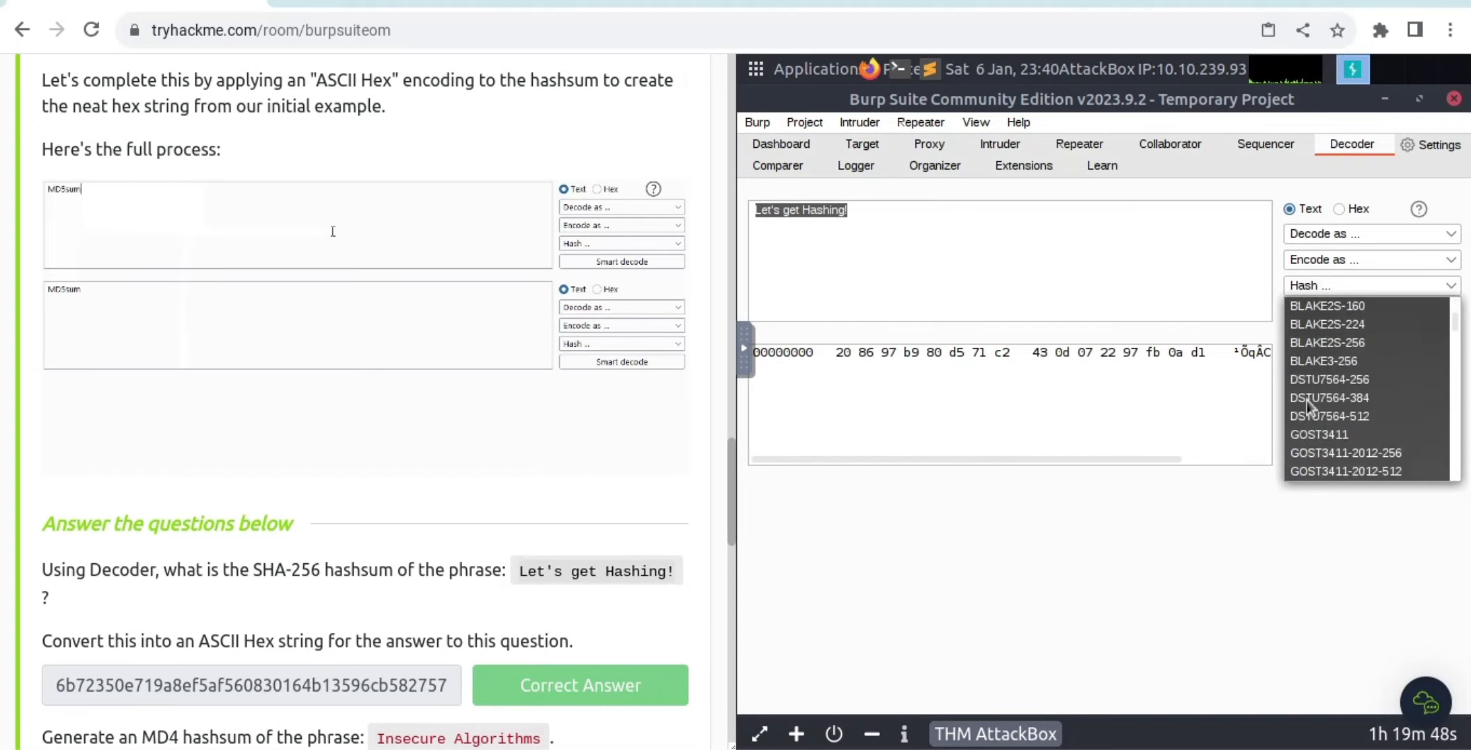
scroll(1306, 404, down, 6)
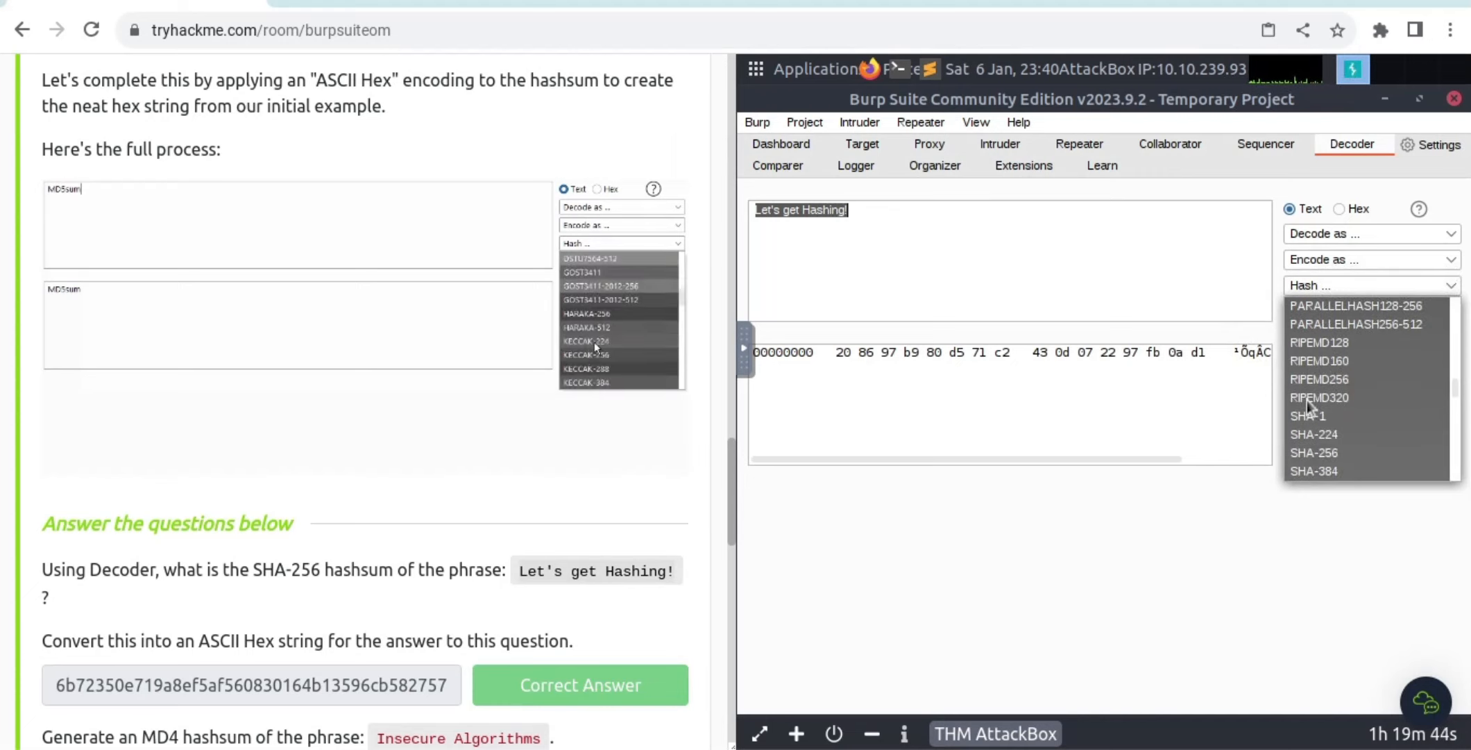
click(1317, 455)
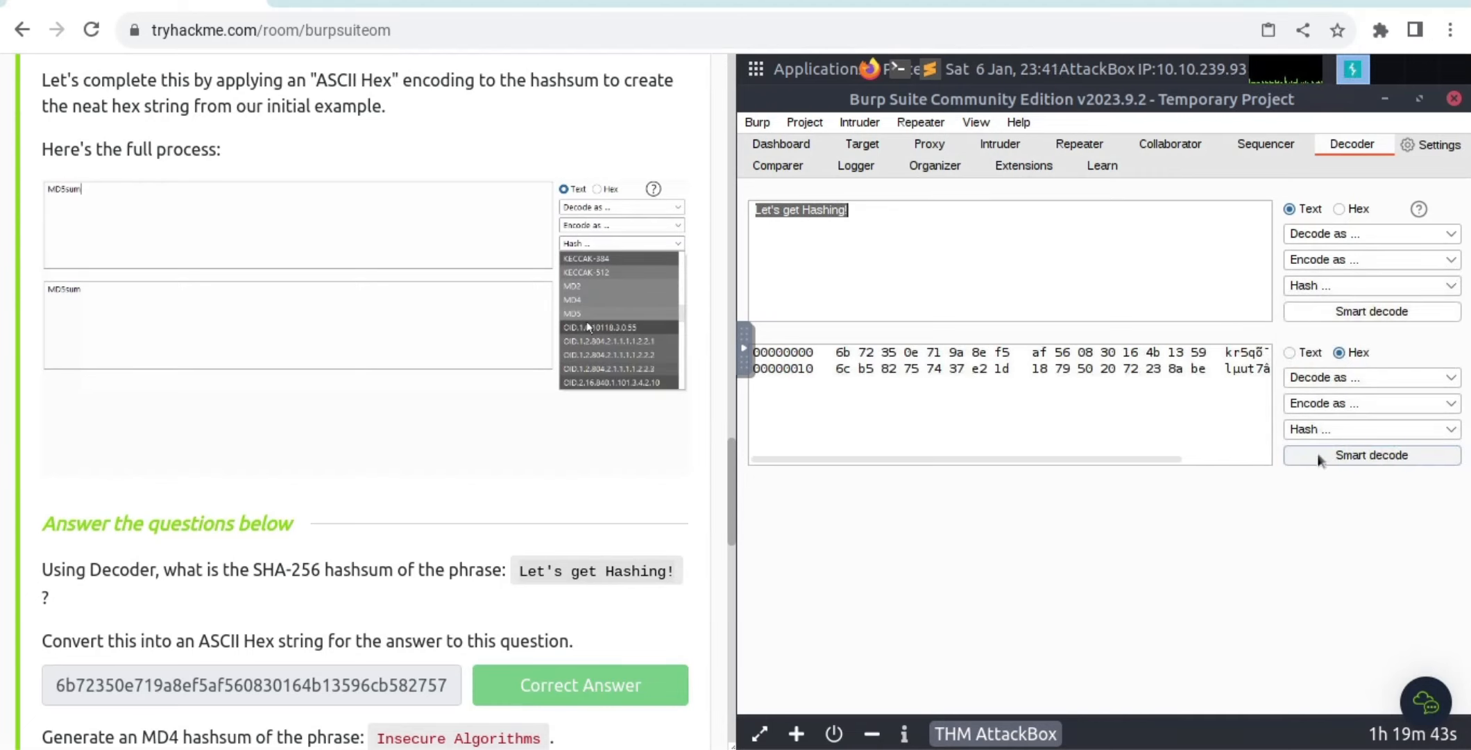
Step: Encode the SHA-256 hash as ASCII hex and read through Task 4's remaining questions
click(1356, 410)
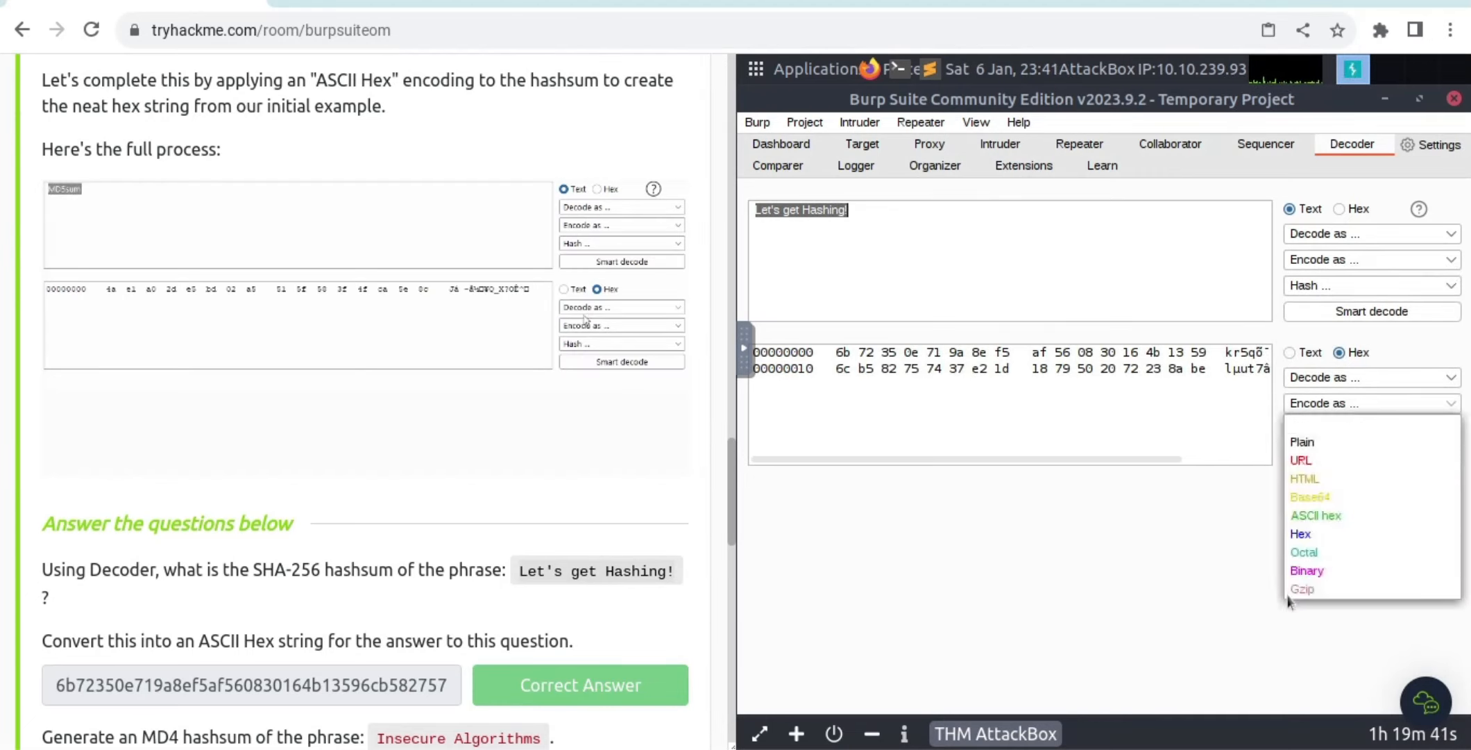
click(1359, 519)
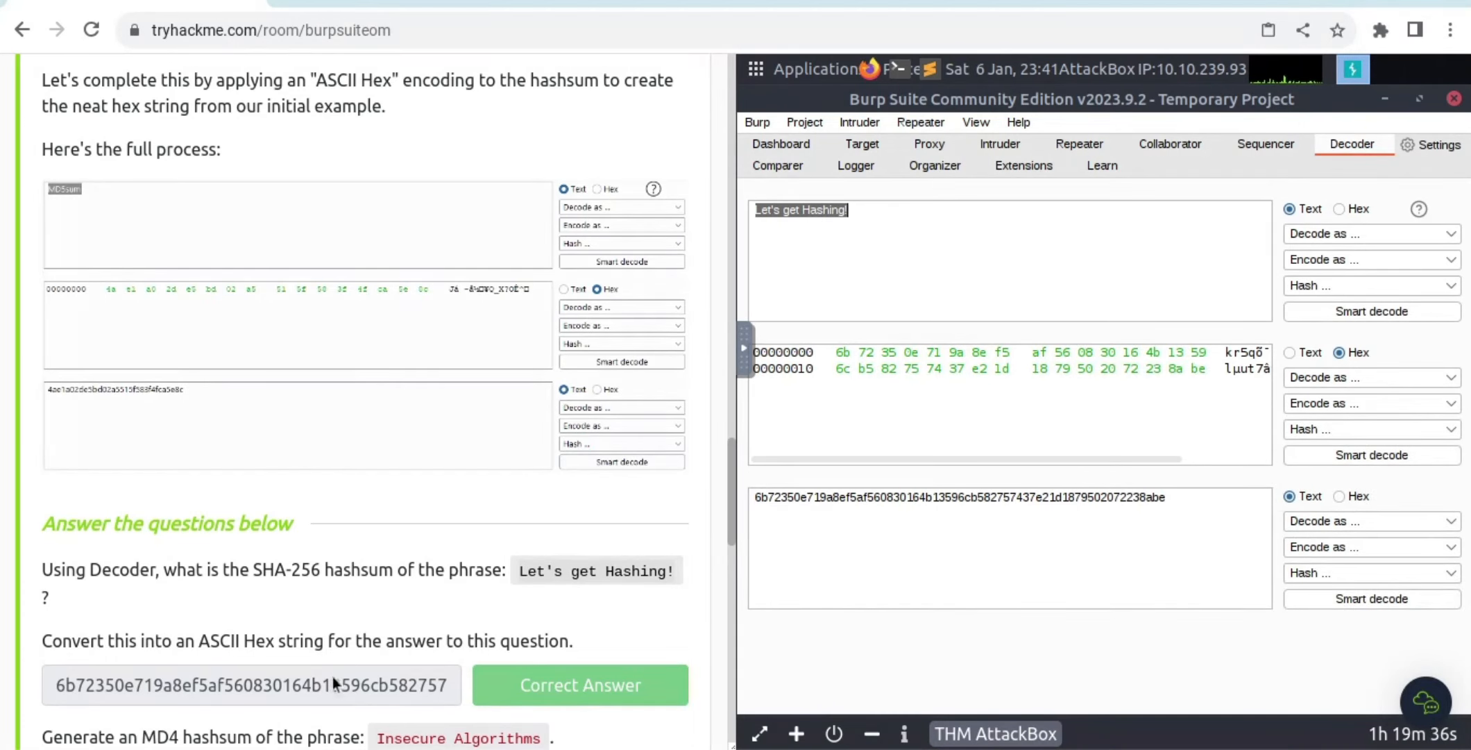
scroll(333, 674, down, 1)
scroll(332, 674, down, 1)
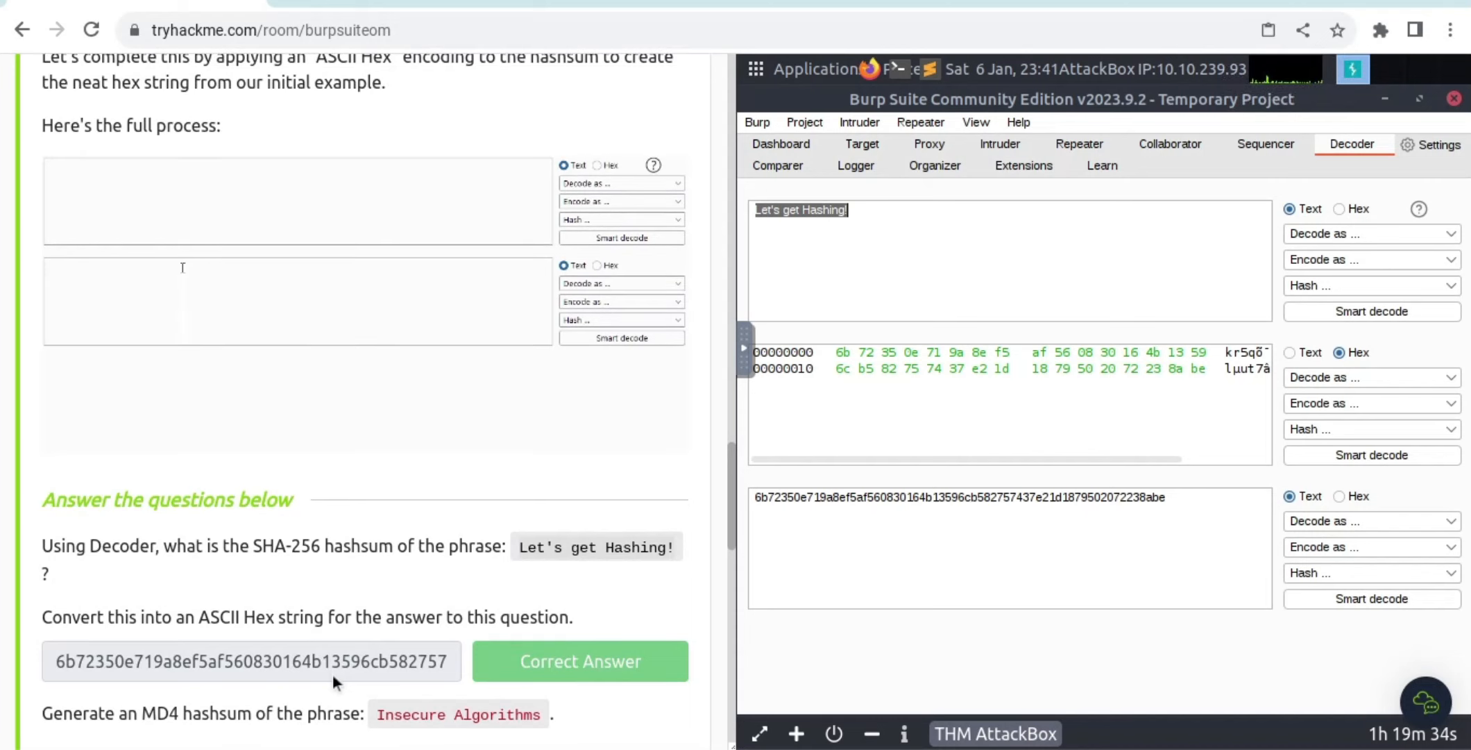
scroll(333, 674, down, 3)
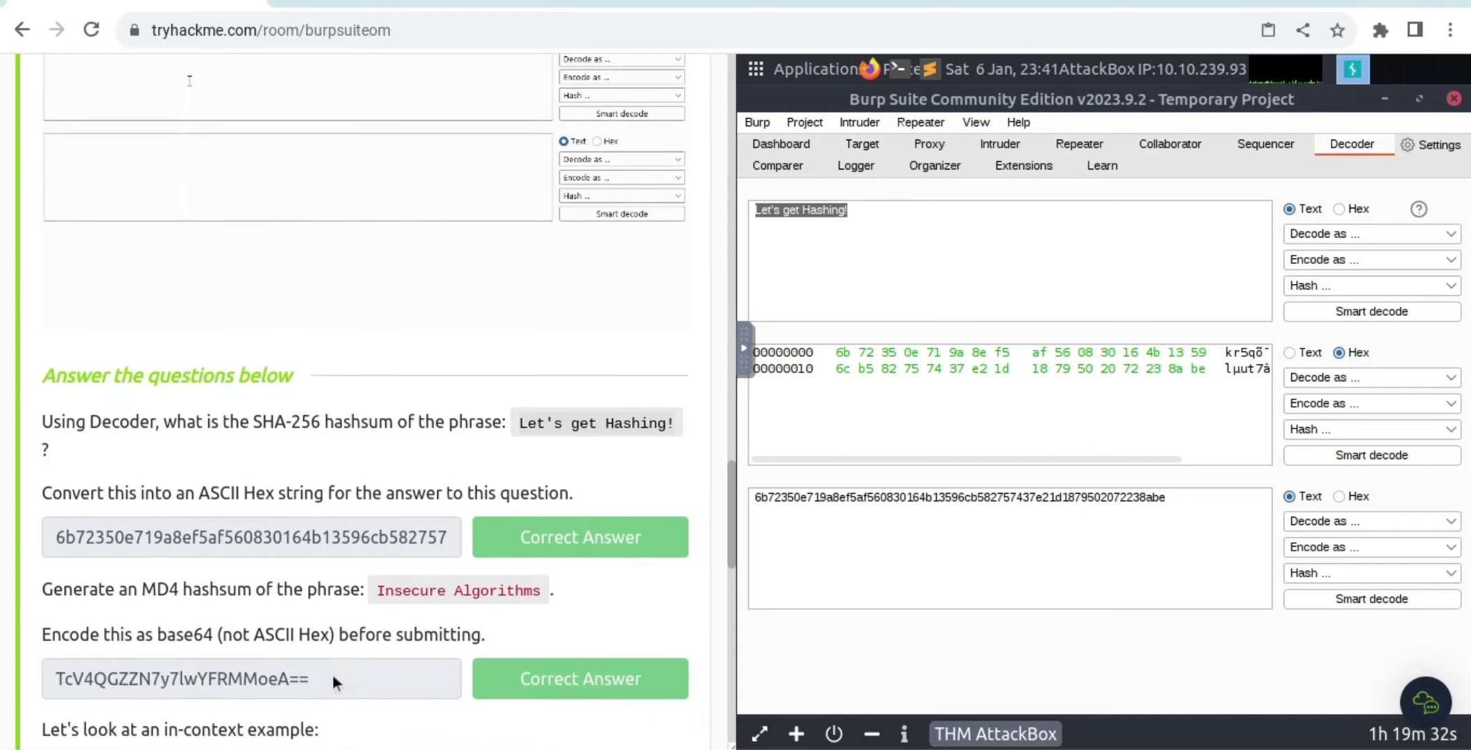
scroll(332, 674, down, 5)
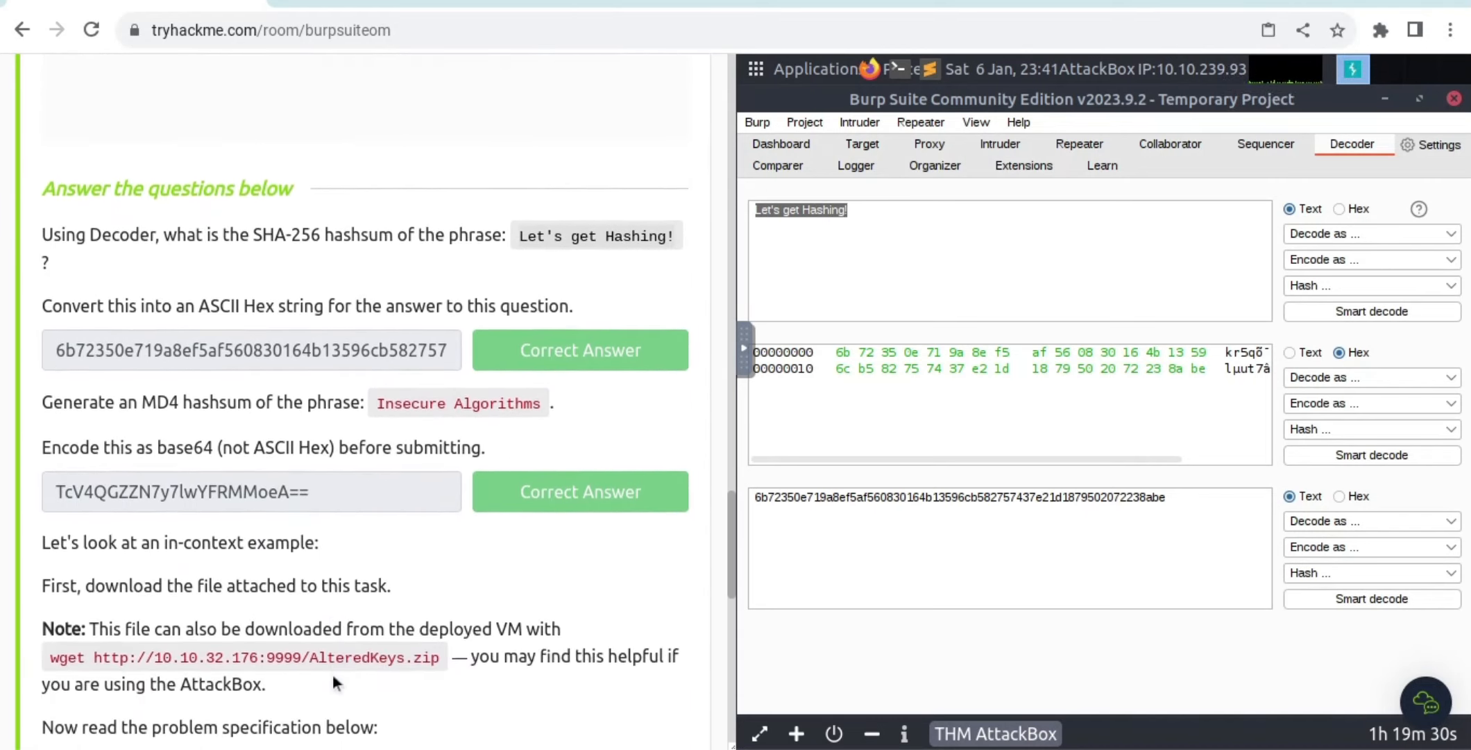
scroll(332, 674, down, 2)
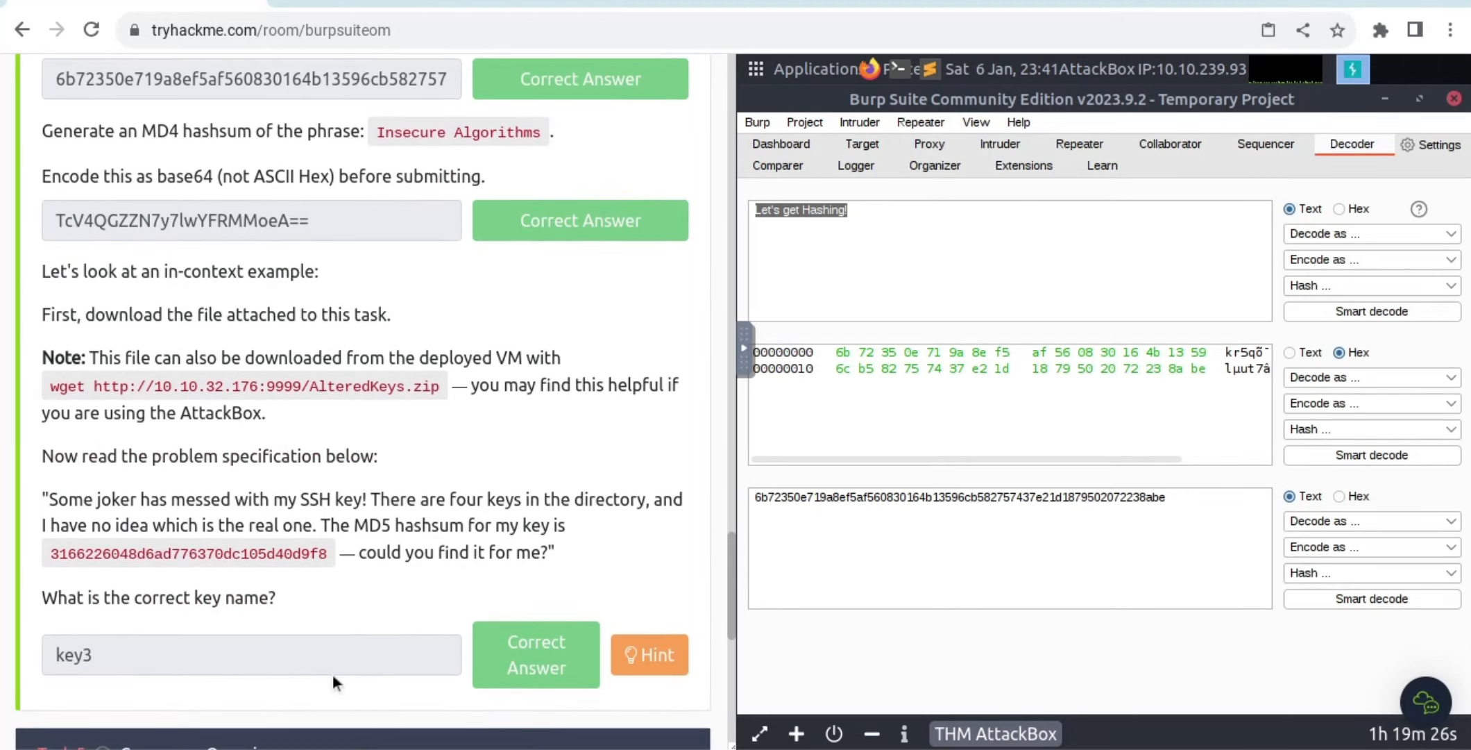
Step: Replace the first Decoder input with the next question's phrase "Insecure Algorithms"
scroll(332, 674, up, 3)
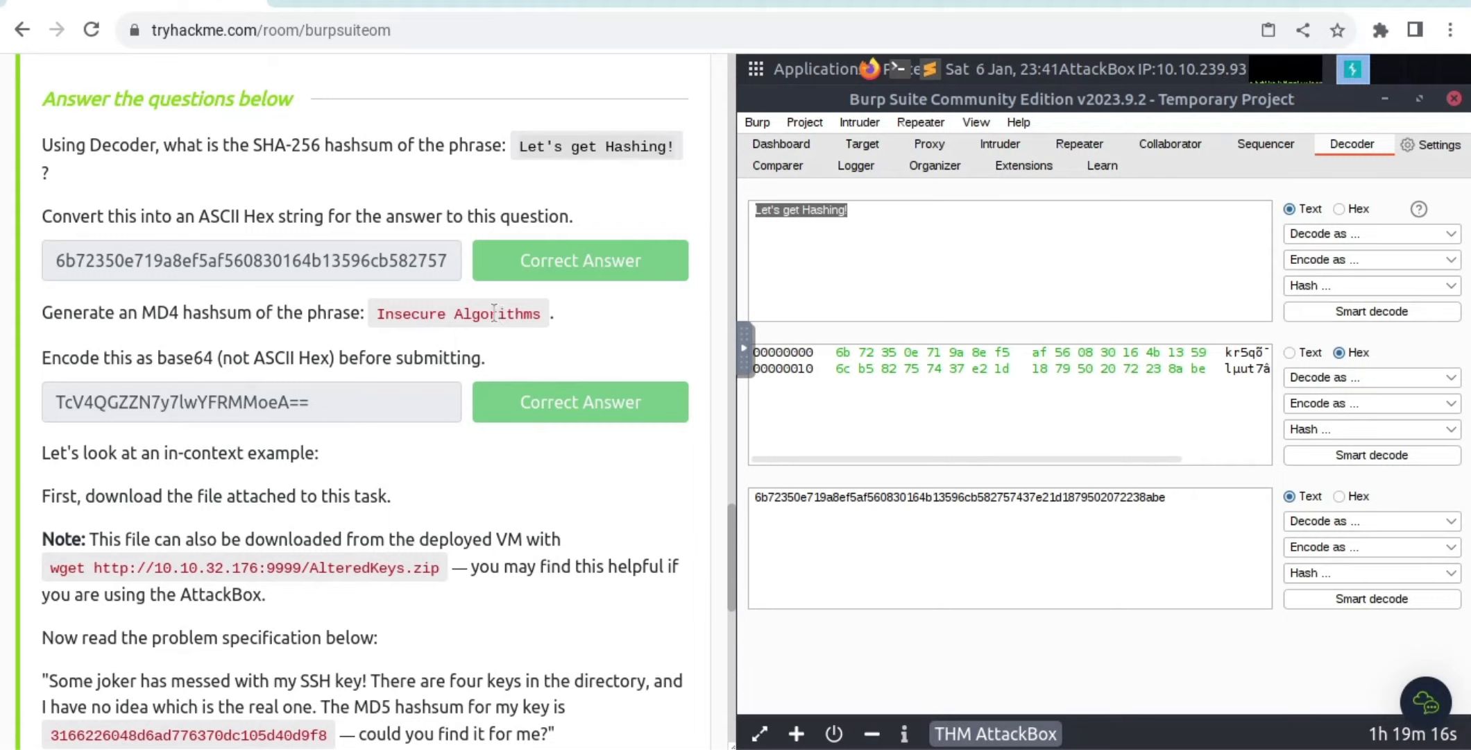
drag(377, 316, 546, 301)
key(ctrl+c)
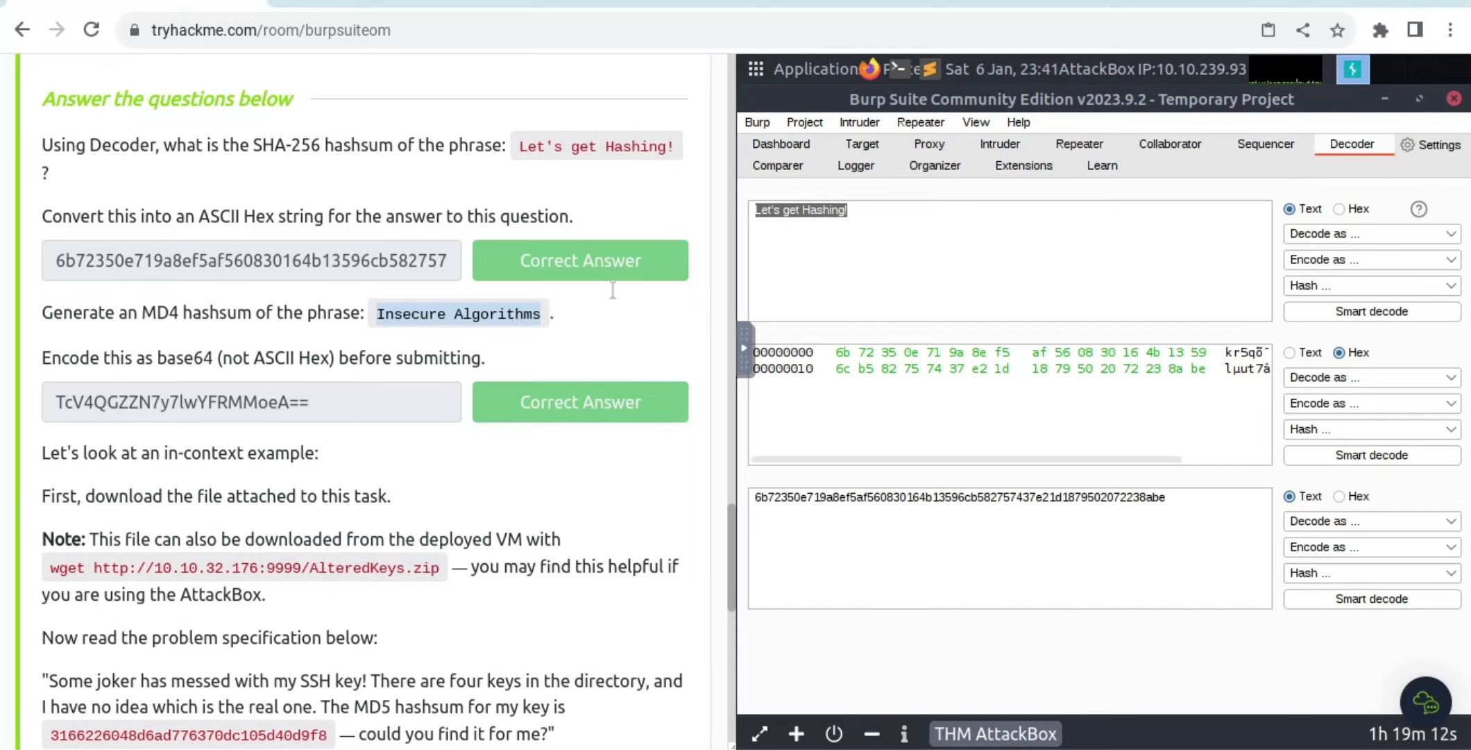
click(833, 290)
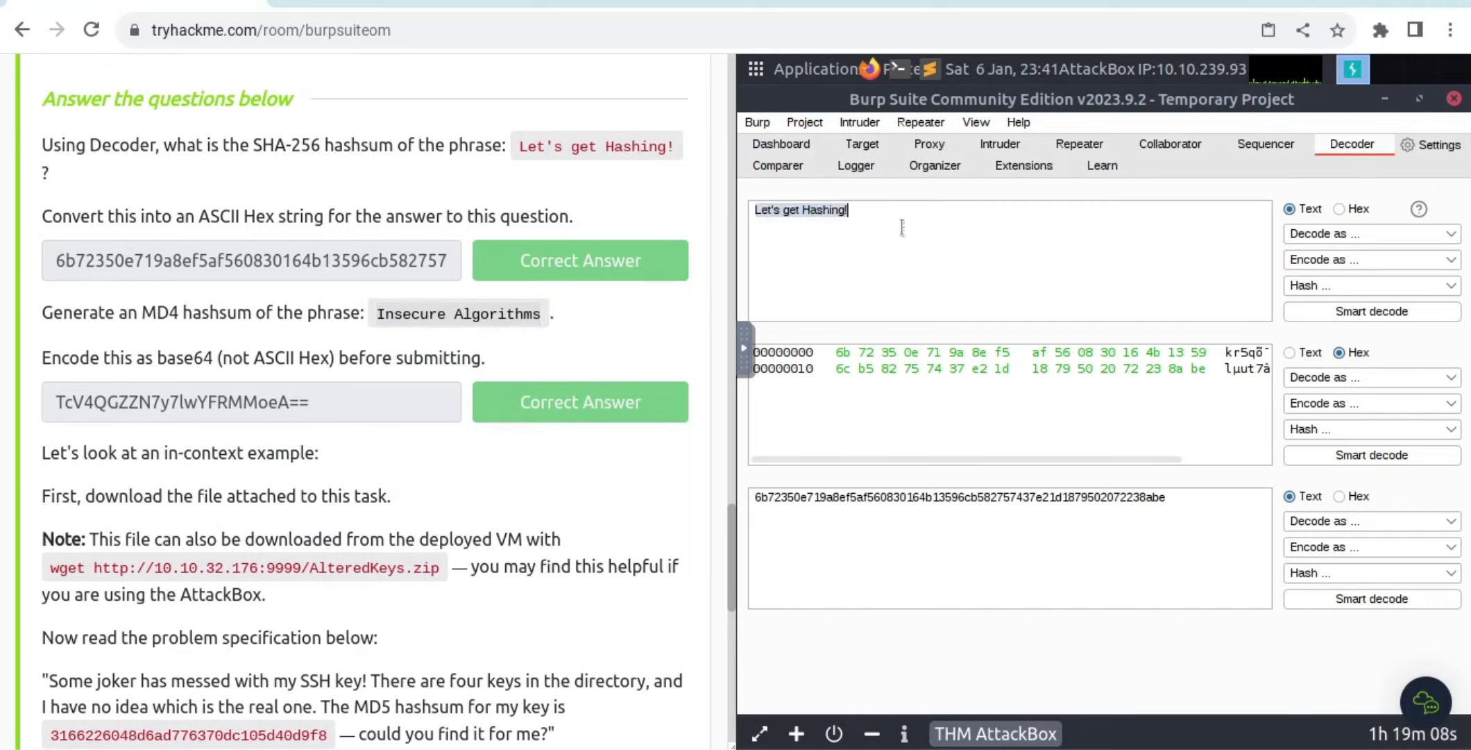
key(ctrl+v)
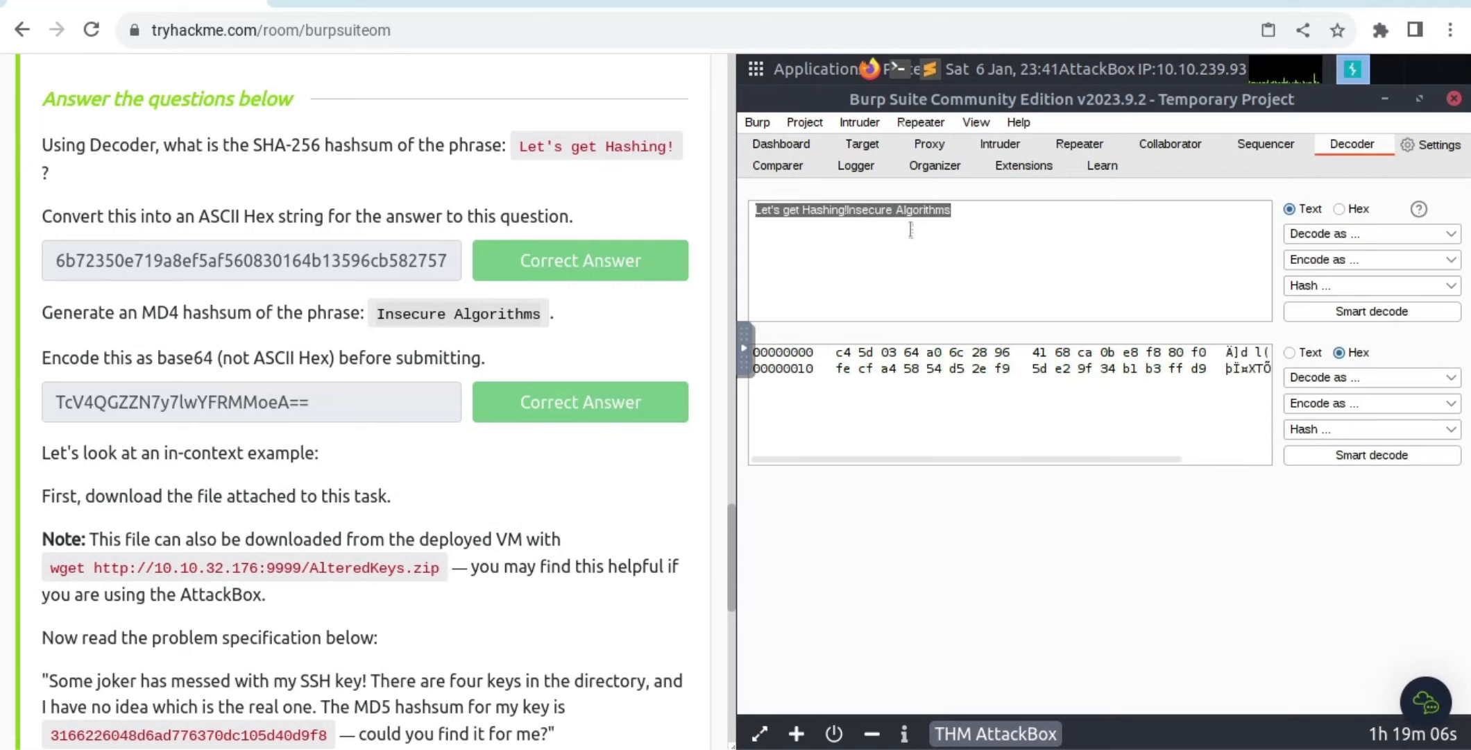
drag(995, 228, 740, 204)
key(BackSpace)
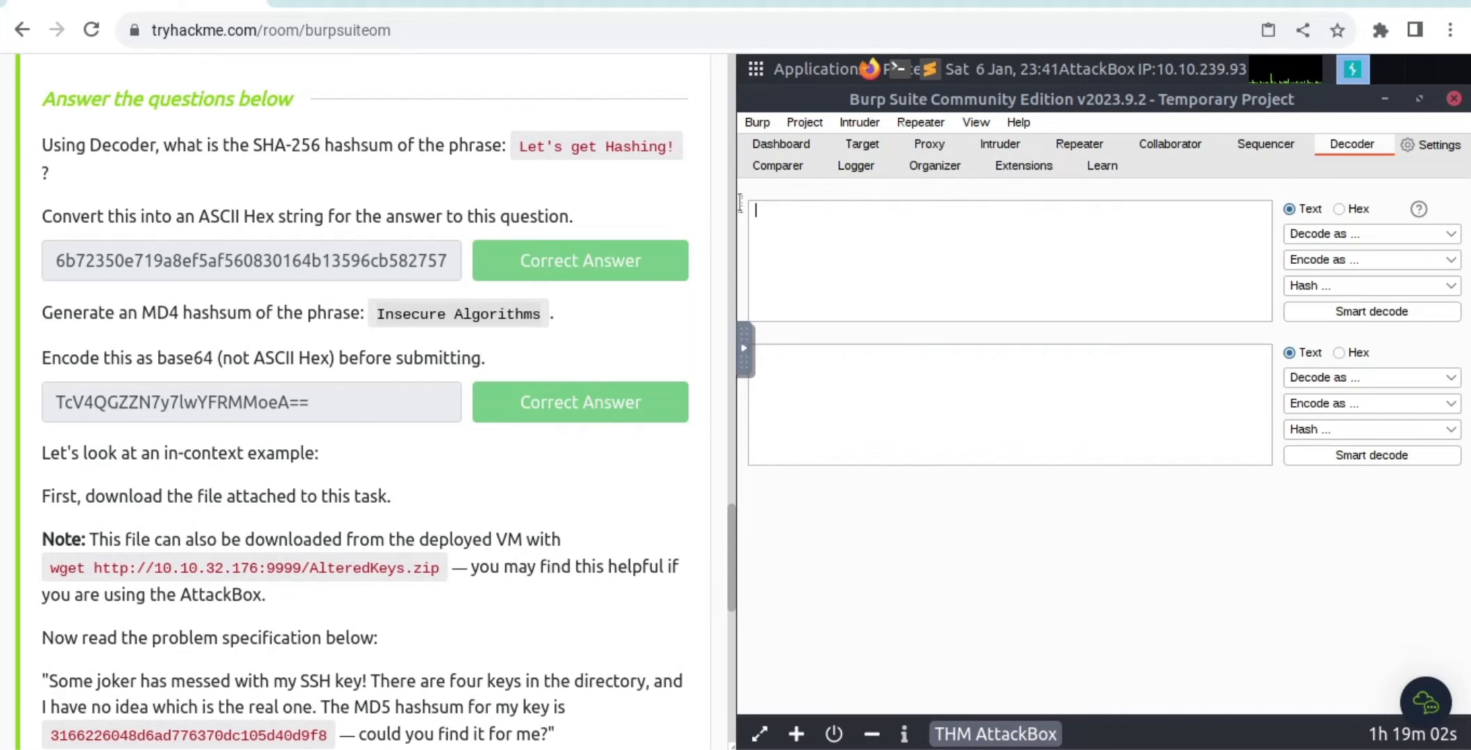
key(ctrl+v)
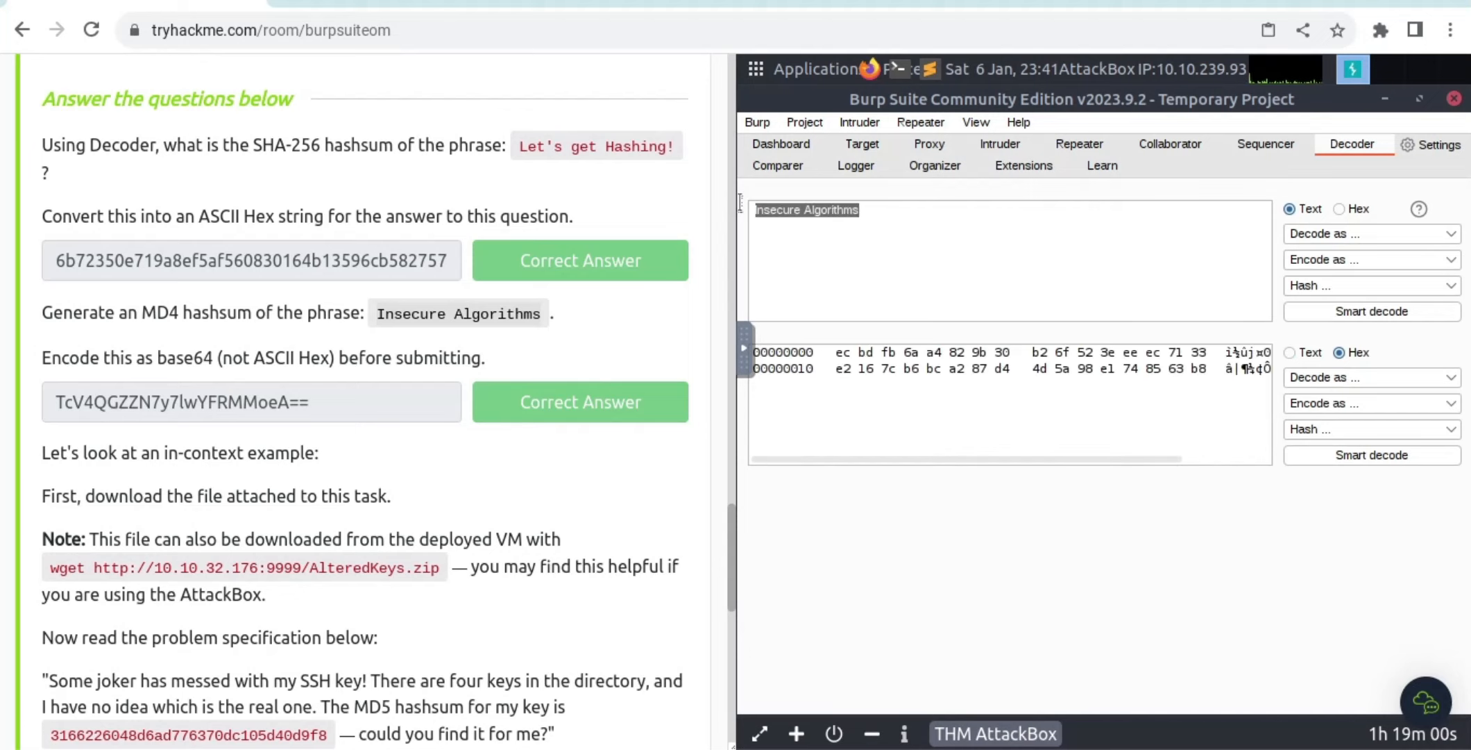
Step: Hash the phrase "Insecure Algorithms" with MD4 and encode the resulting hash as Base64
click(1404, 287)
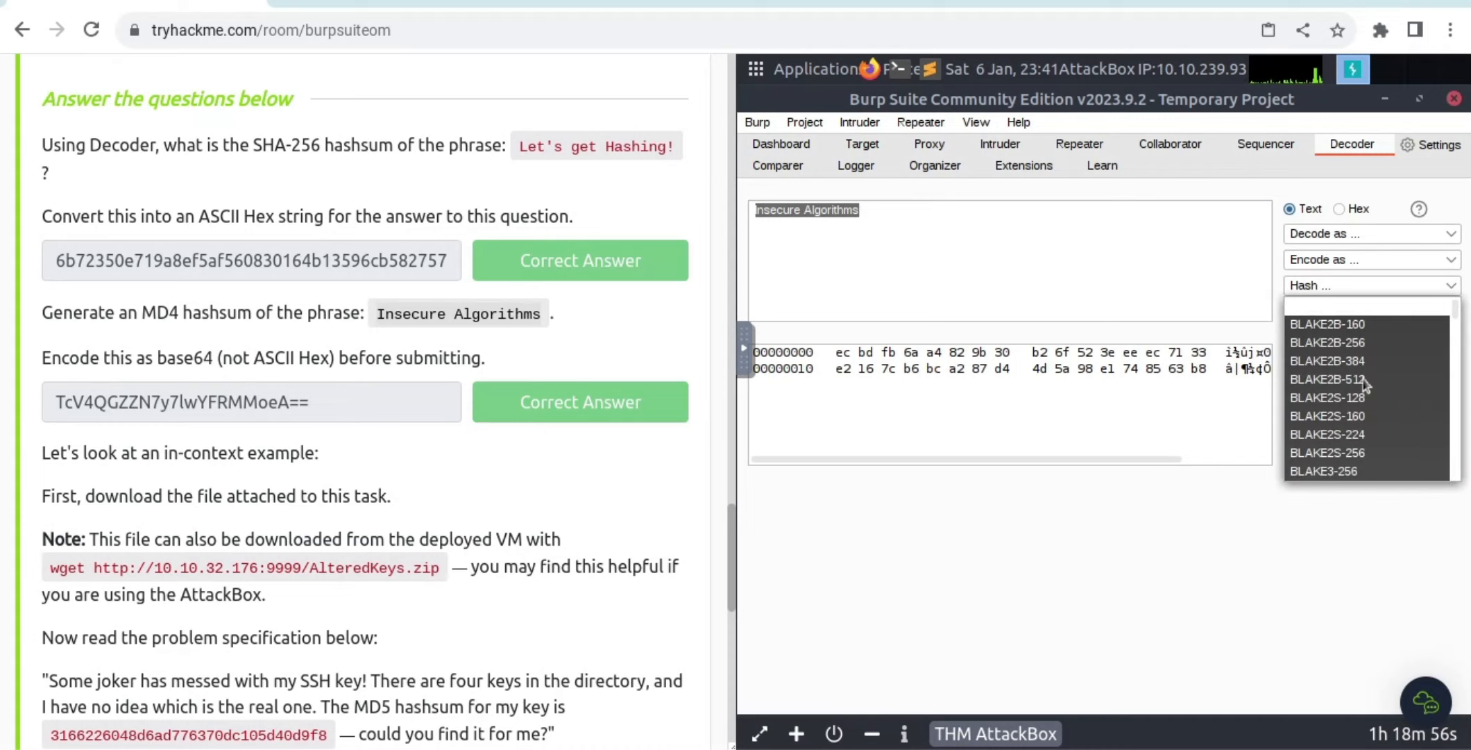
scroll(1366, 386, down, 6)
scroll(1365, 384, down, 2)
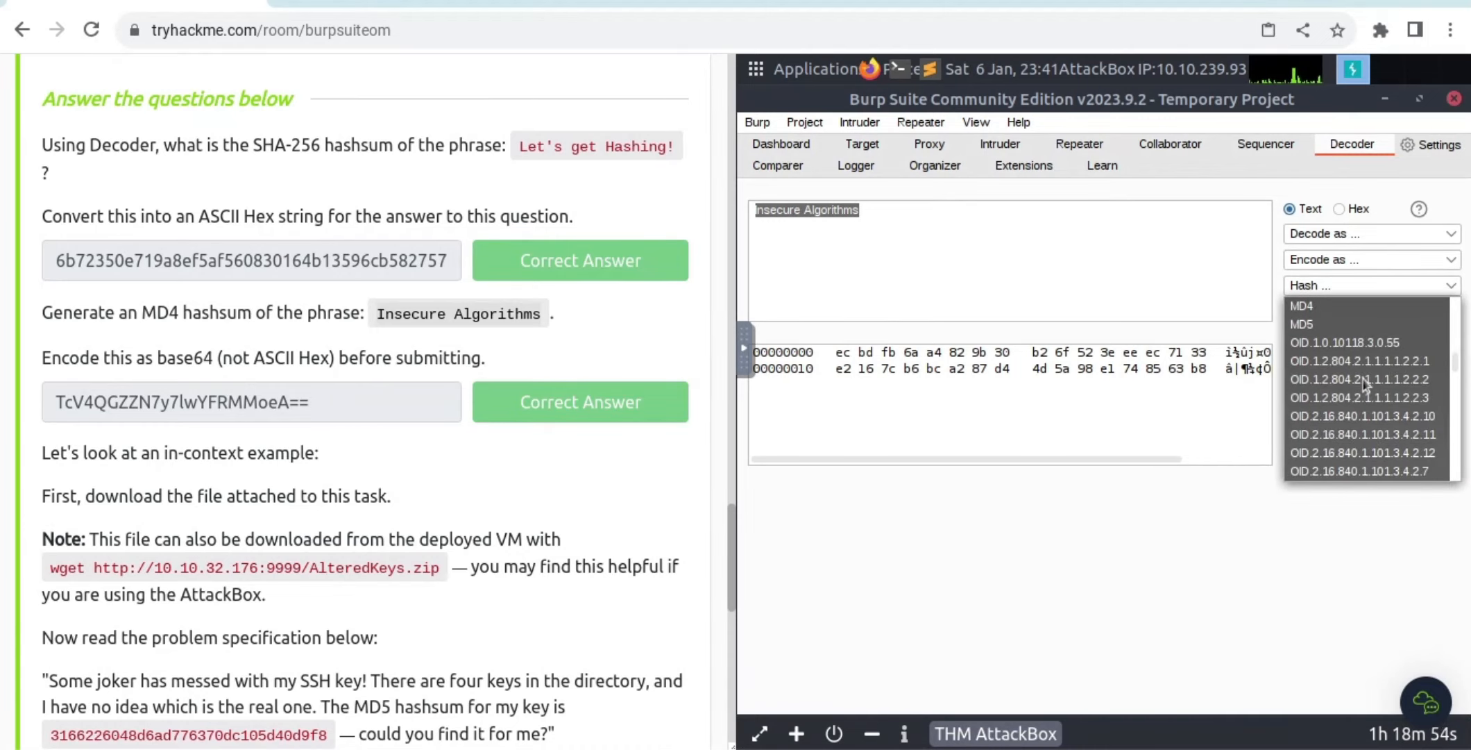
click(1316, 307)
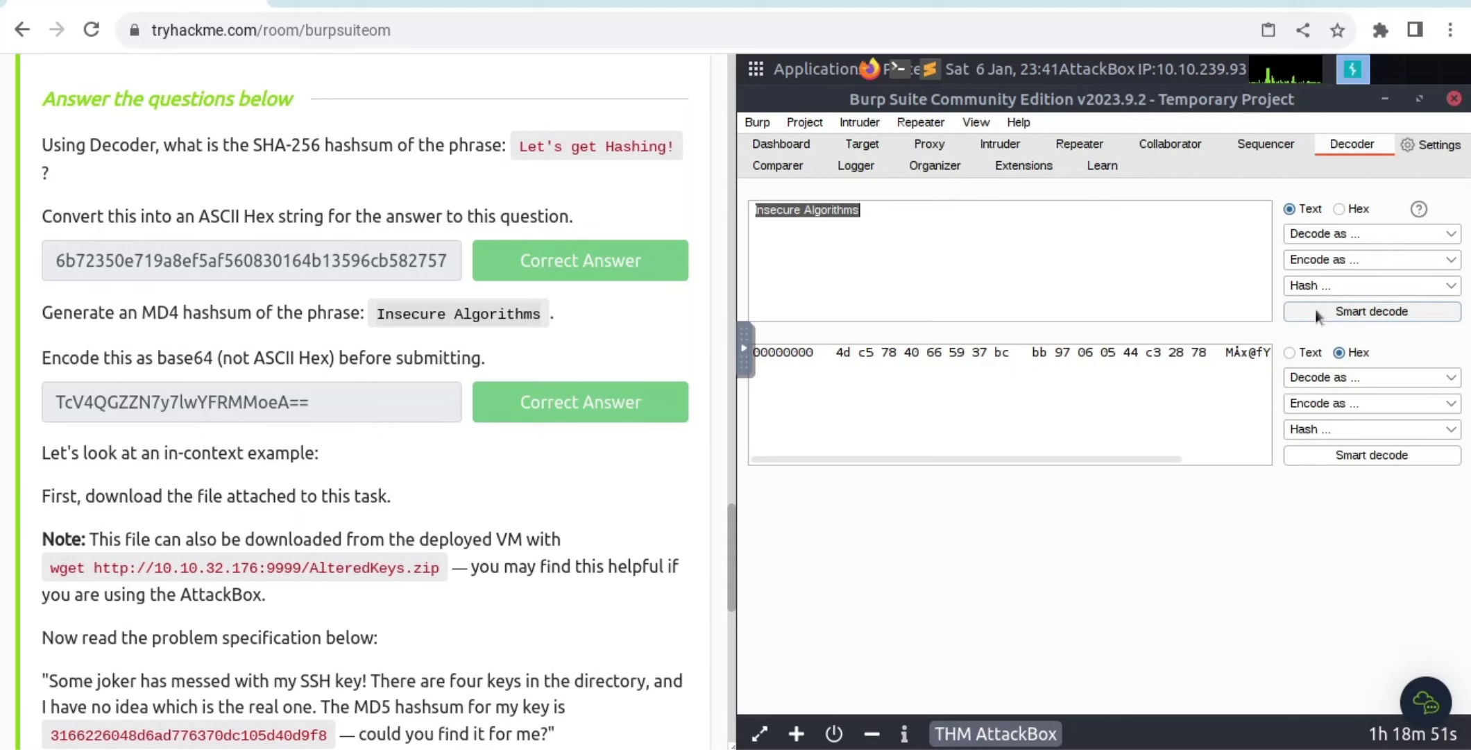
click(1324, 404)
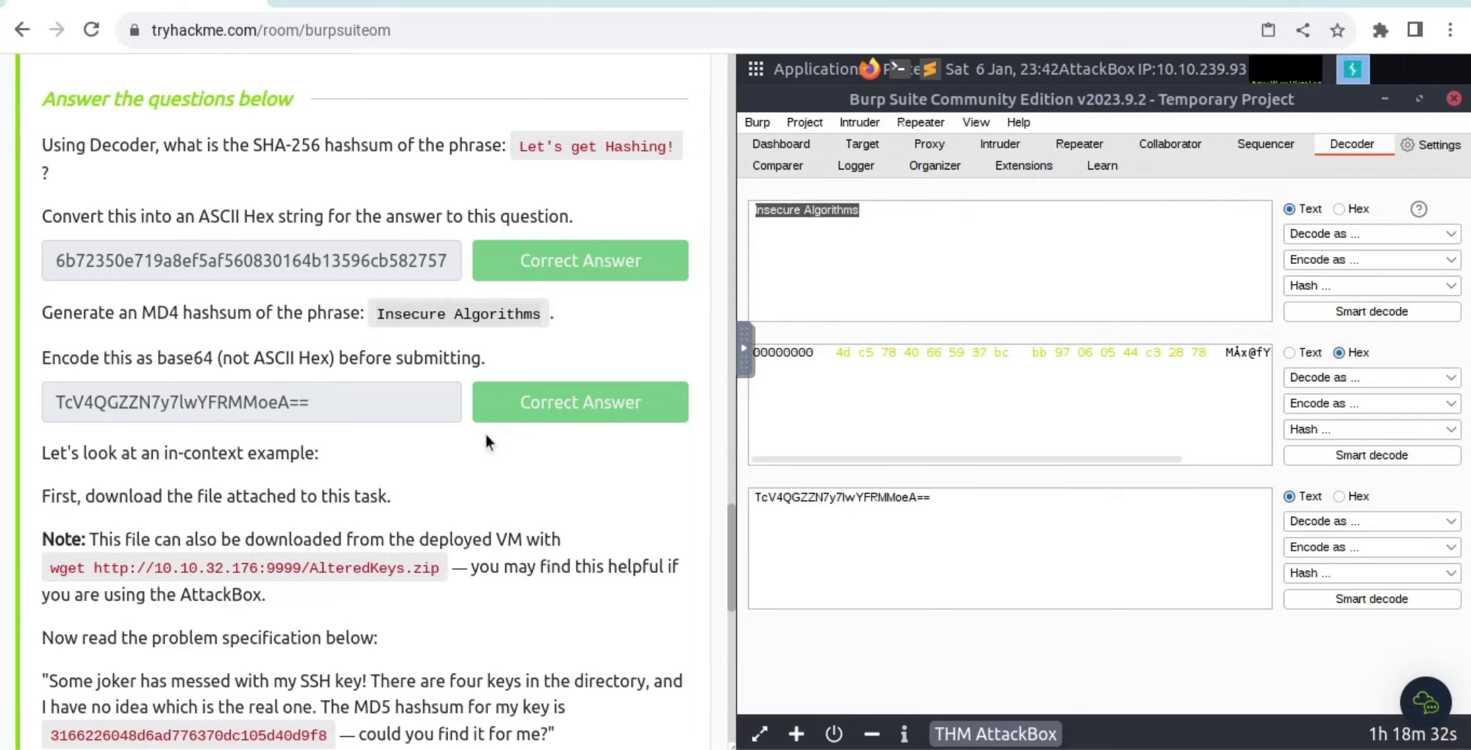
Step: Look over Task 4's download option, then copy the wget command for AlteredKeys.zip from the task's note
scroll(487, 435, up, 15)
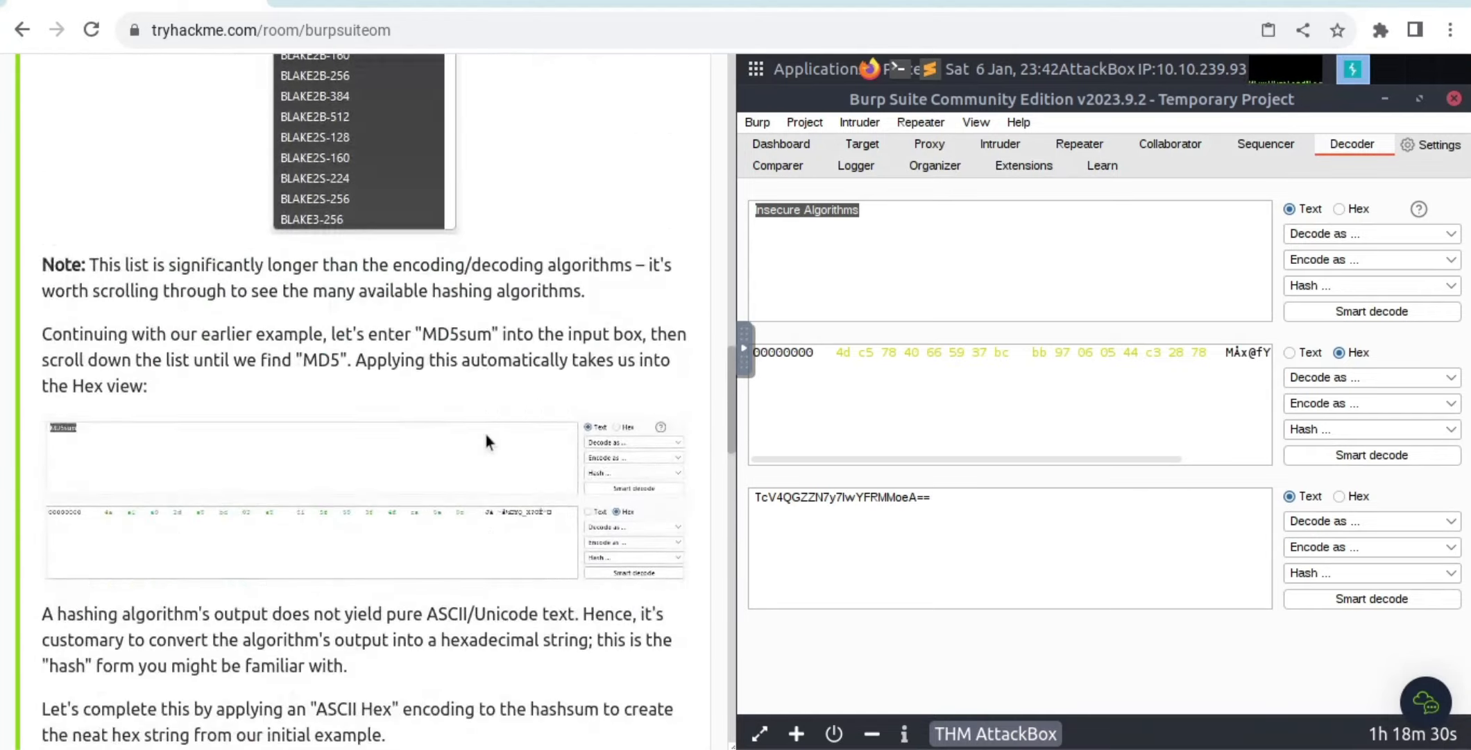
scroll(487, 434, up, 10)
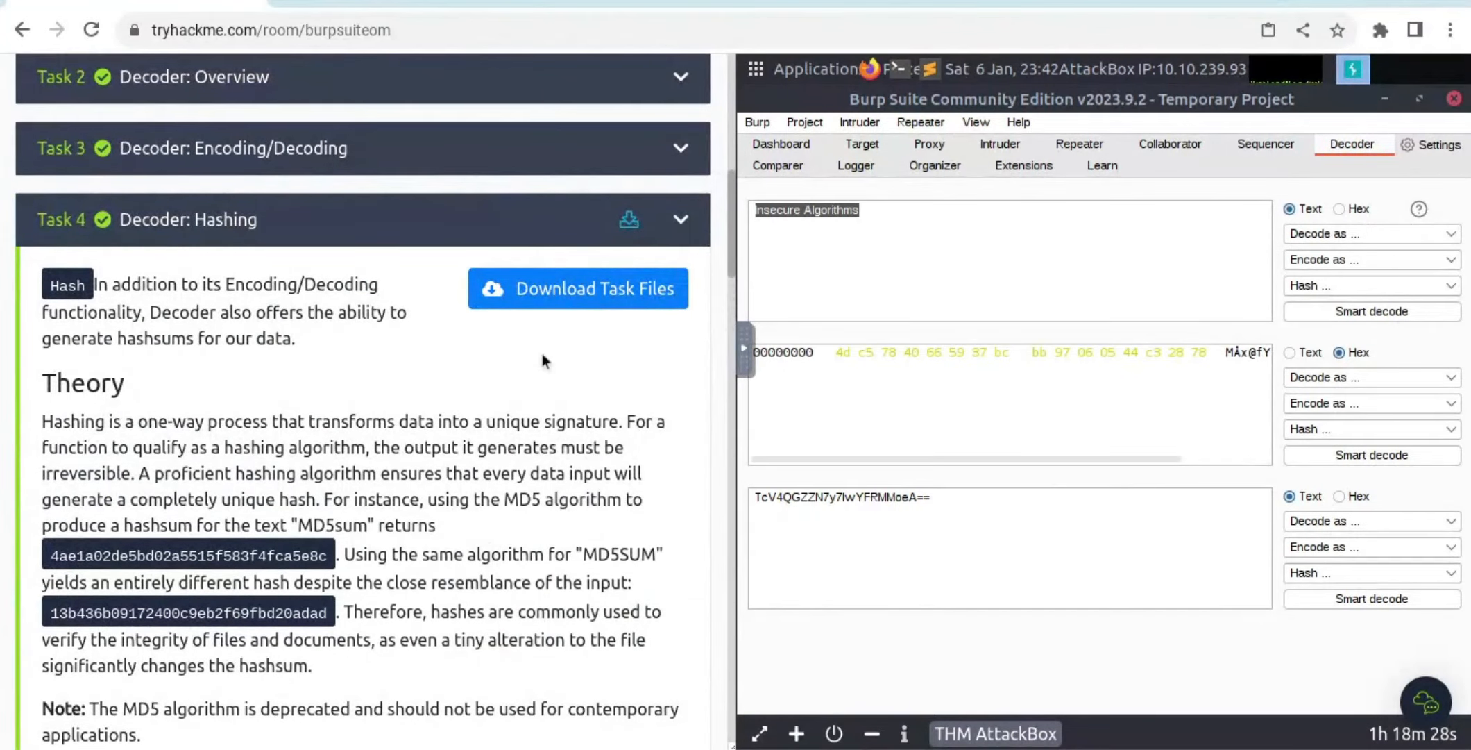
scroll(440, 527, down, 15)
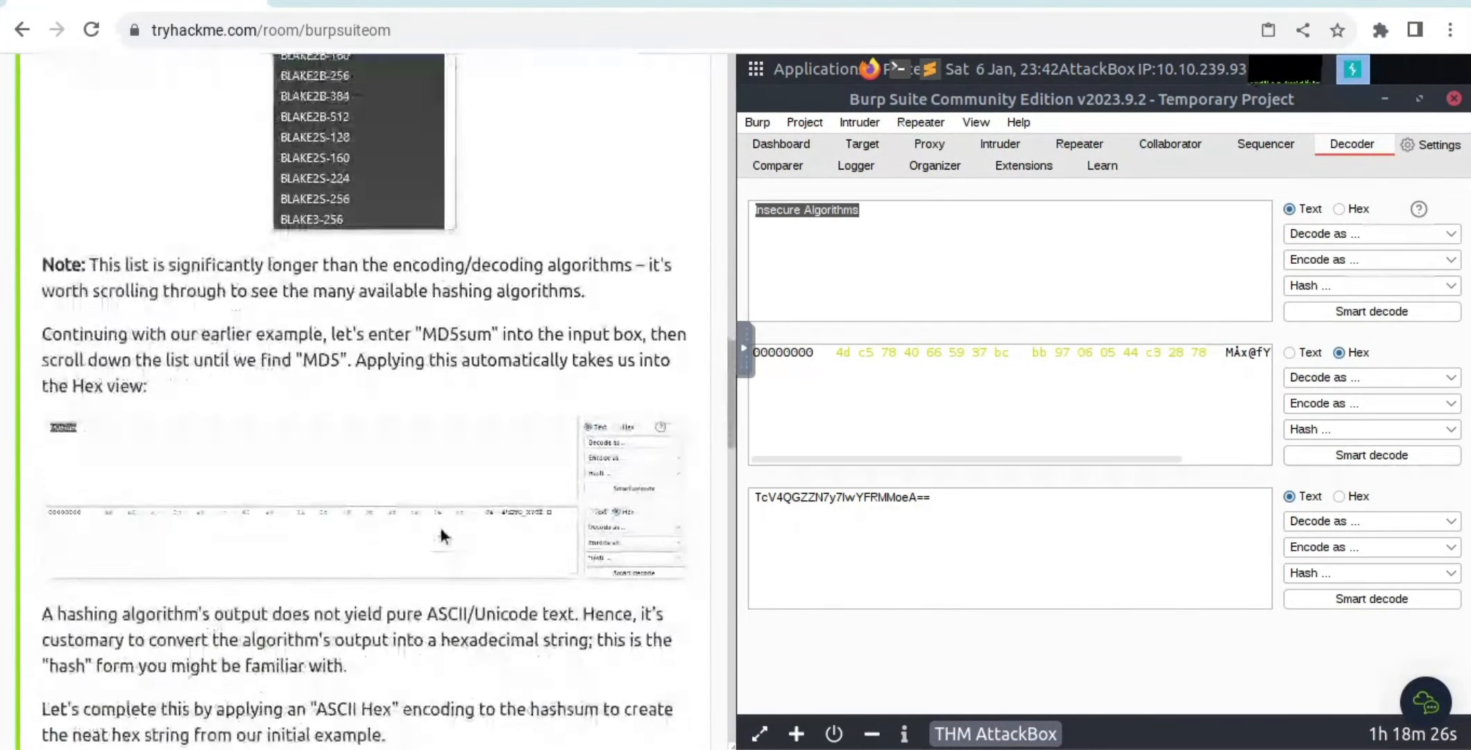
scroll(440, 528, down, 13)
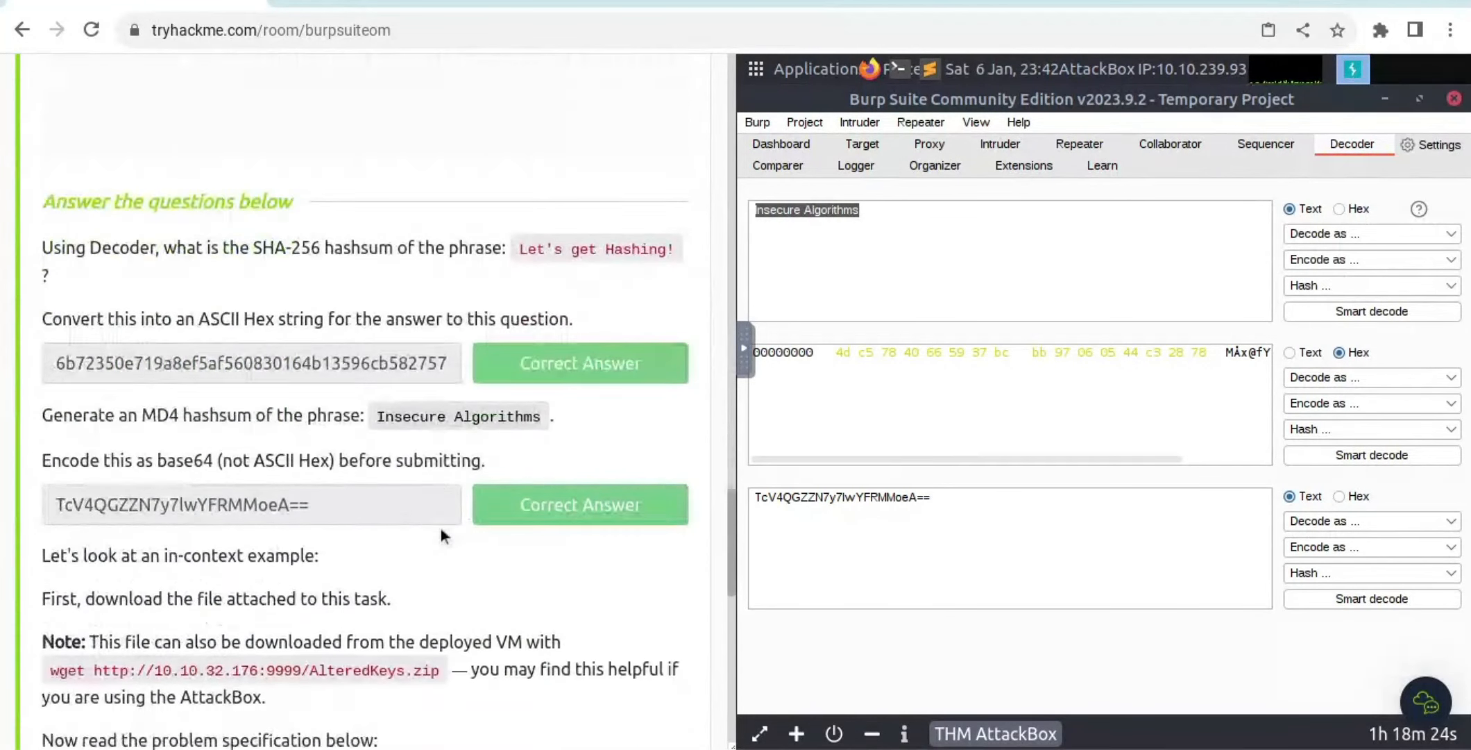
scroll(440, 534, down, 2)
scroll(440, 527, down, 1)
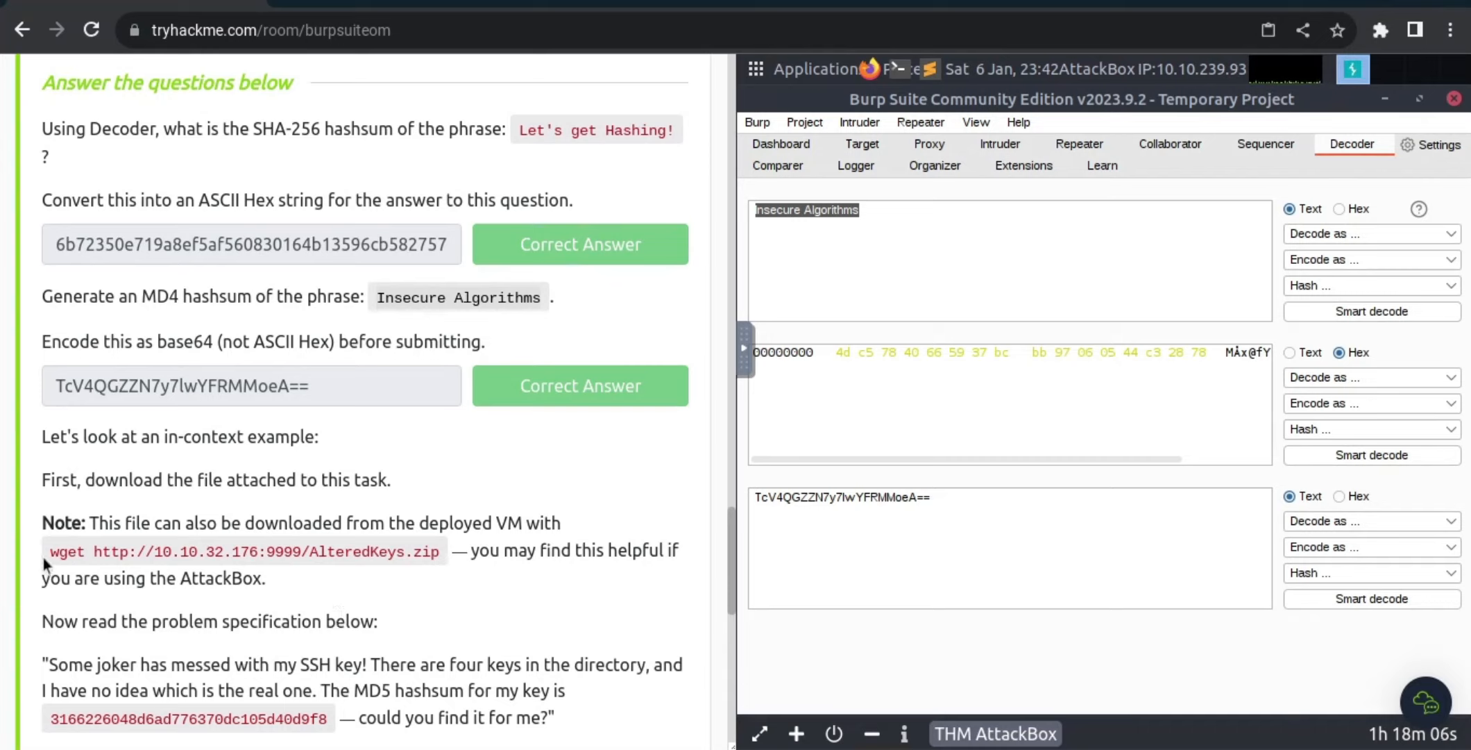
drag(45, 551, 438, 555)
key(ctrl+c)
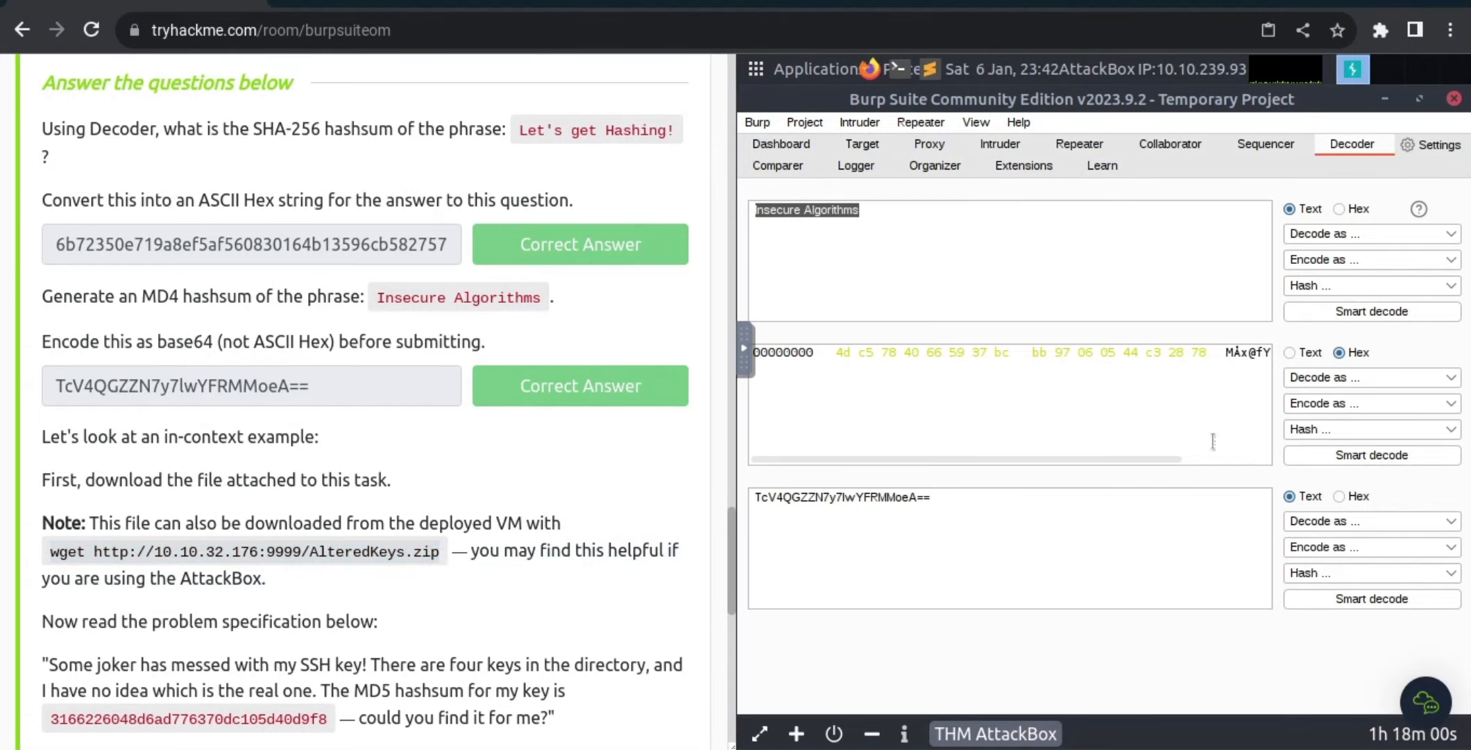
mouse_move(1466, 425)
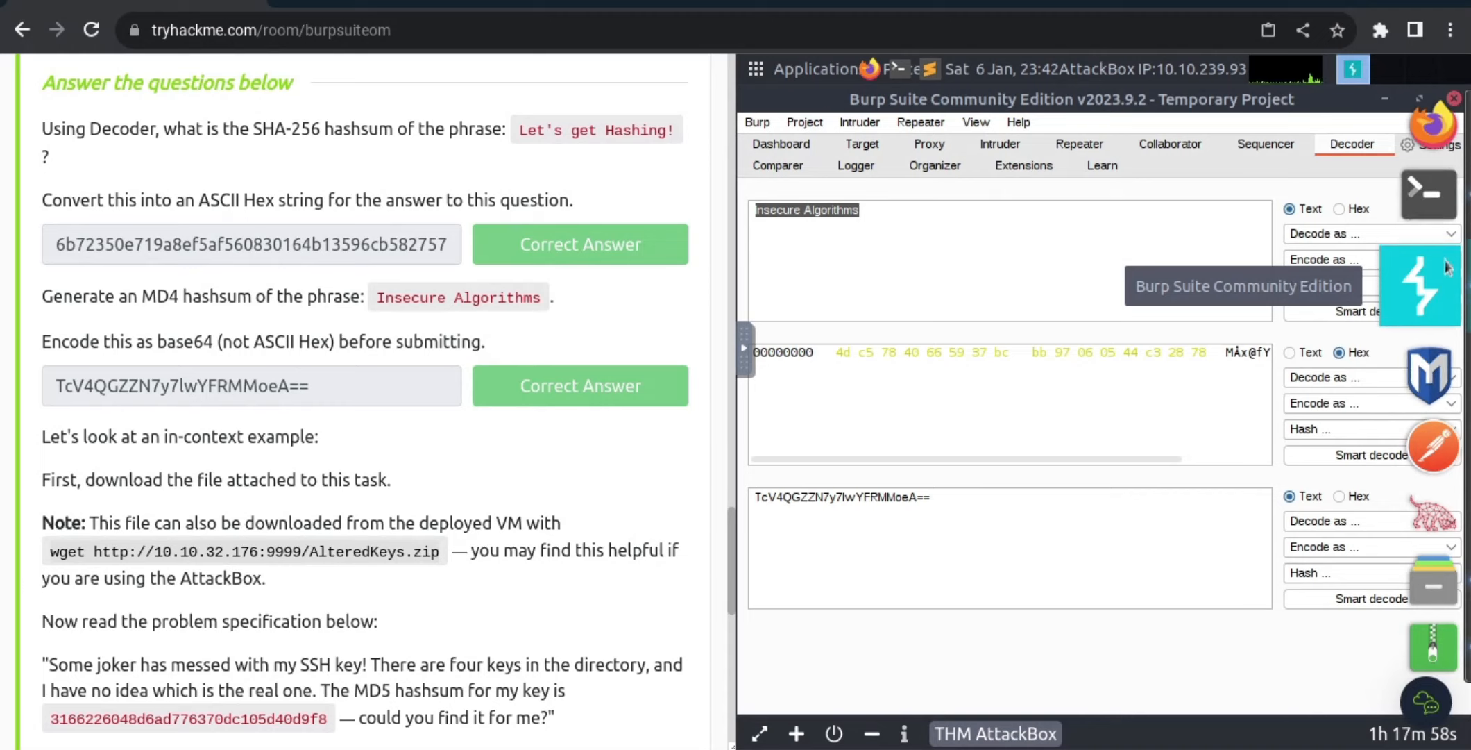
click(1440, 234)
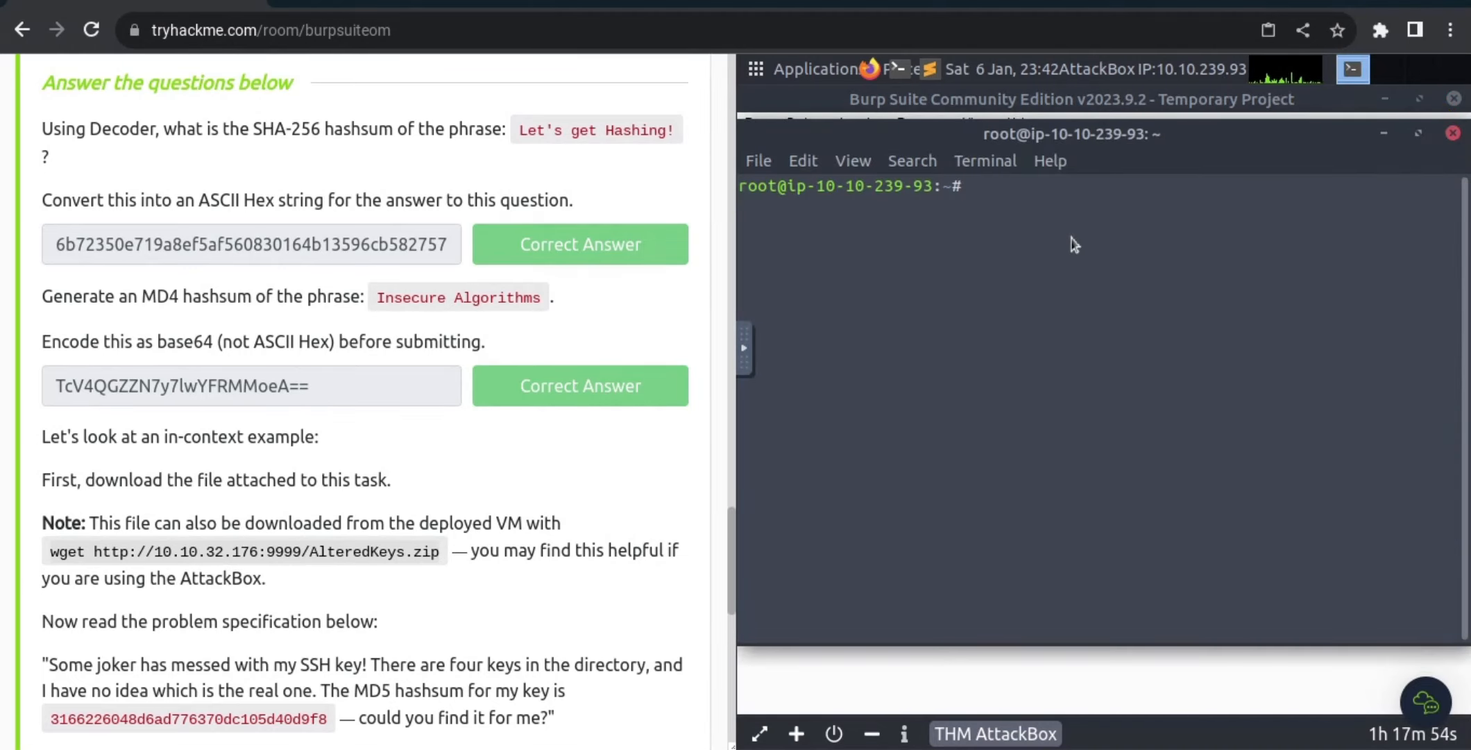
key(ctrl+v)
key(ctrl+v)
key(BackSpace)
click(804, 161)
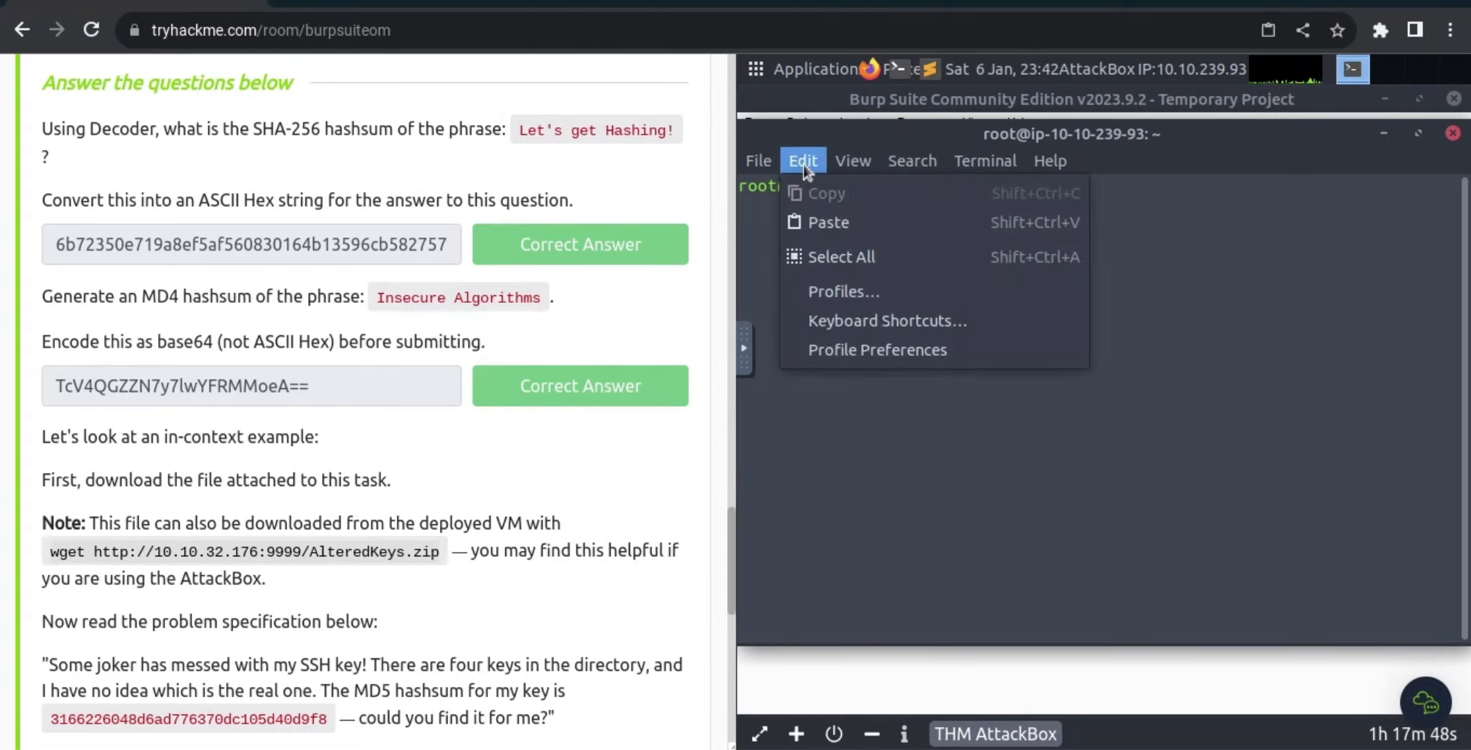
click(840, 221)
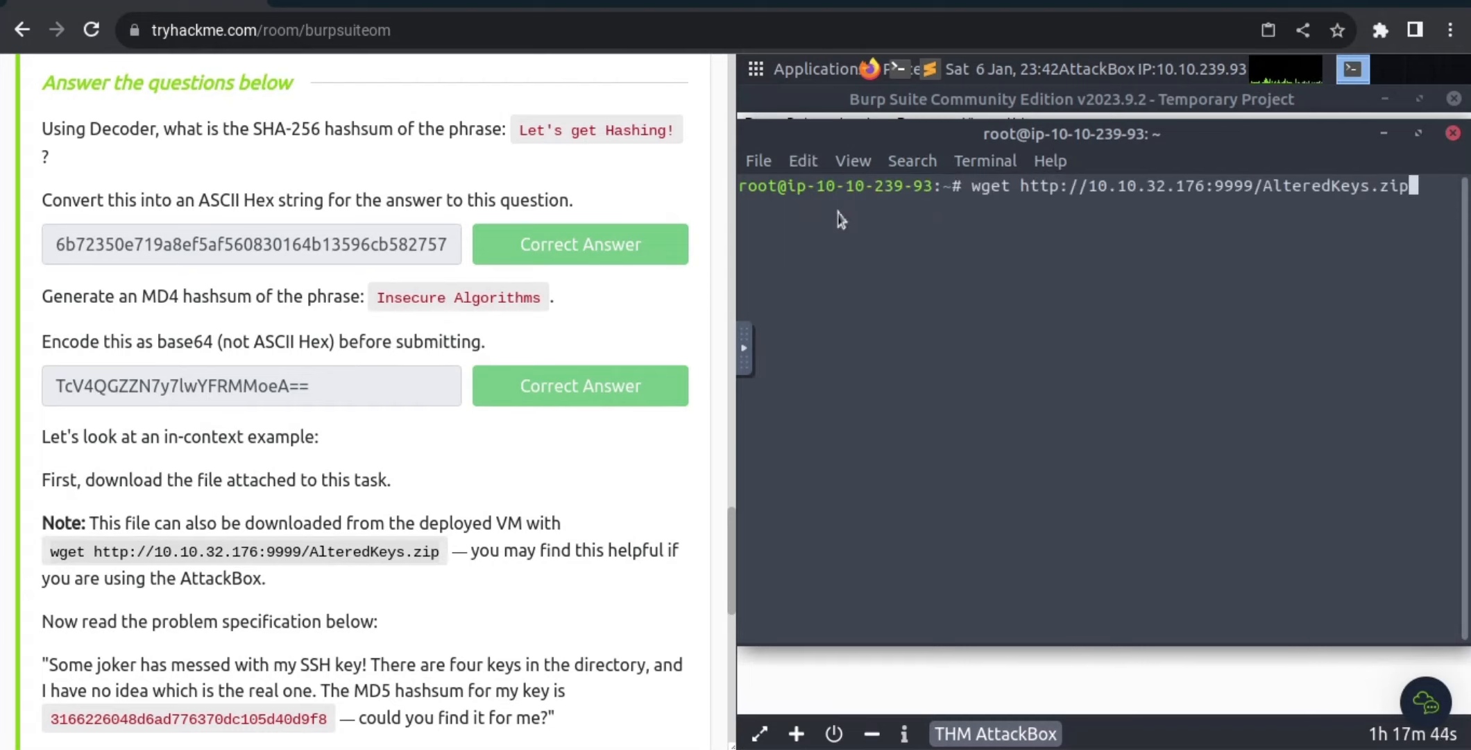
key(Return)
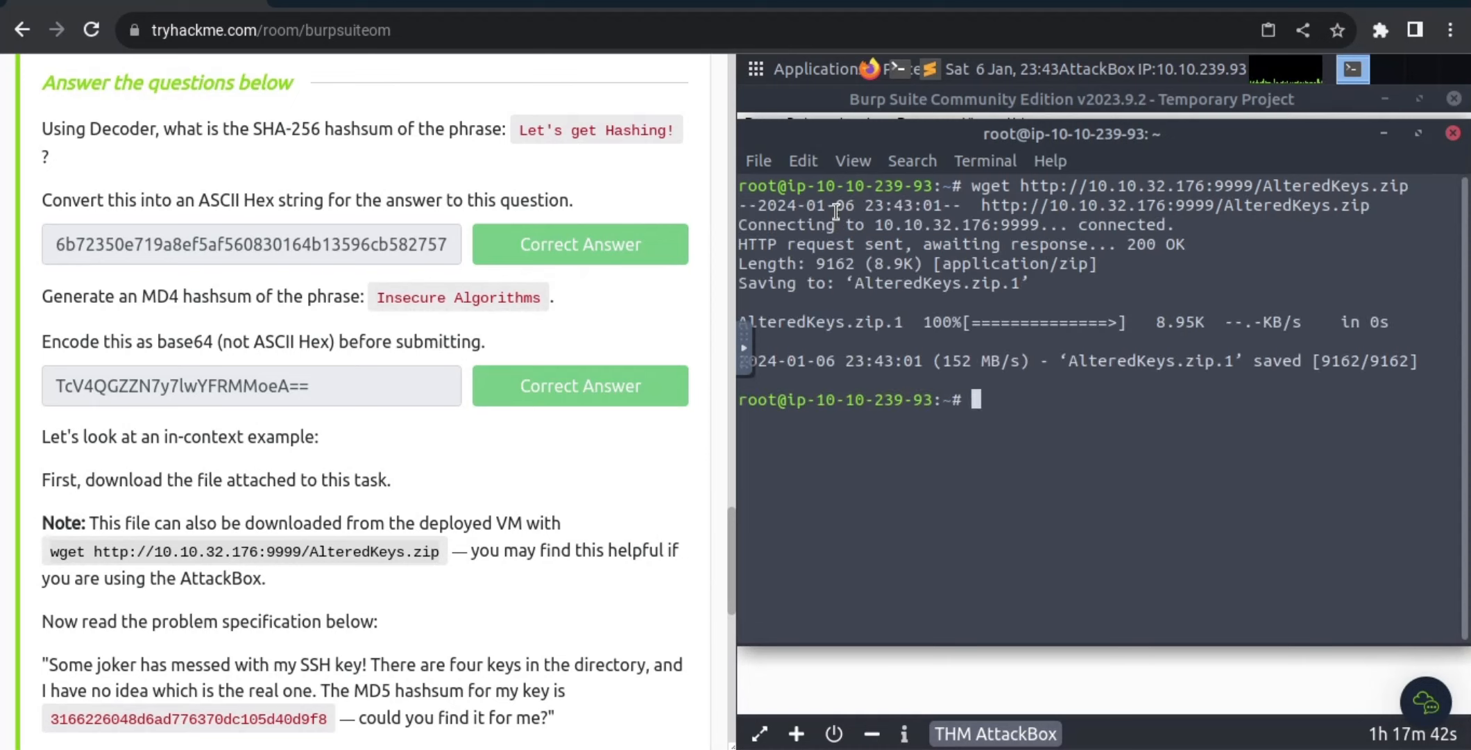
Step: Read the altered SSH key problem specification, its target MD5 hashsum and the key name question in Task 4
scroll(340, 504, down, 3)
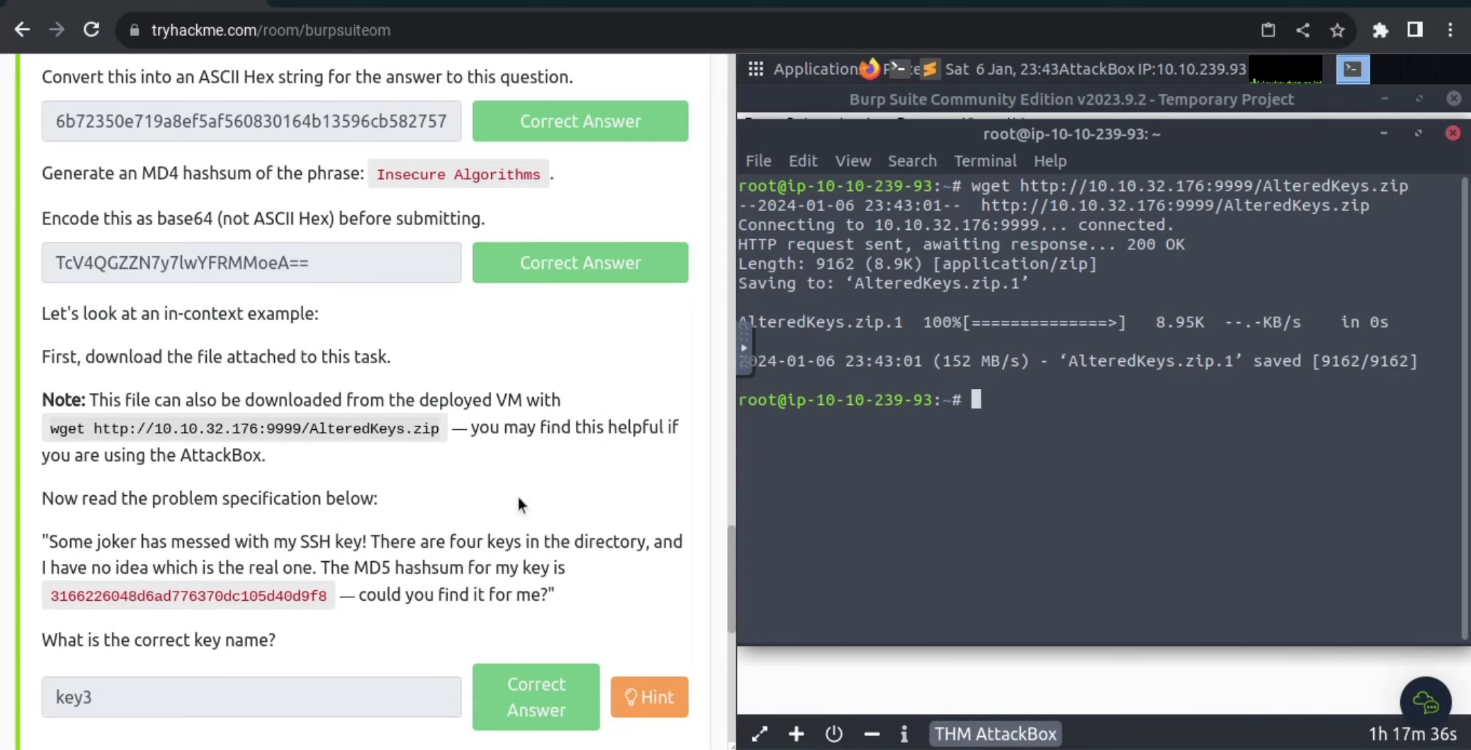
scroll(518, 498, down, 1)
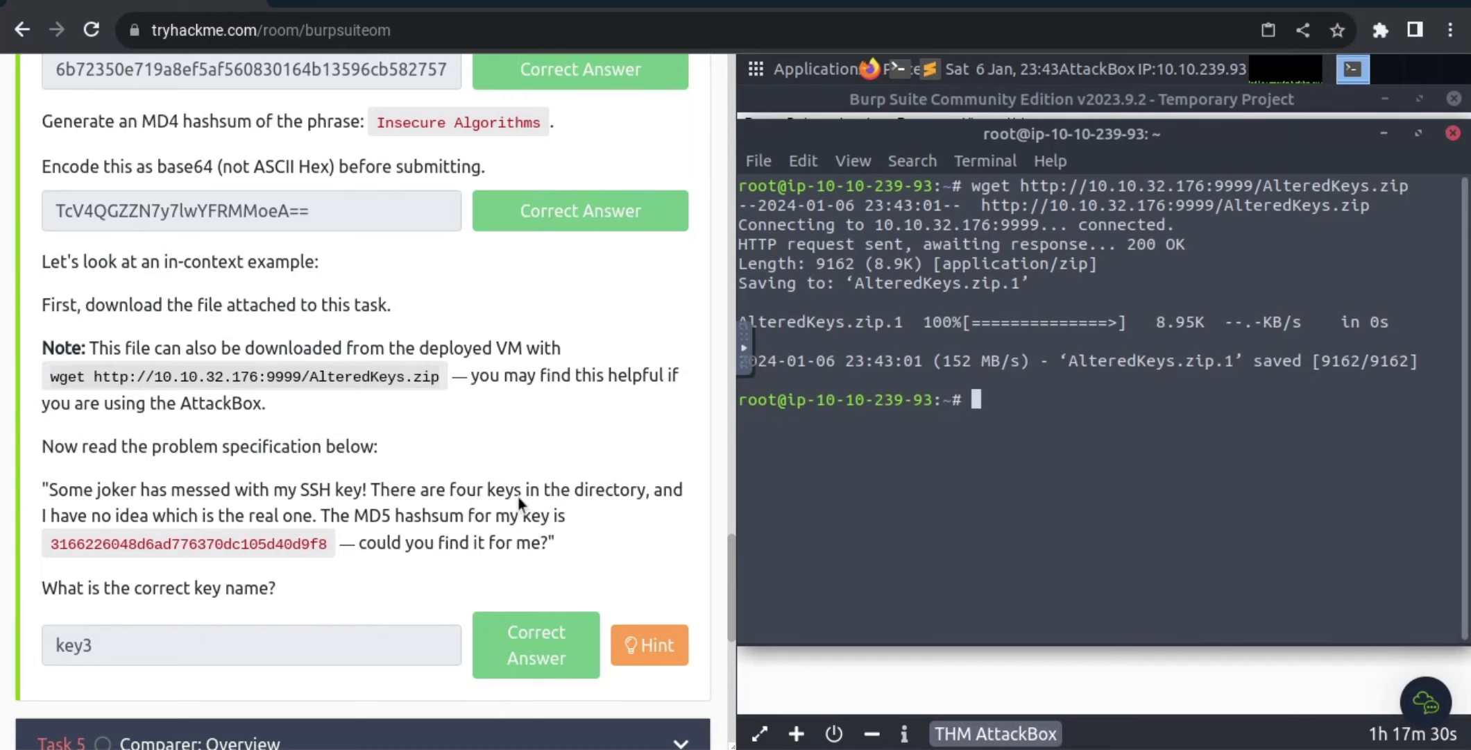
scroll(656, 519, down, 1)
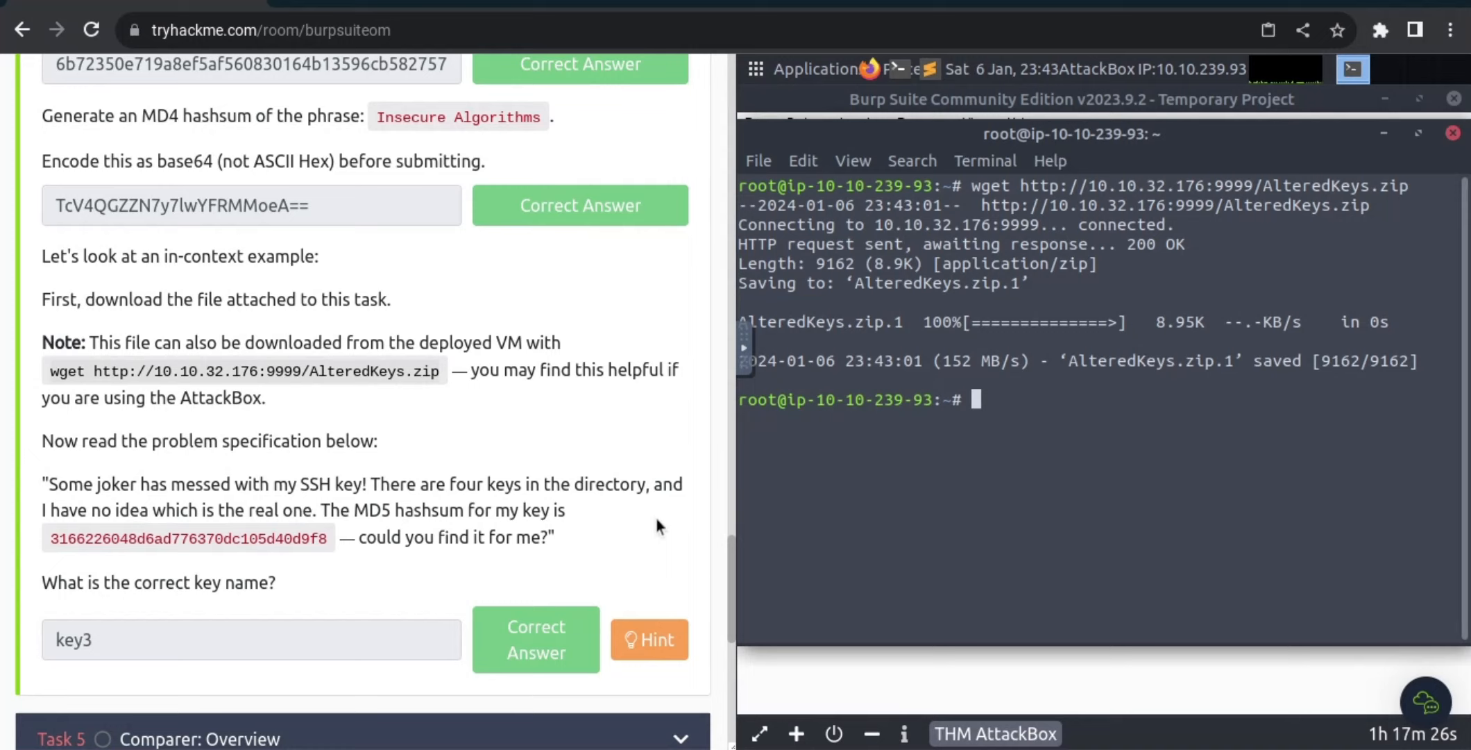
scroll(657, 519, up, 1)
scroll(656, 520, up, 1)
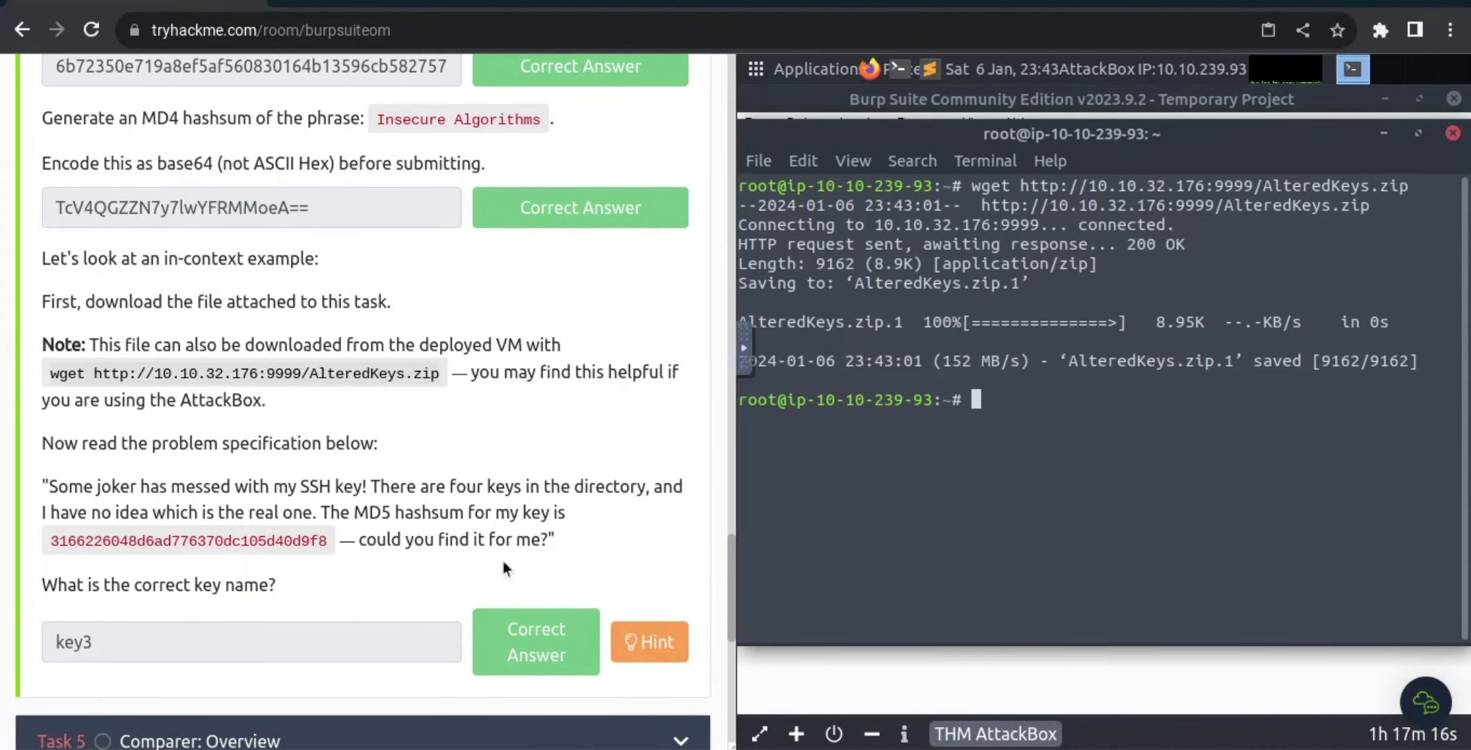
scroll(503, 561, up, 2)
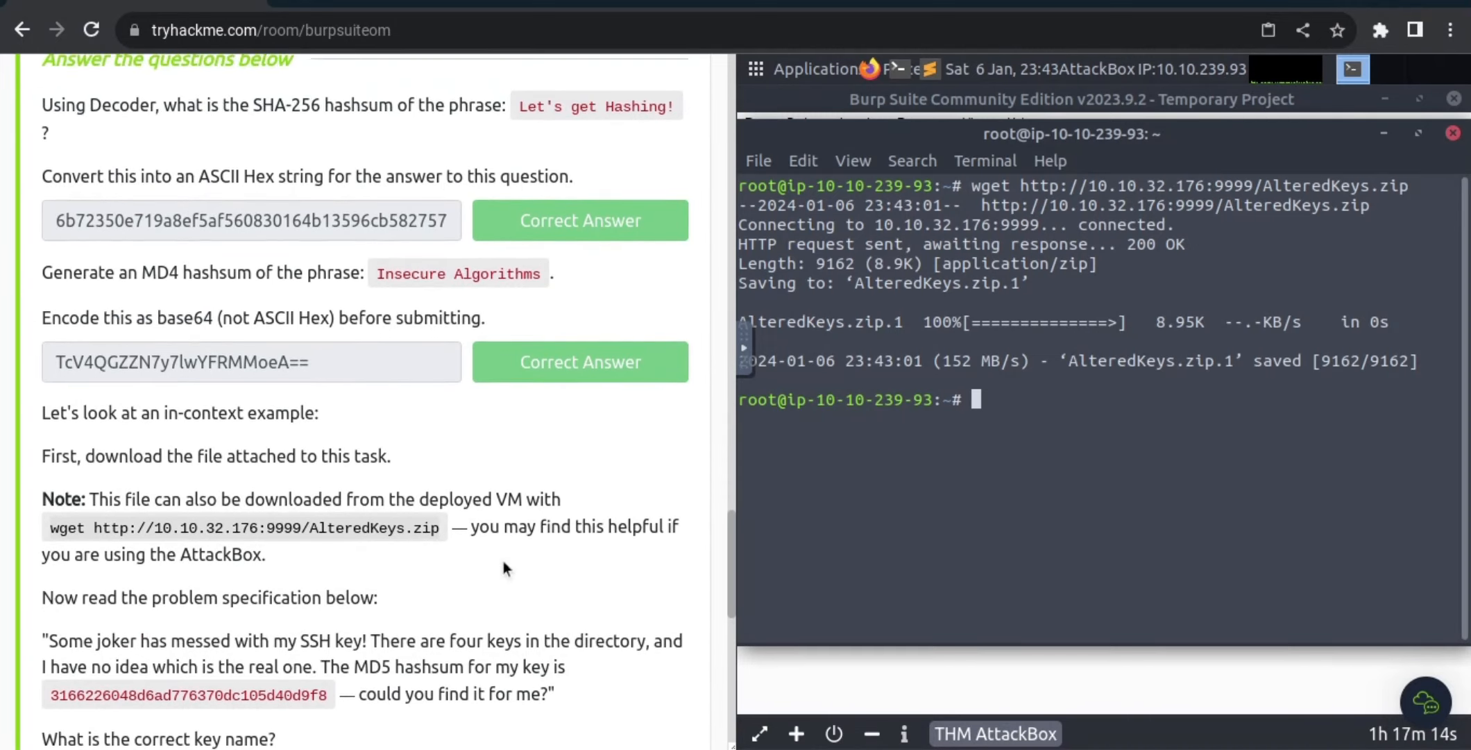
scroll(503, 561, down, 2)
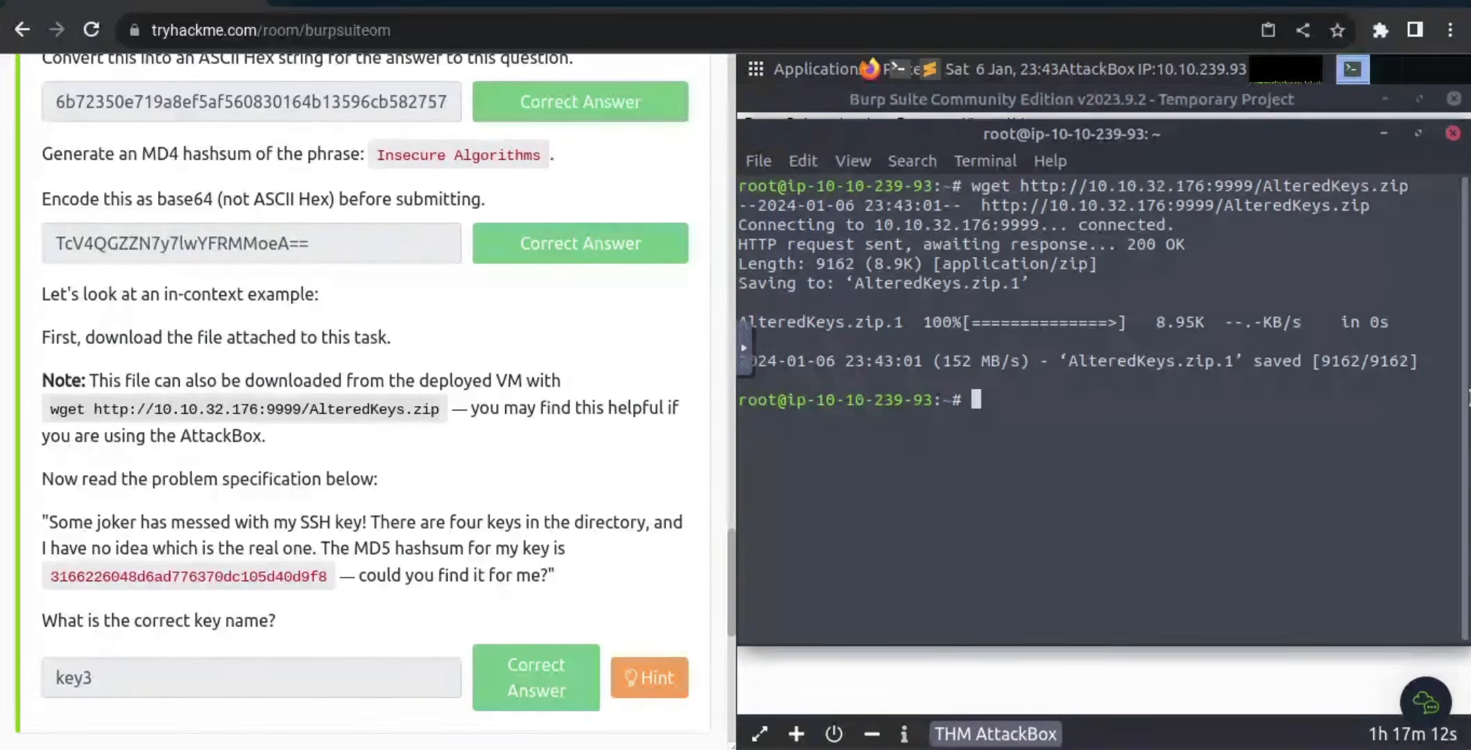
Step: Open AlteredKeys.zip from the root folder in the file manager and open key1 from its keys folder
mouse_move(1468, 402)
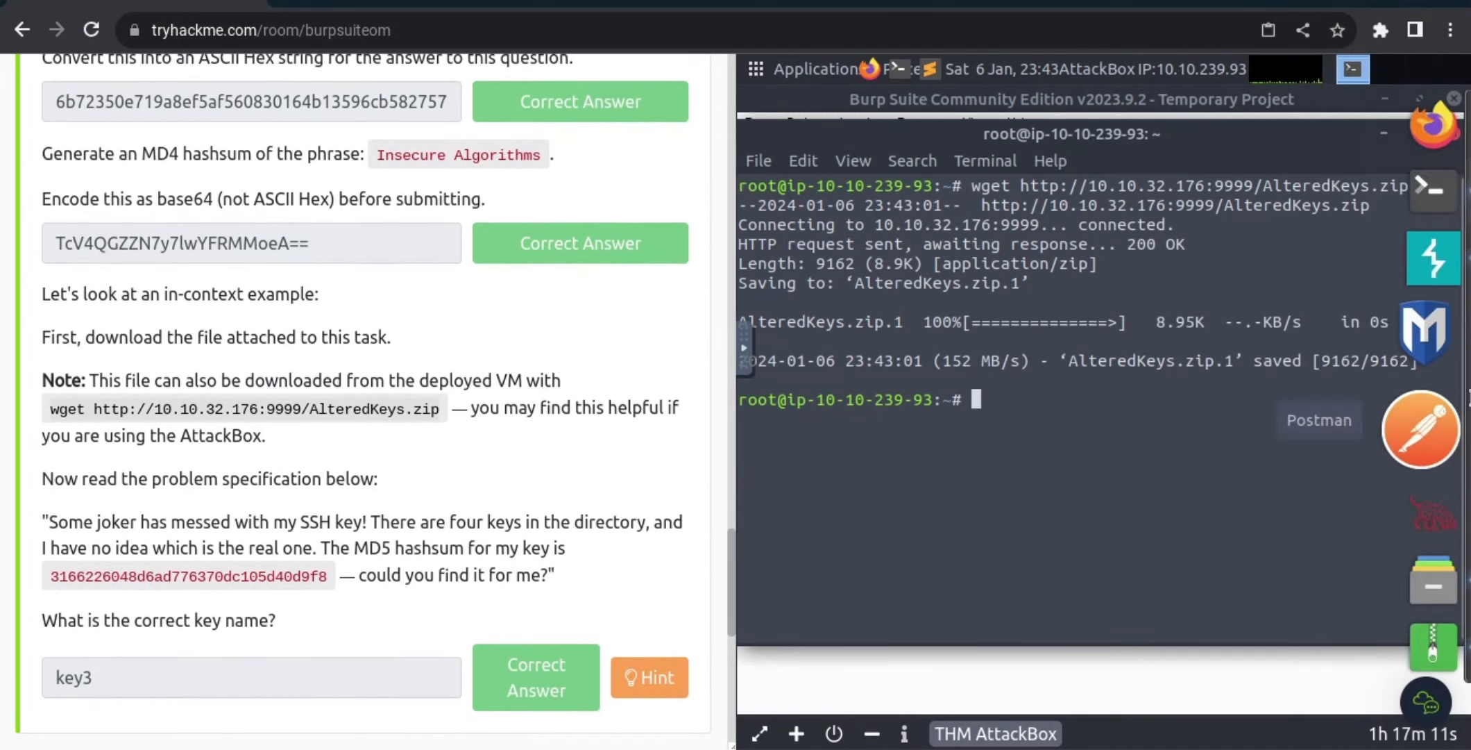
click(1440, 563)
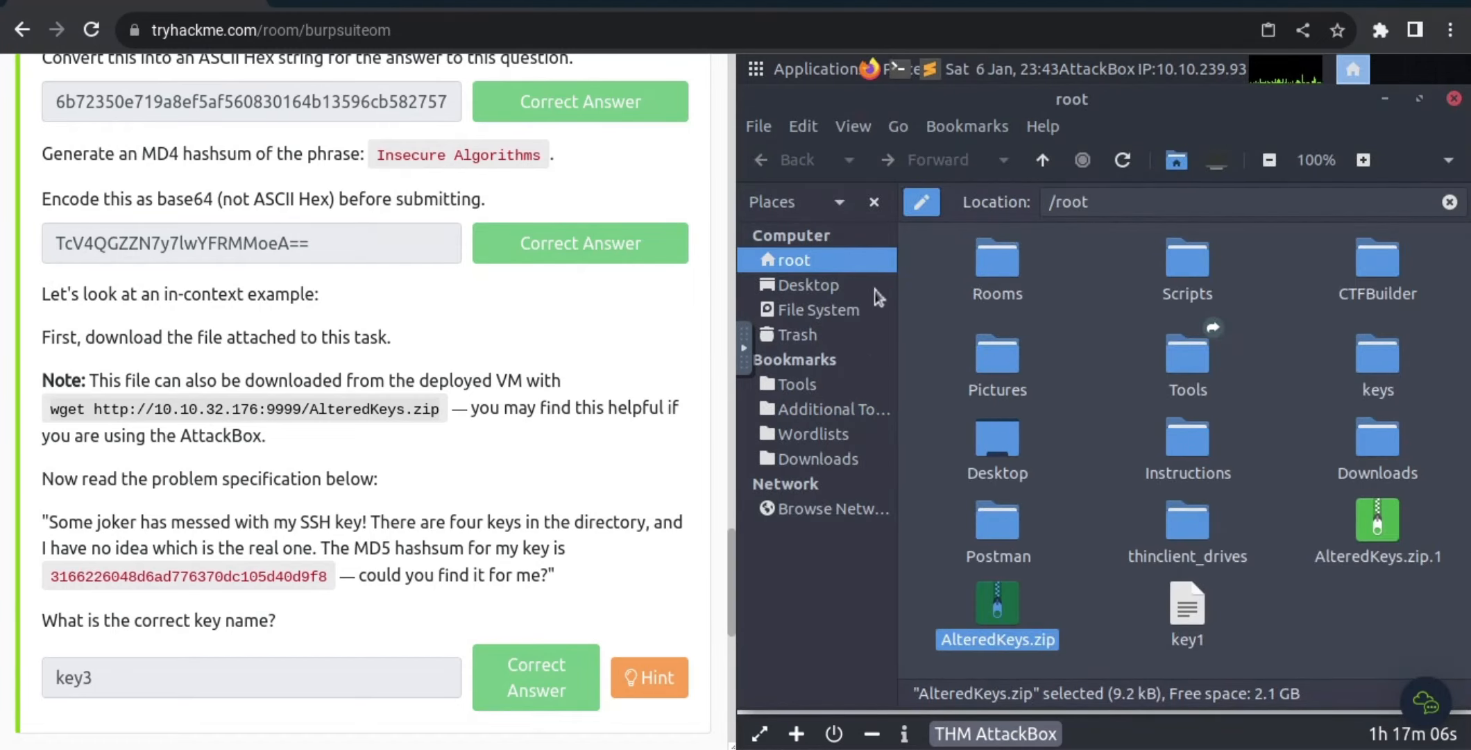
double_click(997, 605)
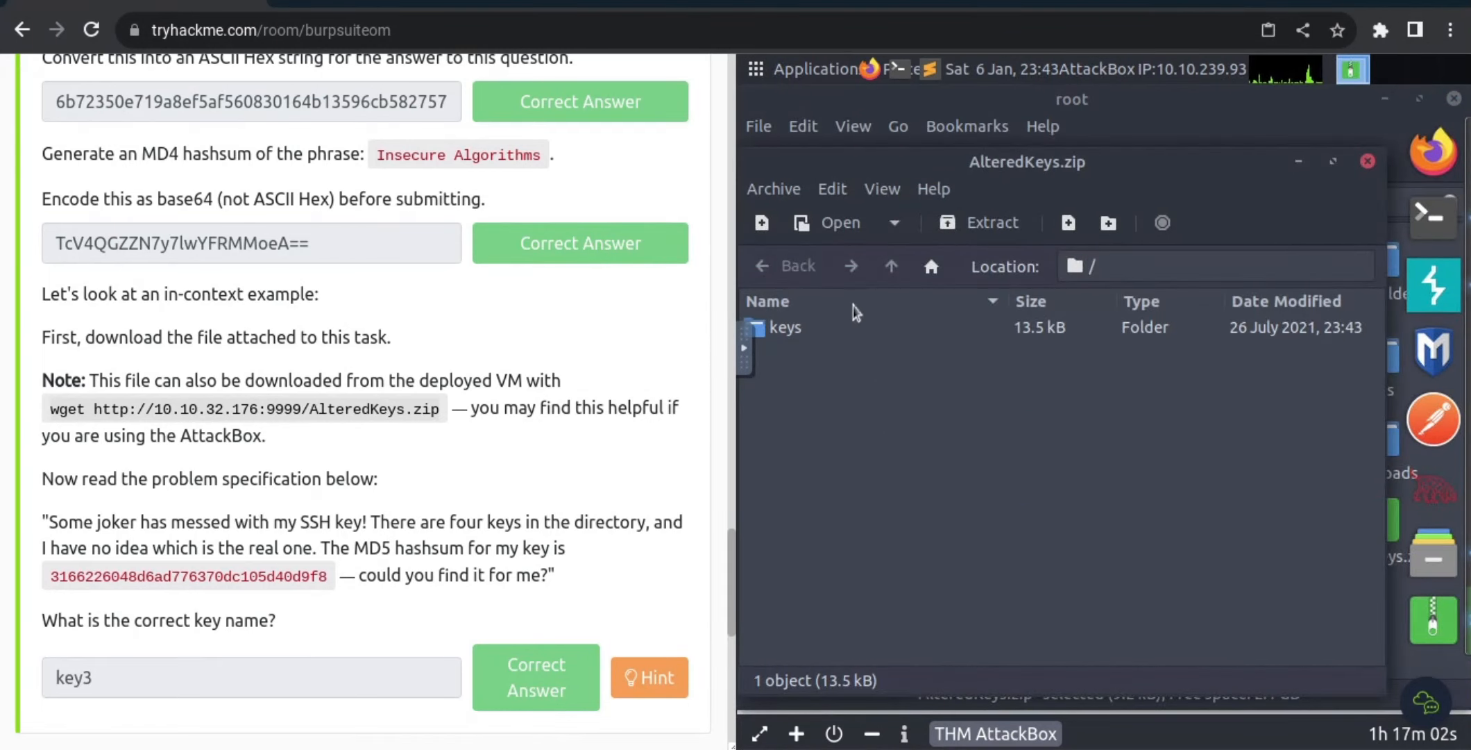
double_click(856, 340)
double_click(852, 332)
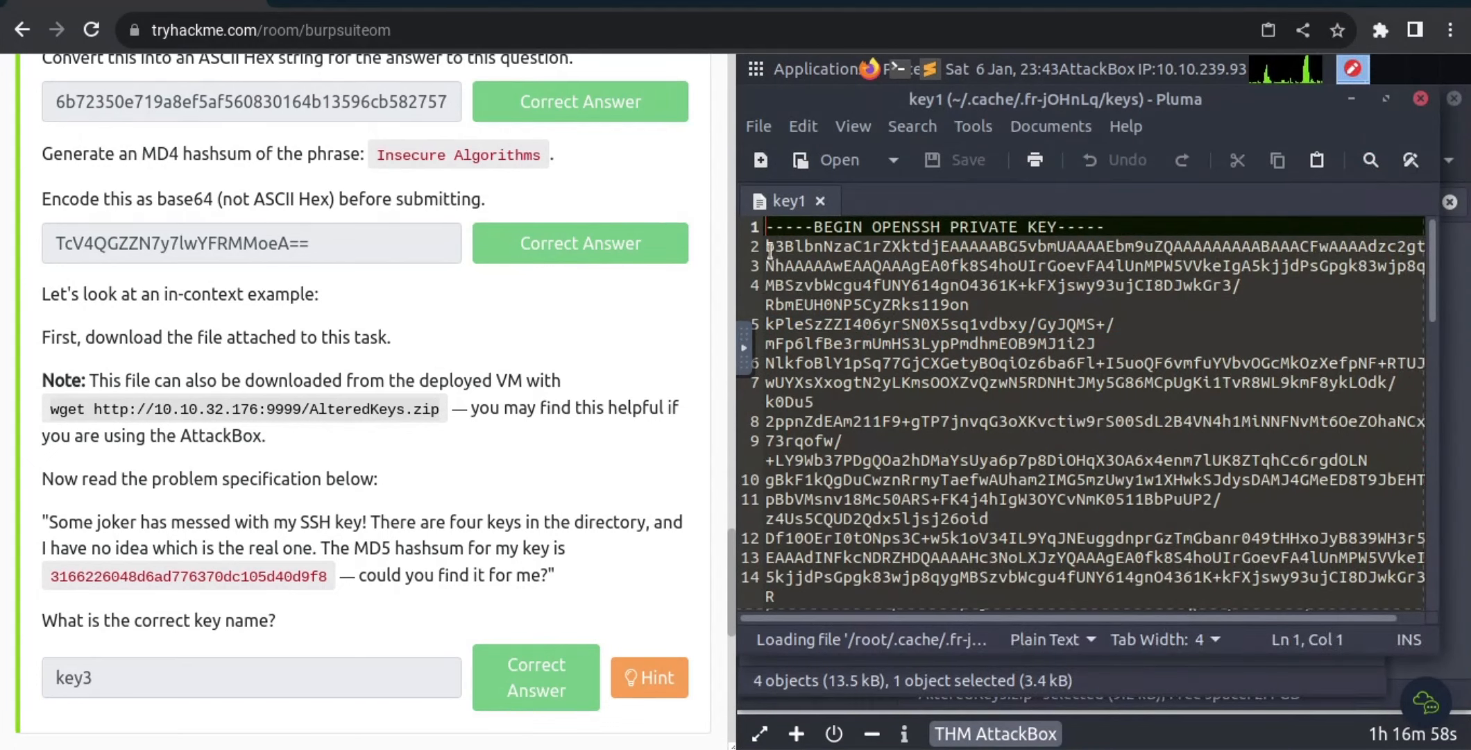
Step: Copy the text of the opened key1 private key up to its END line, then switch to Burp Suite and replace Decoder's input with it
drag(765, 232, 1211, 587)
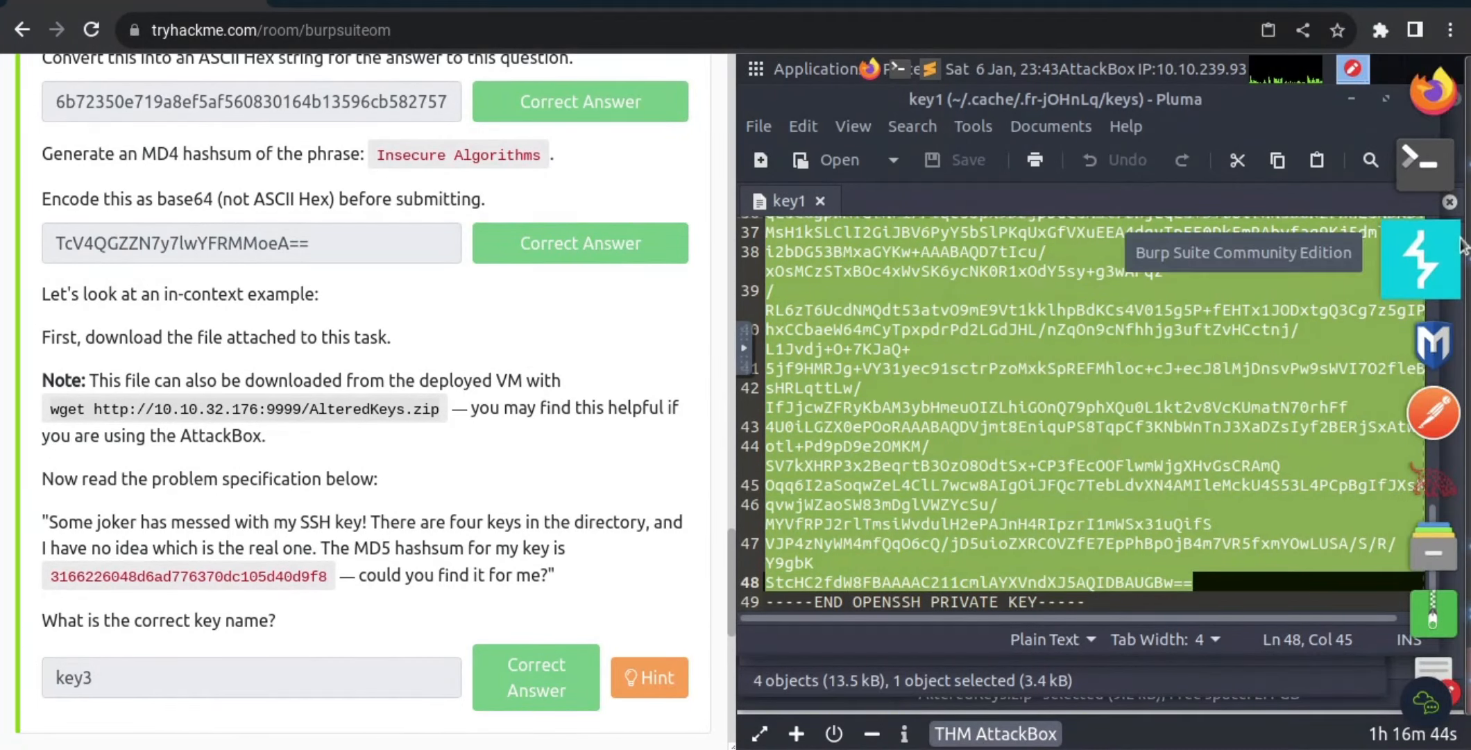
click(1457, 247)
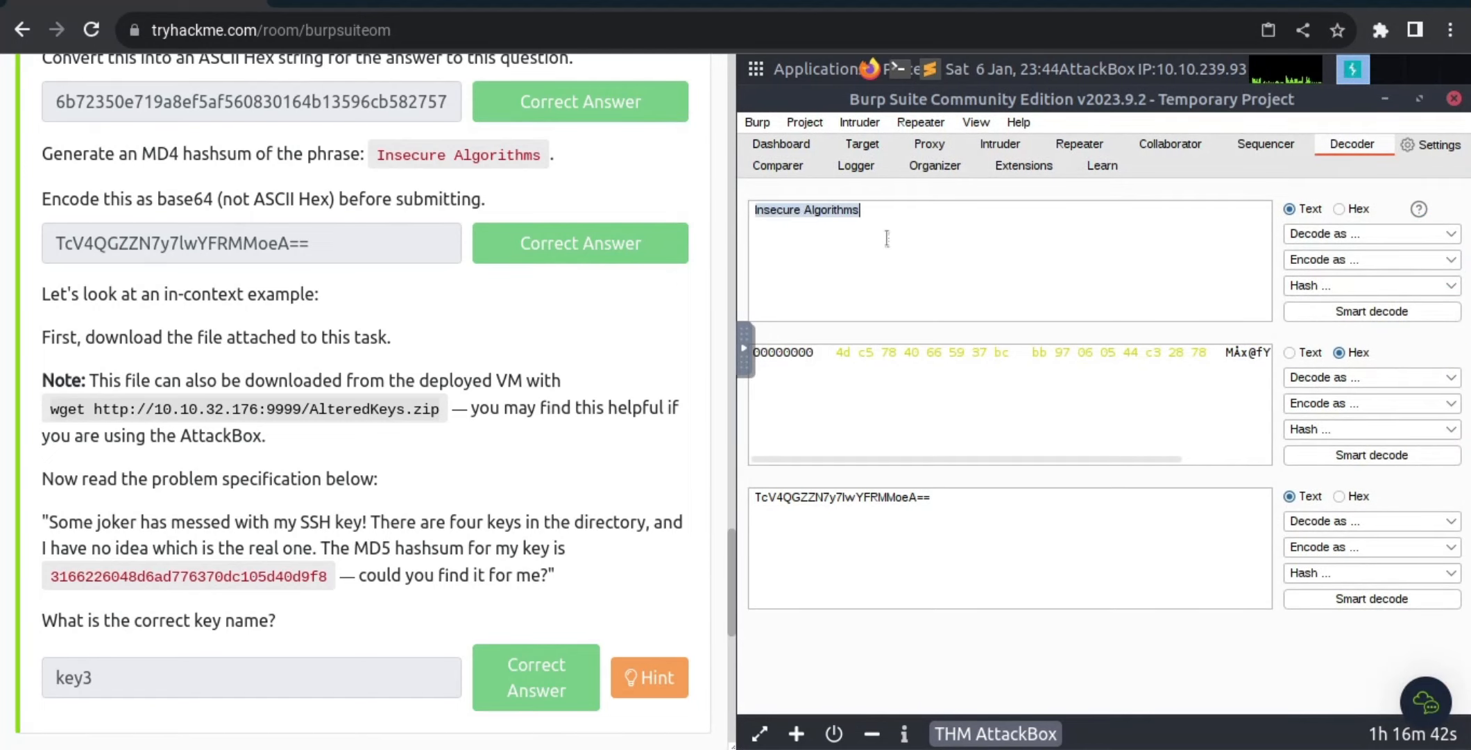
key(ctrl+v)
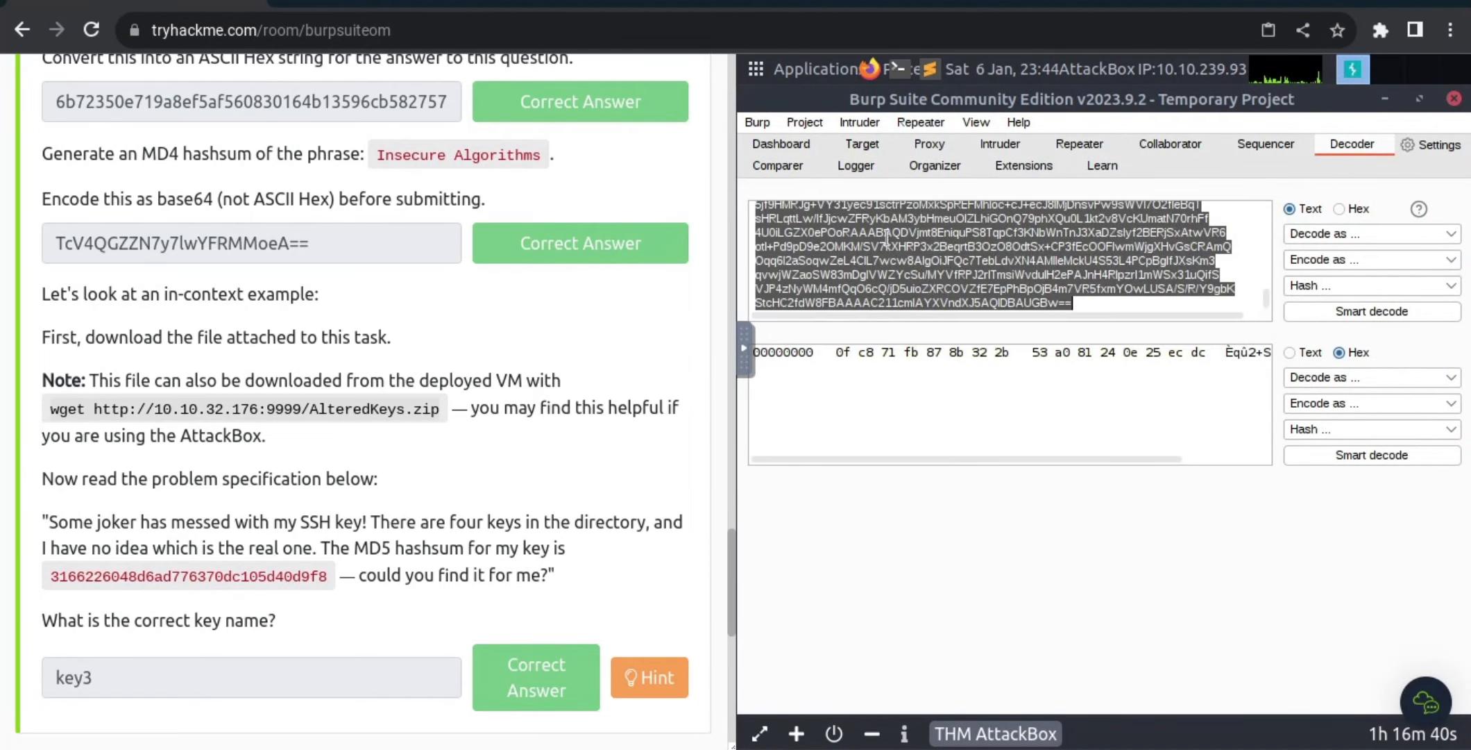
Step: Hash the pasted key1 text with MD5 in Decoder
click(1307, 289)
scroll(1336, 378, down, 4)
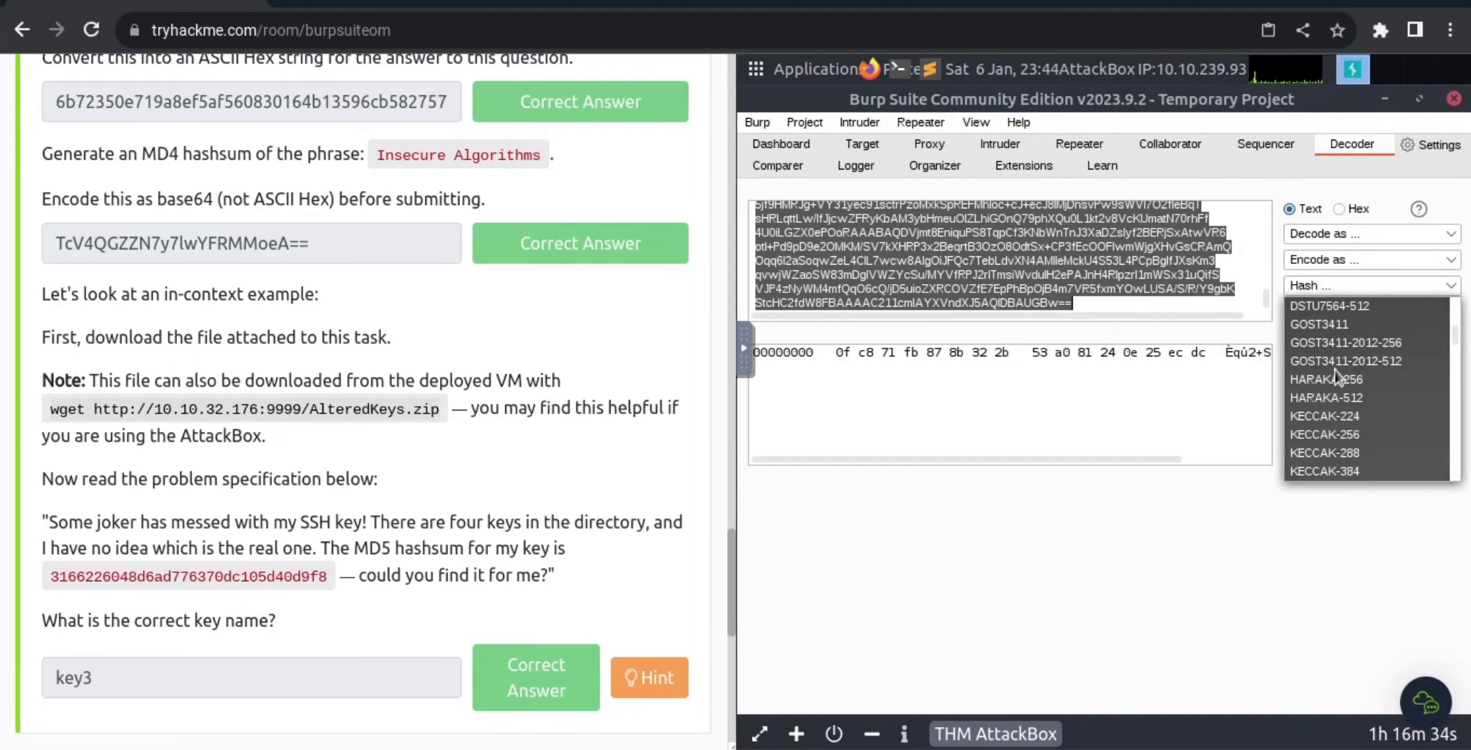
scroll(1336, 377, down, 8)
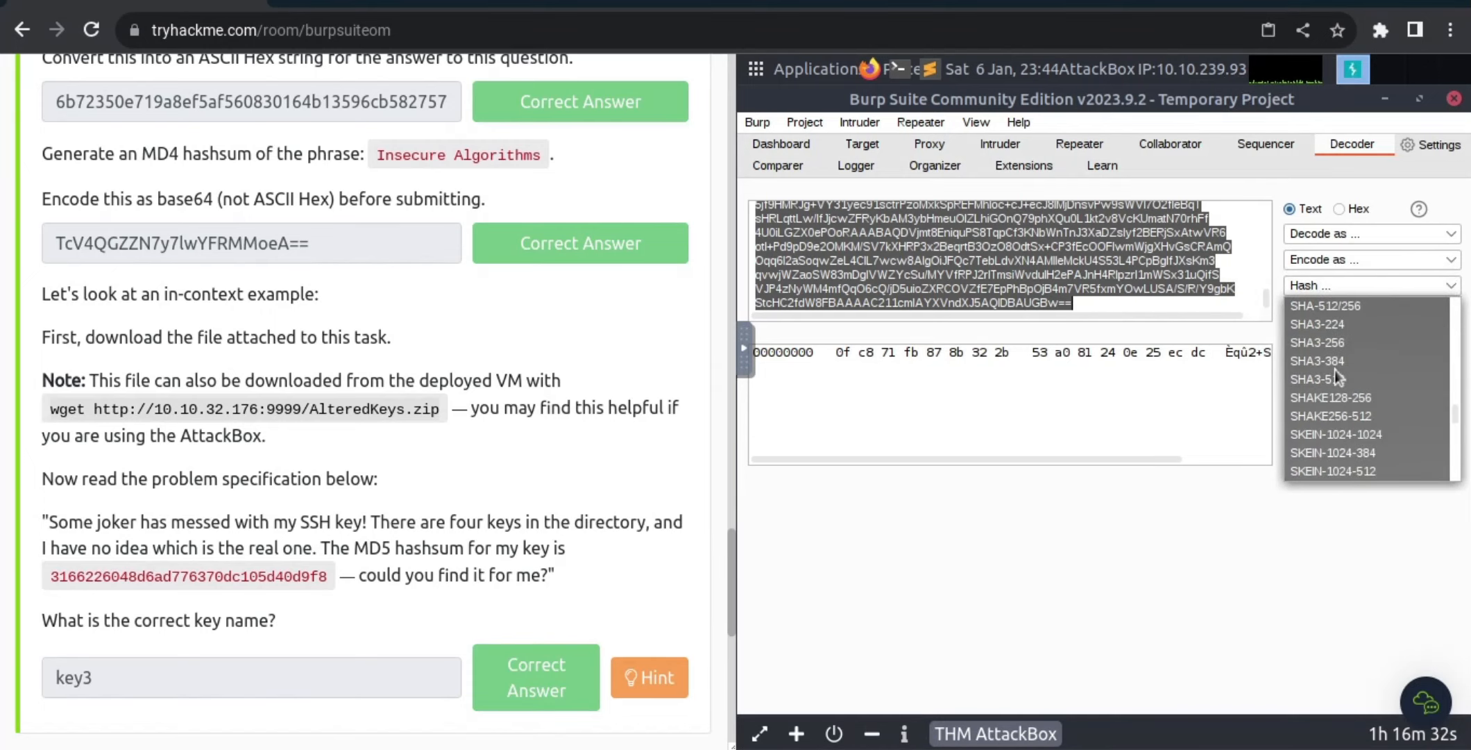
scroll(1336, 377, down, 10)
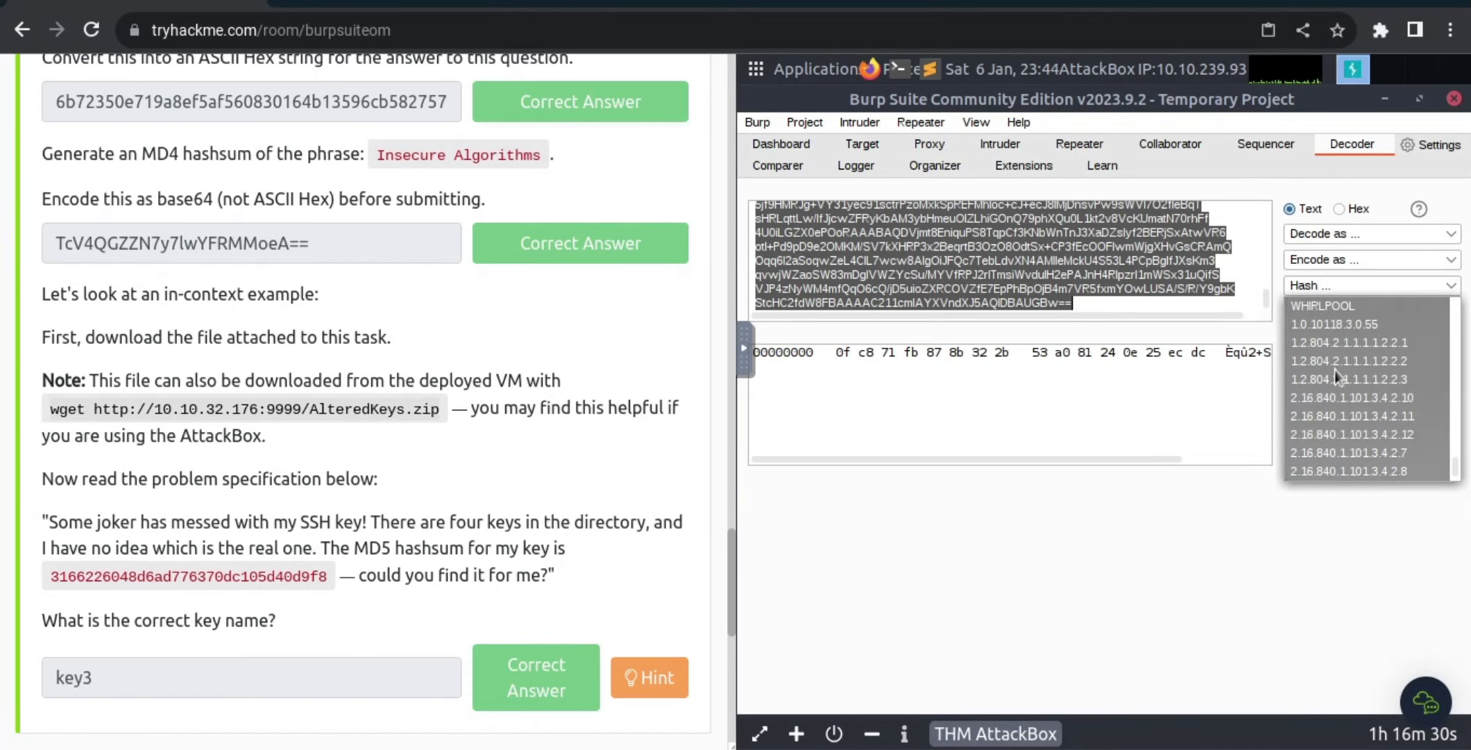
scroll(1335, 375, up, 10)
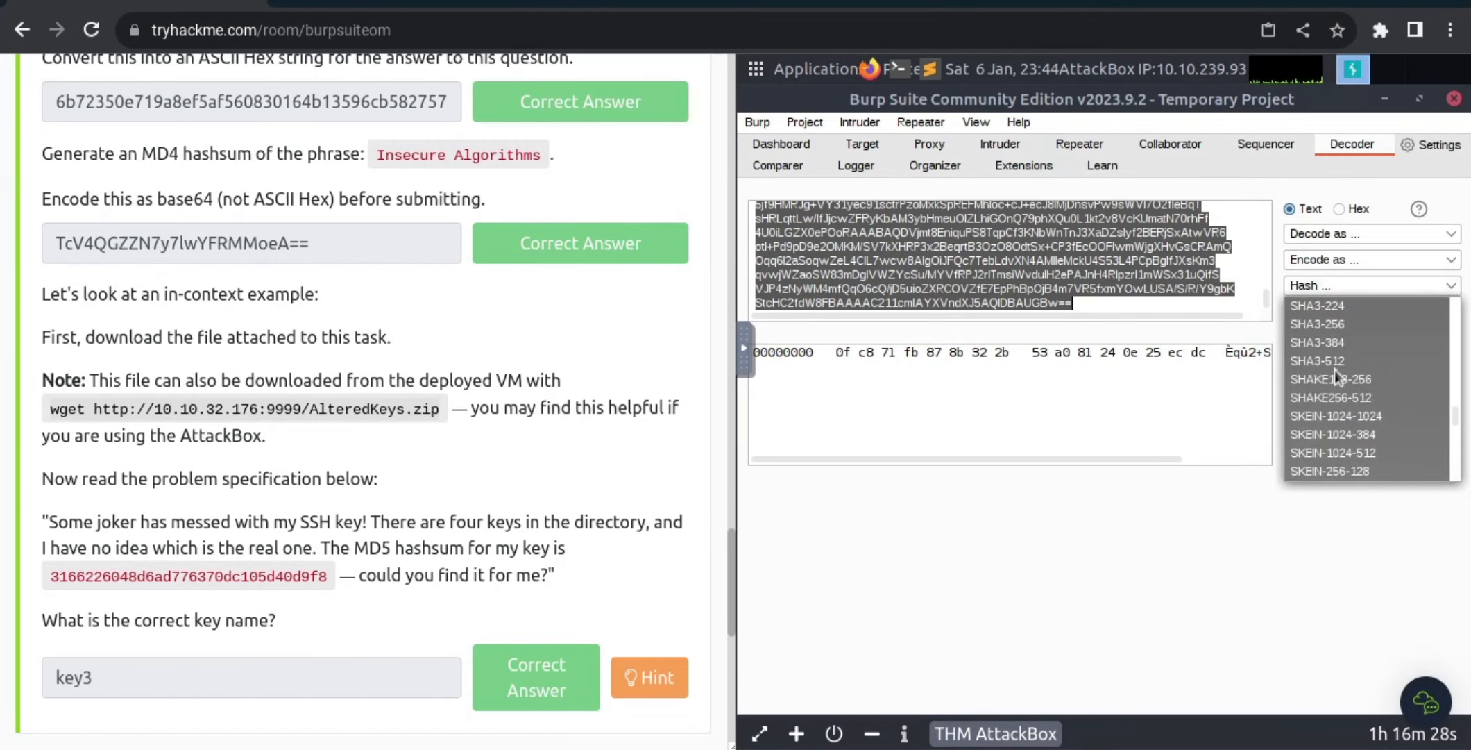
scroll(1335, 375, up, 8)
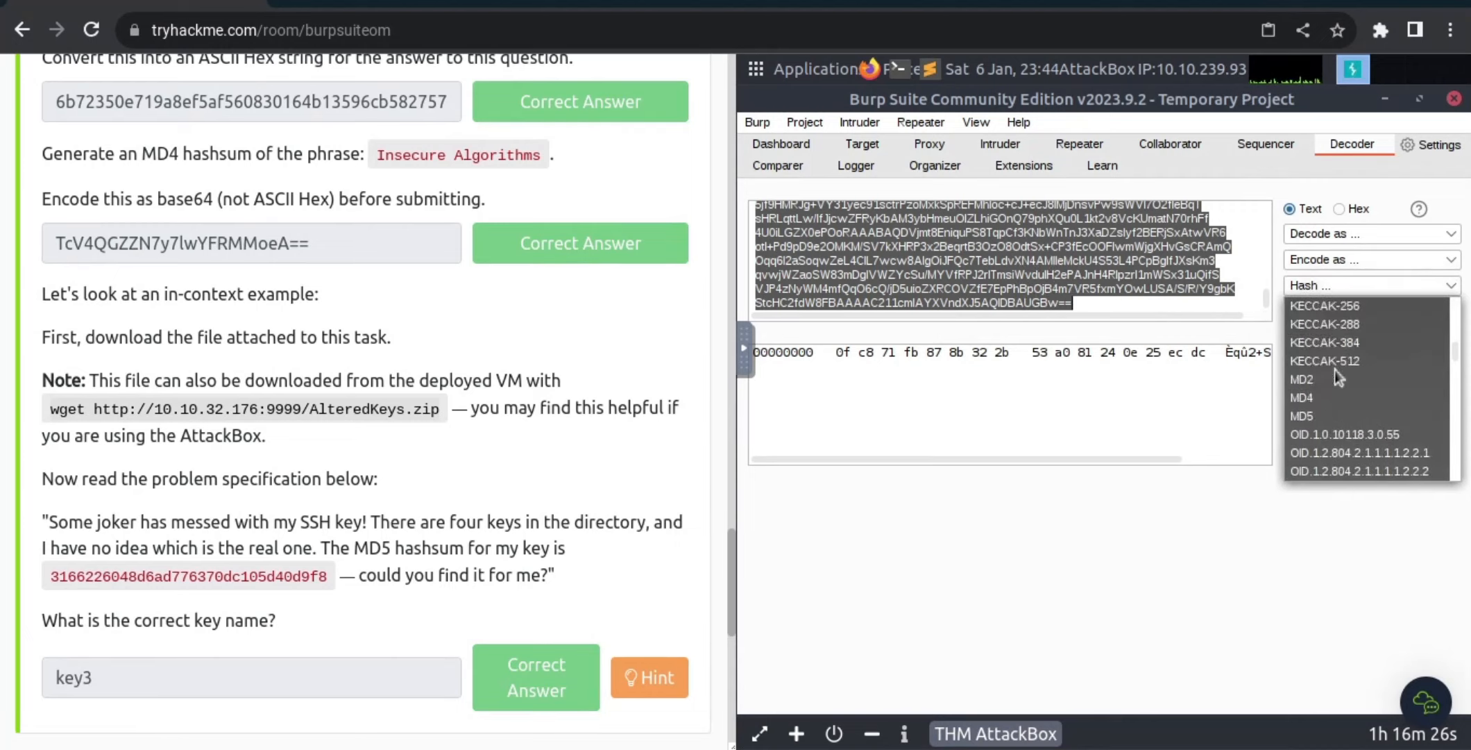
scroll(1334, 377, up, 2)
scroll(1335, 377, up, 4)
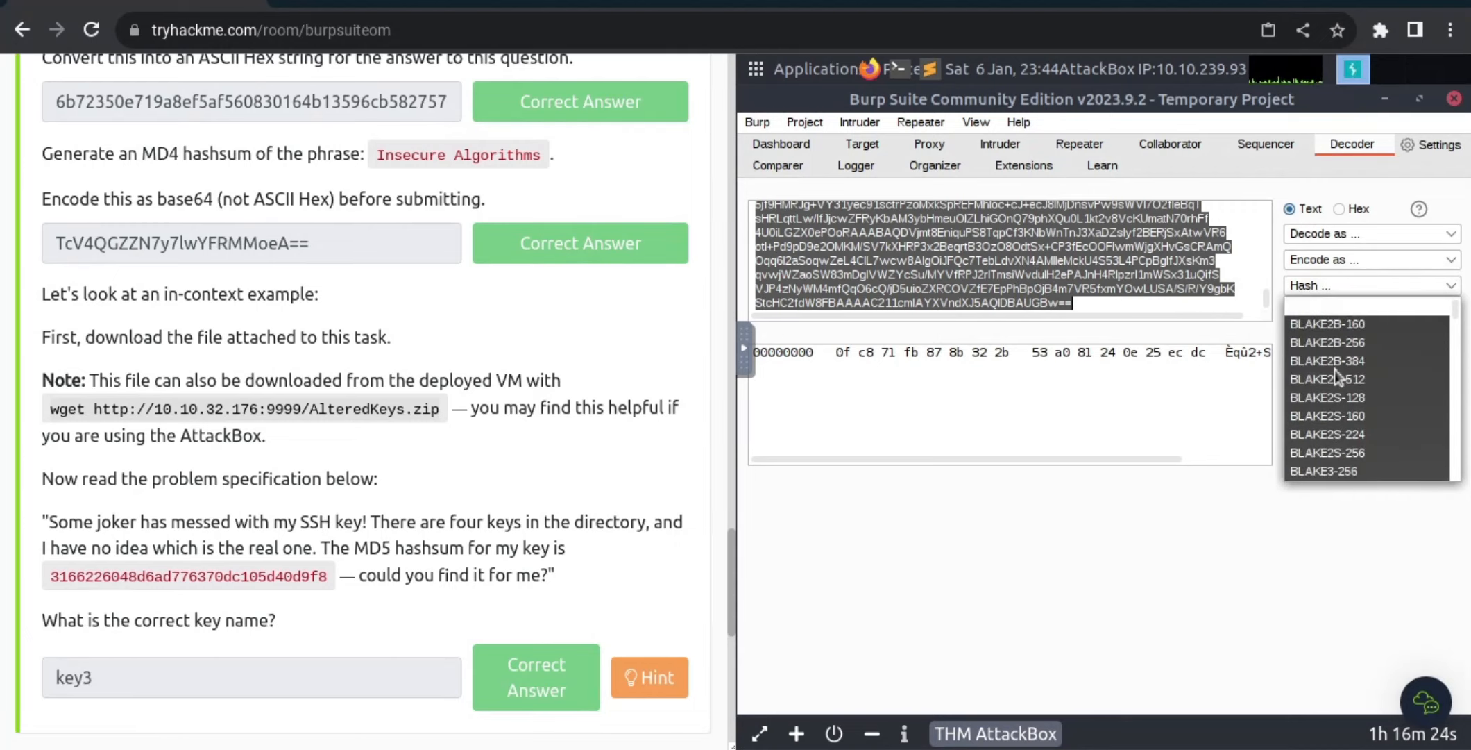
scroll(1336, 377, down, 7)
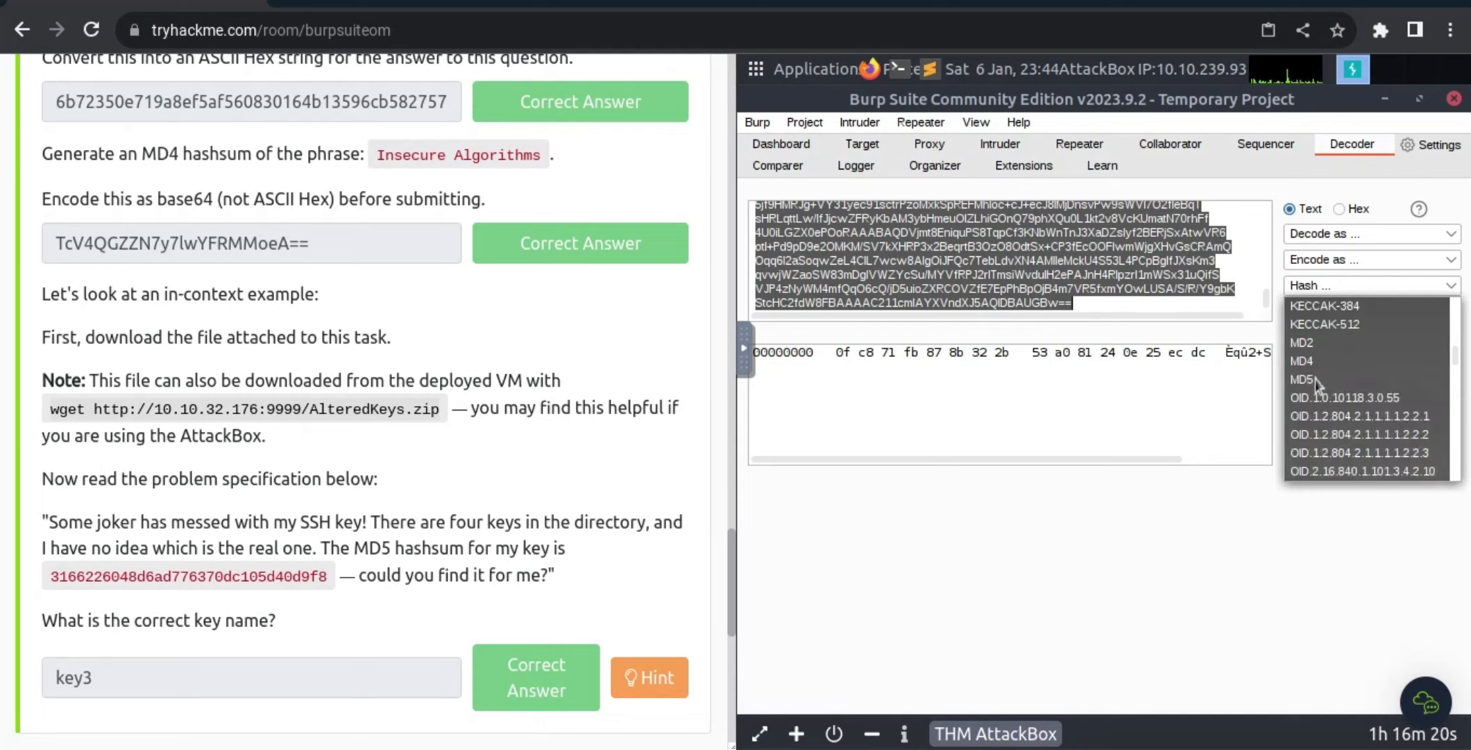
click(1316, 378)
Step: Encode the MD5 hash output as ASCII hex in Decoder
click(1317, 385)
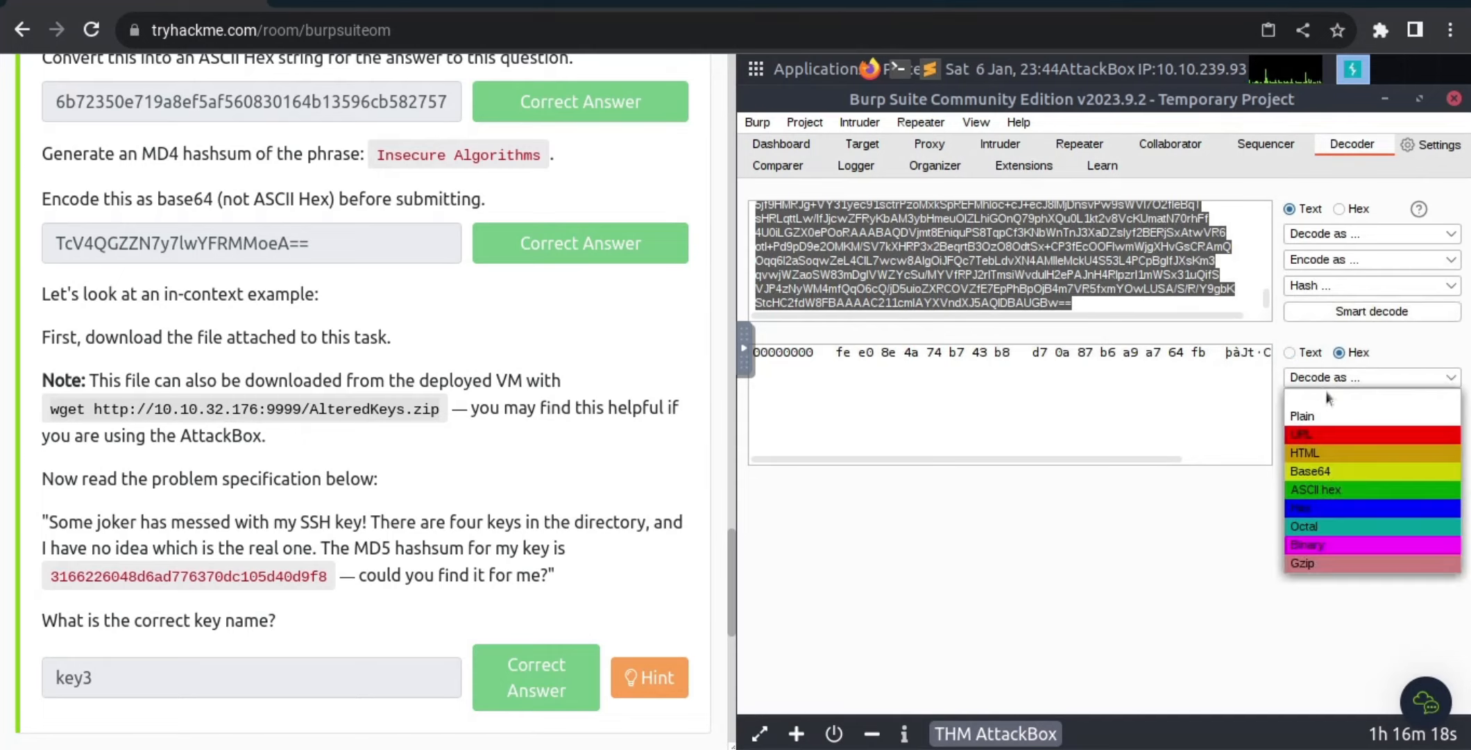
click(1328, 378)
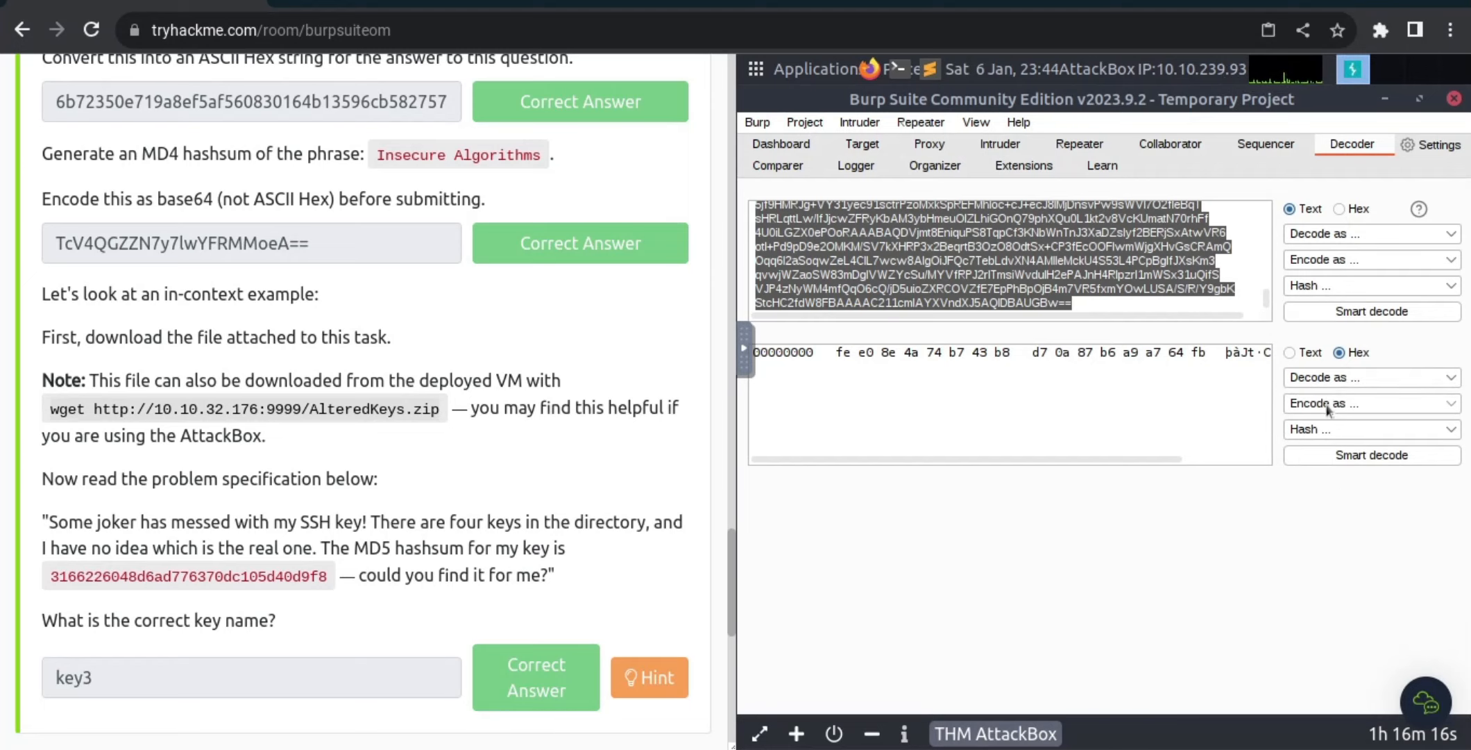
click(1329, 405)
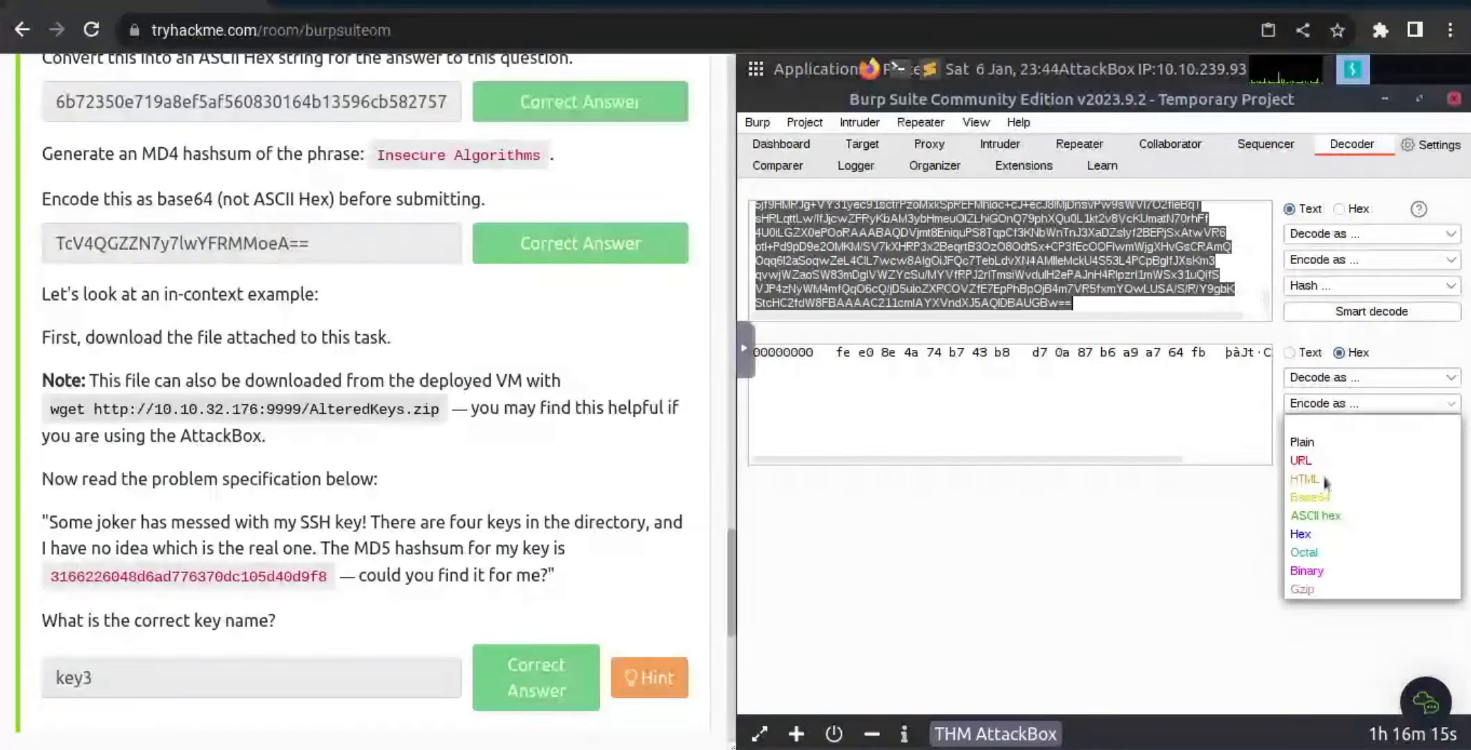
click(1317, 515)
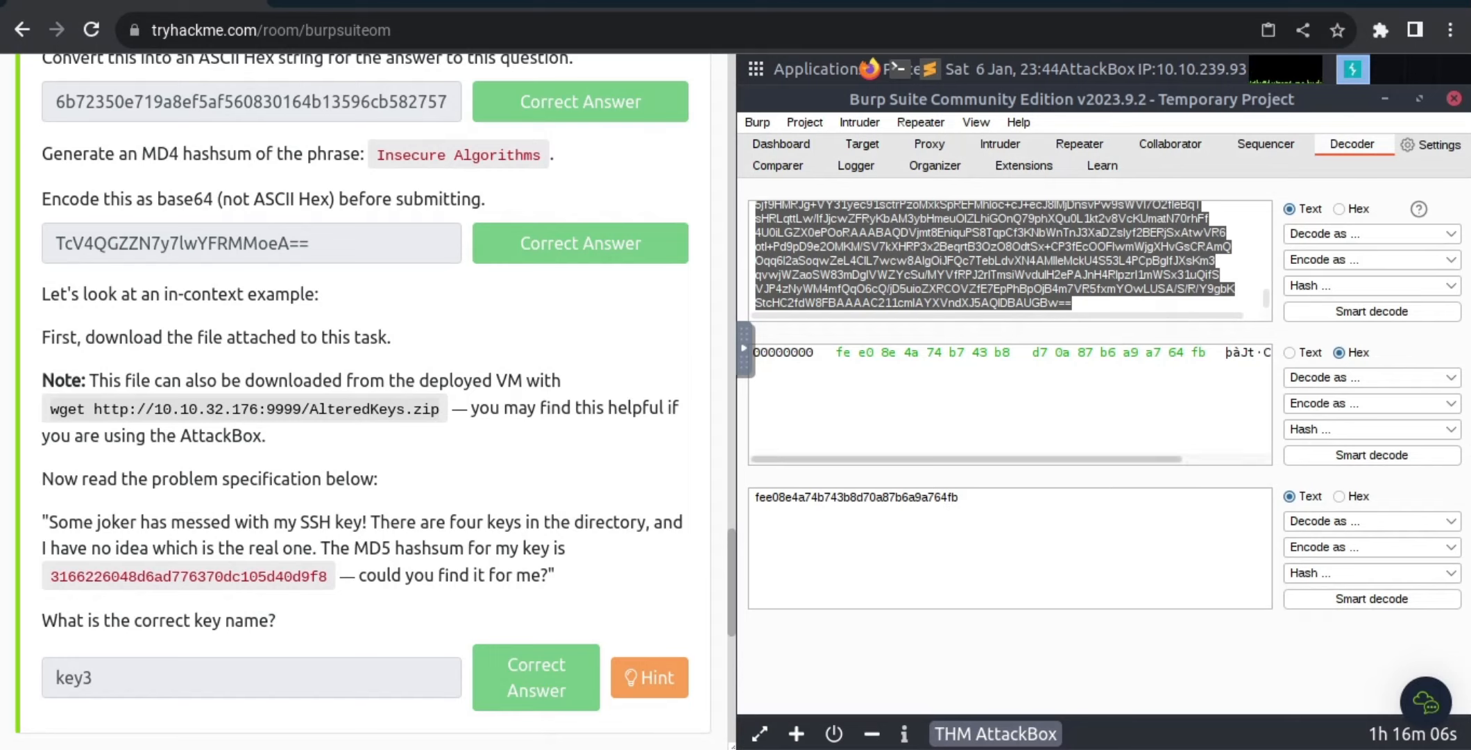
Step: Switch to the AttackBox terminal and list the root user's home directory with ls
mouse_move(1458, 243)
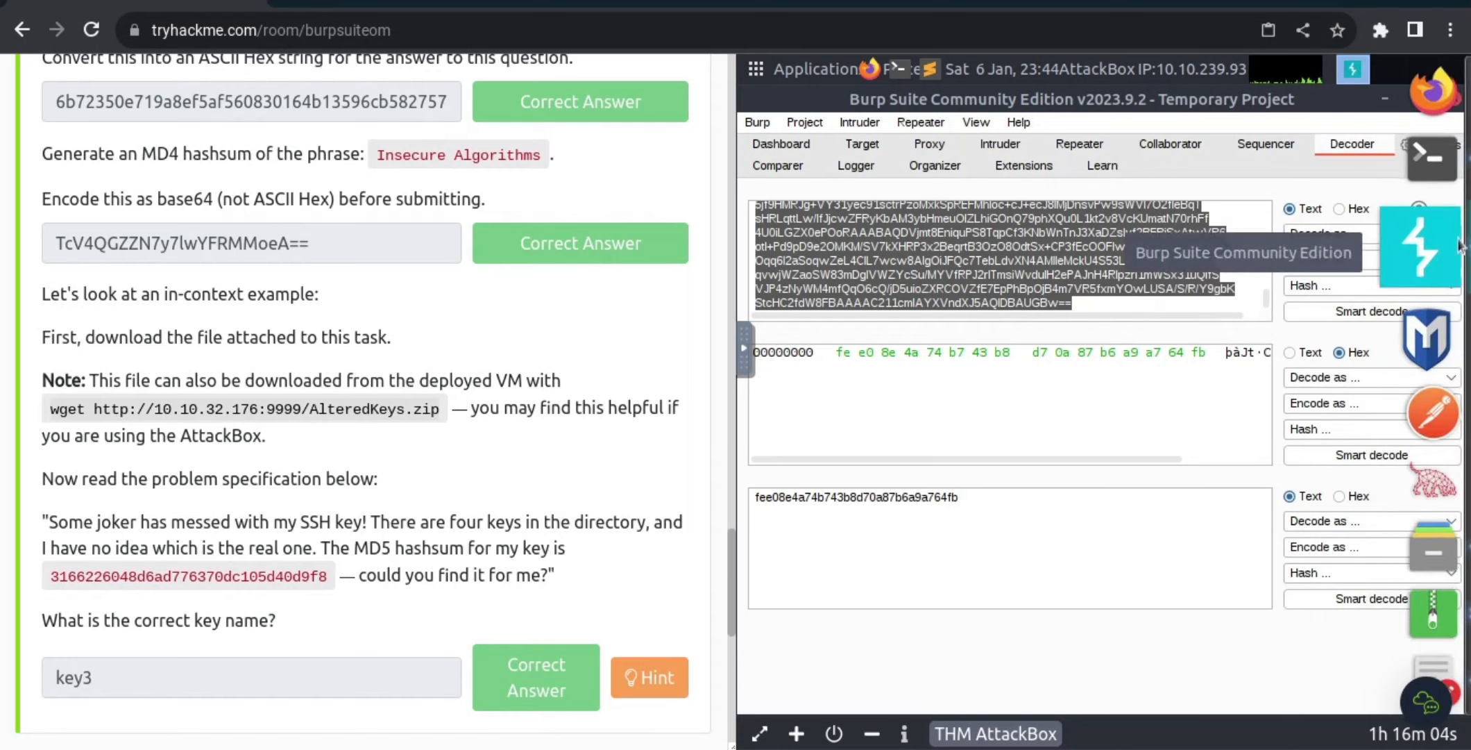
click(1440, 200)
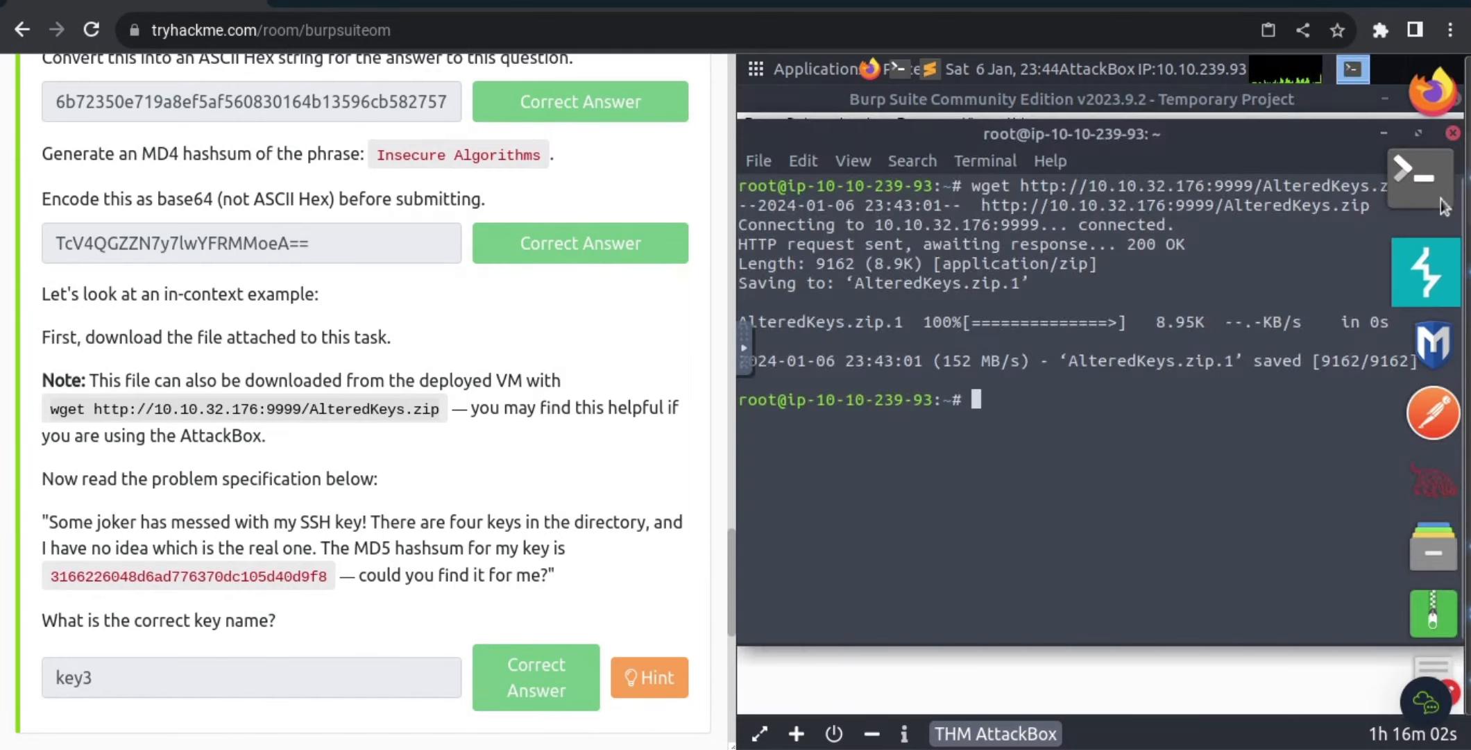
text(ls)
key(Return)
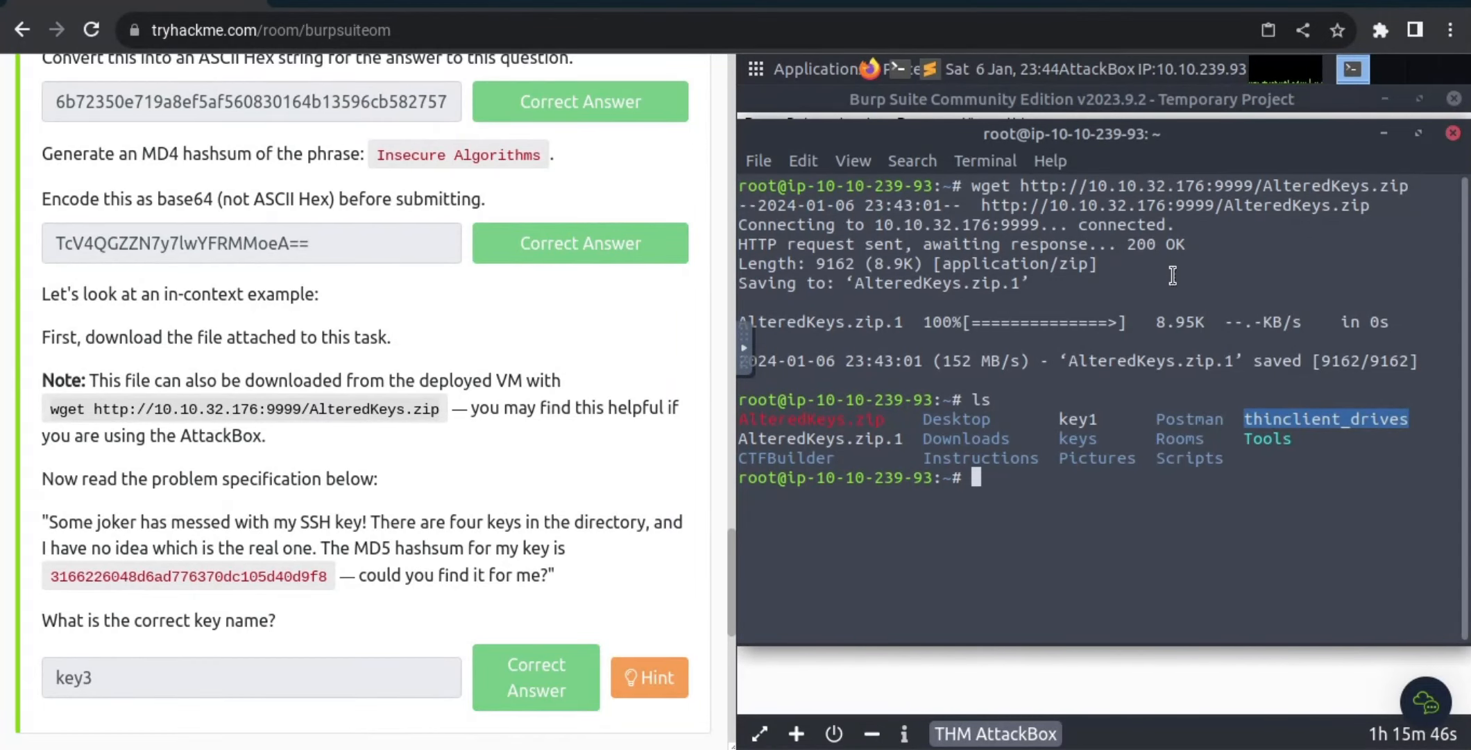
Step: Try to change into the keys folder in the terminal
text(cv keys)
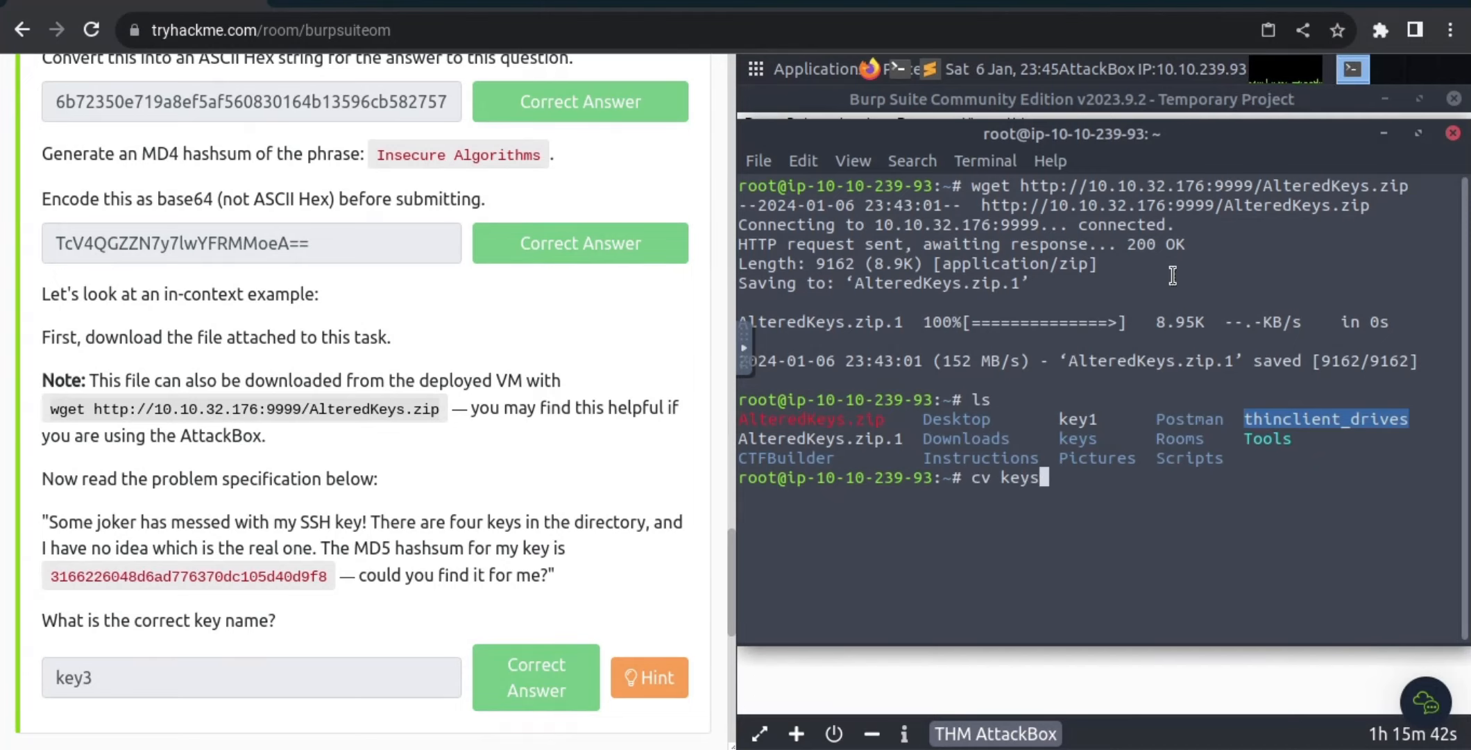
key(Return)
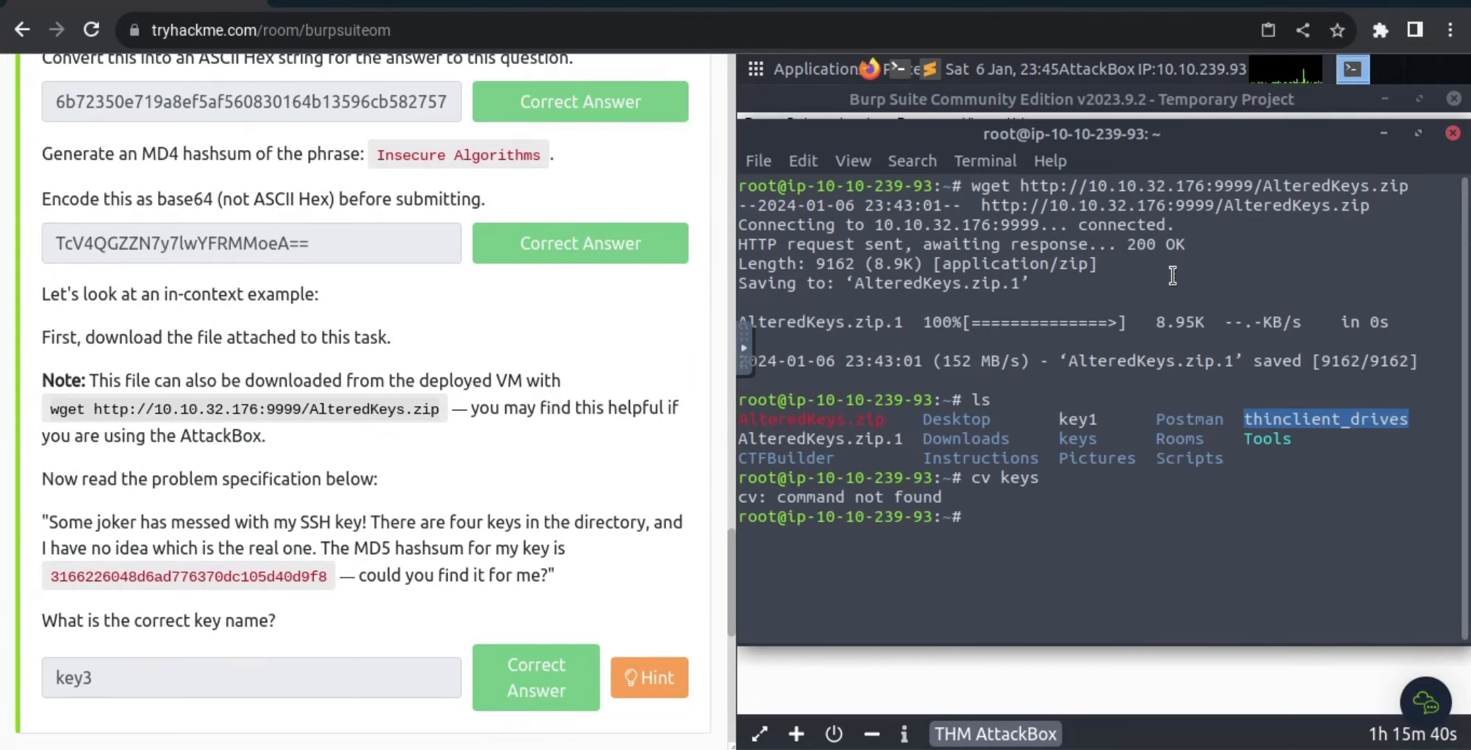
text(keys)
key(Return)
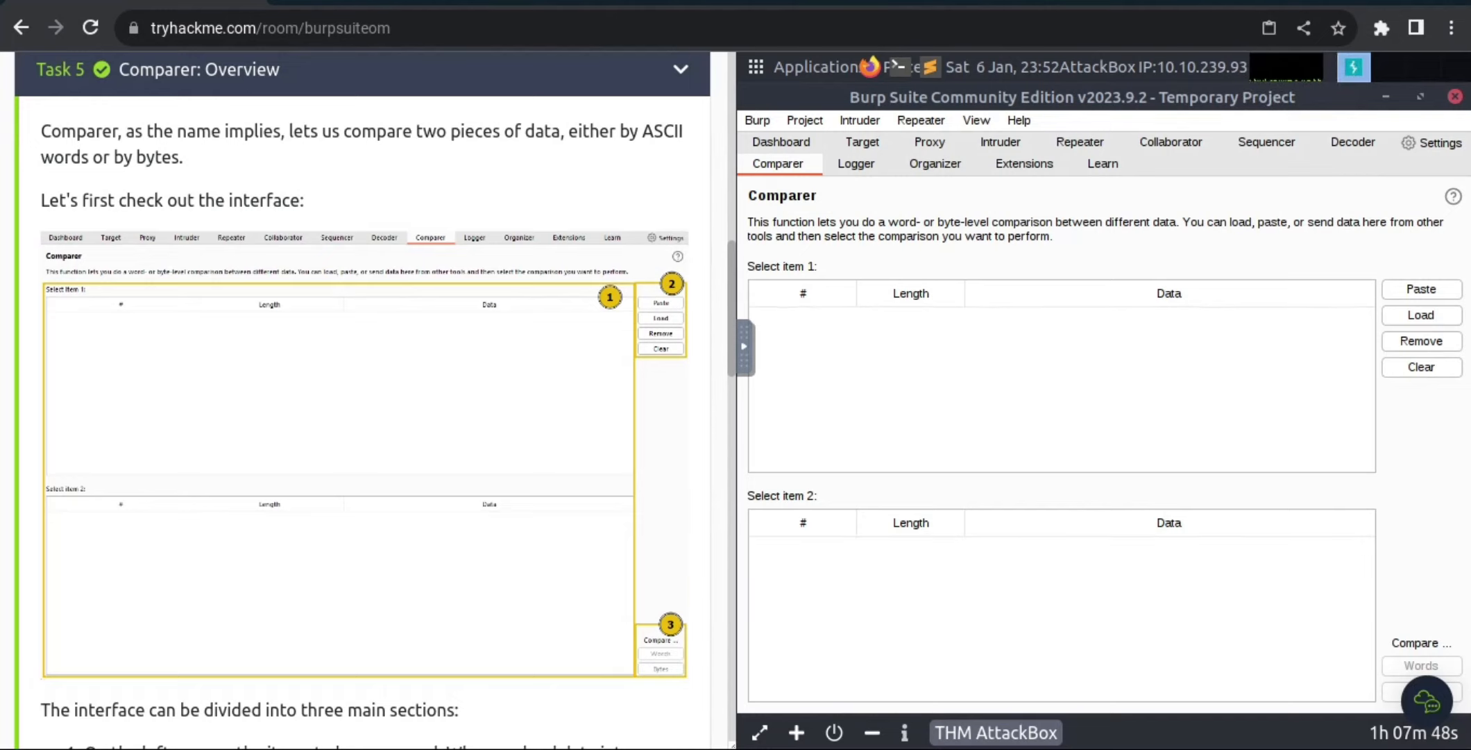
Step: Examine the enlarged Comparer interface screenshot in Task 5 and read the description of its three main sections
scroll(375, 399, down, 3)
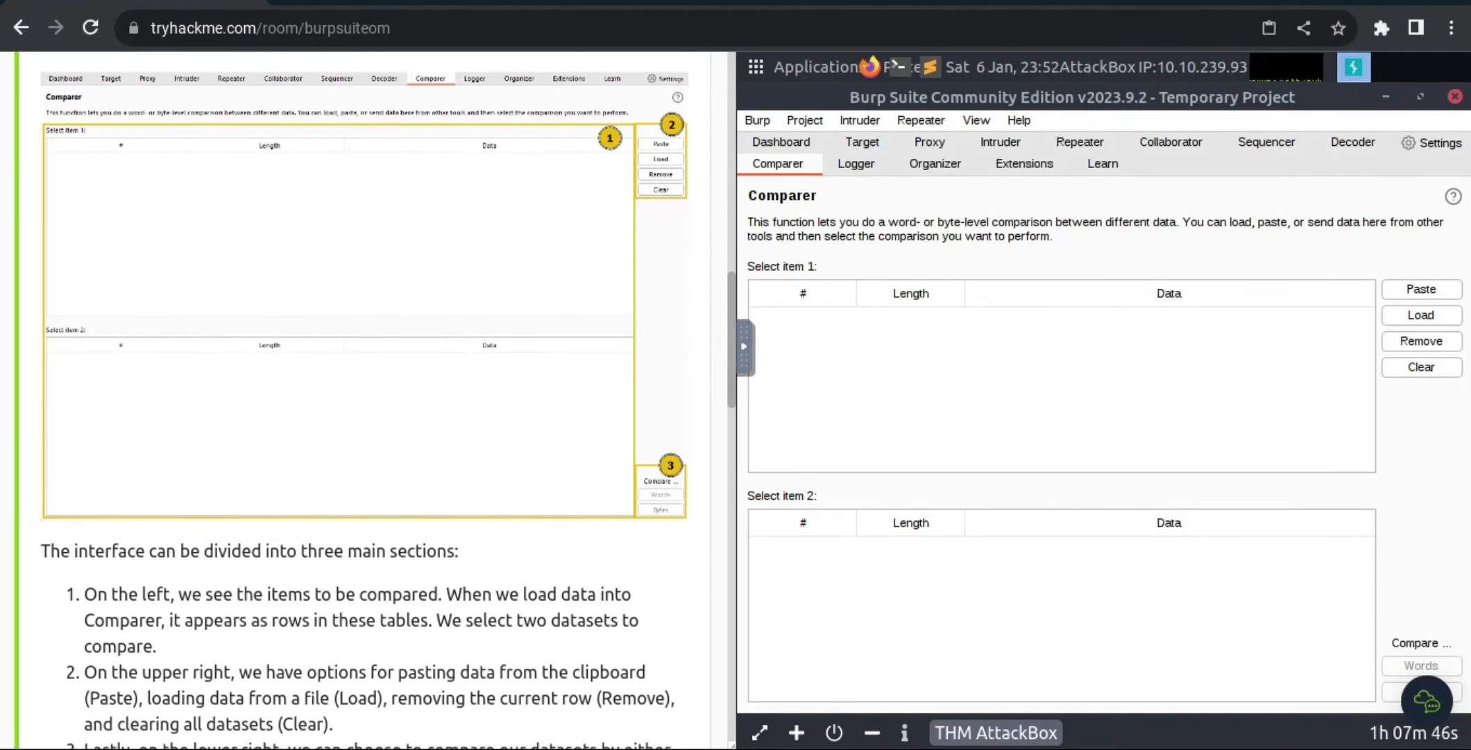
scroll(374, 399, down, 1)
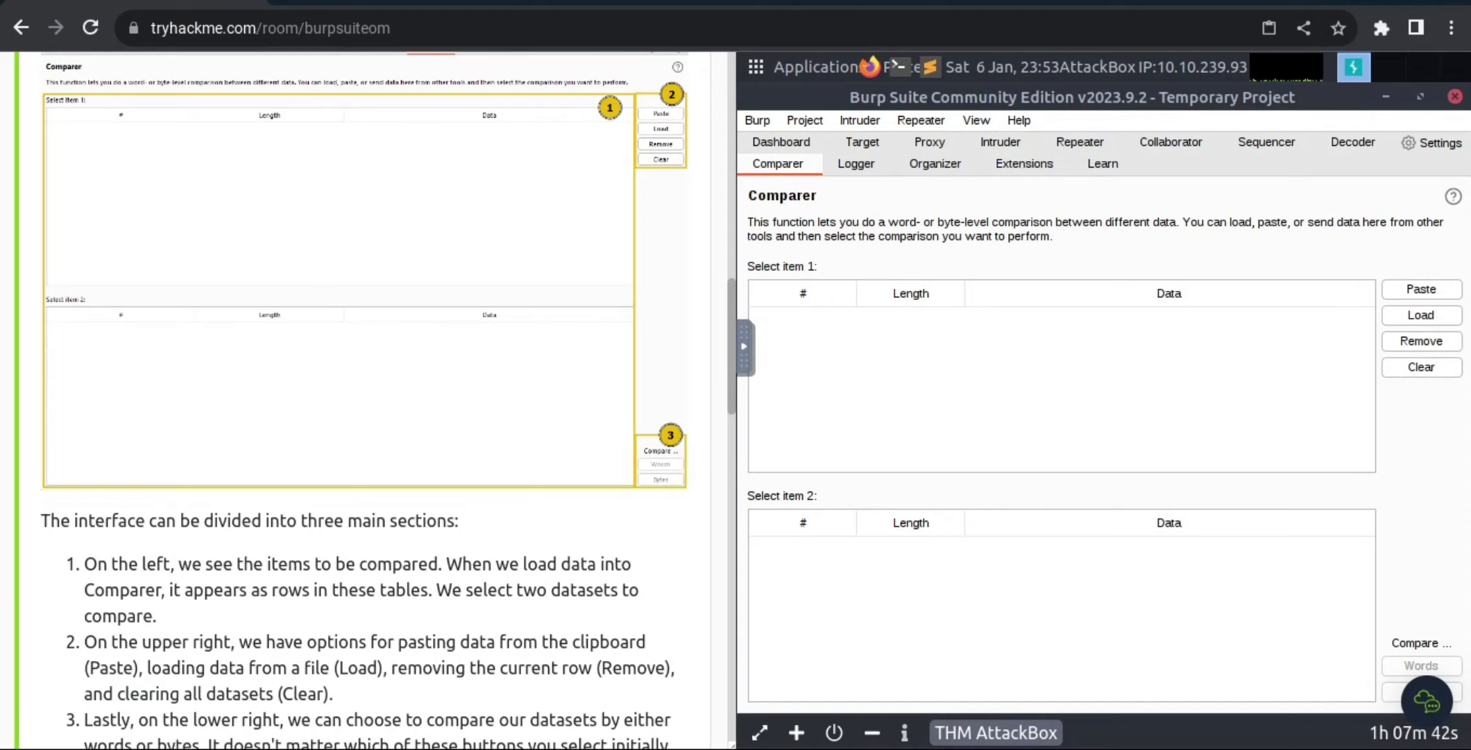
click(558, 287)
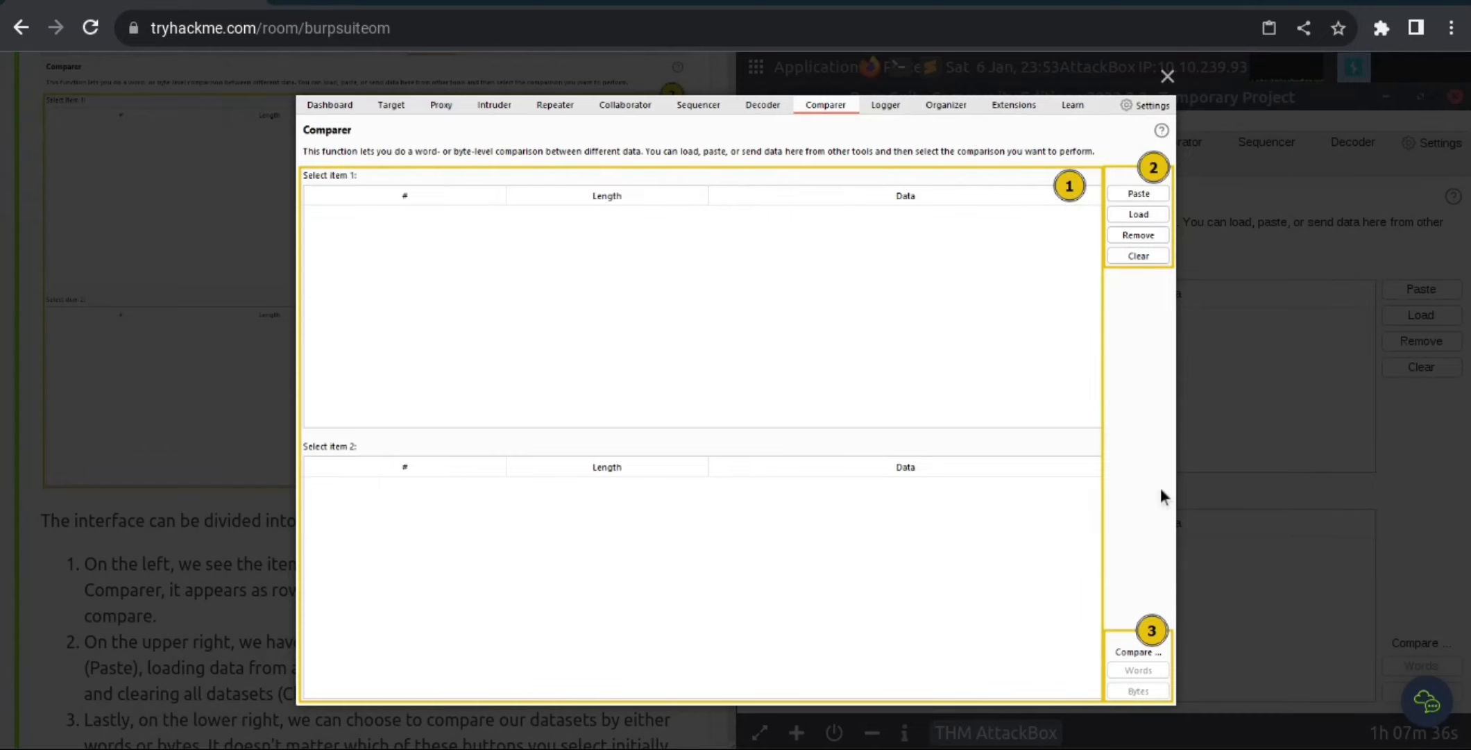
click(1242, 456)
scroll(492, 468, down, 3)
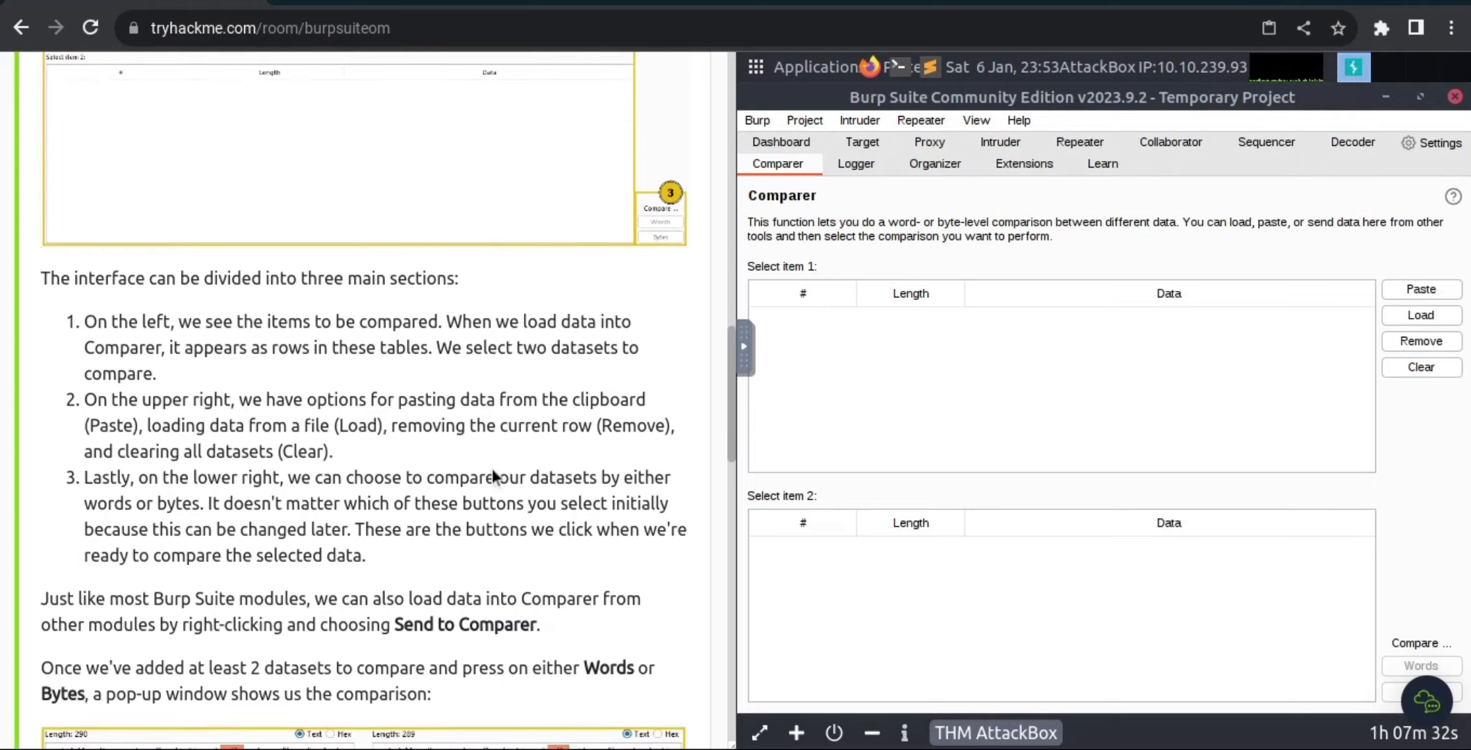
scroll(492, 468, down, 3)
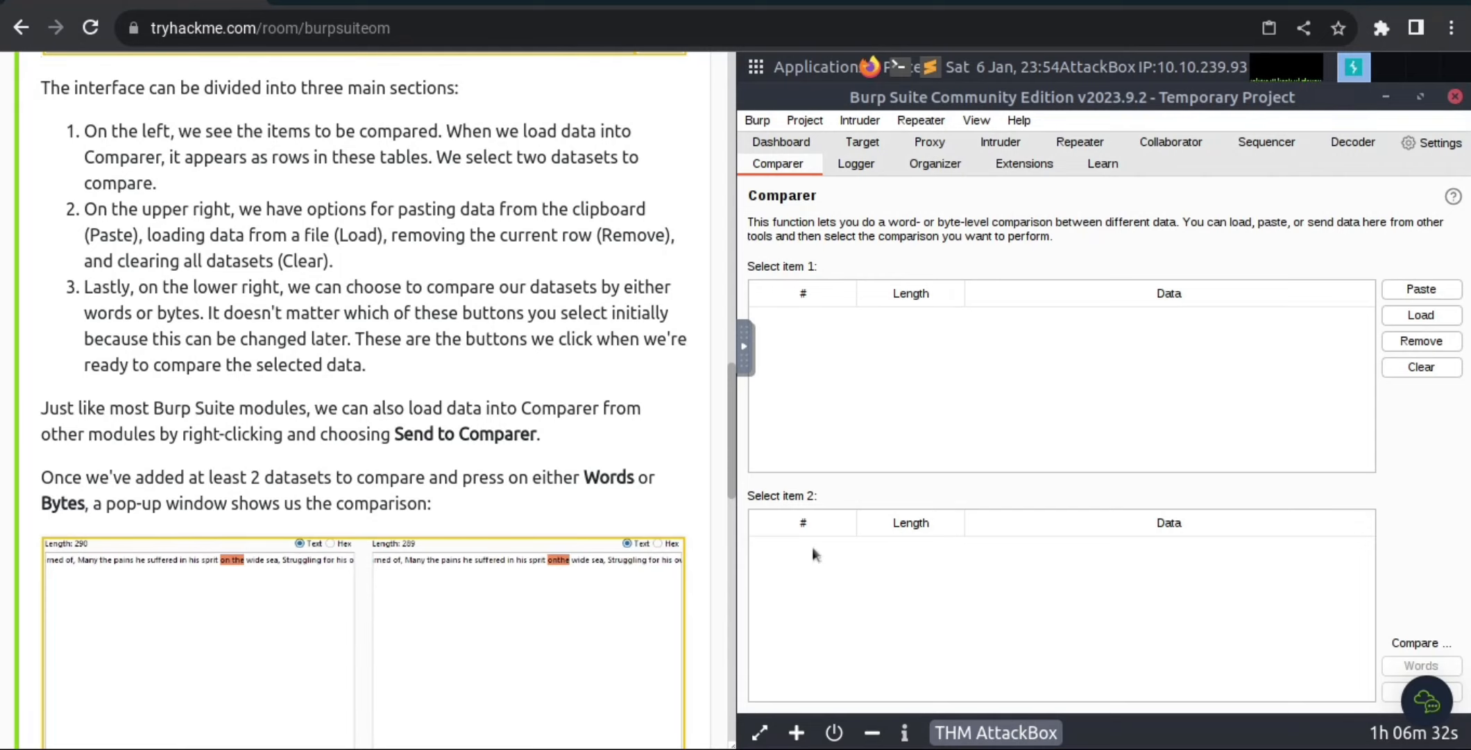
Step: Read how data is sent to Comparer, then view the comparison pop-up screenshot at full size and close it
scroll(594, 429, down, 3)
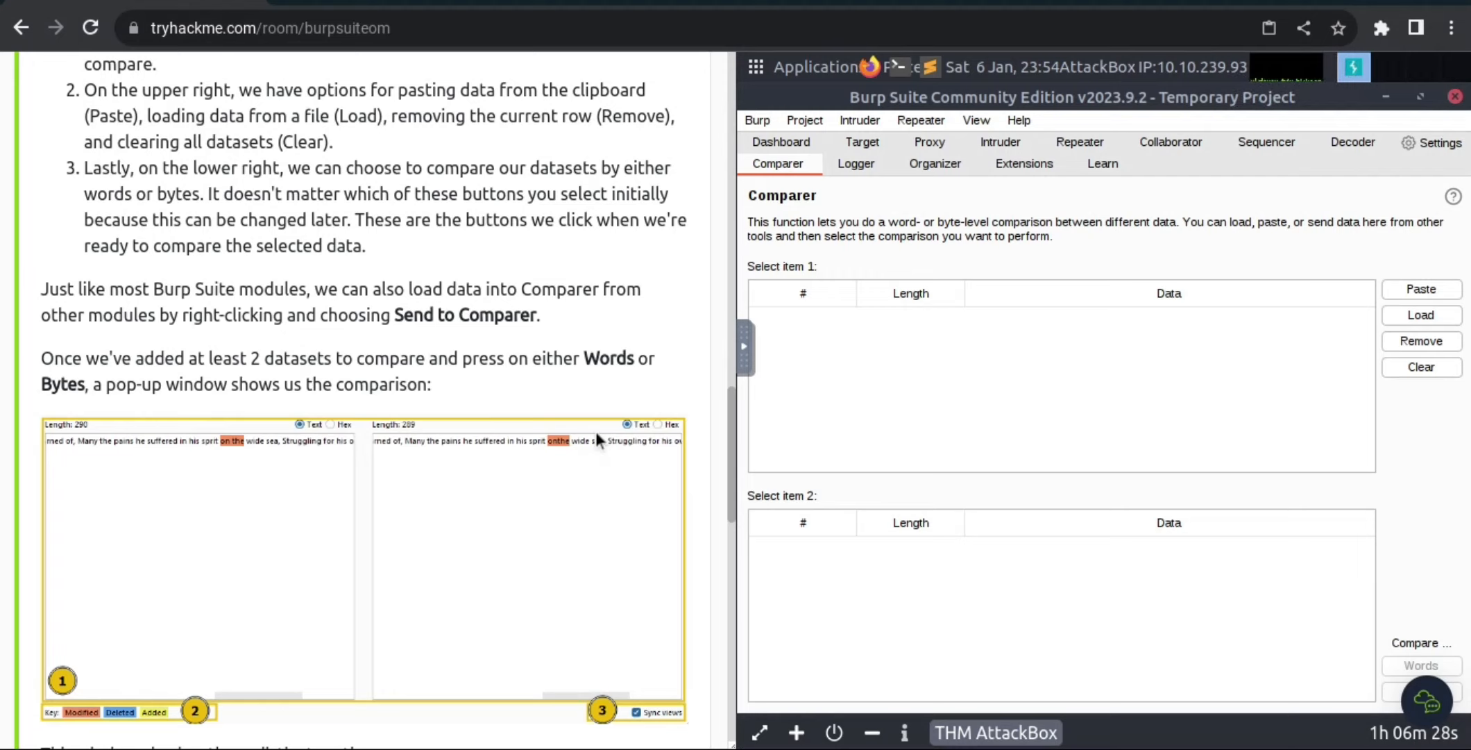
scroll(596, 432, down, 2)
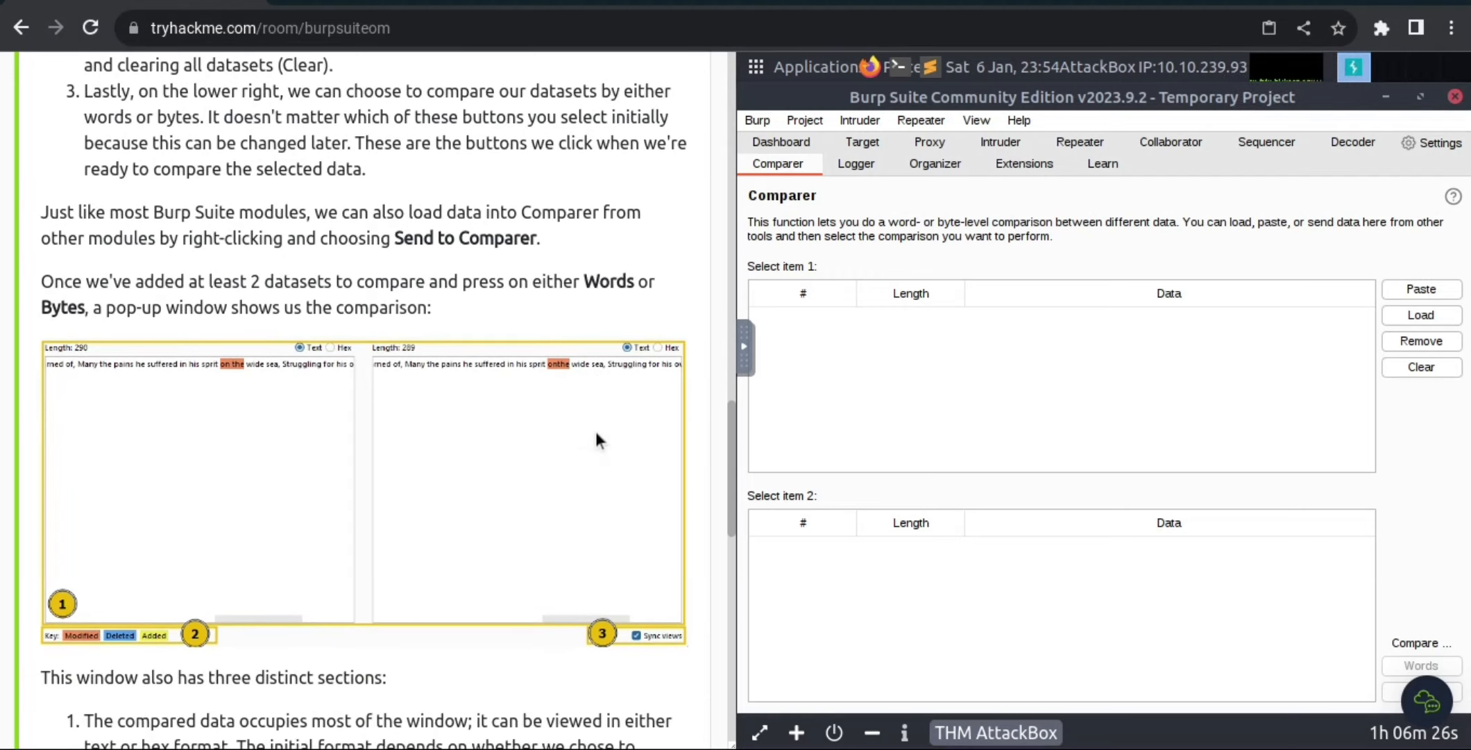
scroll(596, 433, up, 1)
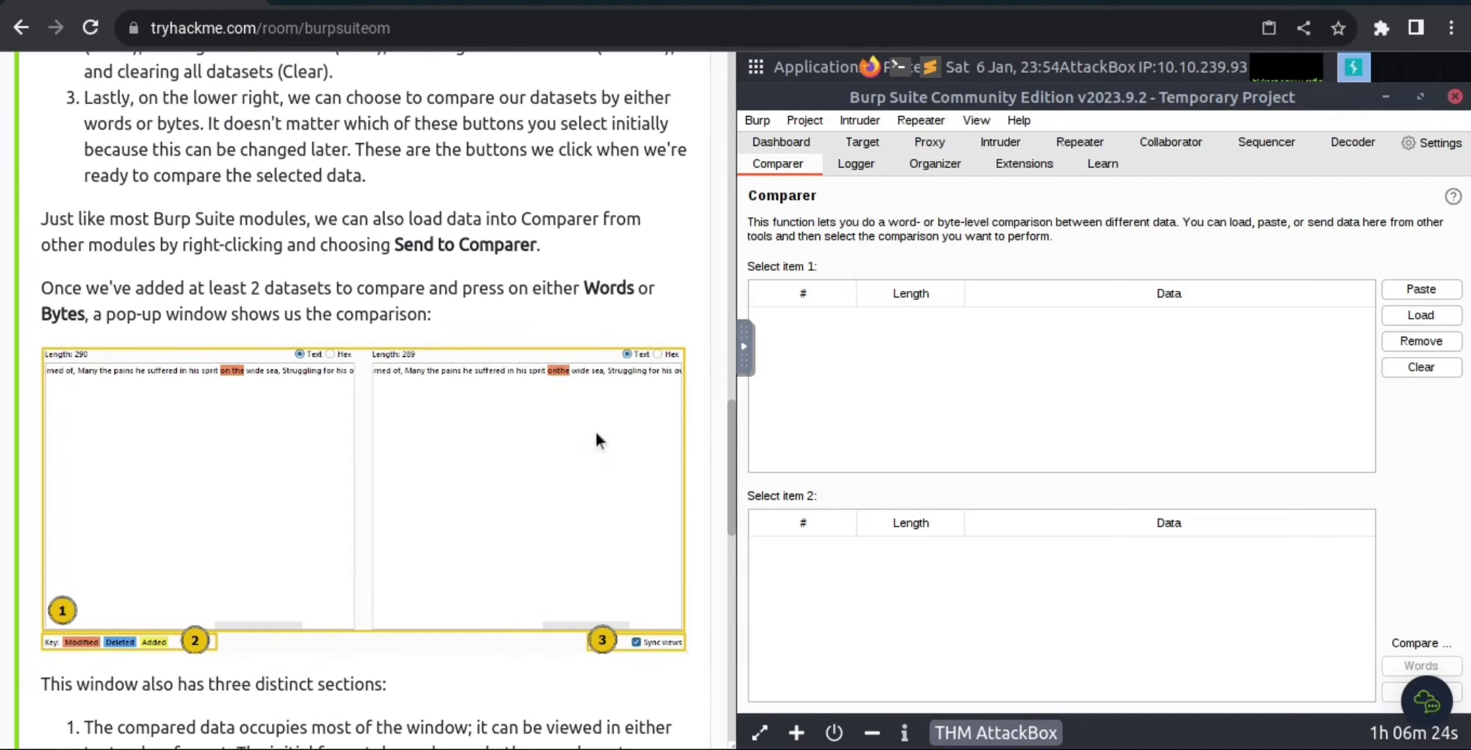
scroll(597, 433, down, 1)
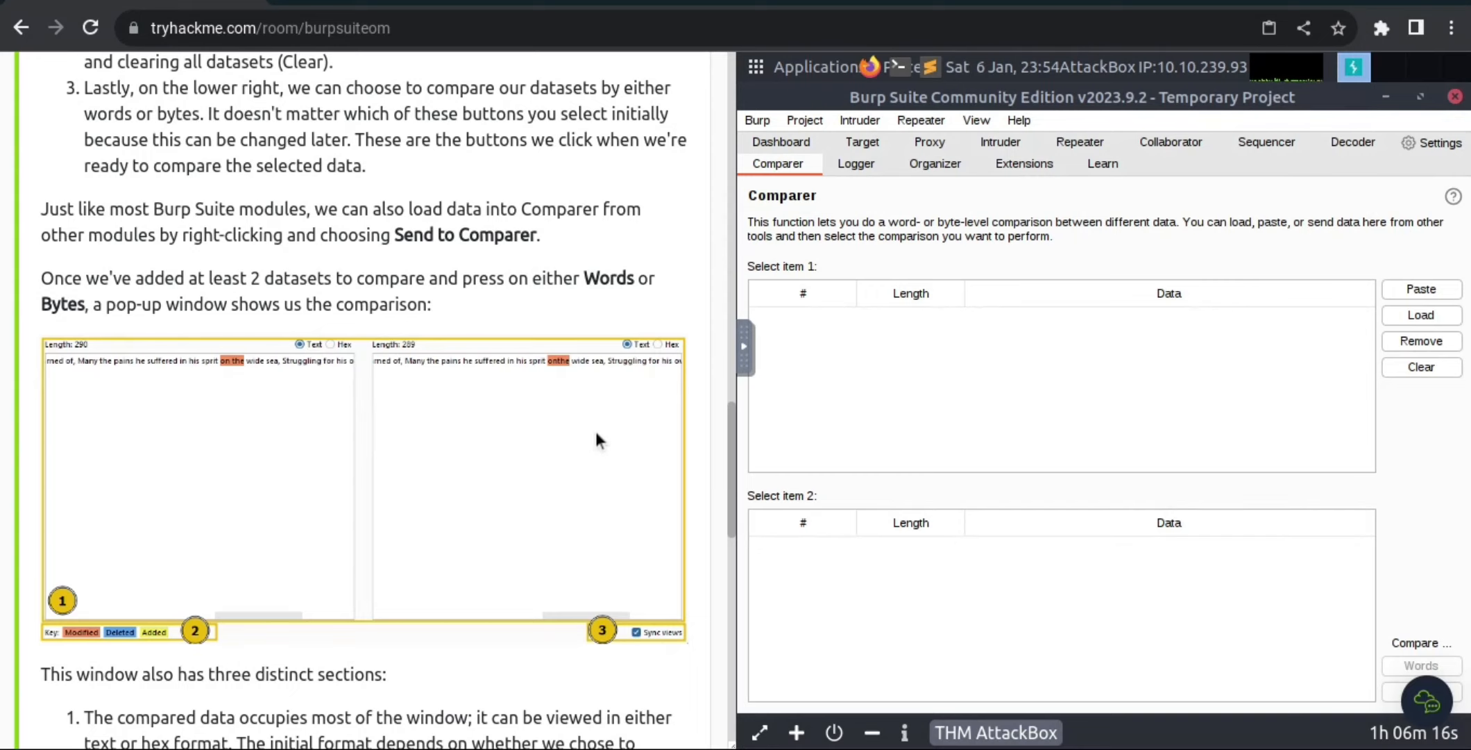
scroll(596, 433, down, 2)
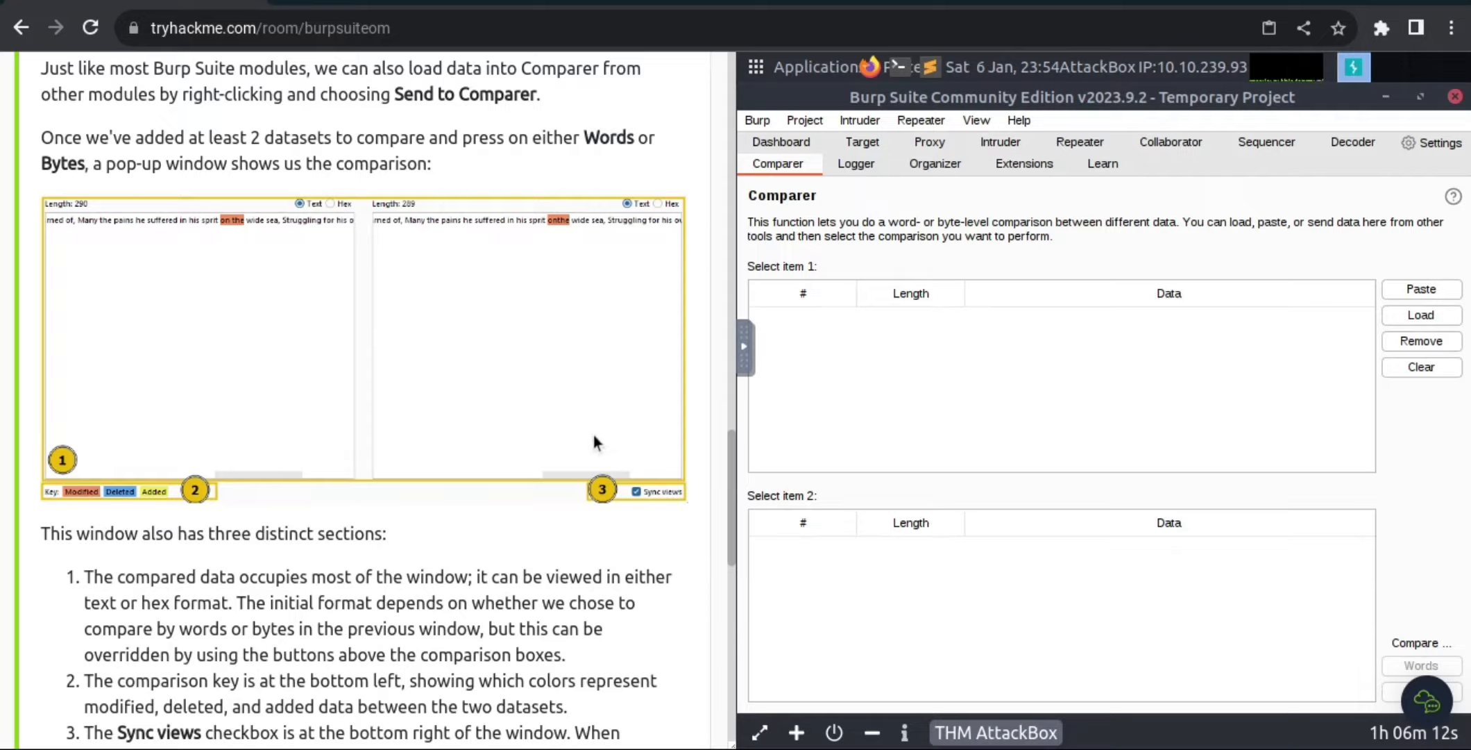
click(593, 436)
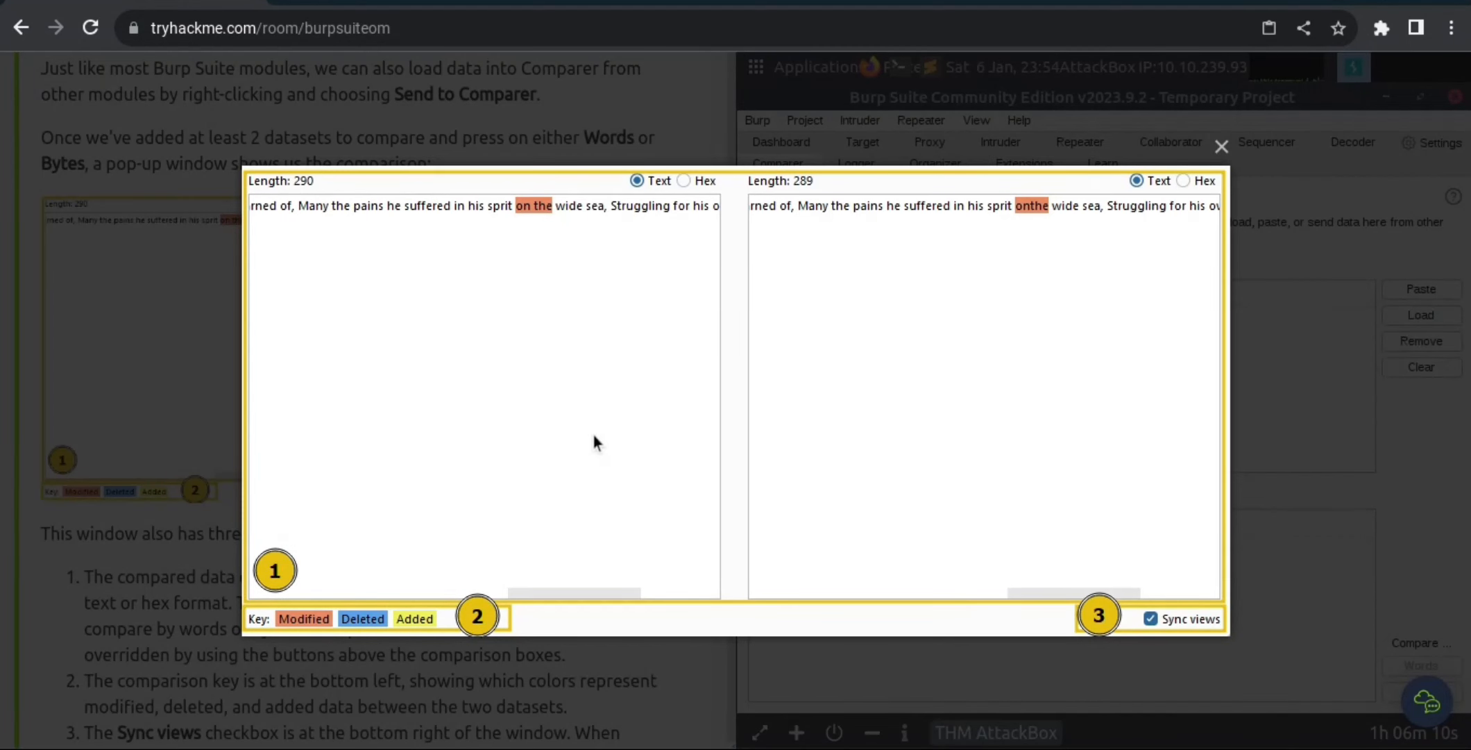
click(145, 414)
Step: Read the description of the comparison window's three sections and enlarge its screenshot again to match them up
scroll(144, 415, down, 4)
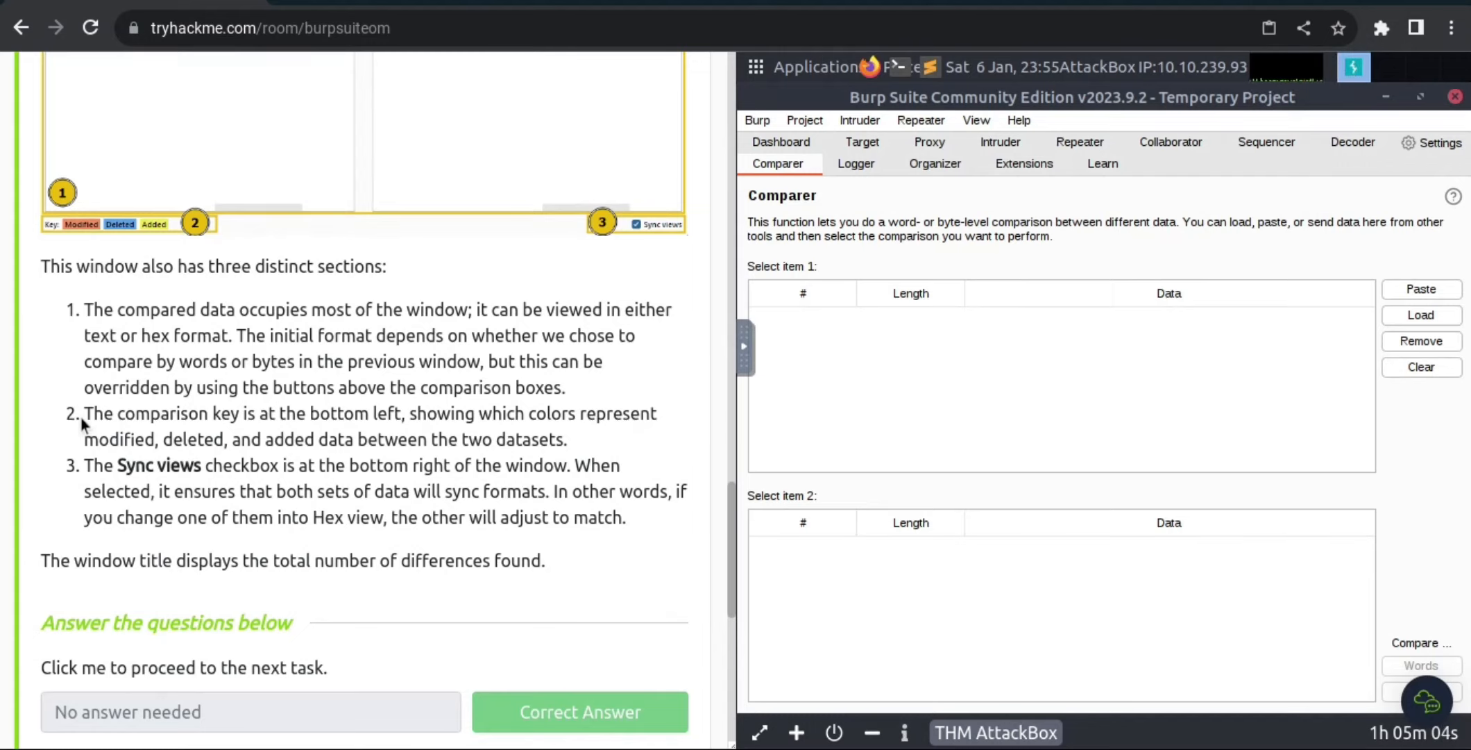
scroll(82, 424, up, 1)
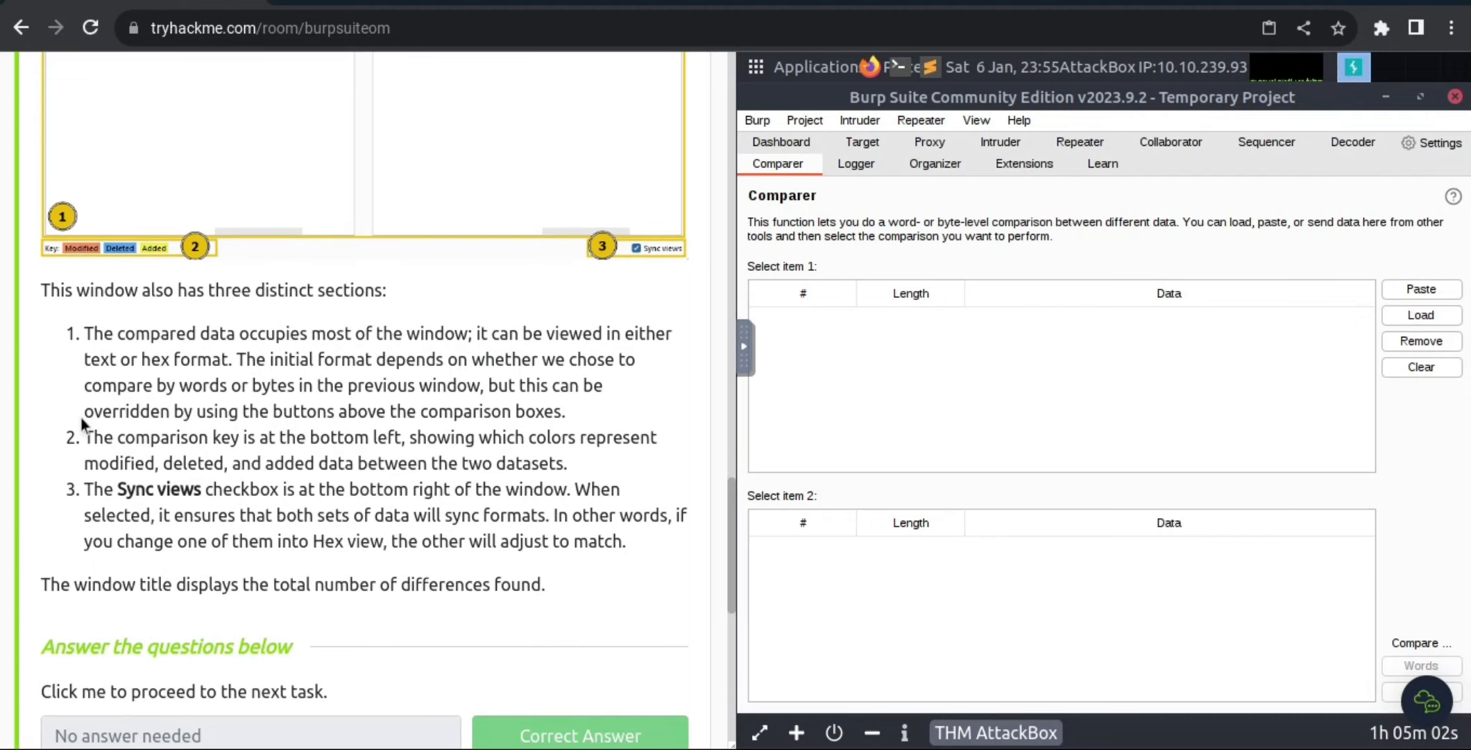
scroll(152, 396, up, 2)
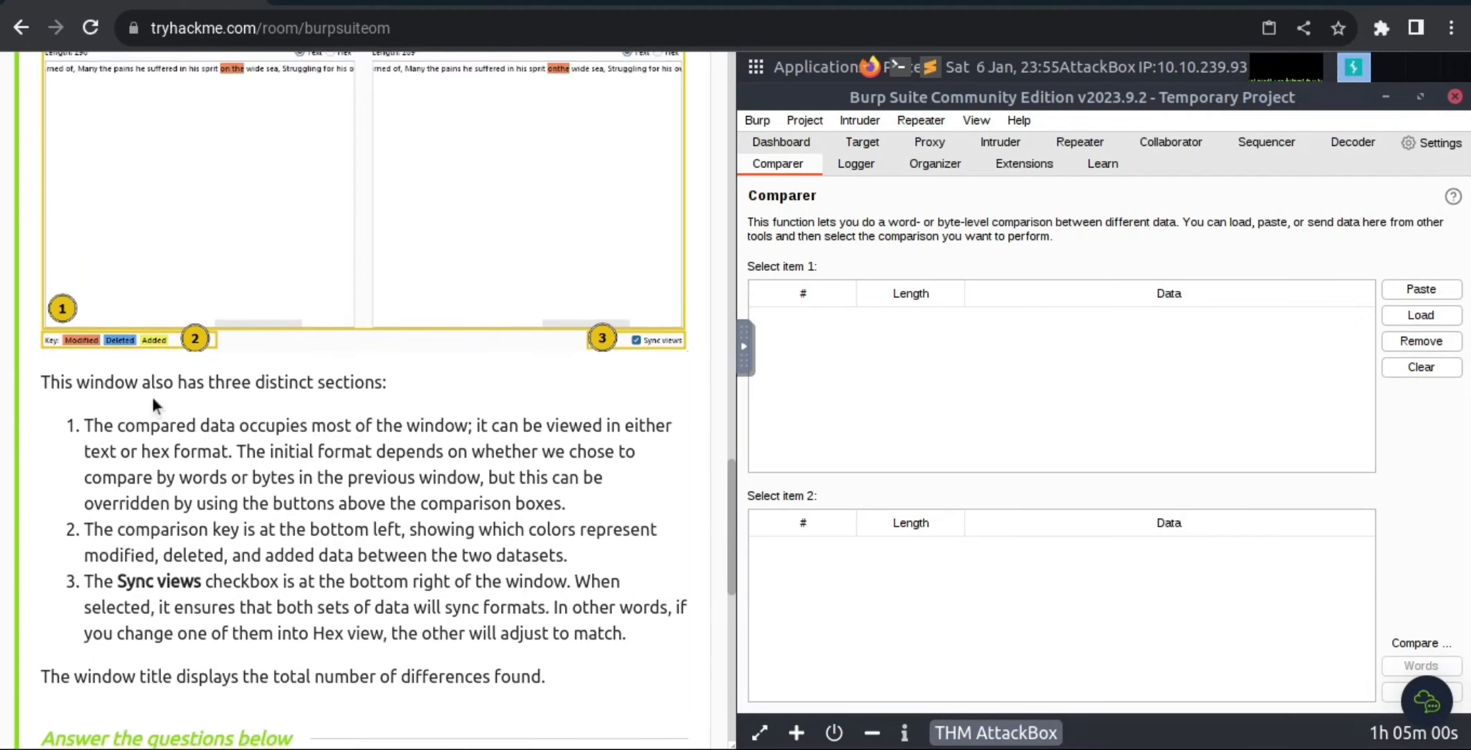
scroll(152, 396, up, 3)
click(185, 333)
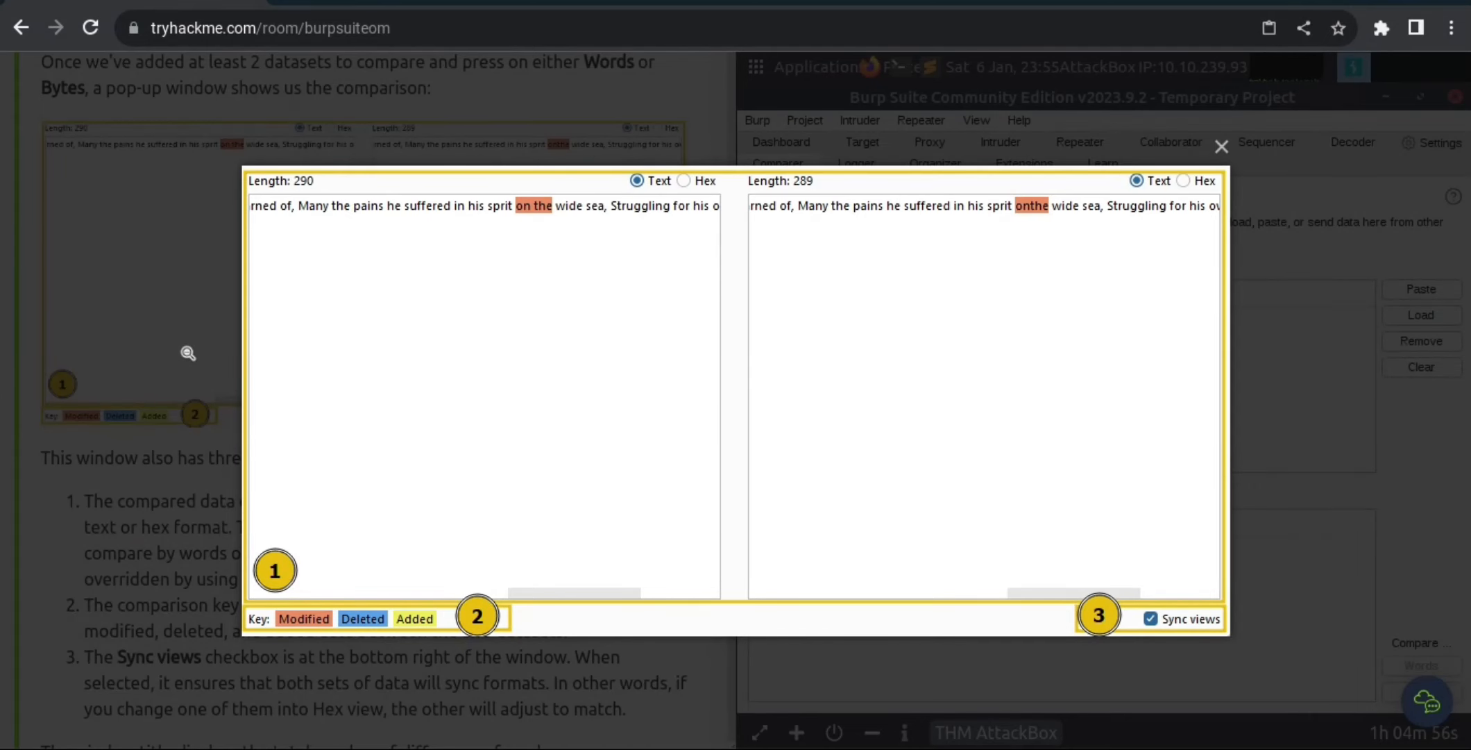
Step: Close the enlarged comparison screenshot and continue reading down to the Task 6 Comparer example
click(187, 352)
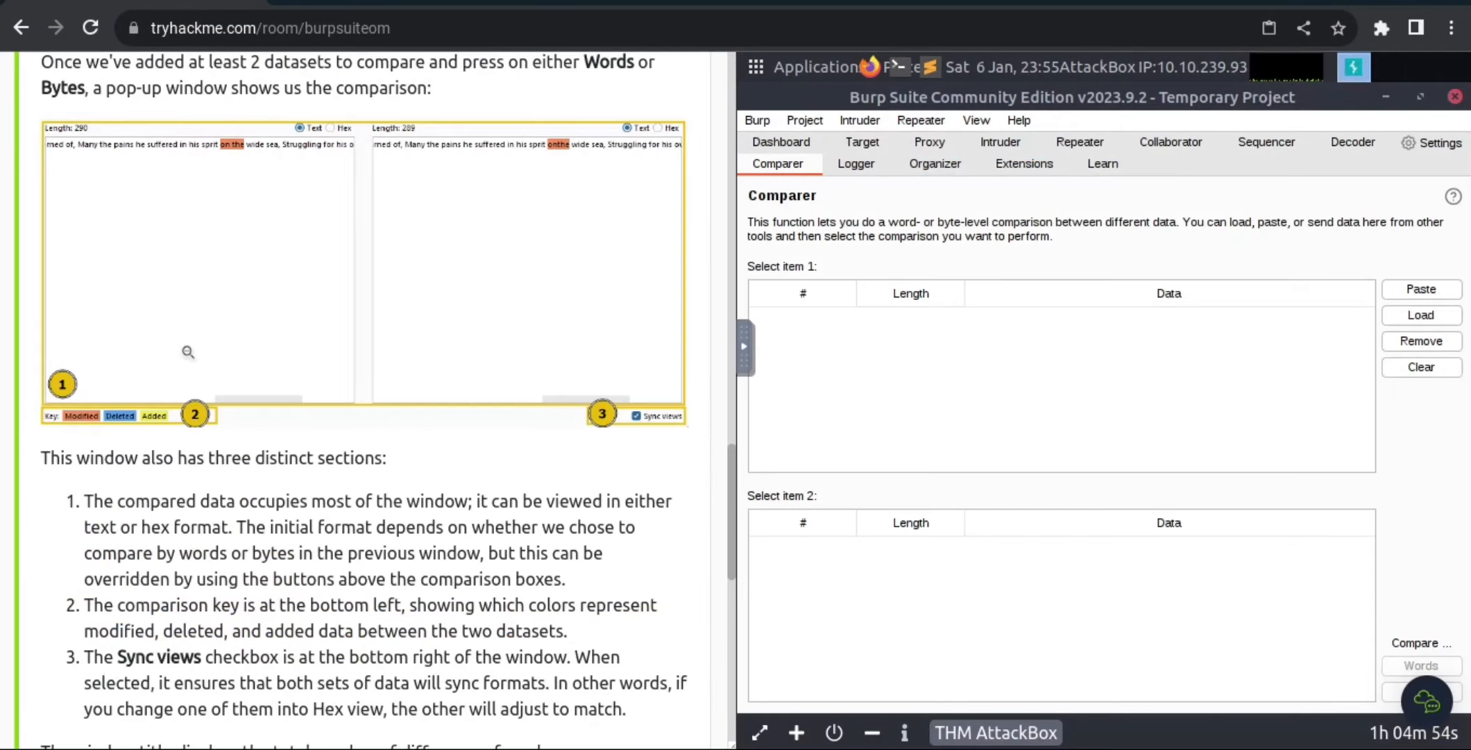
scroll(186, 353, down, 5)
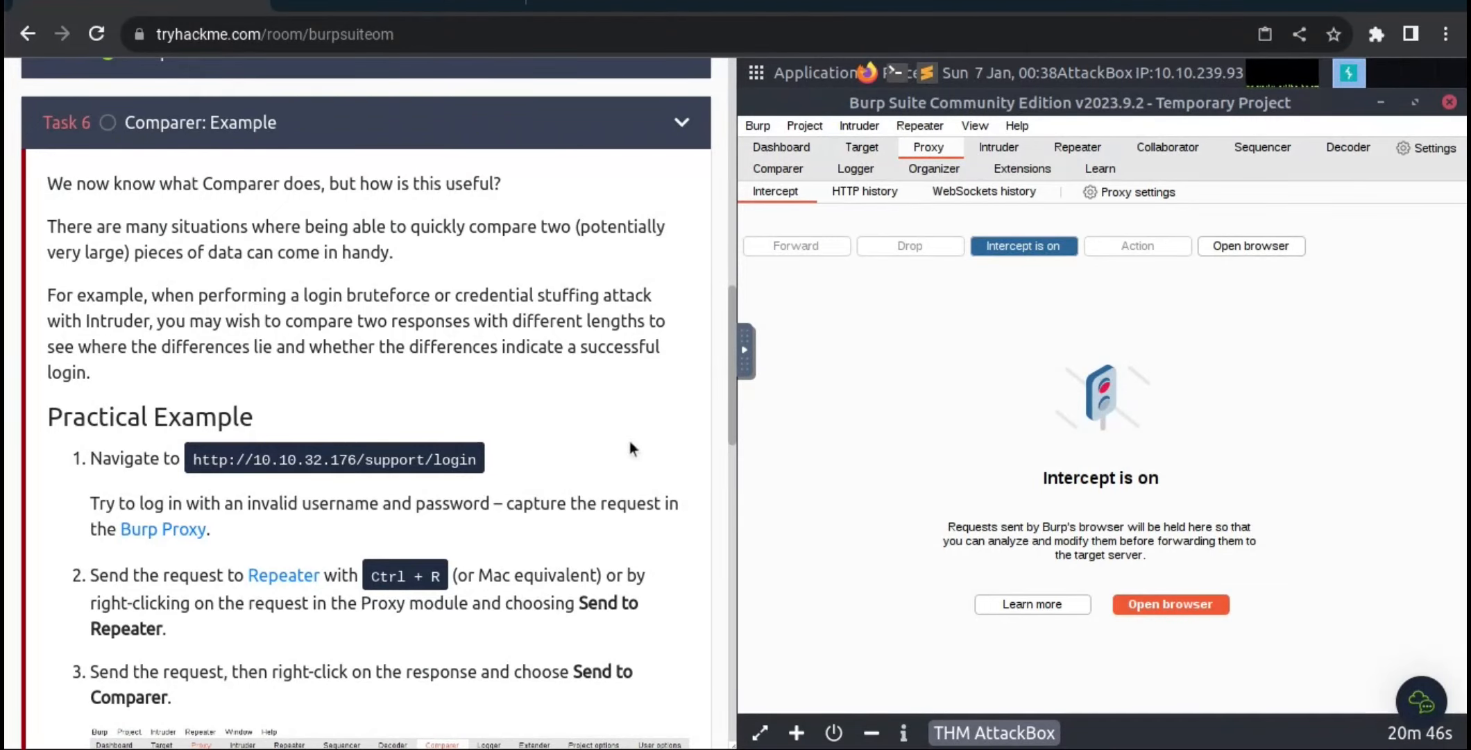
click(1019, 252)
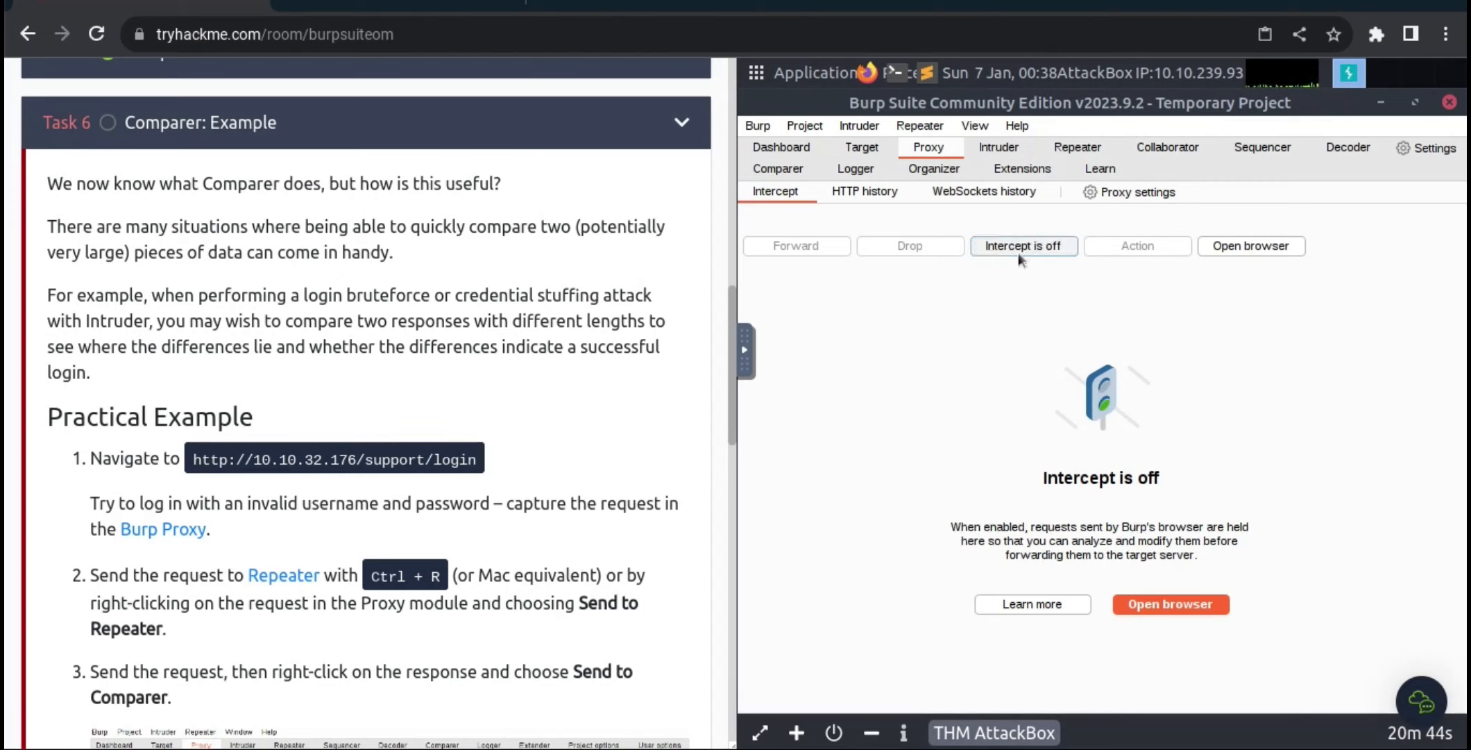
click(1257, 246)
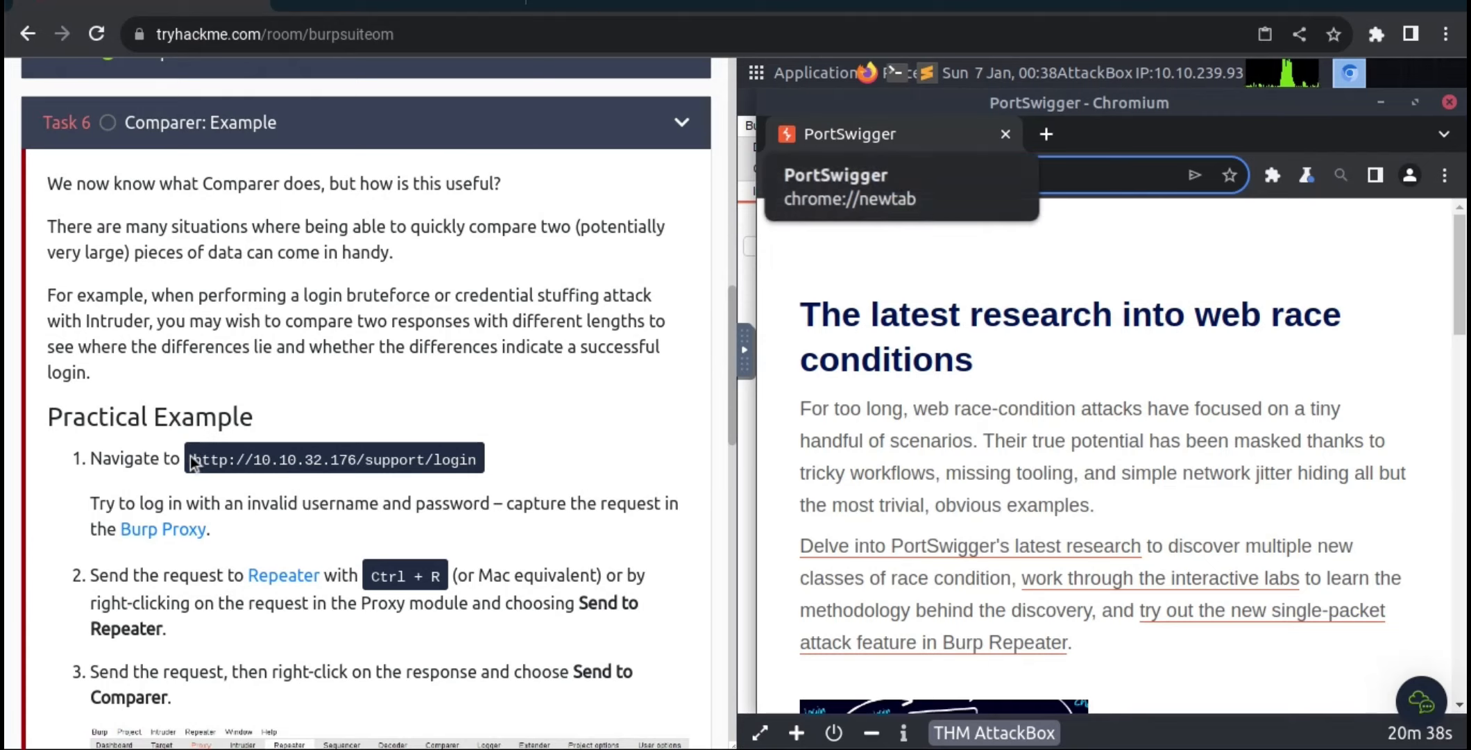
drag(511, 431, 466, 451)
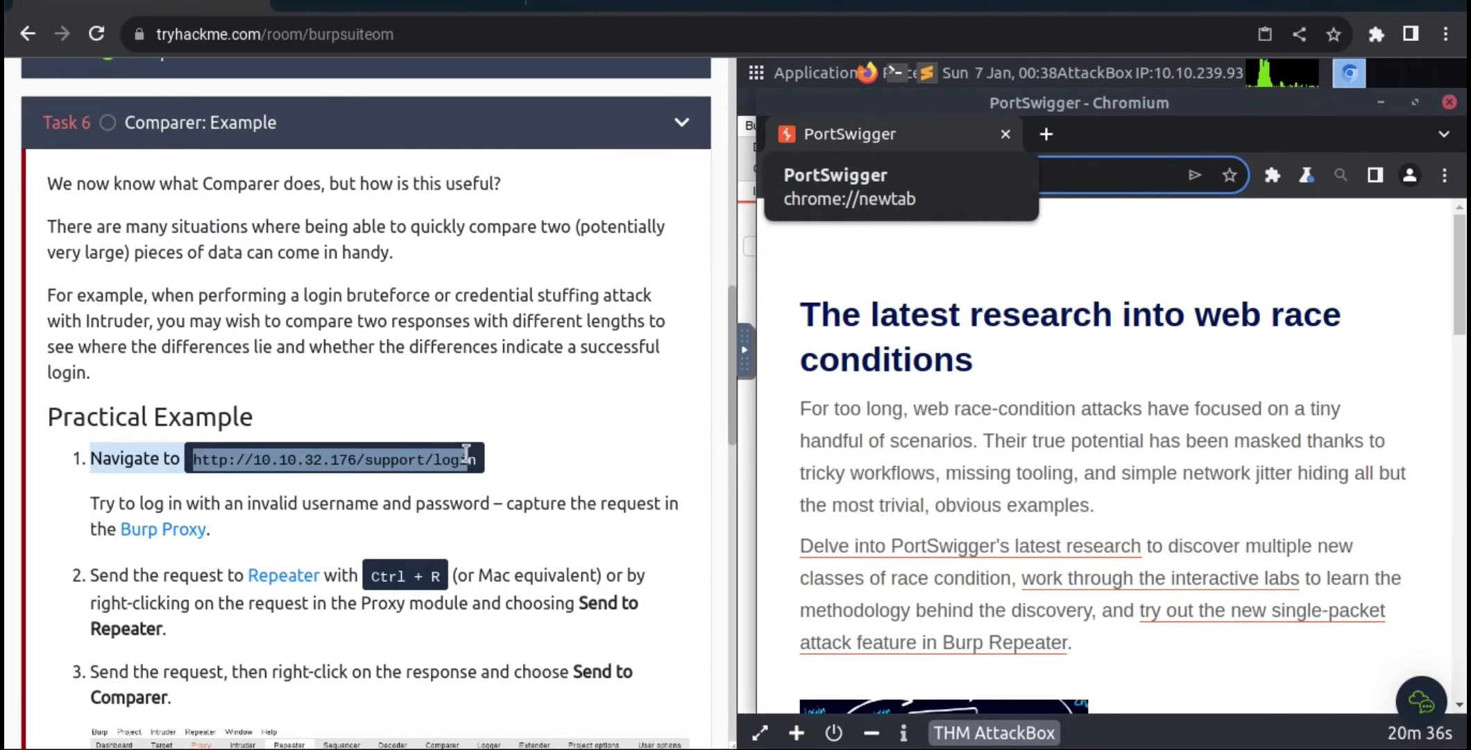
click(470, 452)
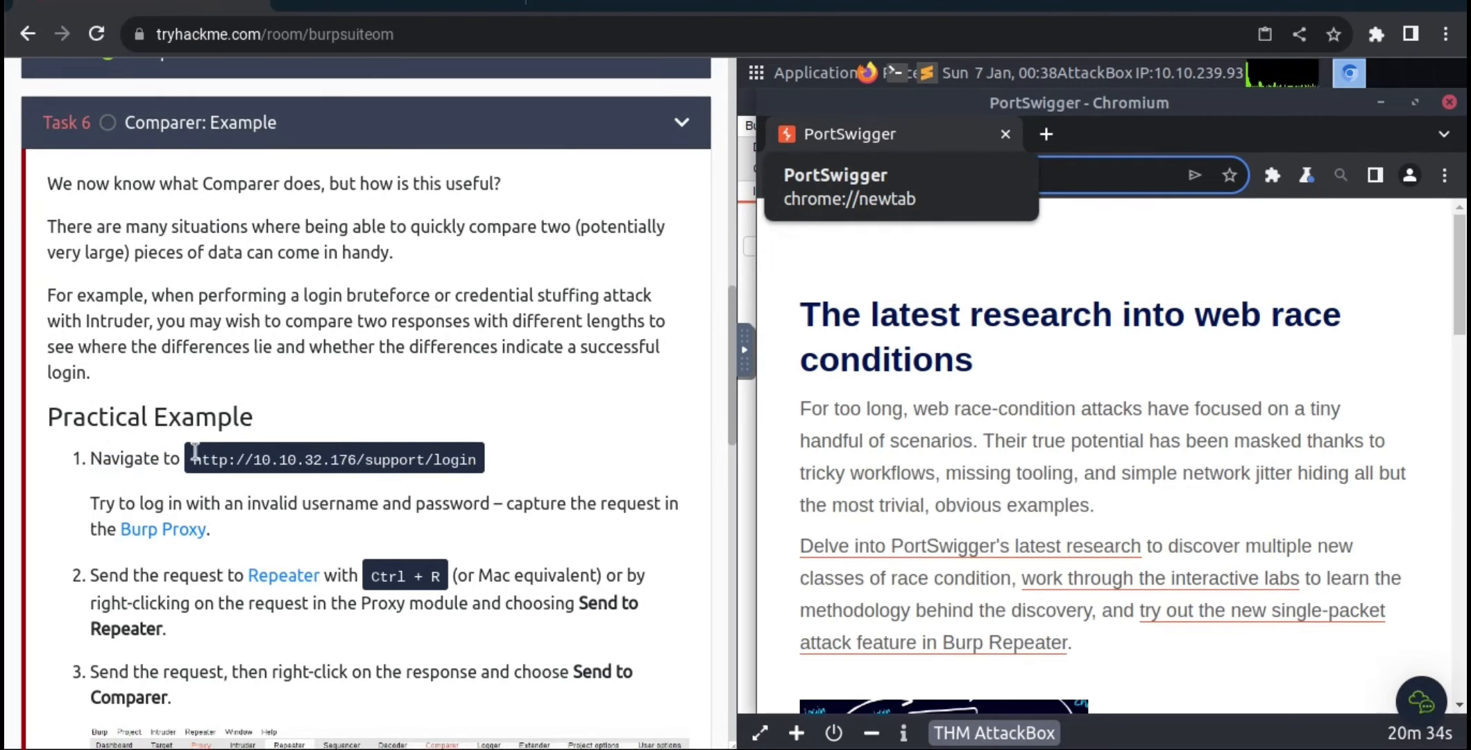
drag(203, 451, 486, 466)
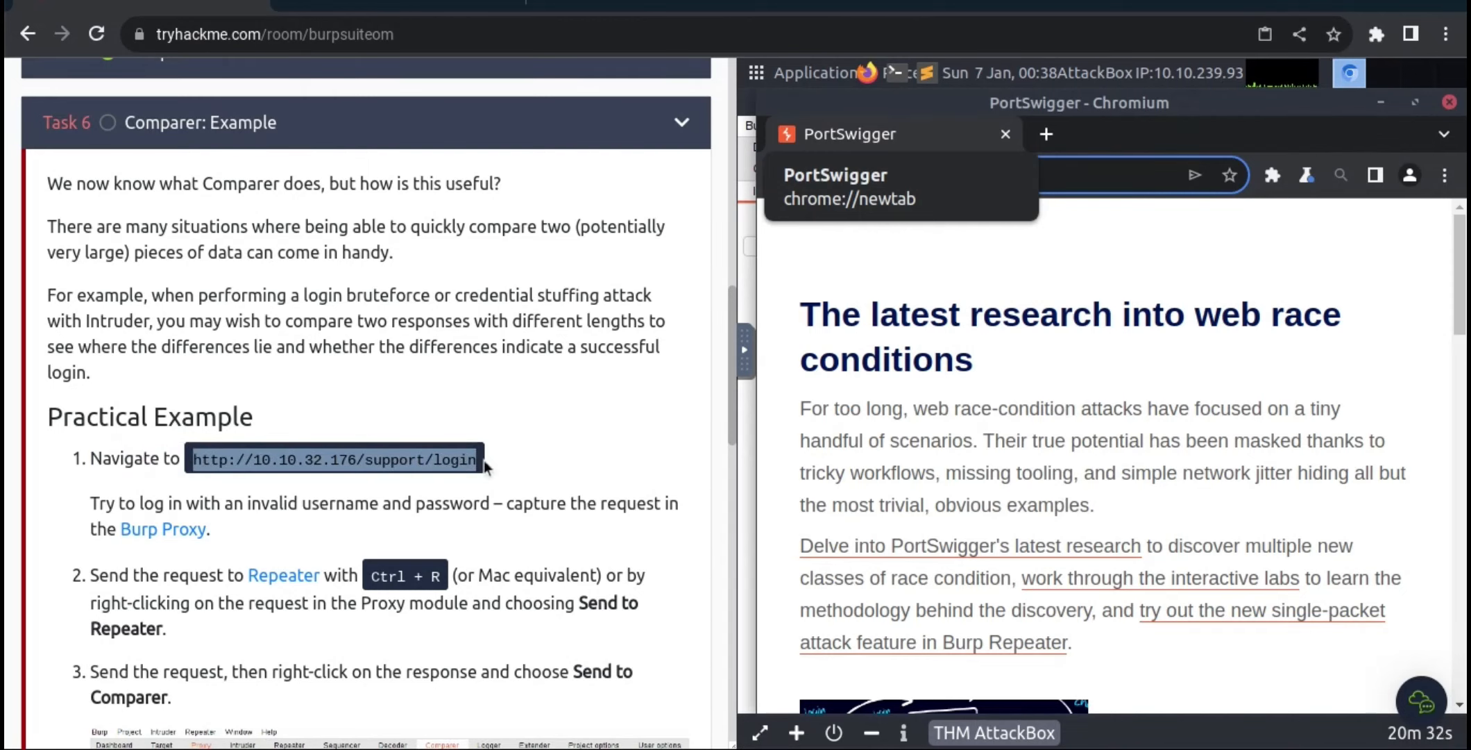
right_click(478, 460)
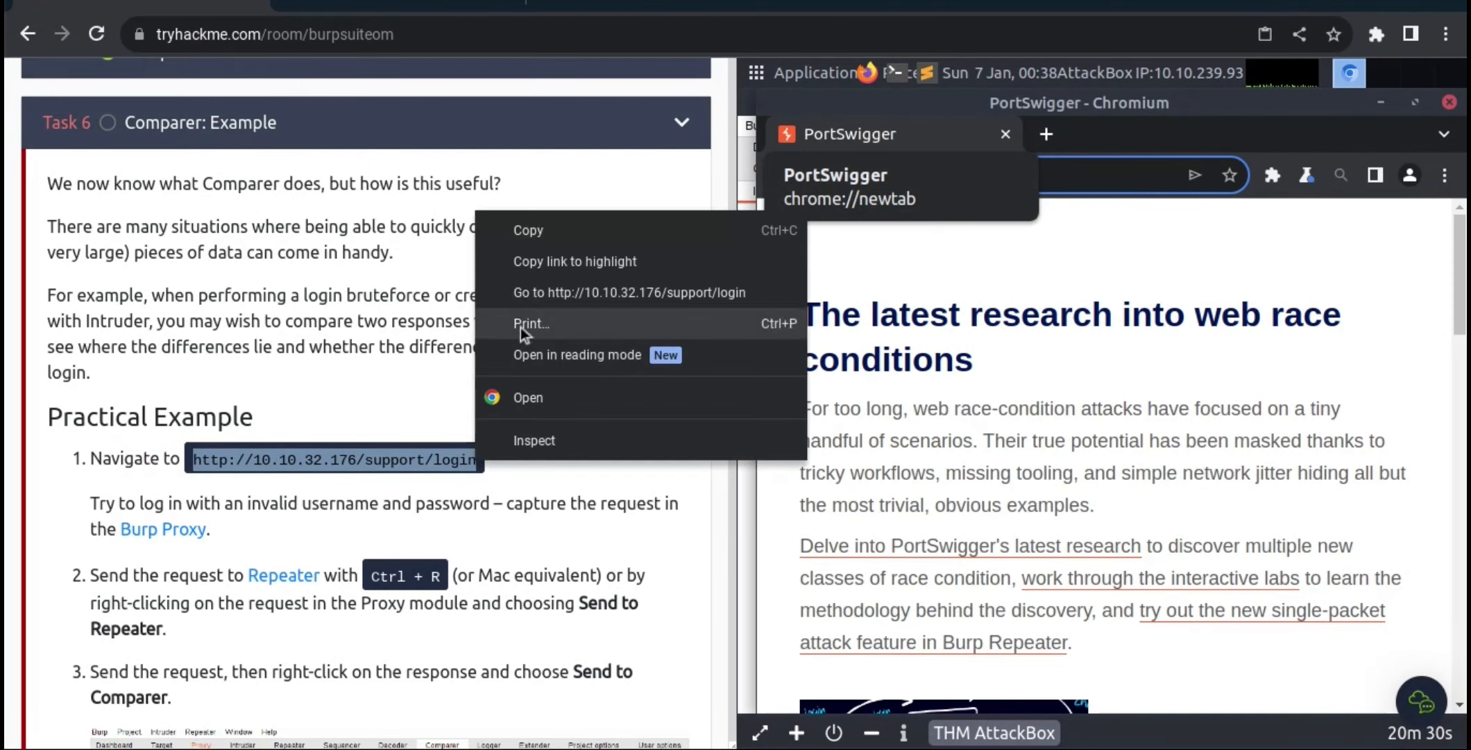
click(536, 231)
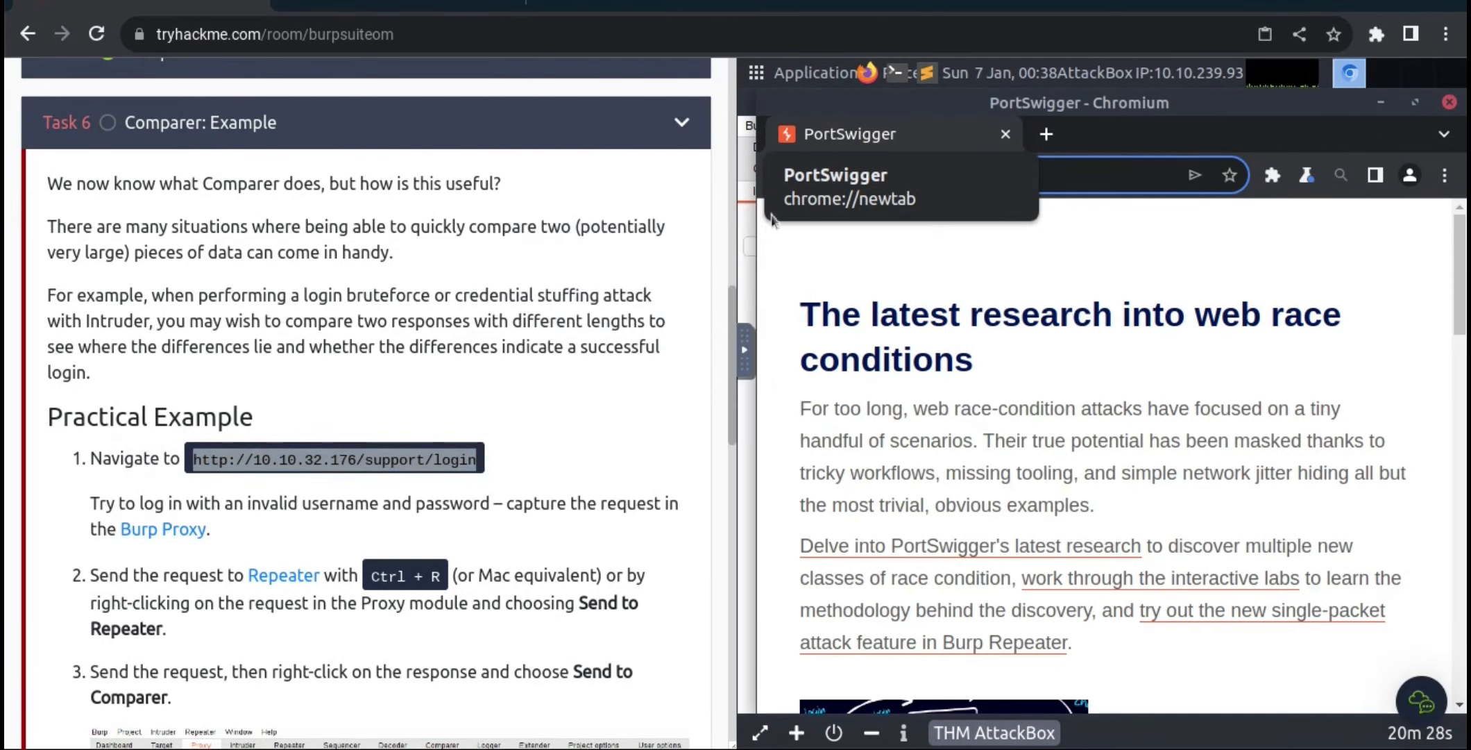
right_click(1111, 178)
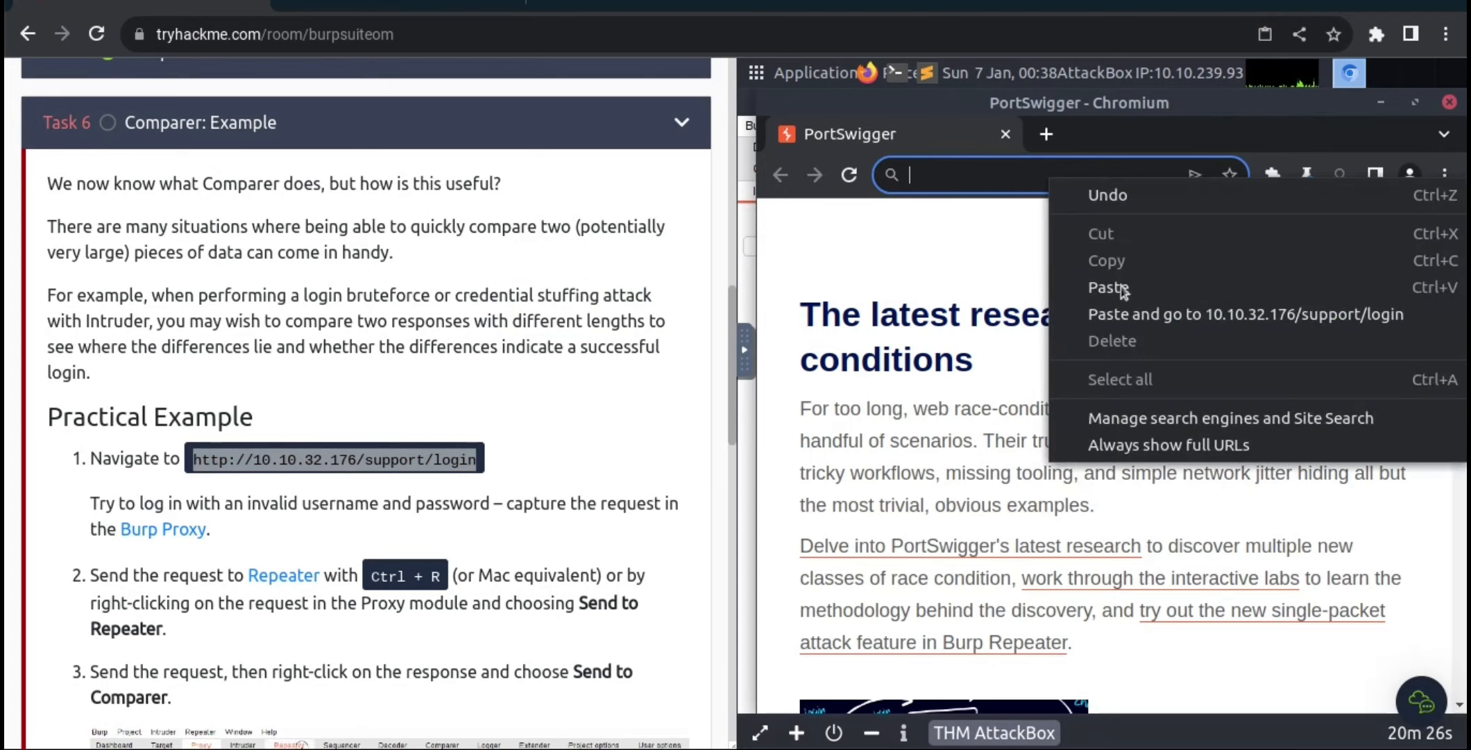
click(1121, 293)
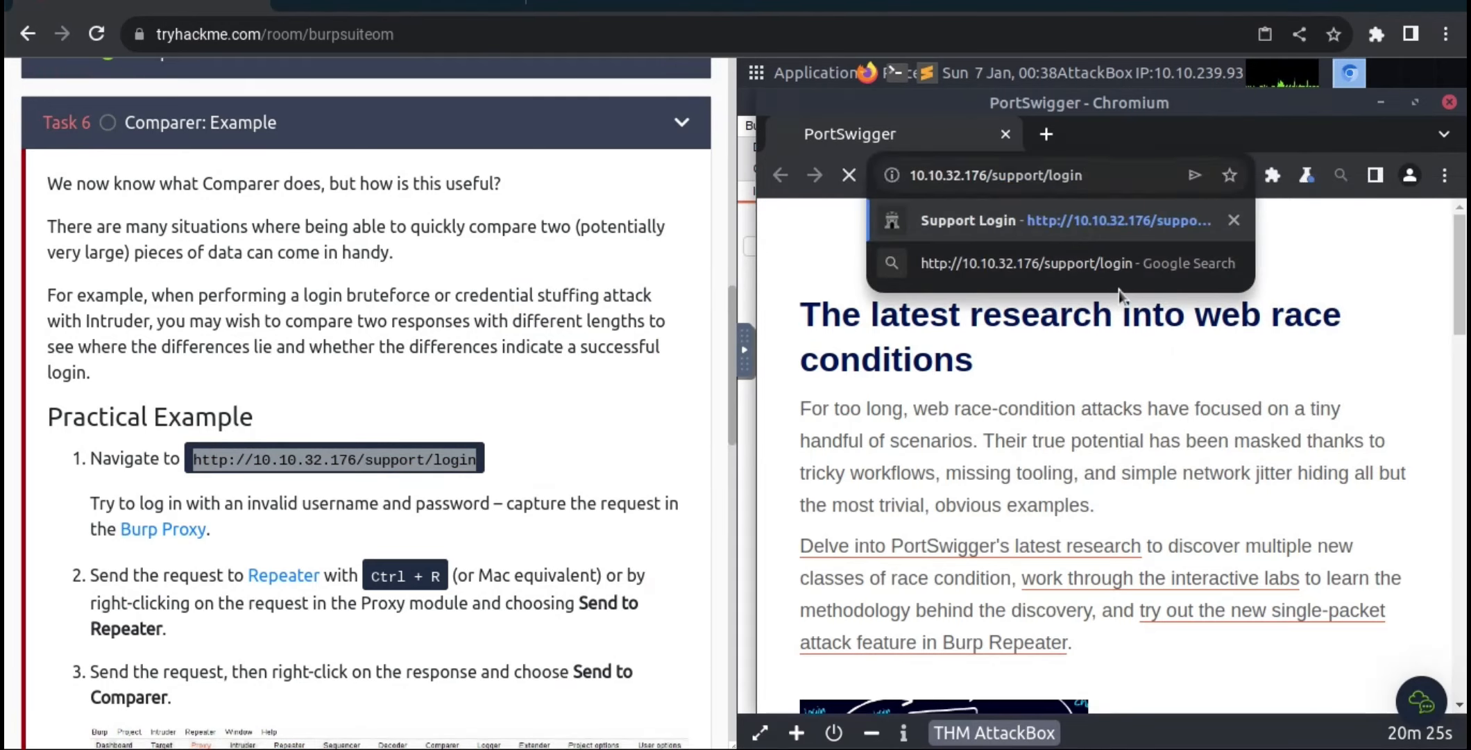
key(Return)
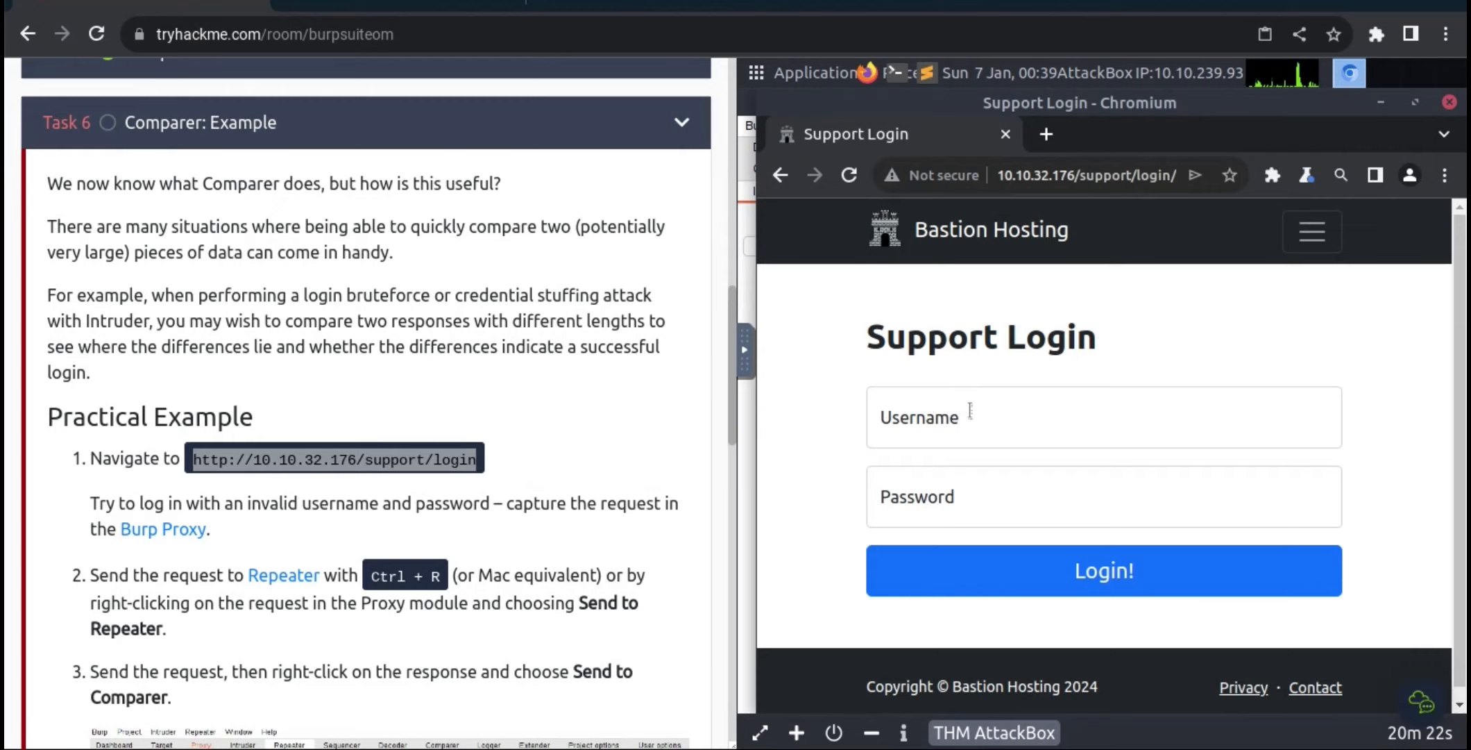
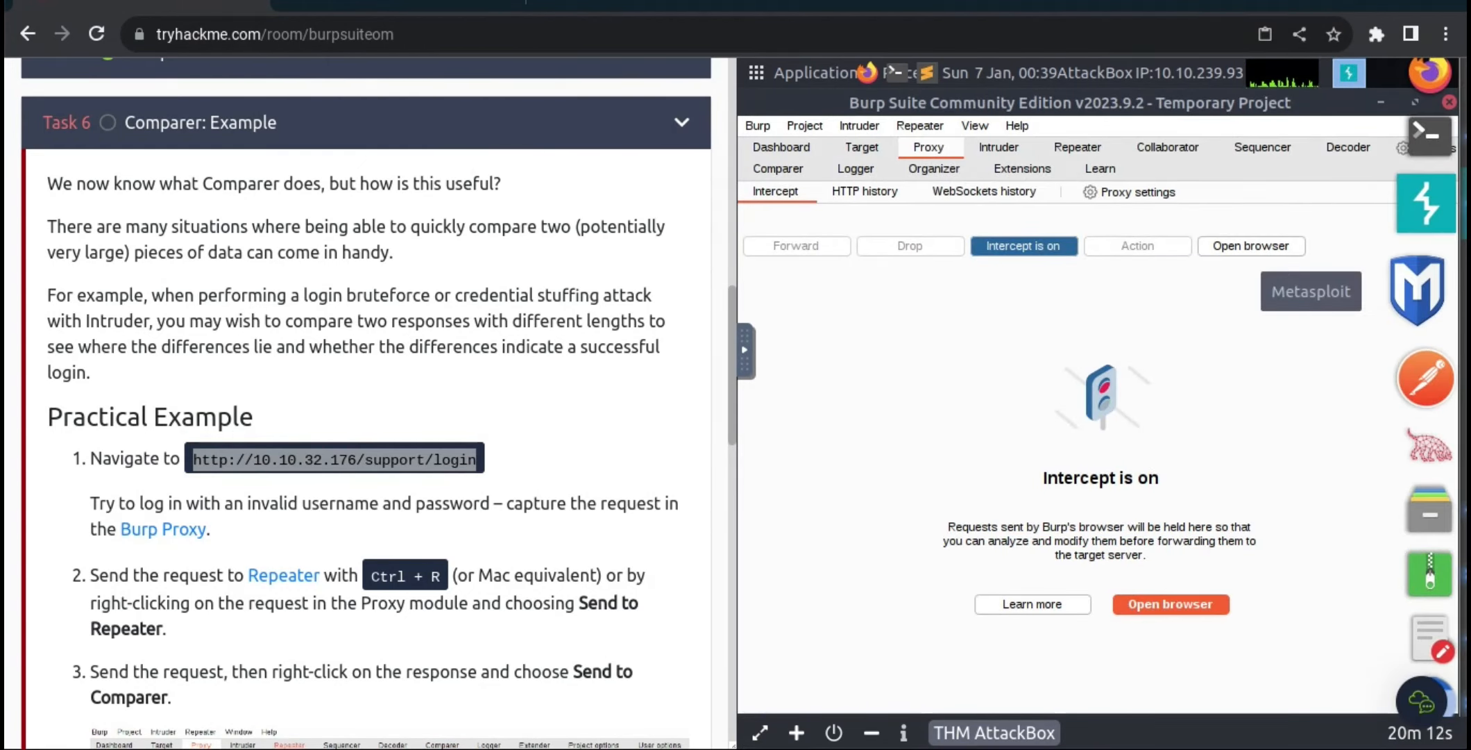
Step: Submit the invalid support login from the browser and bring up the captured POST request in Burp's Proxy
click(1419, 218)
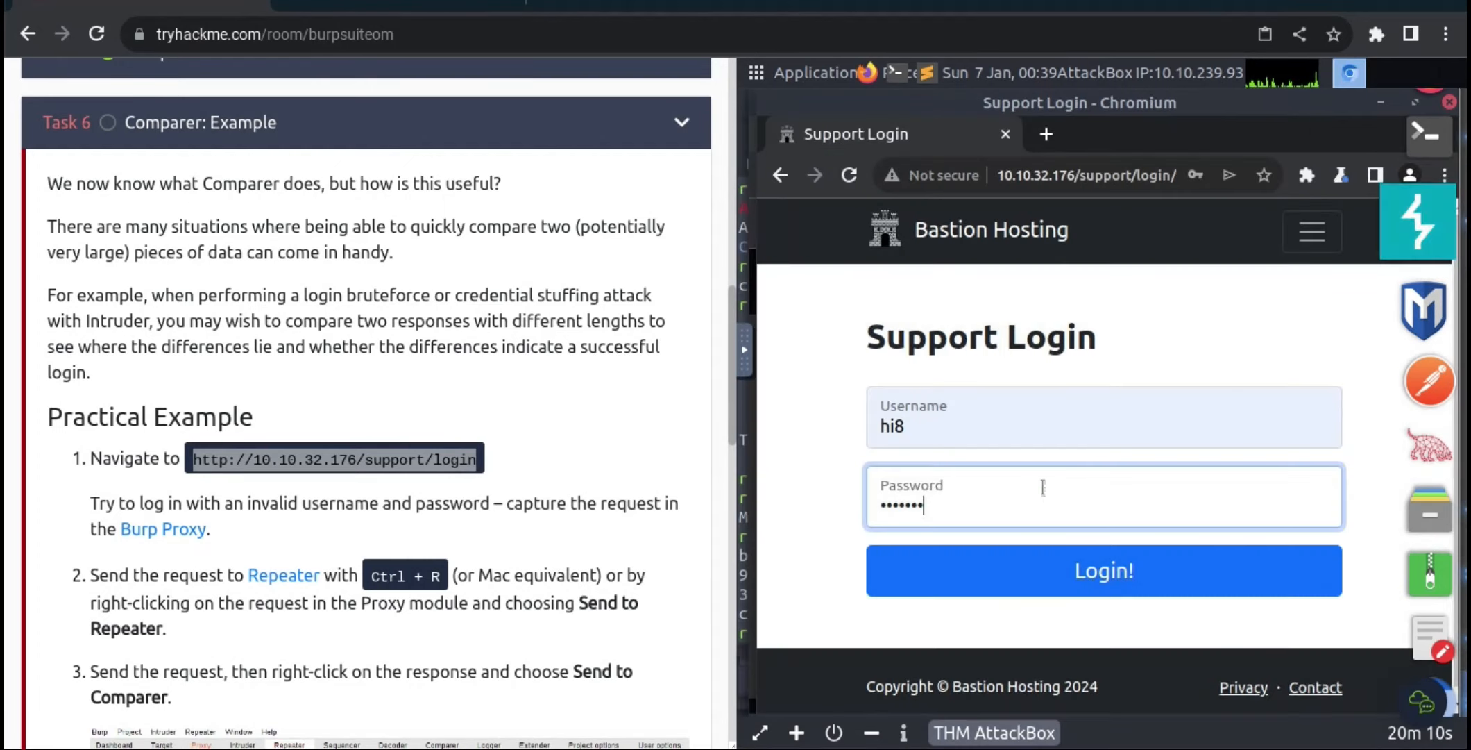
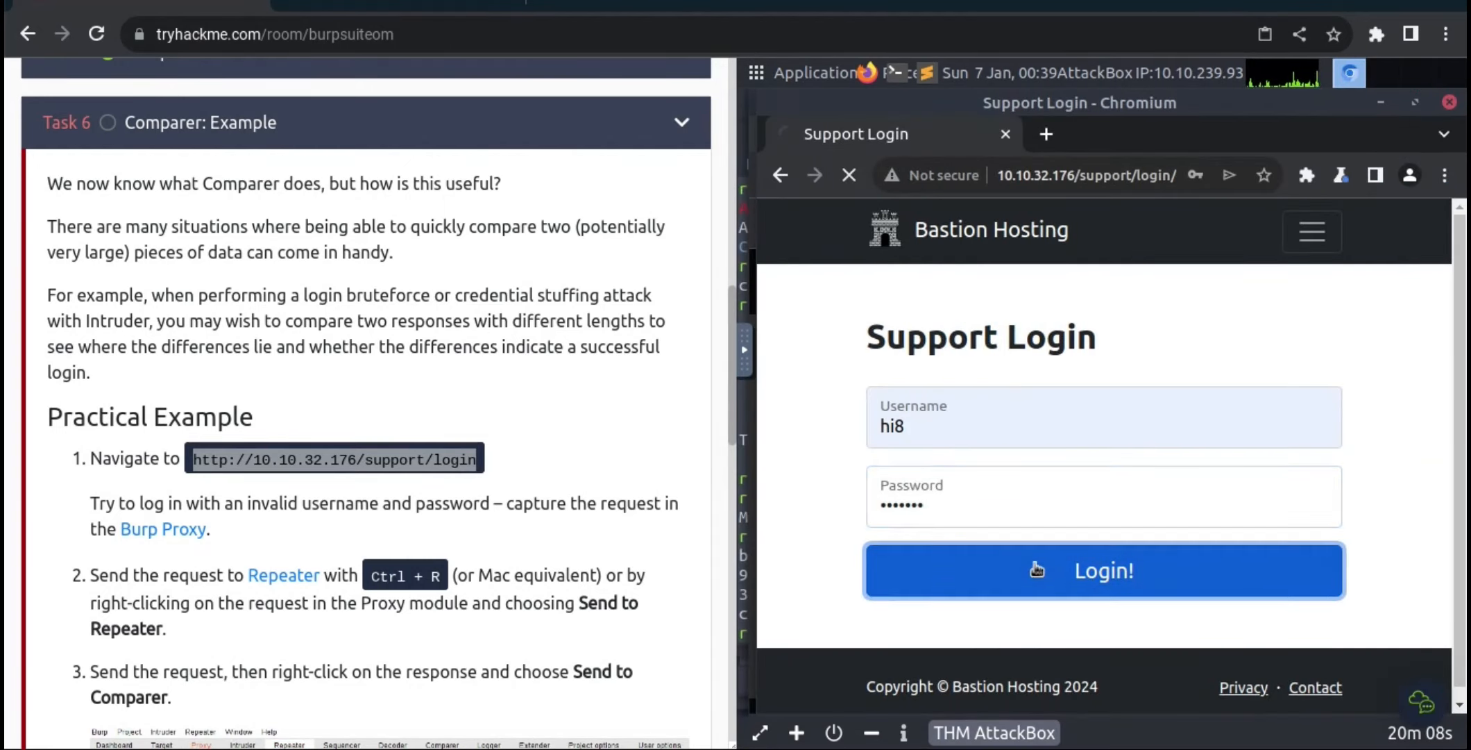
mouse_move(1466, 130)
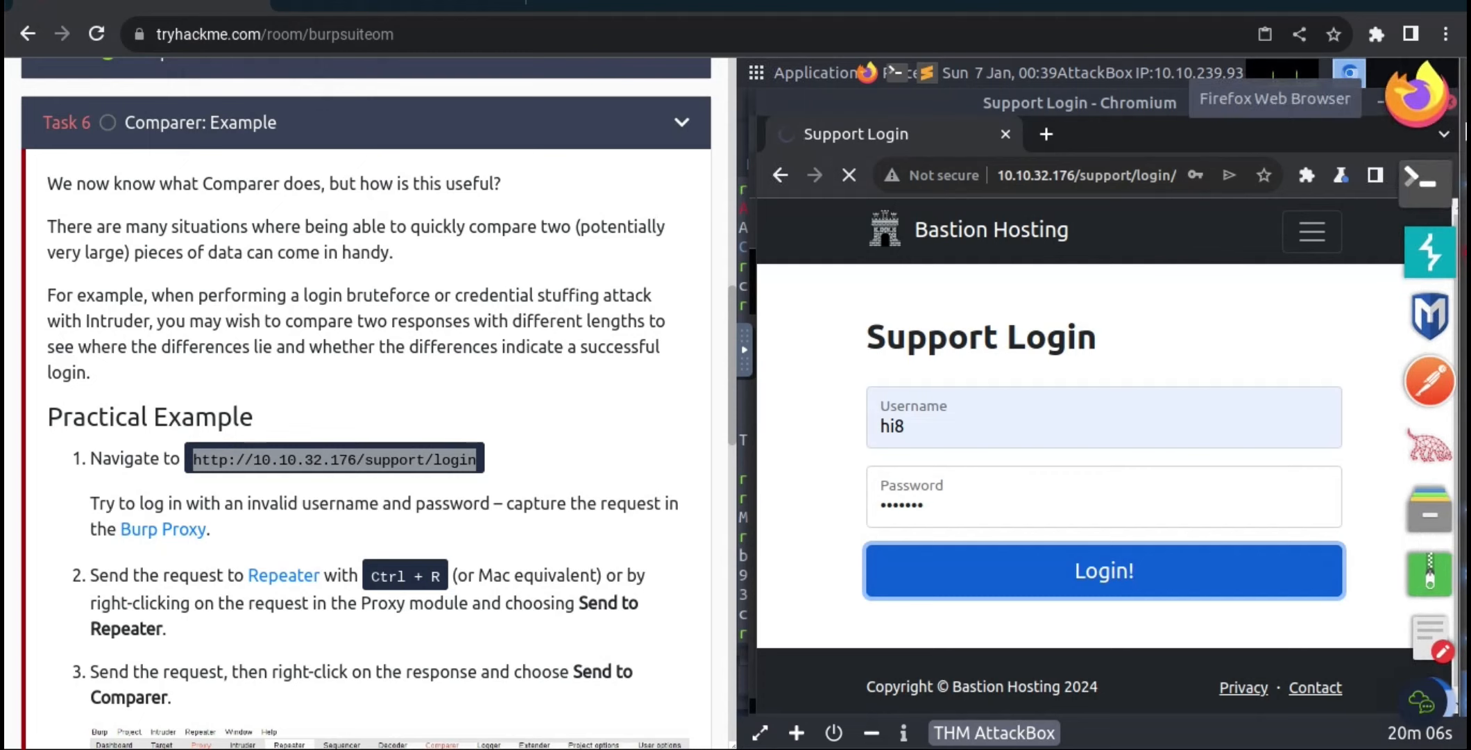
click(1428, 221)
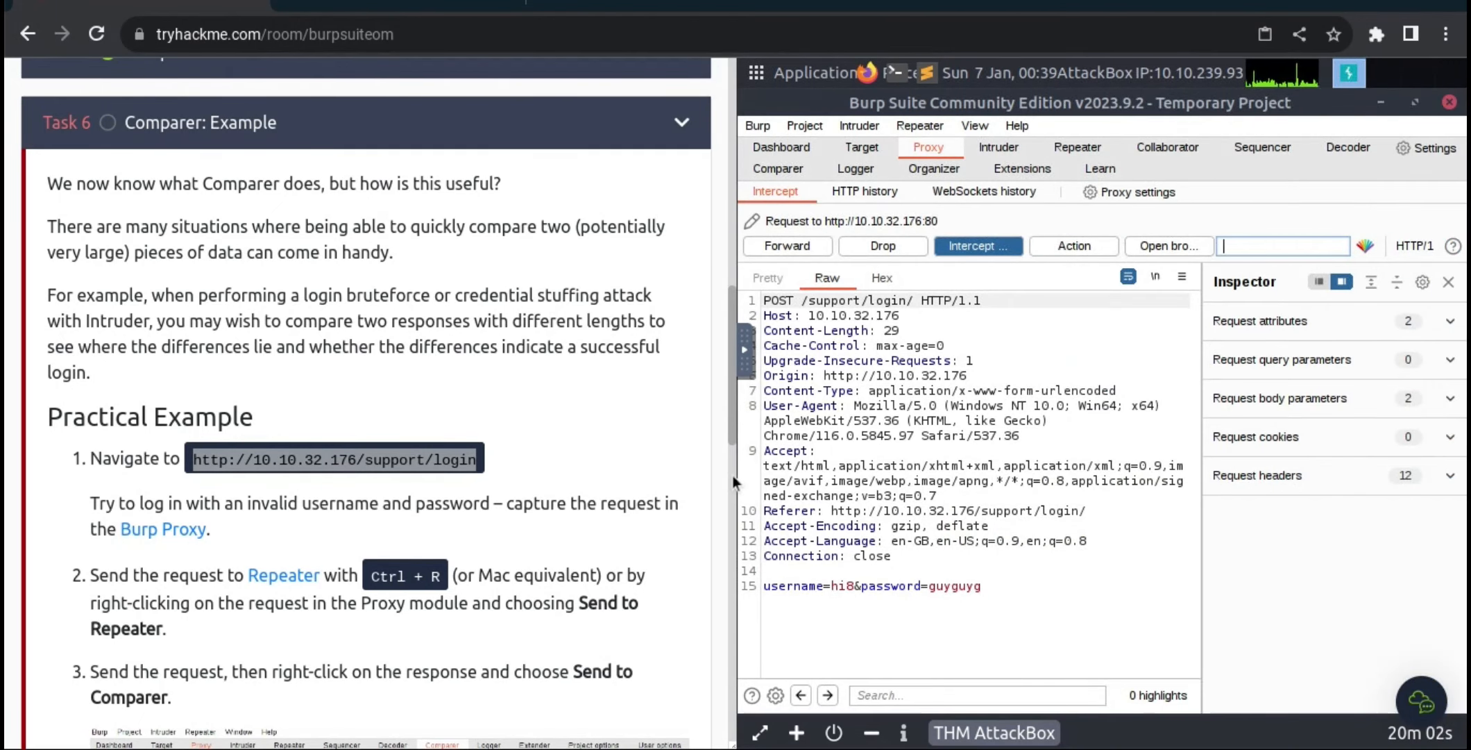
Step: Send the captured login request to Repeater, following step 2 of the practical example, and open it there
scroll(660, 489, down, 1)
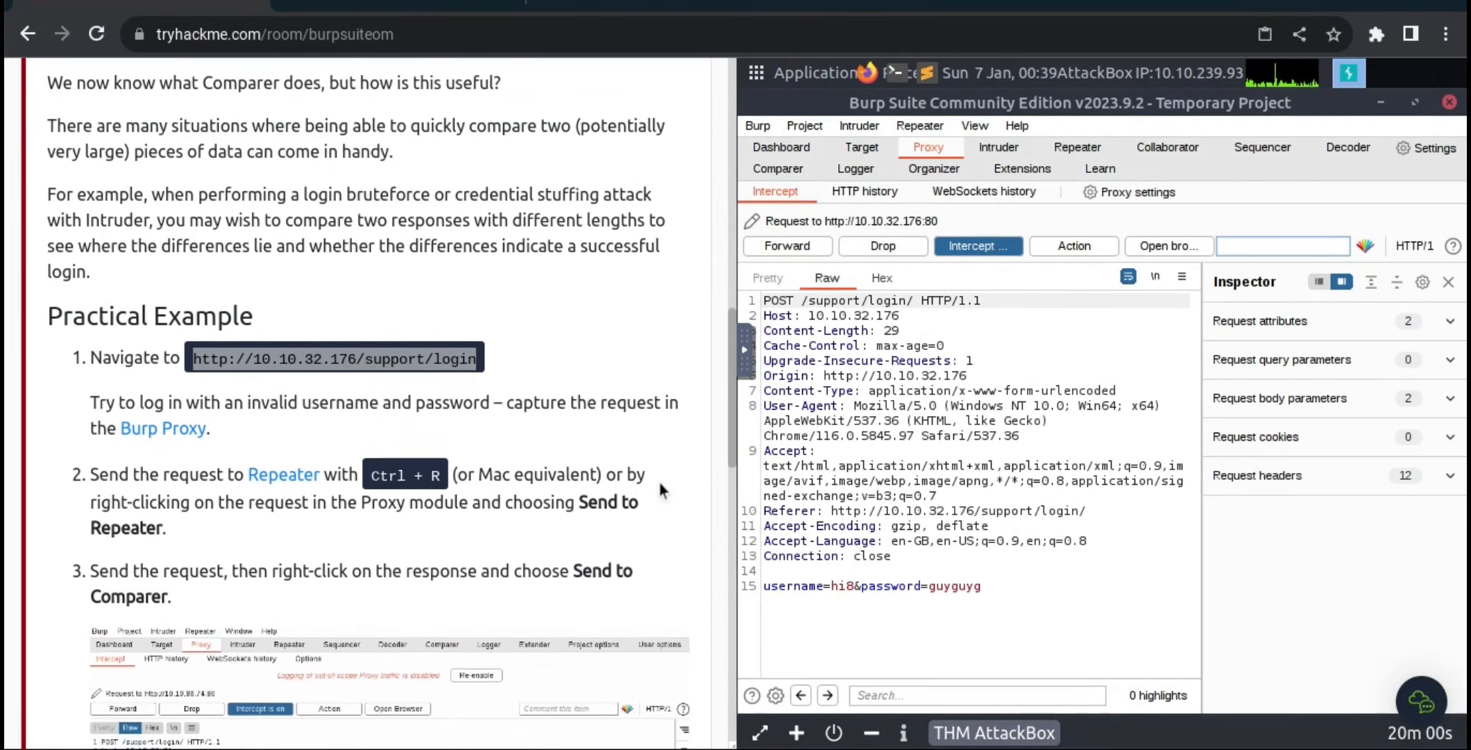
scroll(660, 483, down, 2)
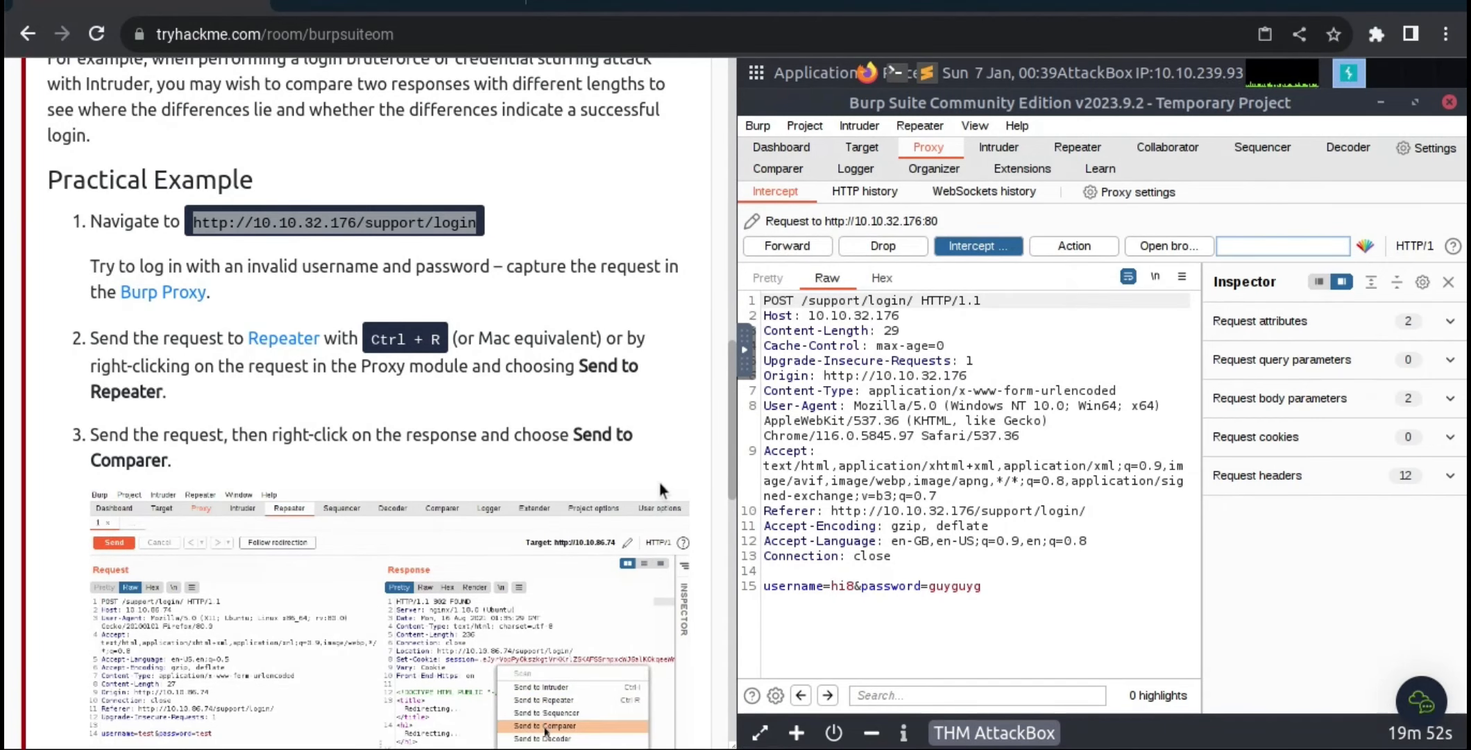
scroll(634, 482, down, 1)
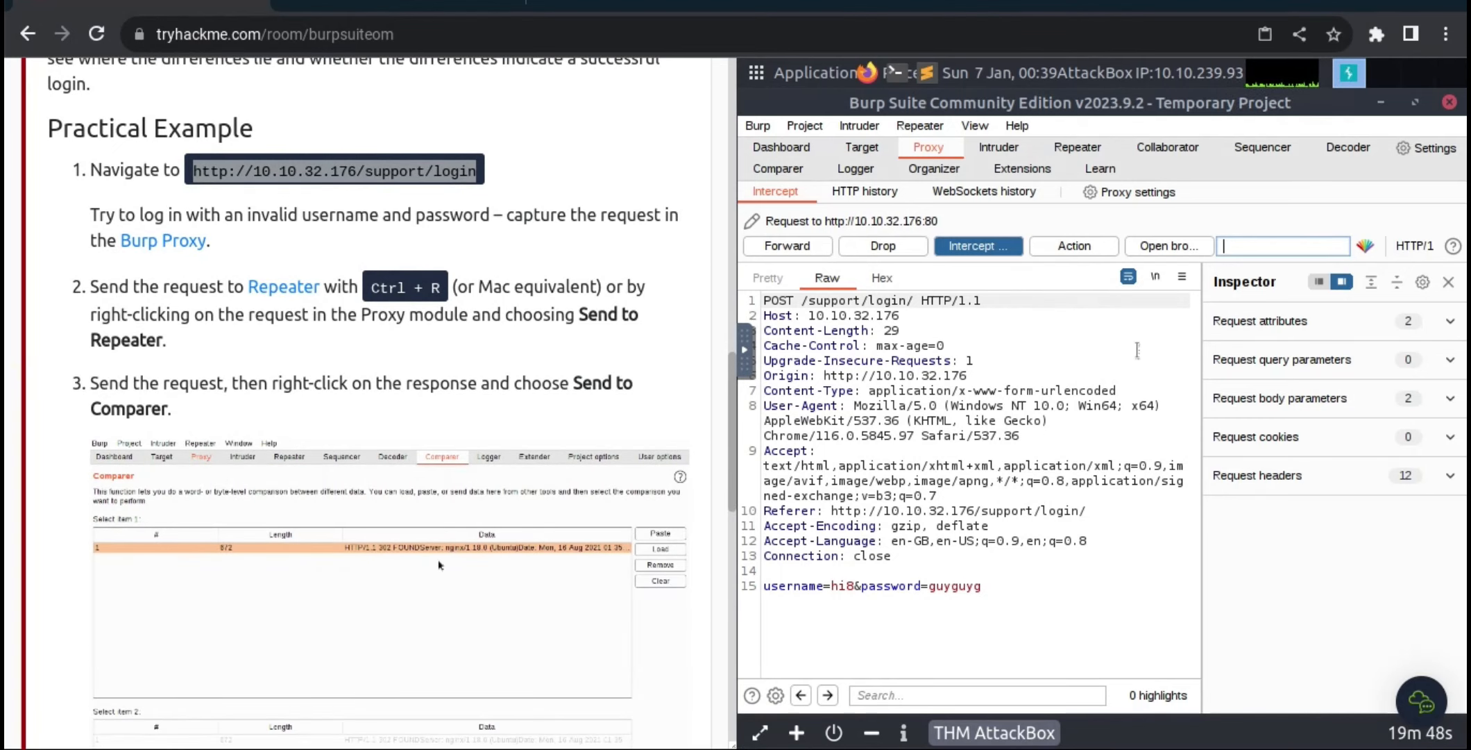
right_click(1138, 350)
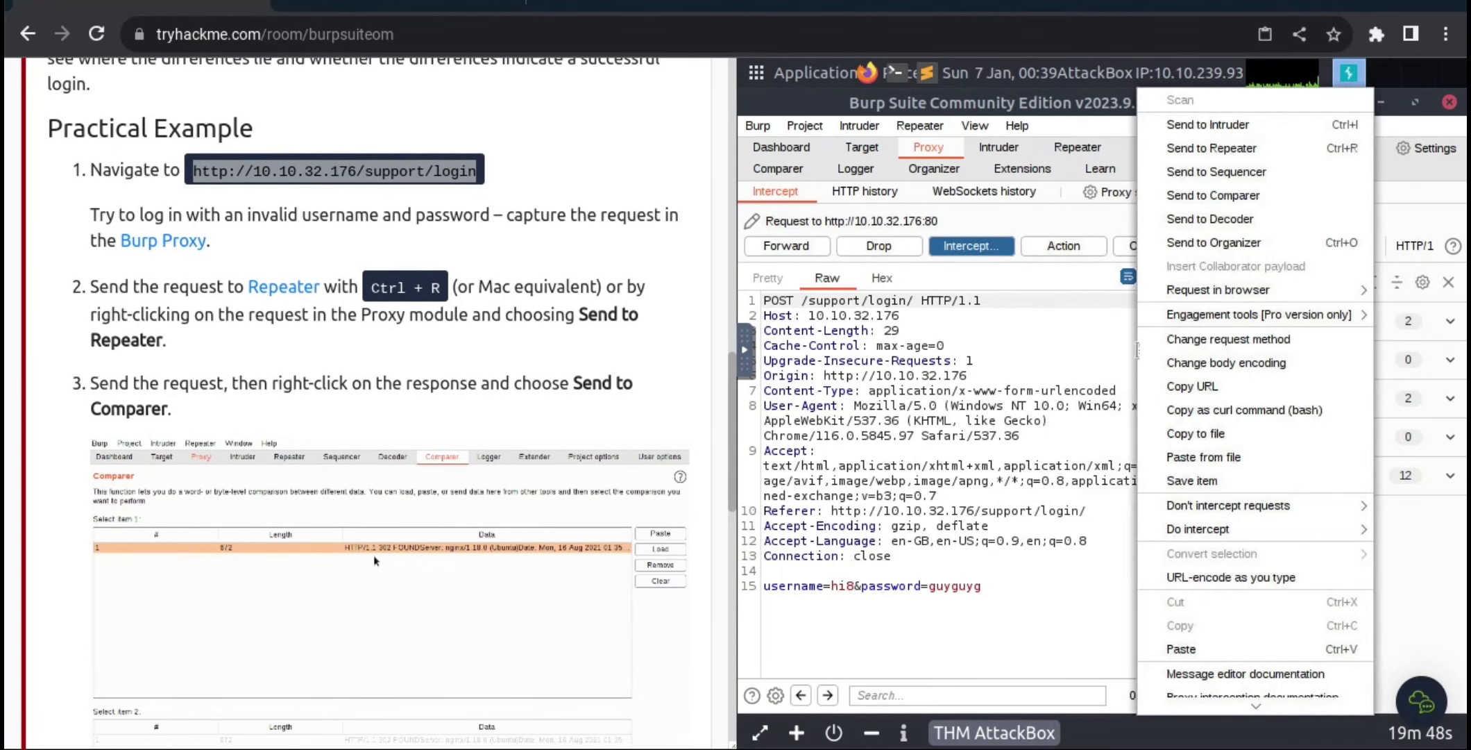
click(1216, 150)
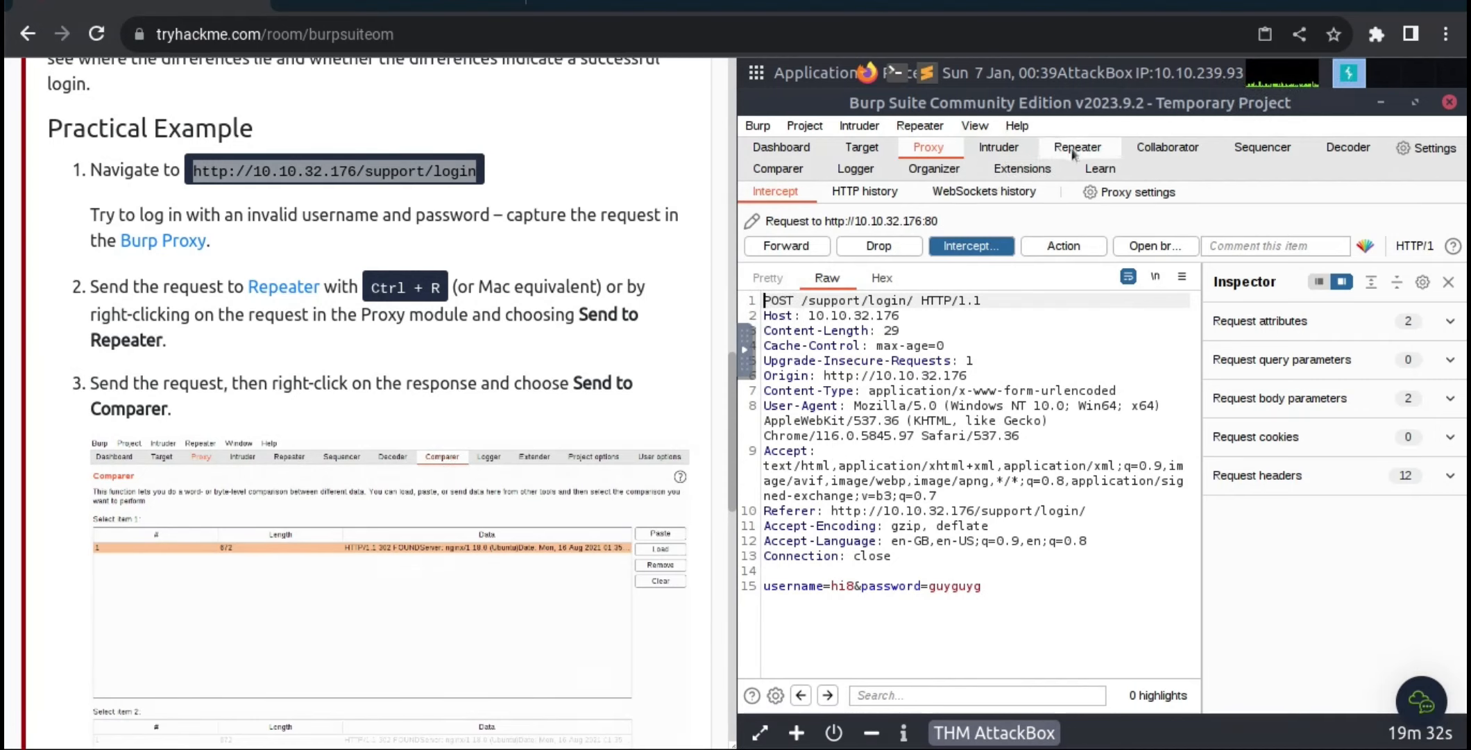
right_click(1073, 347)
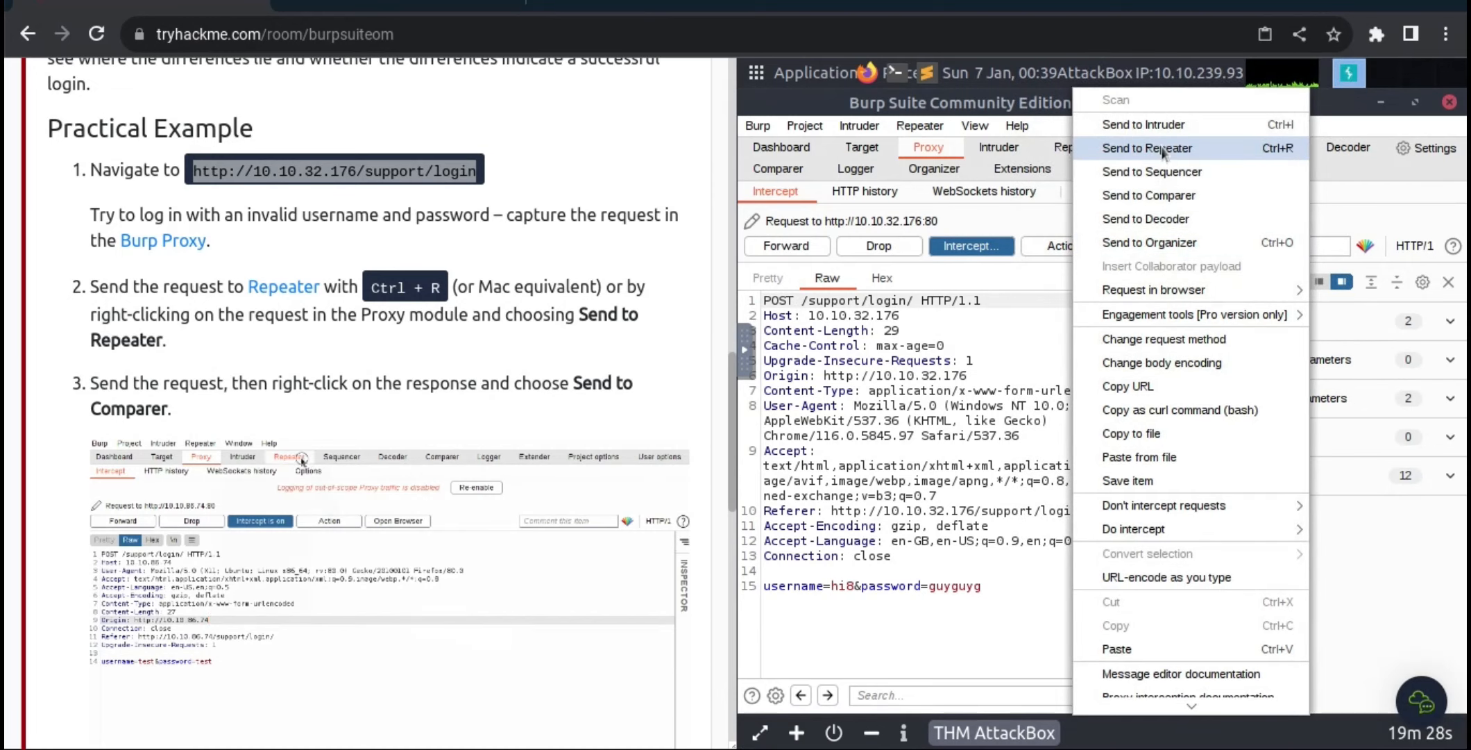
click(1164, 149)
click(1072, 148)
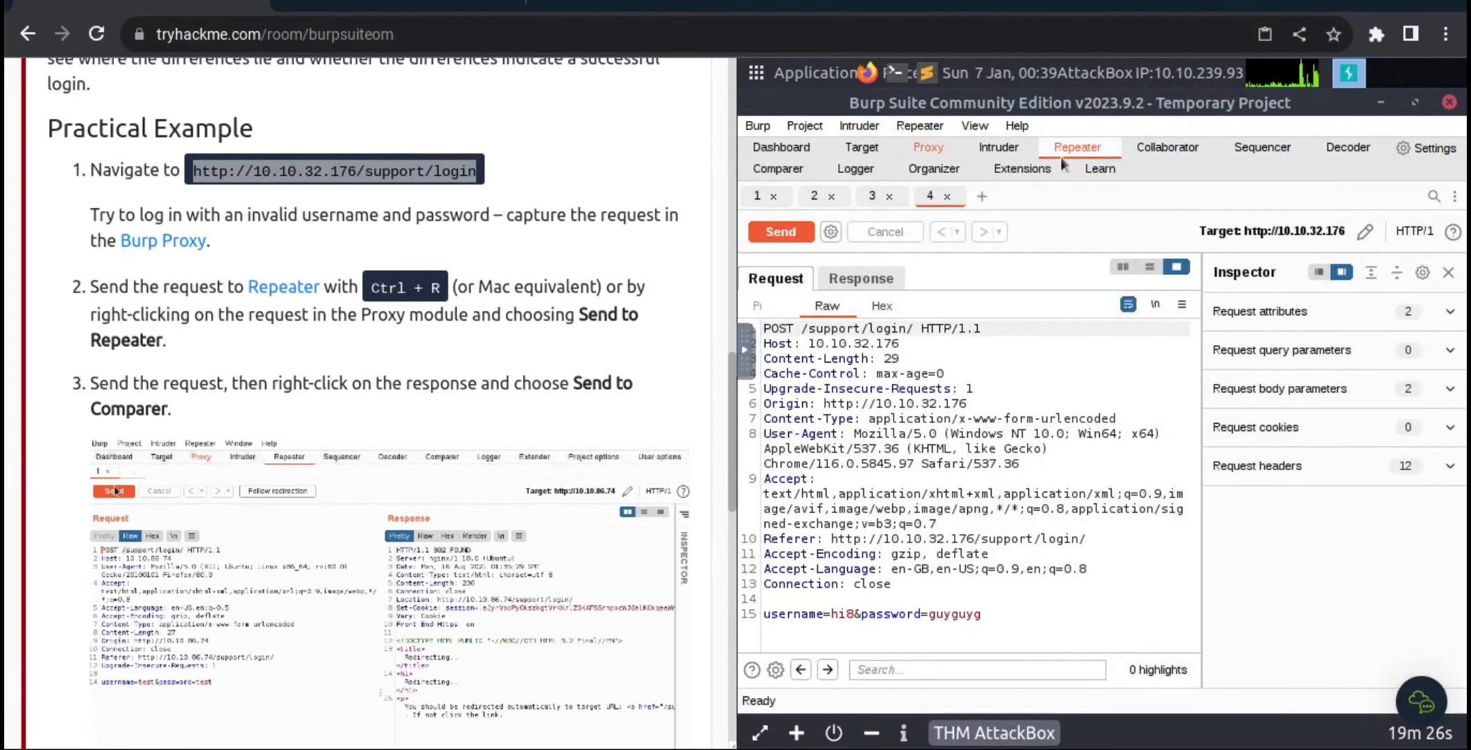
Step: Send the login request from Repeater and pass its response to Comparer
right_click(1026, 366)
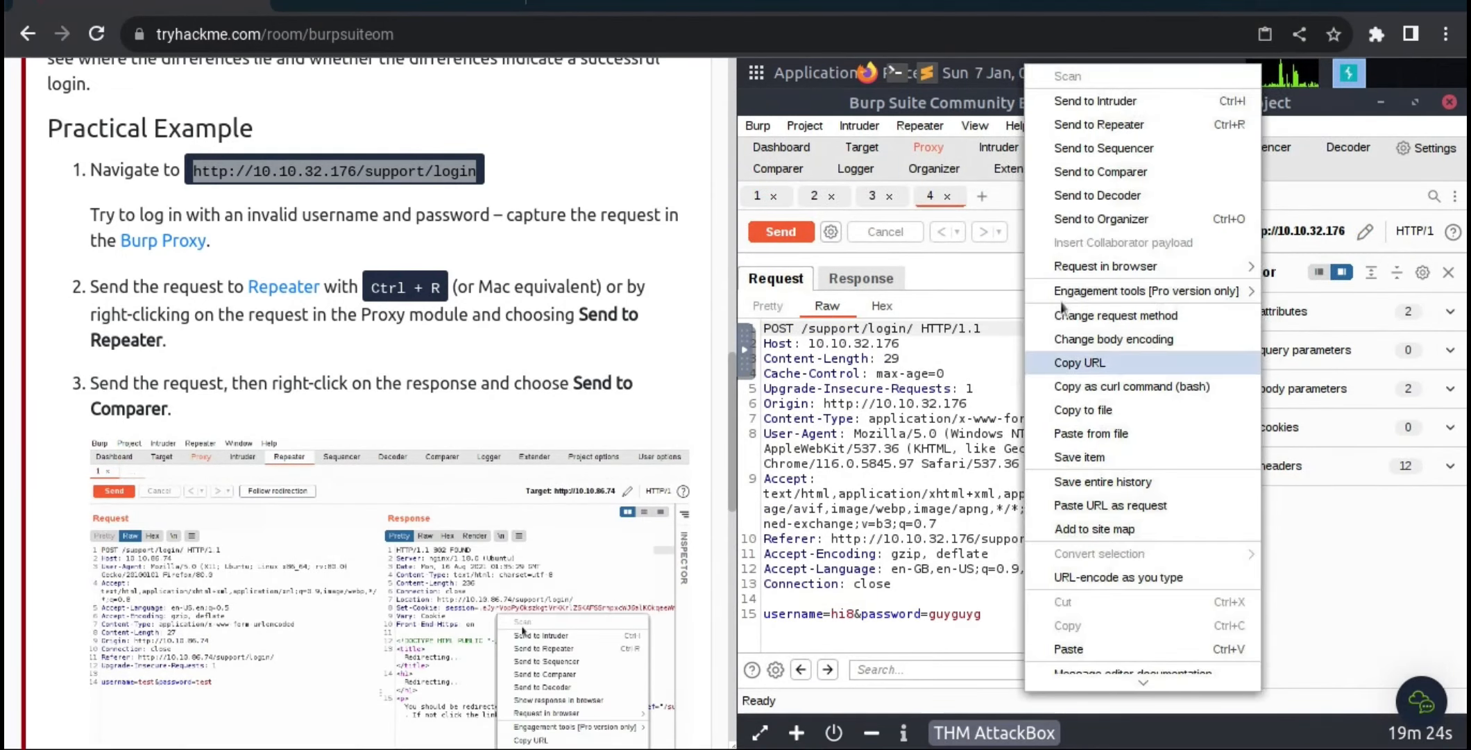
click(783, 237)
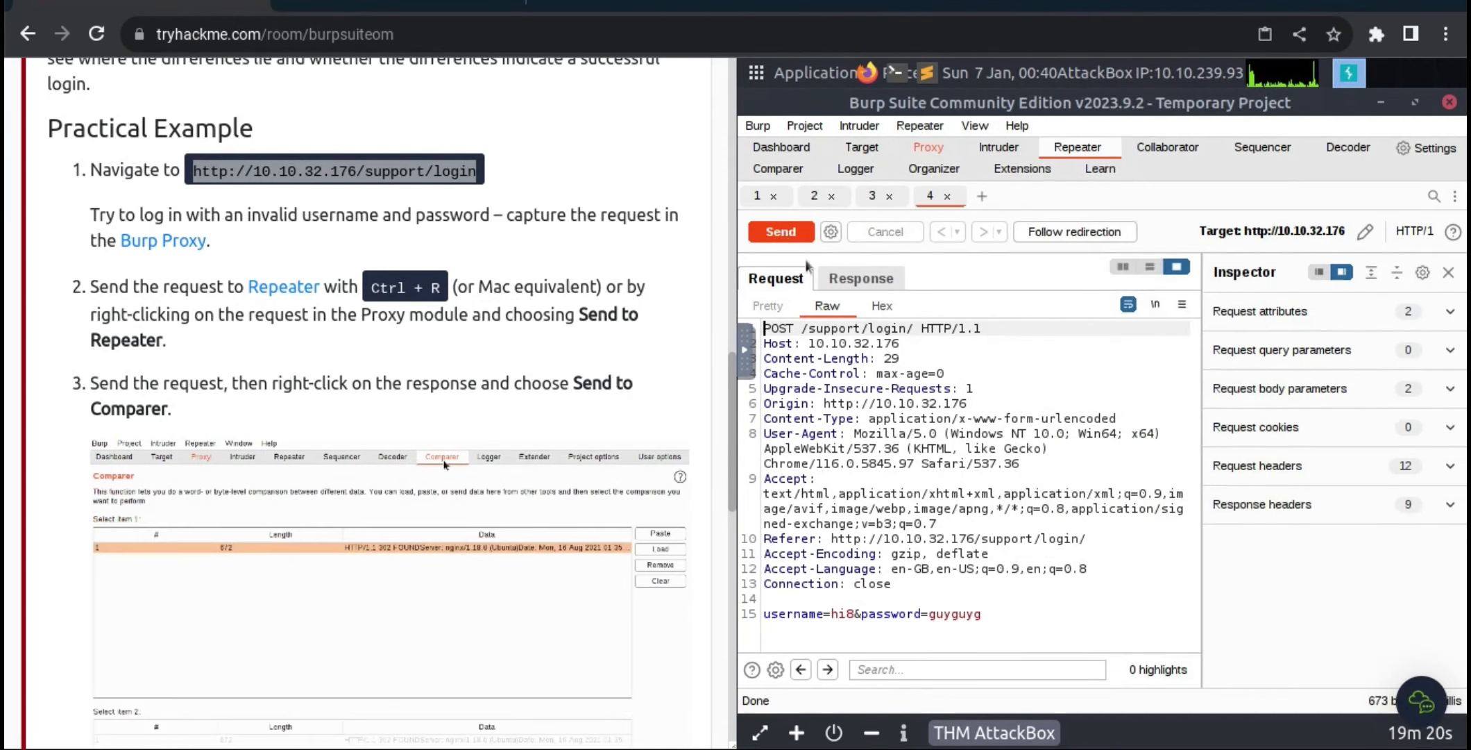
click(835, 279)
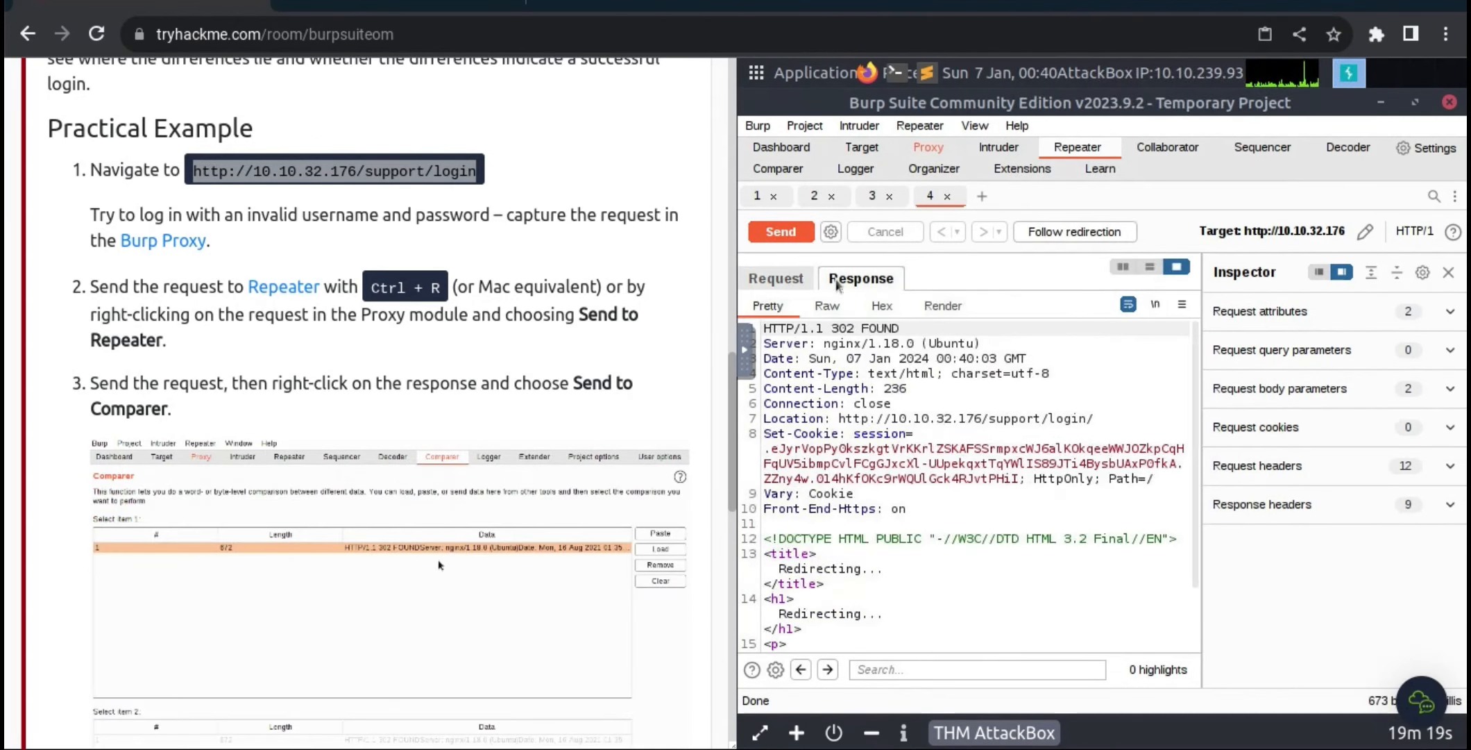
right_click(1087, 368)
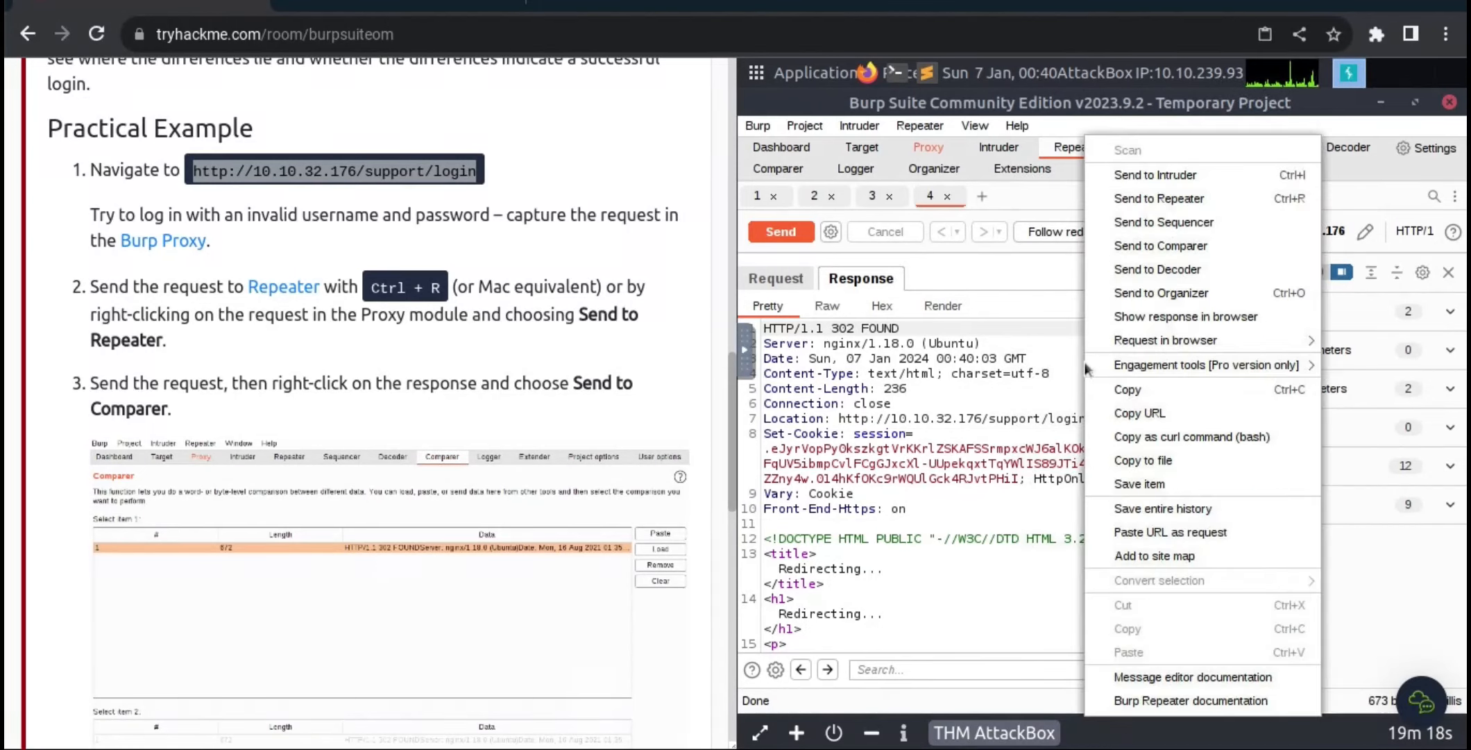
click(1174, 254)
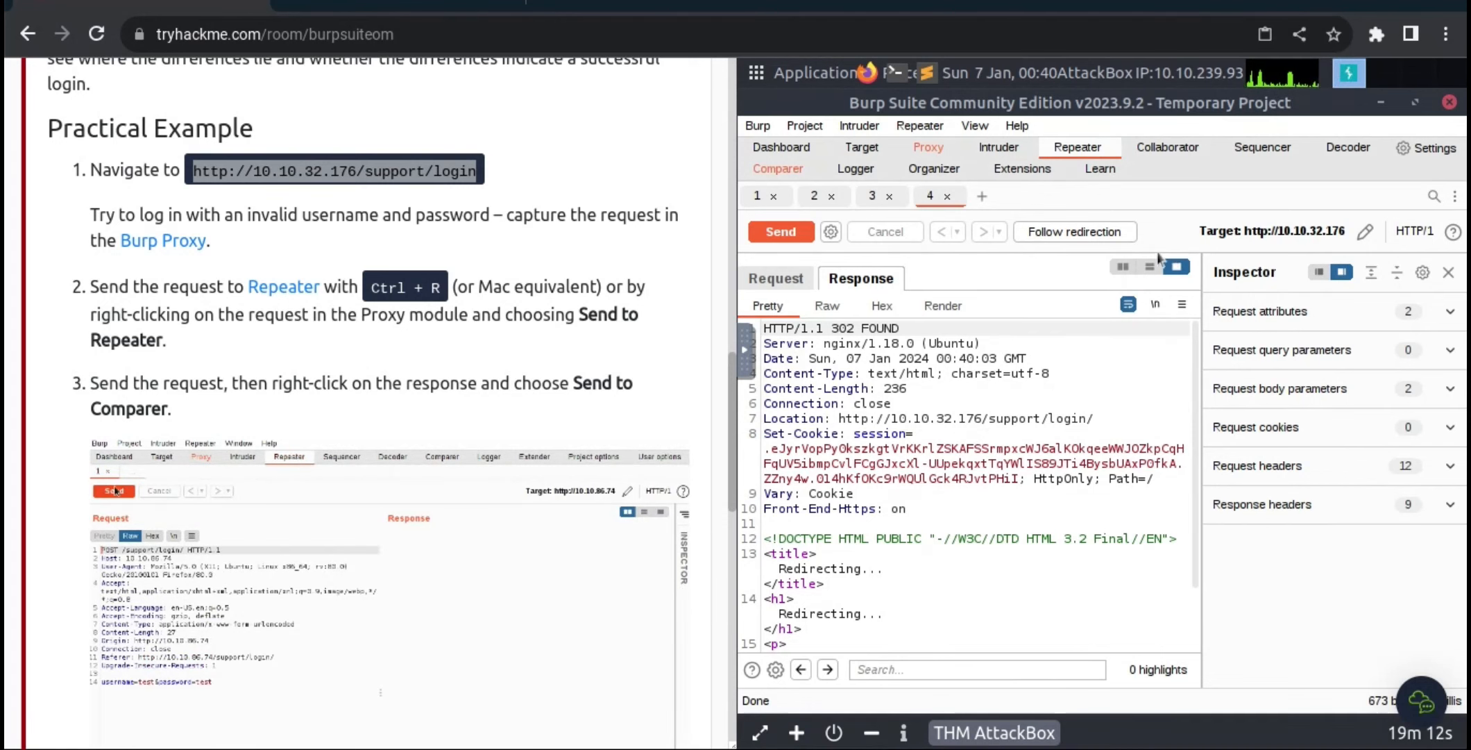
Step: Following step 4 of the practical example, change the username in the Repeater login request body to support_admin
scroll(542, 321, down, 6)
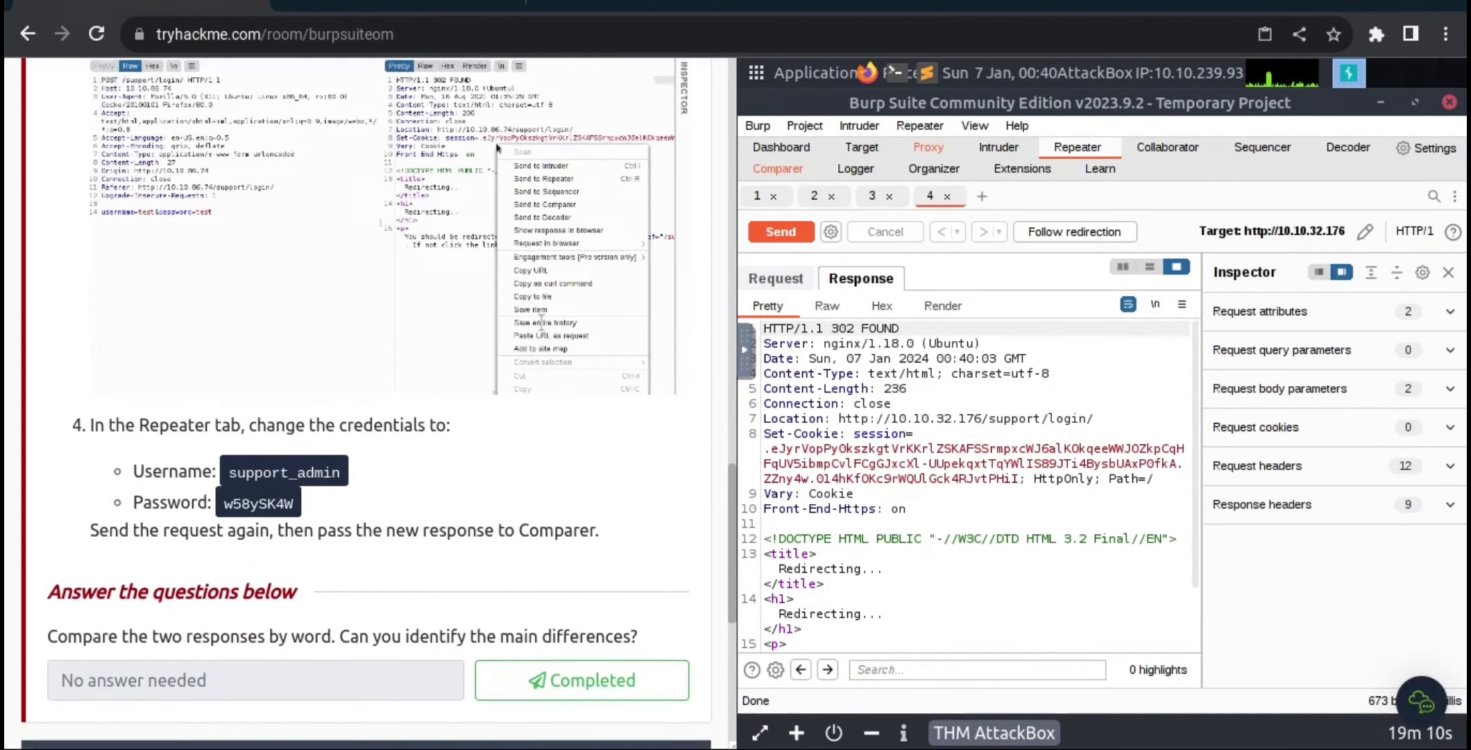
scroll(541, 321, up, 3)
scroll(545, 359, up, 1)
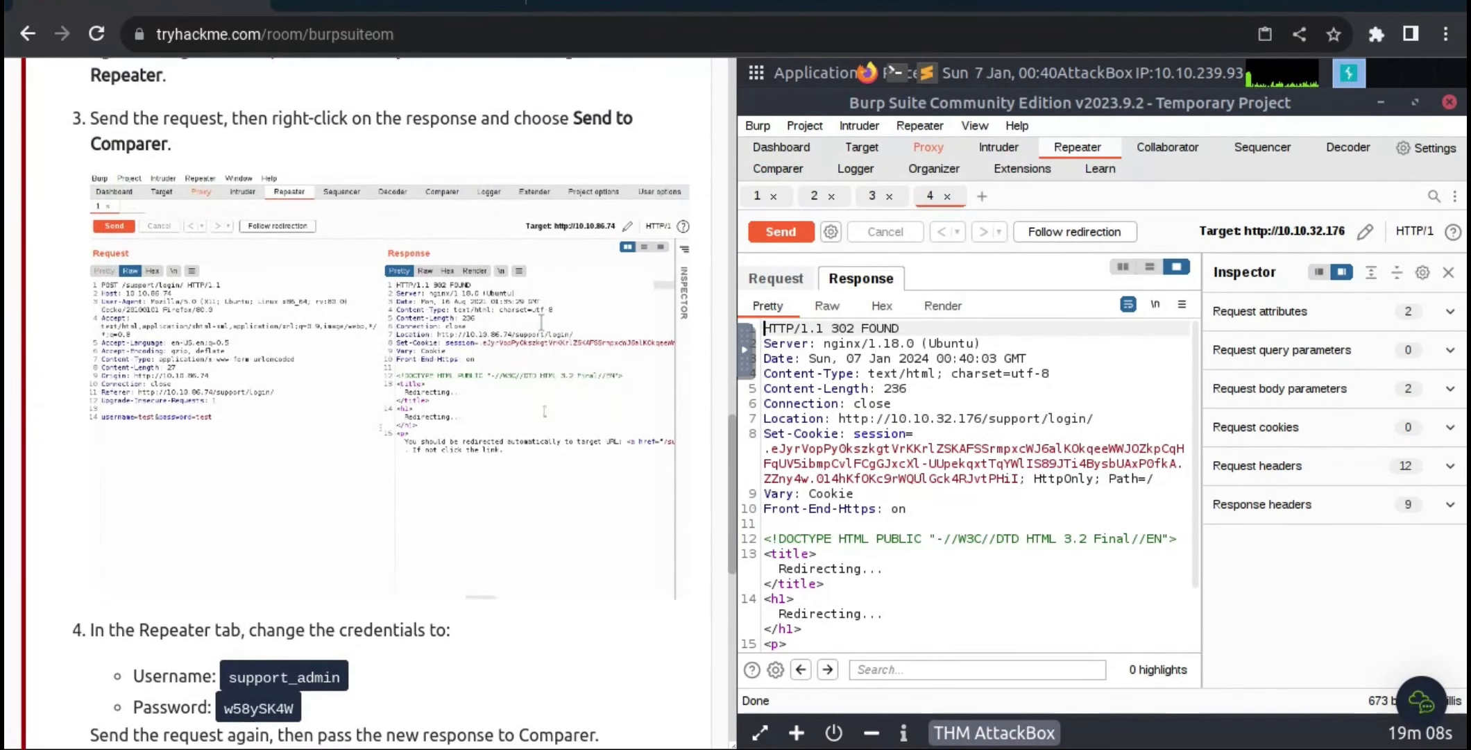
scroll(548, 332, down, 2)
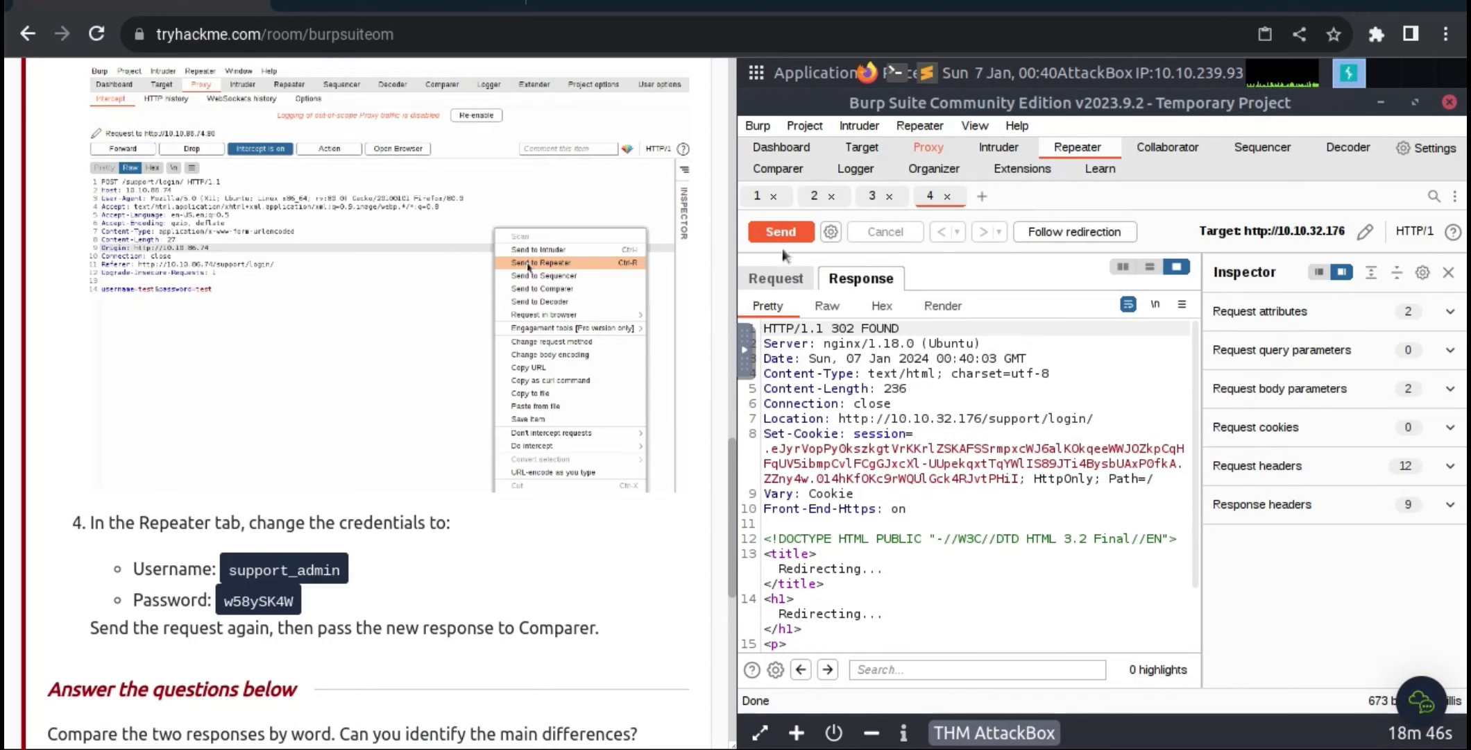
click(776, 279)
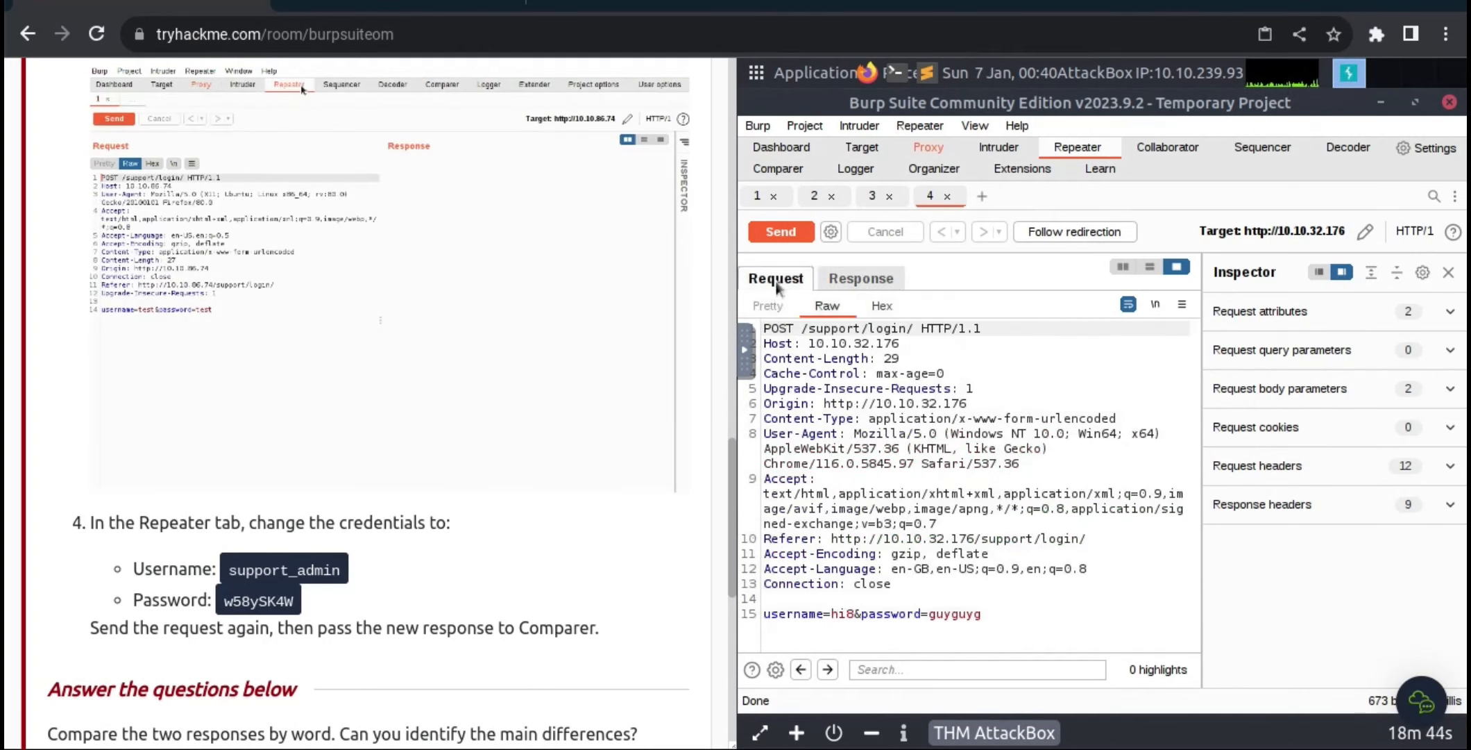
click(854, 627)
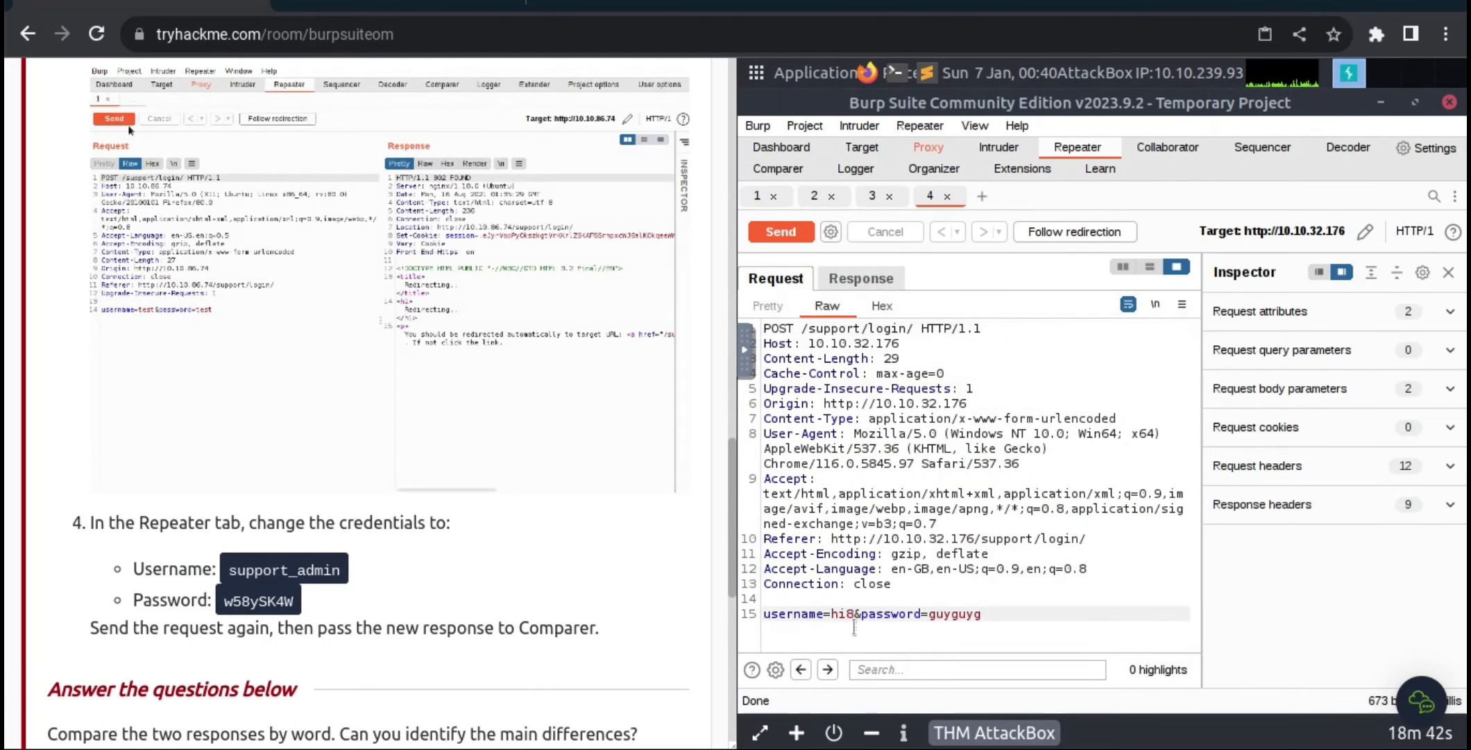
key(BackSpace)
key(BackSpace)
key(BackSpace)
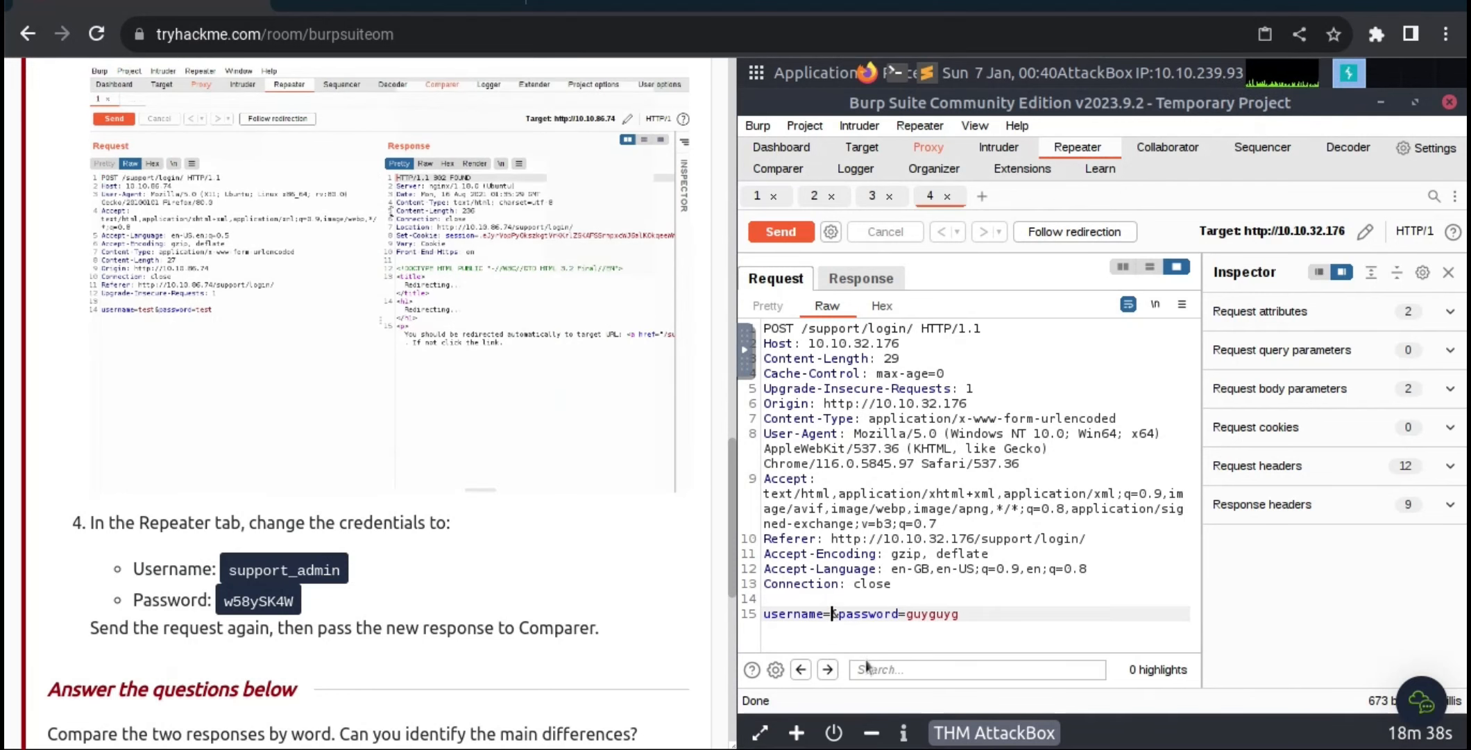
text(support_admin)
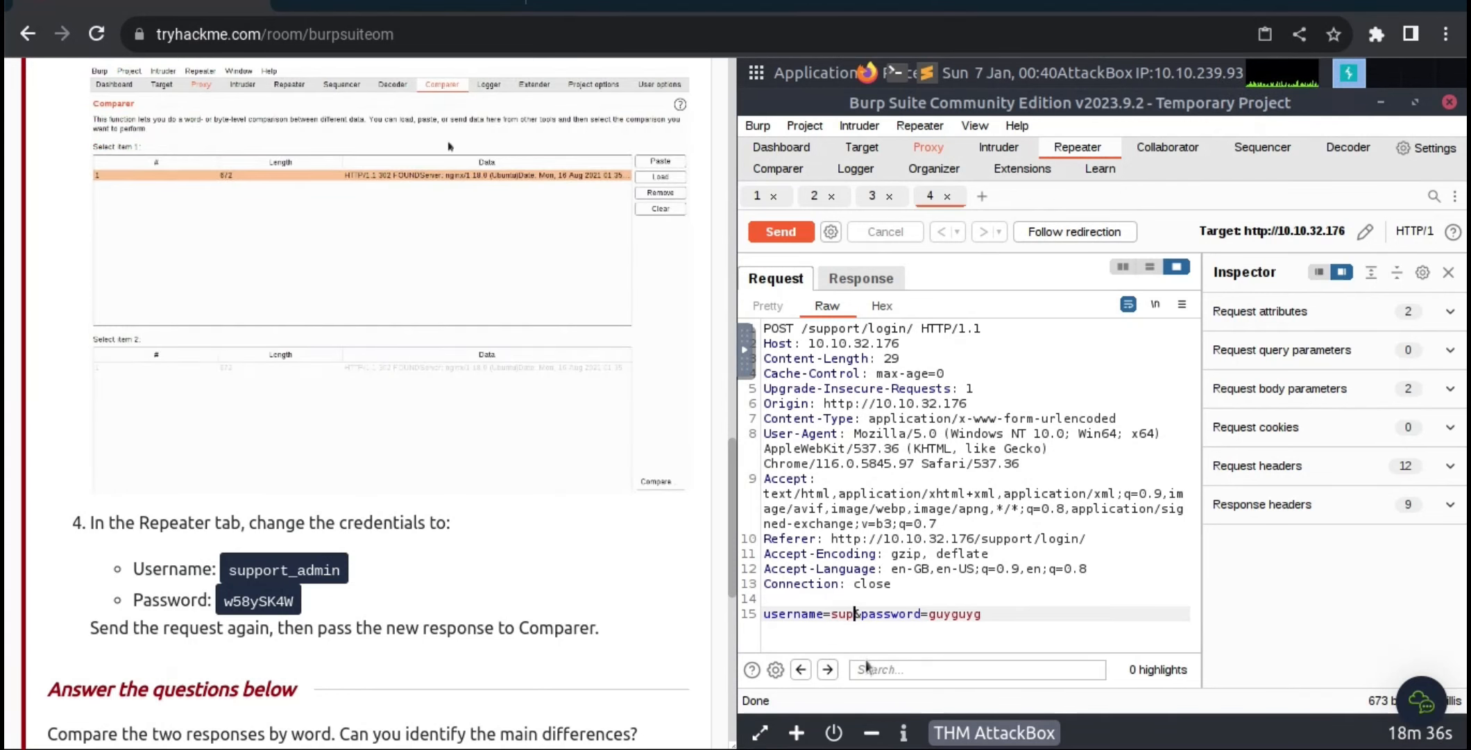
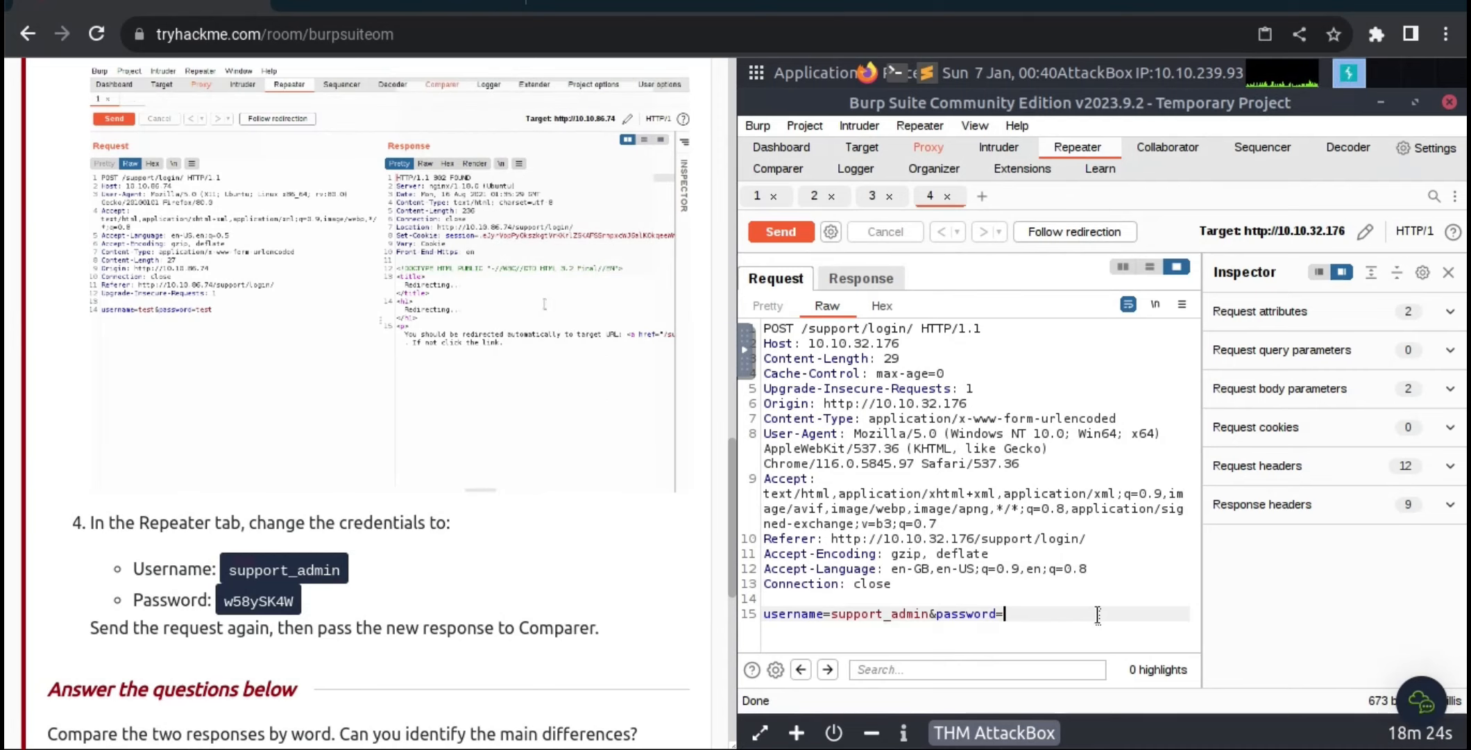
Step: Replace the password value in the Repeater login request body with the account password given in step 4
key(BackSpace)
text(=)
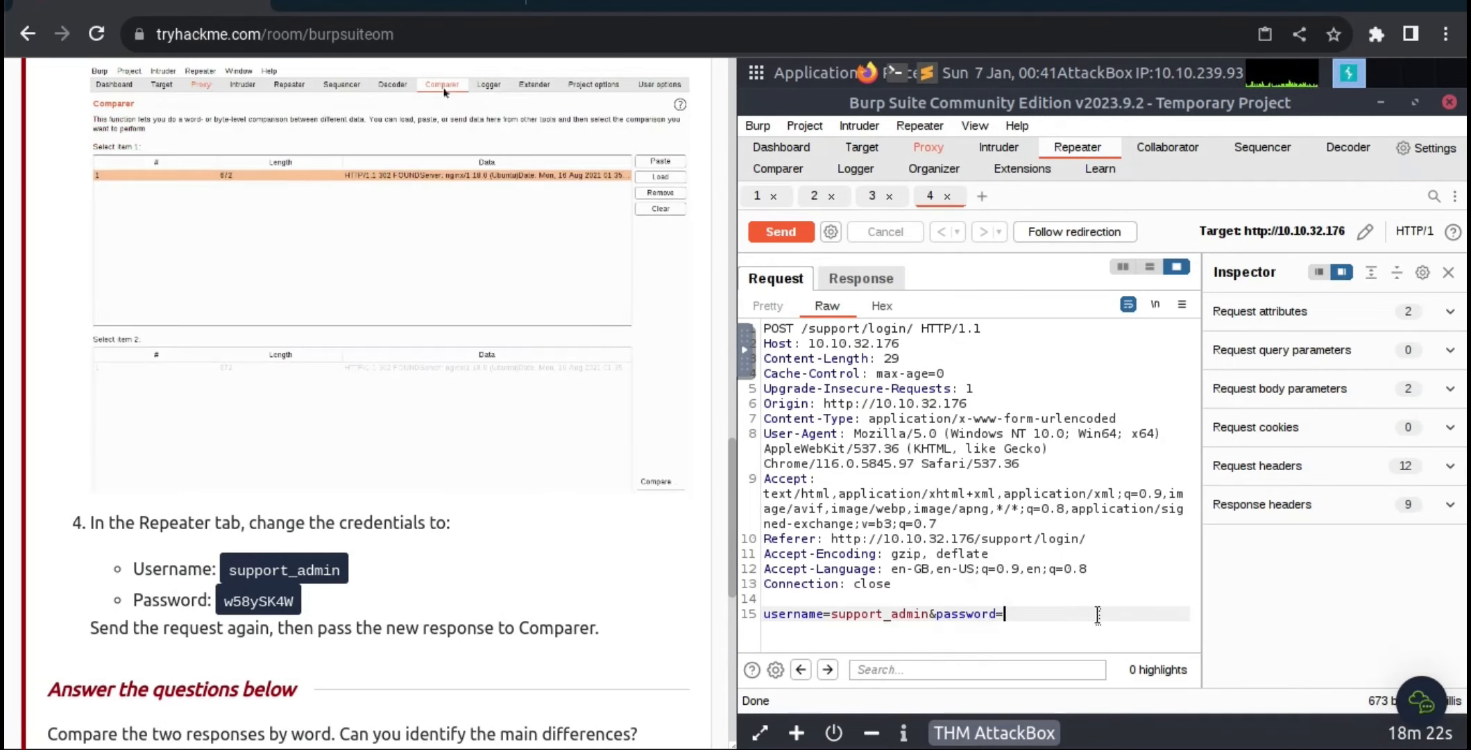
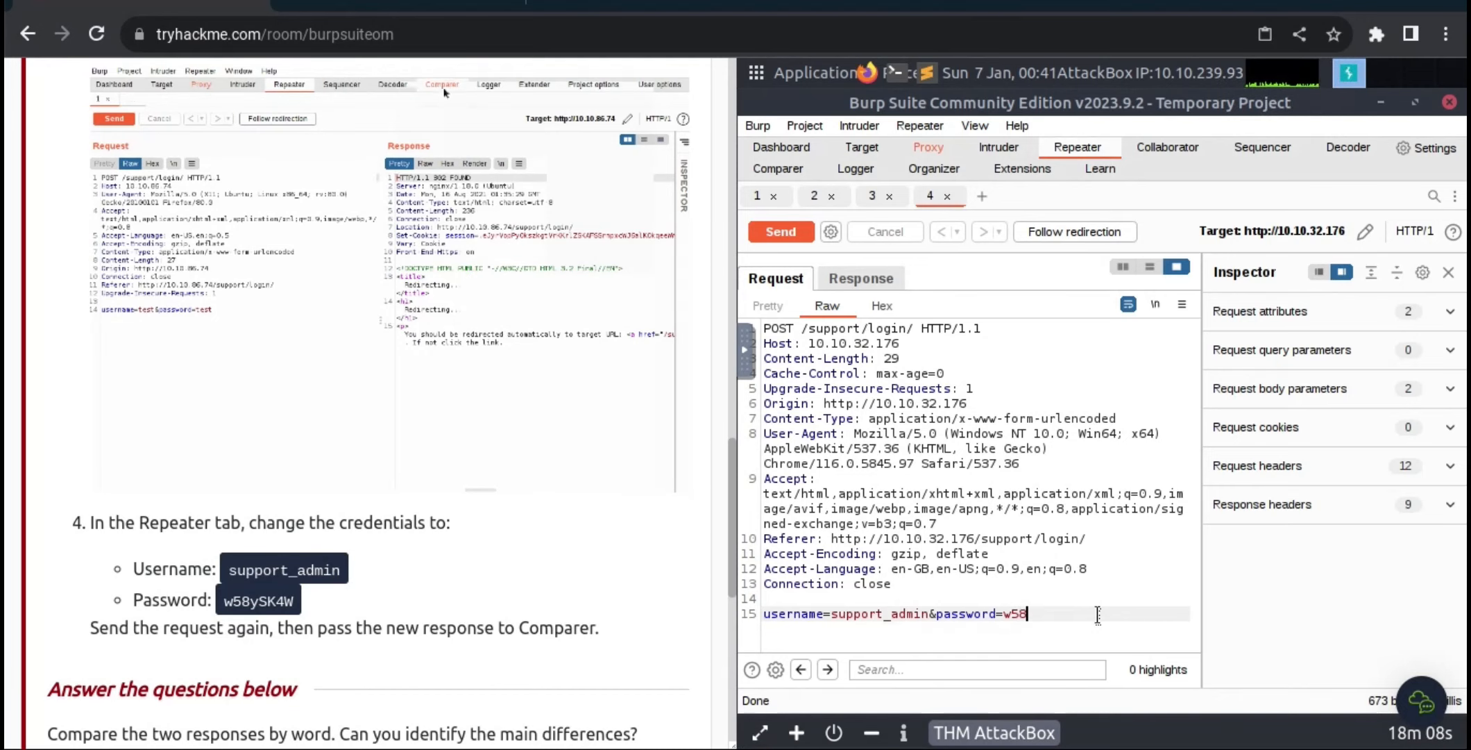
text(8)
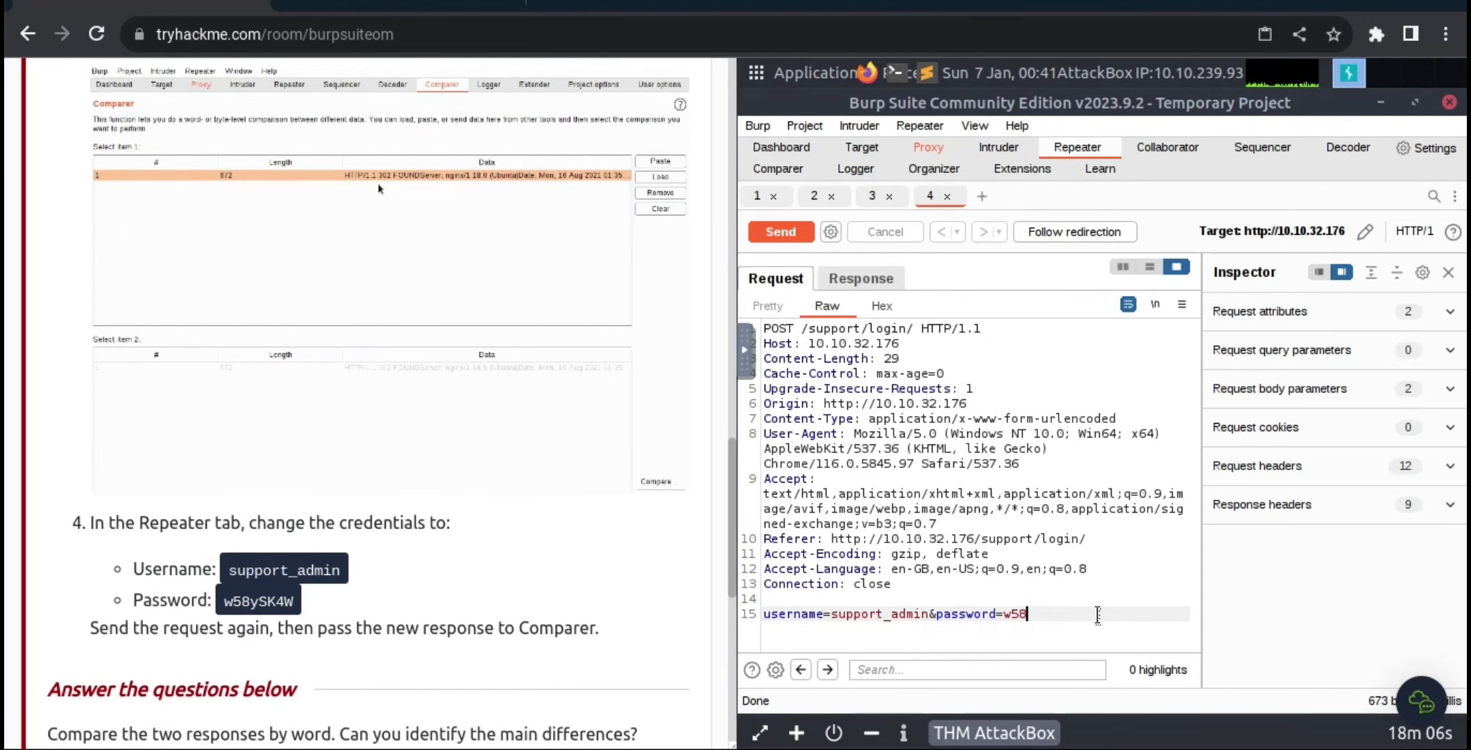
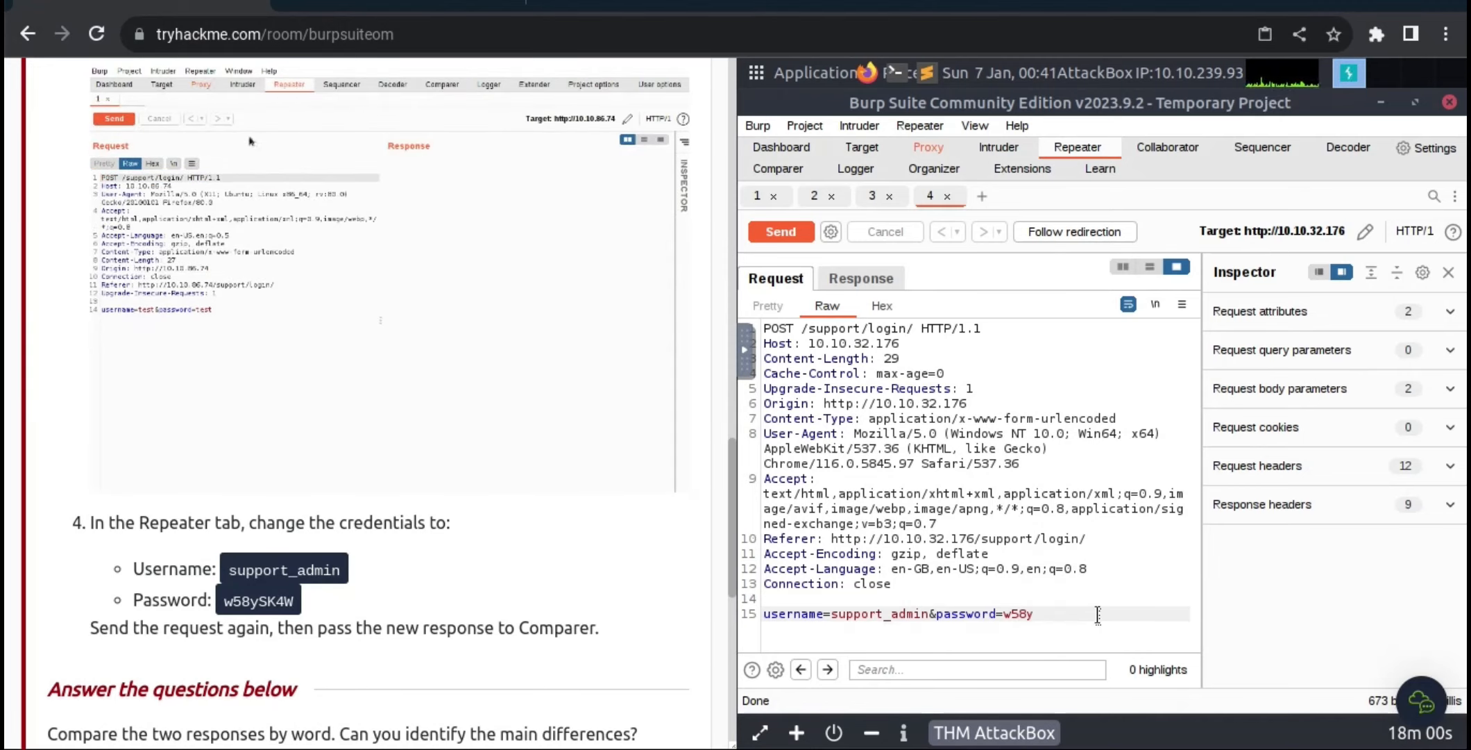
text(S)
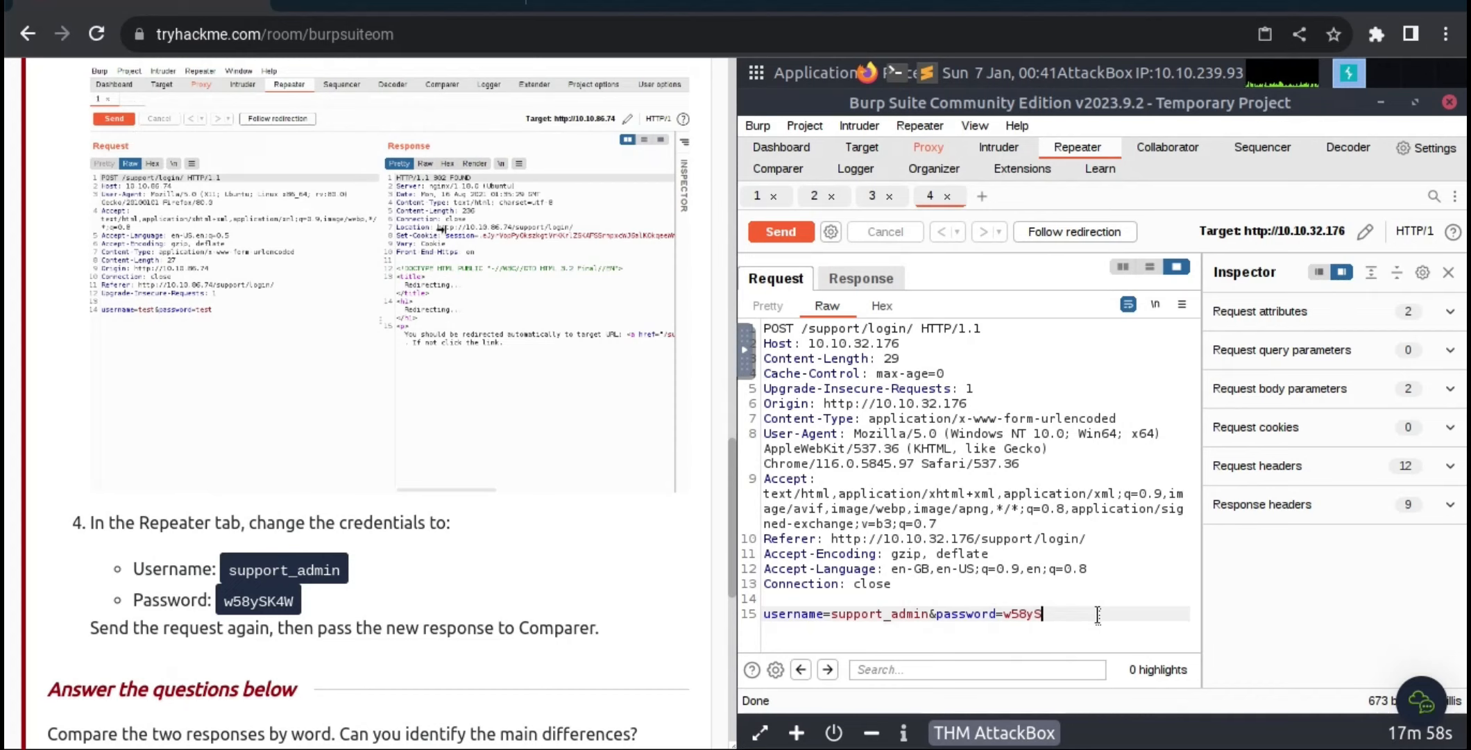
text(K)
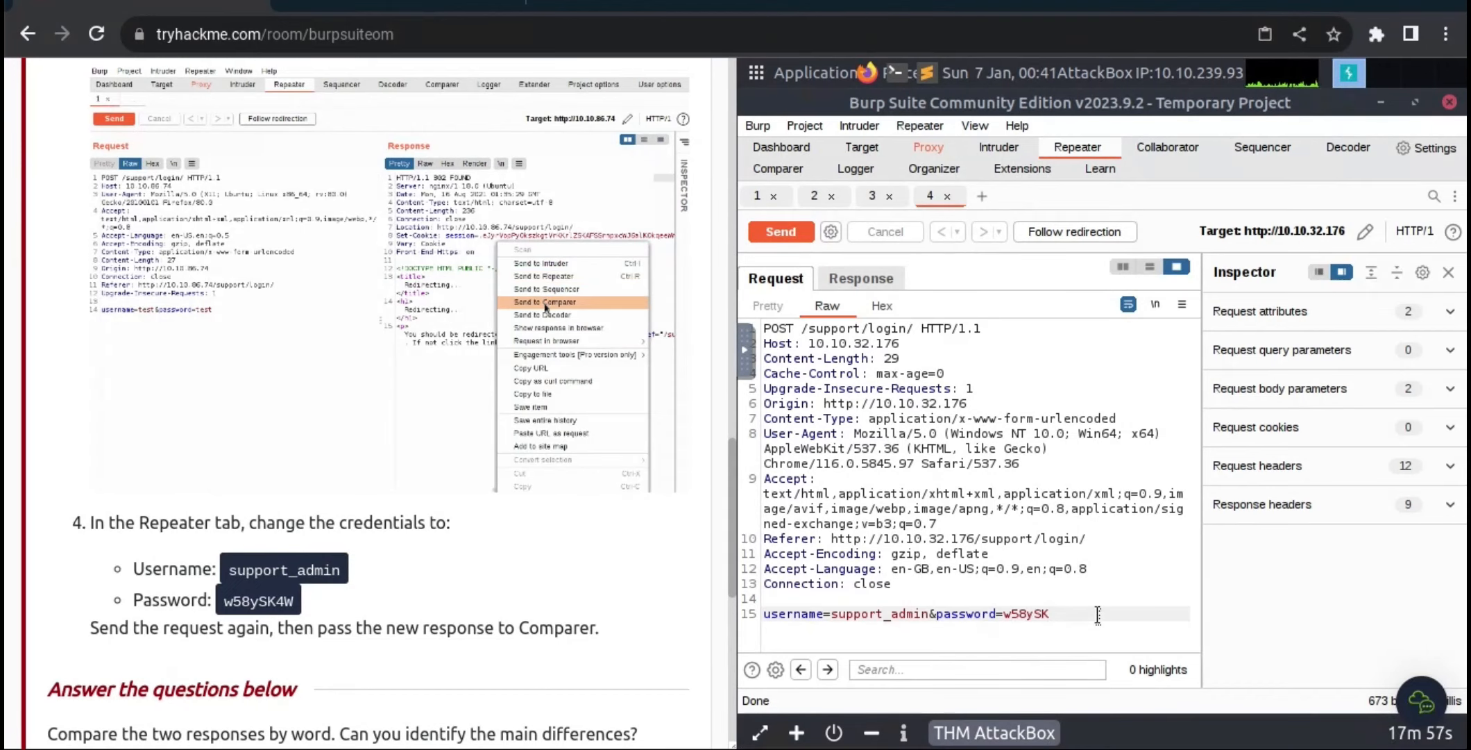
text(4W)
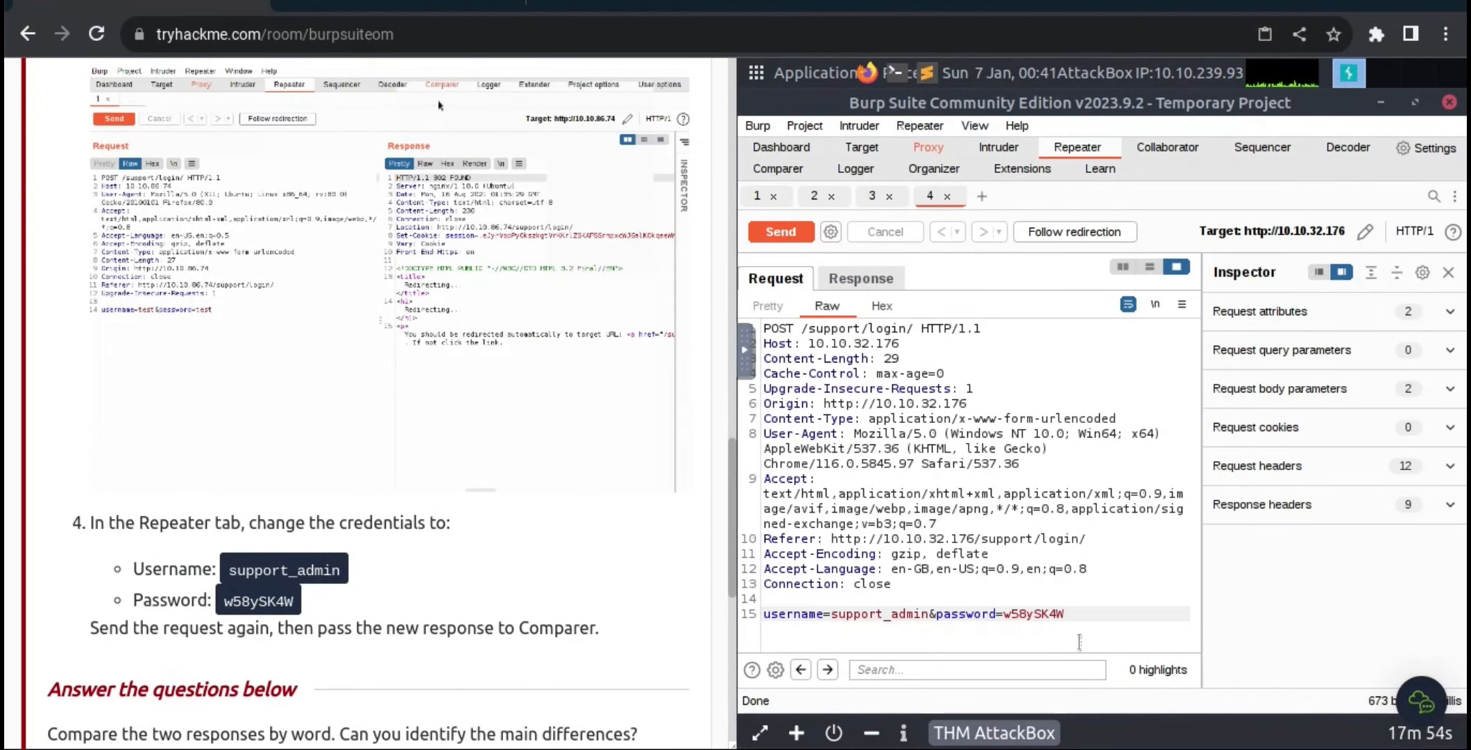
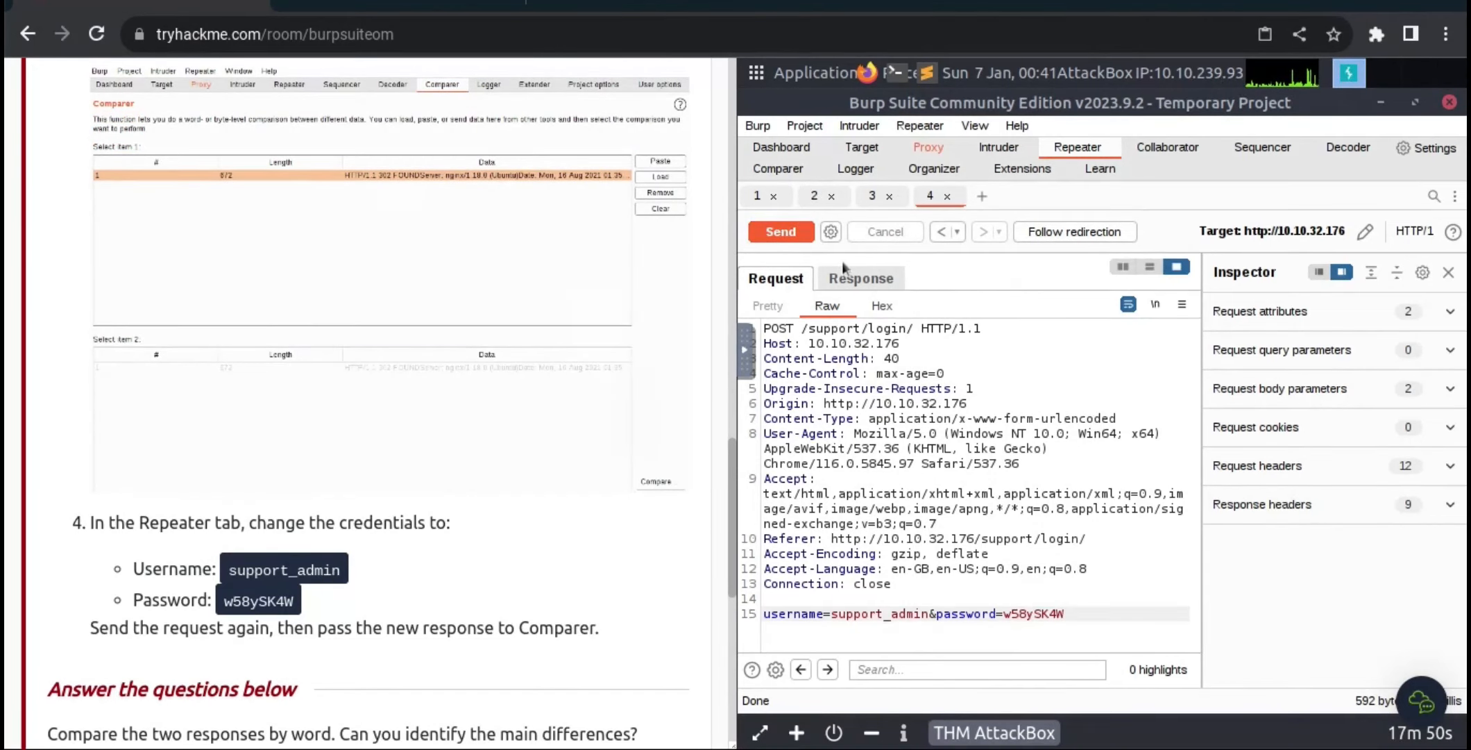
Step: Send the login request with the valid credentials and pass its new response to Comparer
click(848, 288)
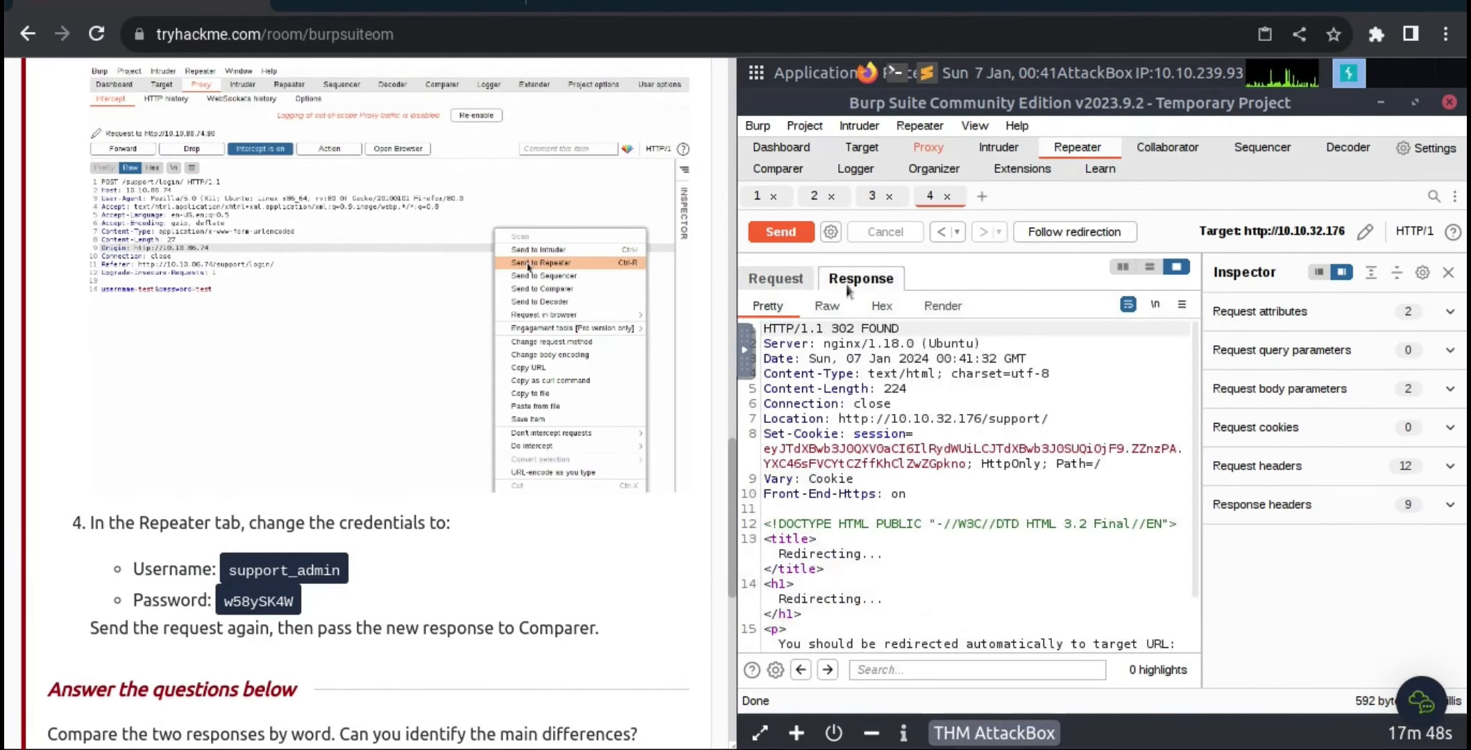
right_click(1066, 387)
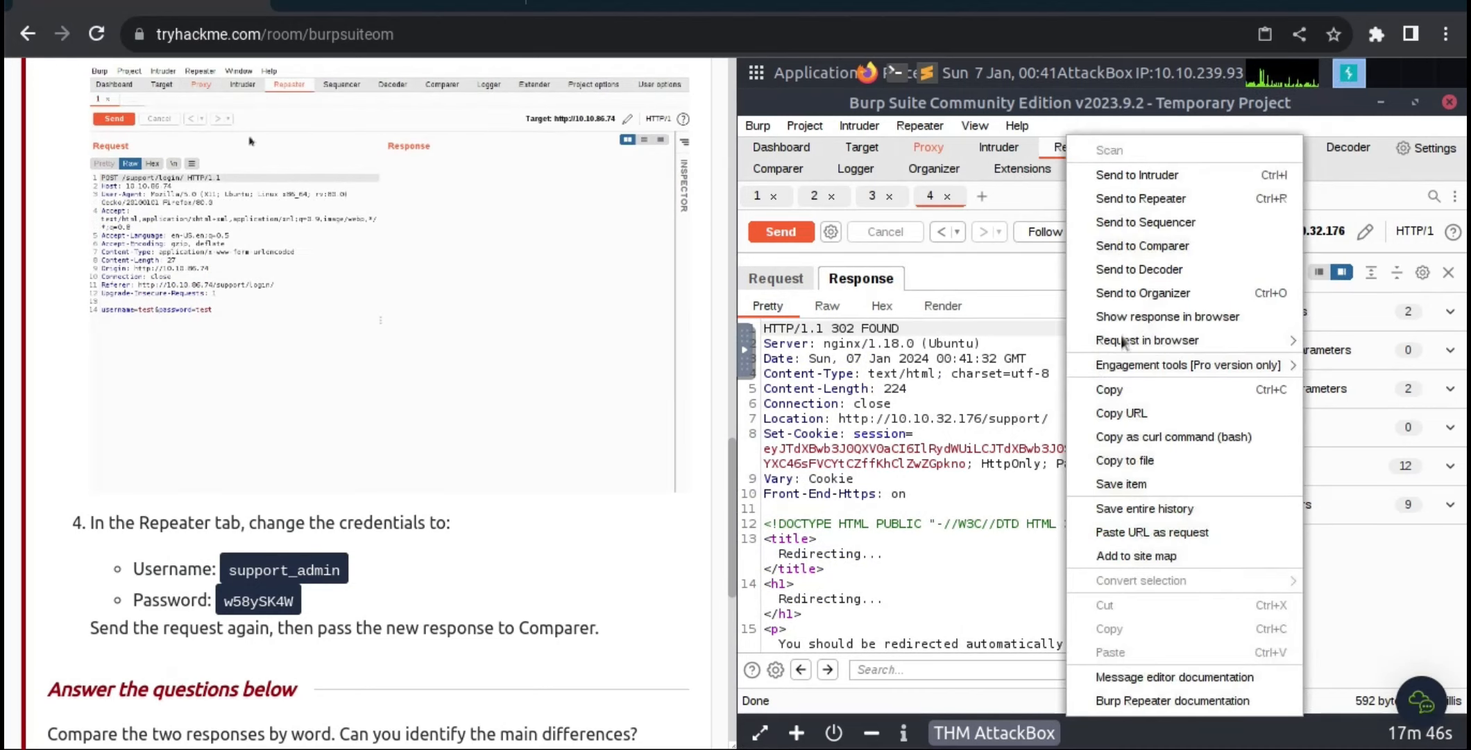
click(1156, 245)
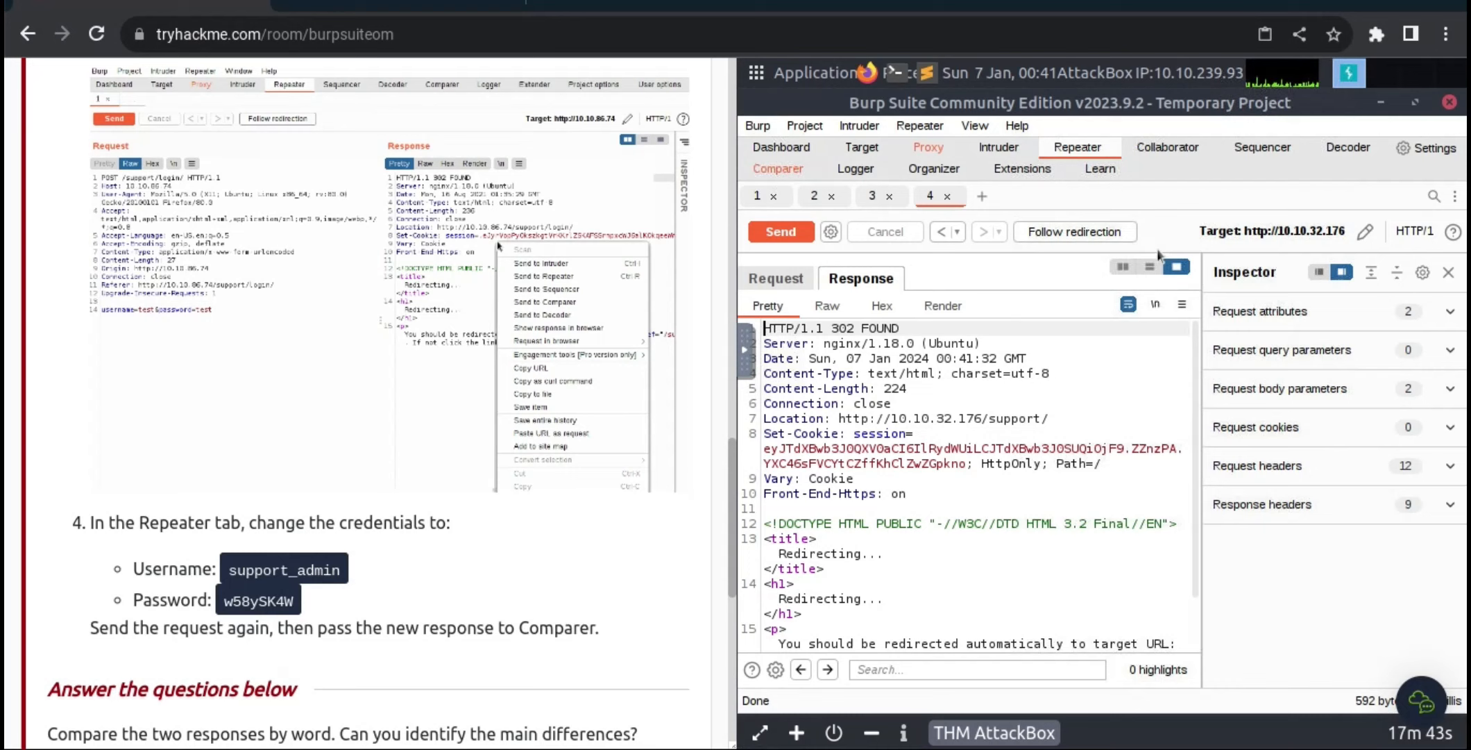
Step: Compare response 1 with response 5 by words in Comparer and mark the Task 6 question as completed
click(794, 175)
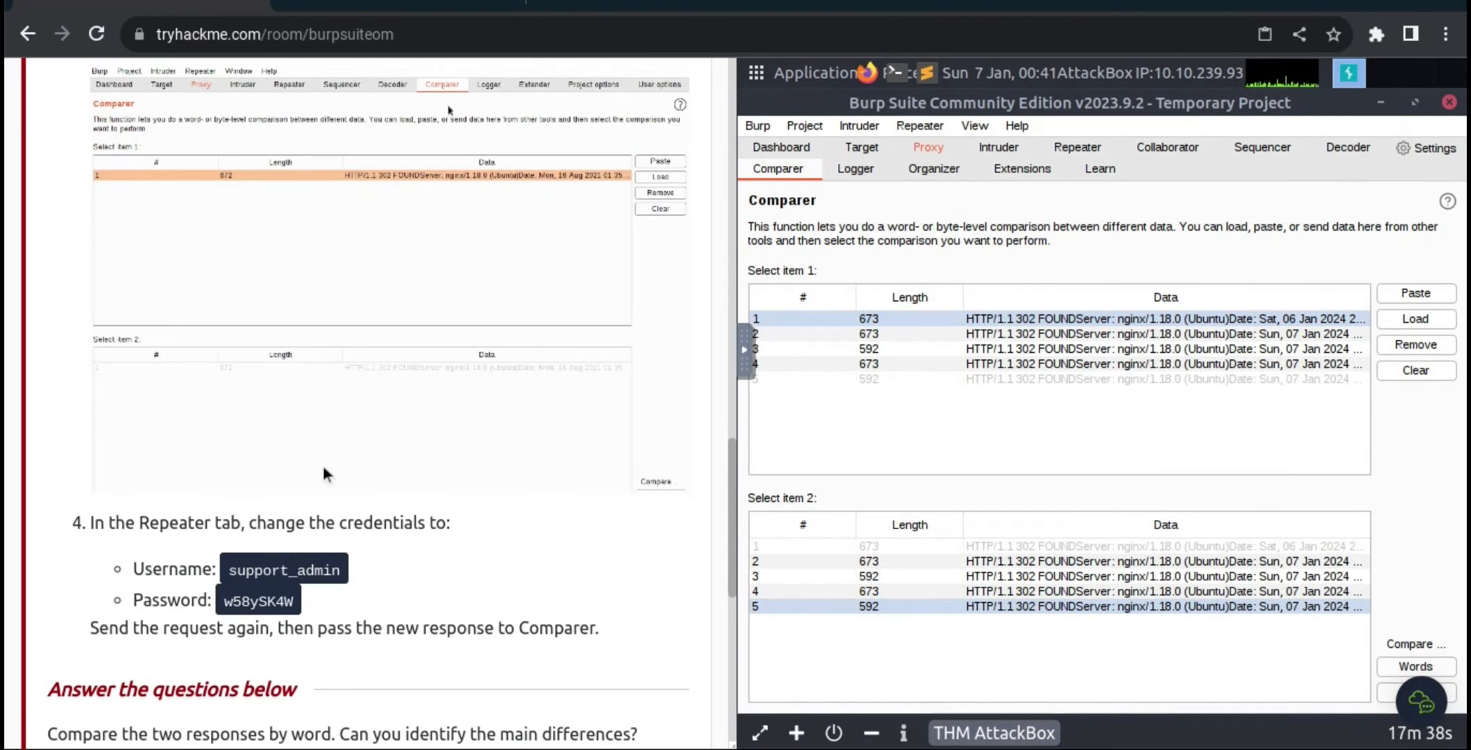
scroll(322, 462, down, 1)
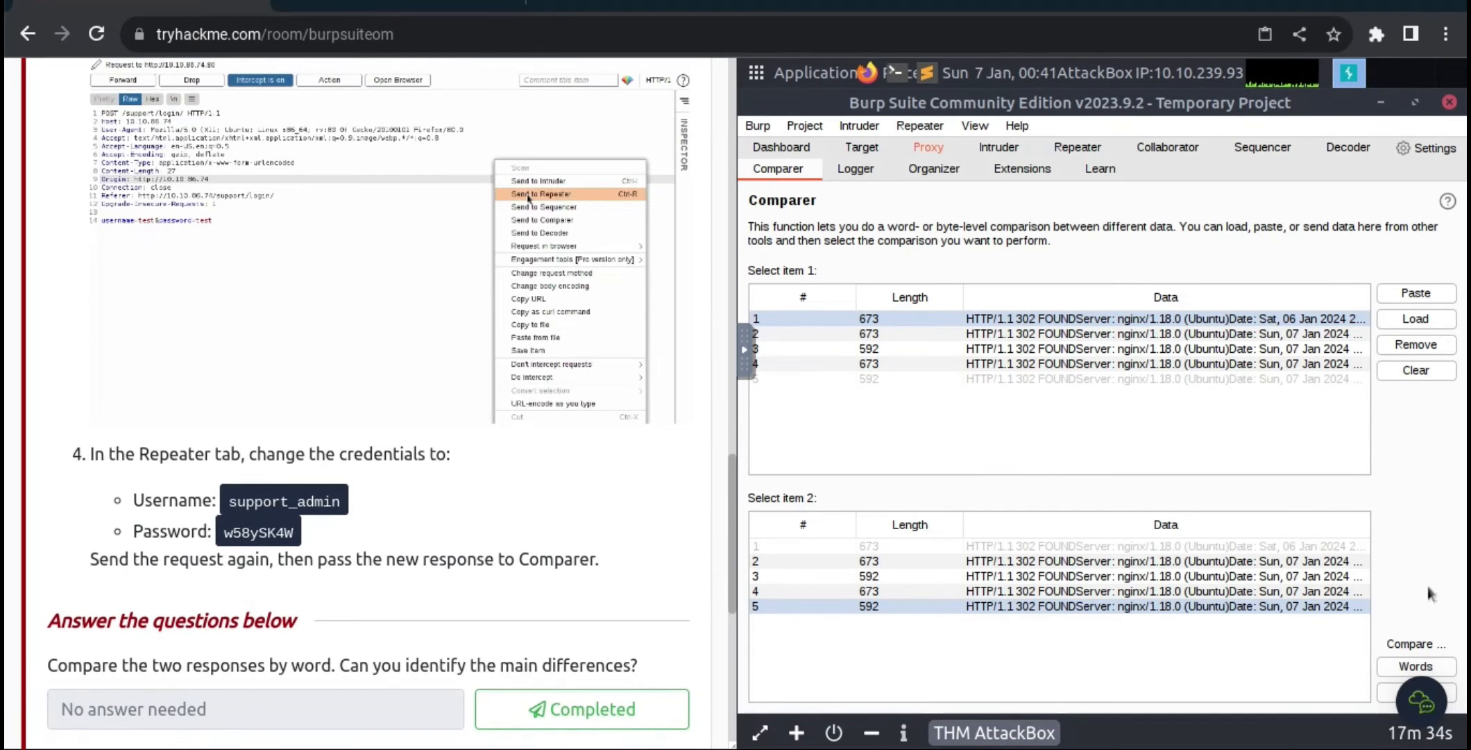
click(1404, 668)
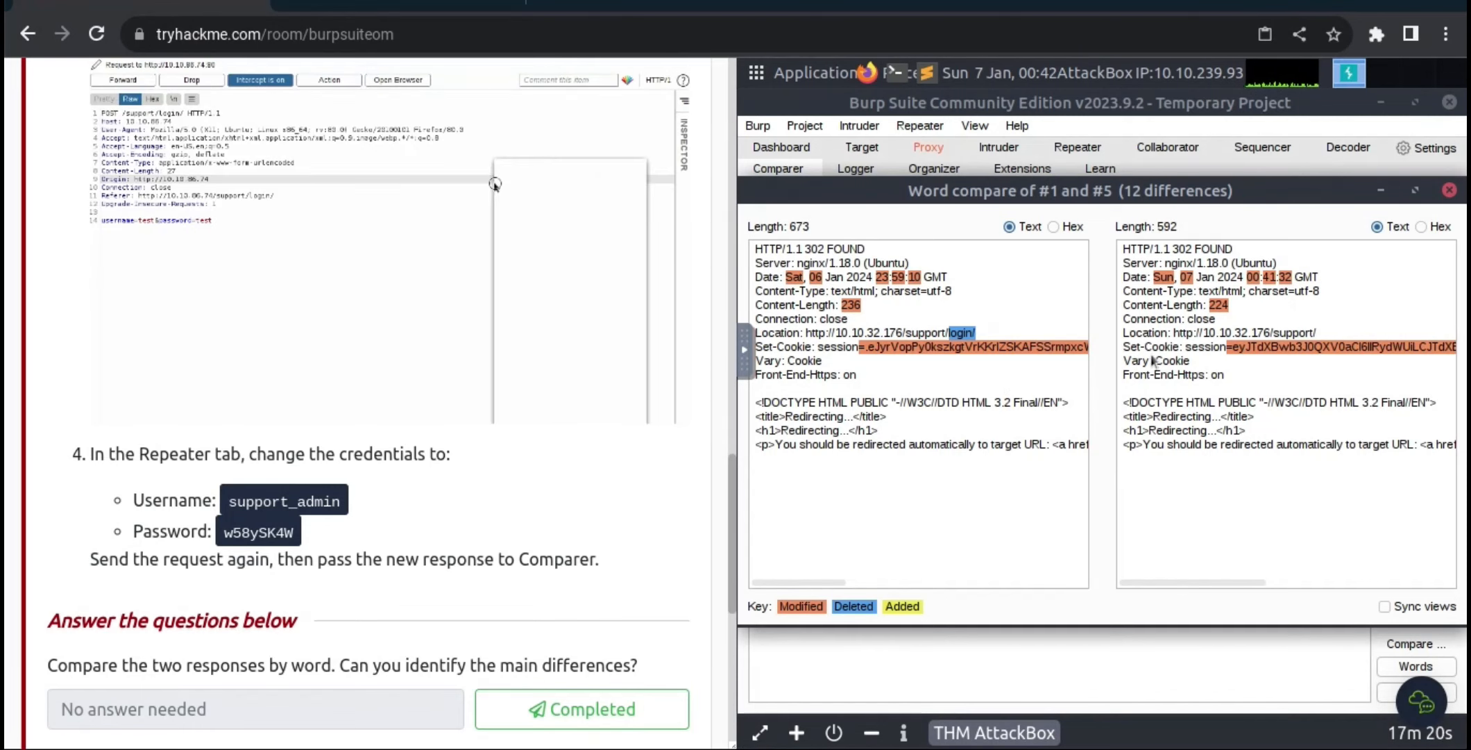
scroll(554, 219, down, 1)
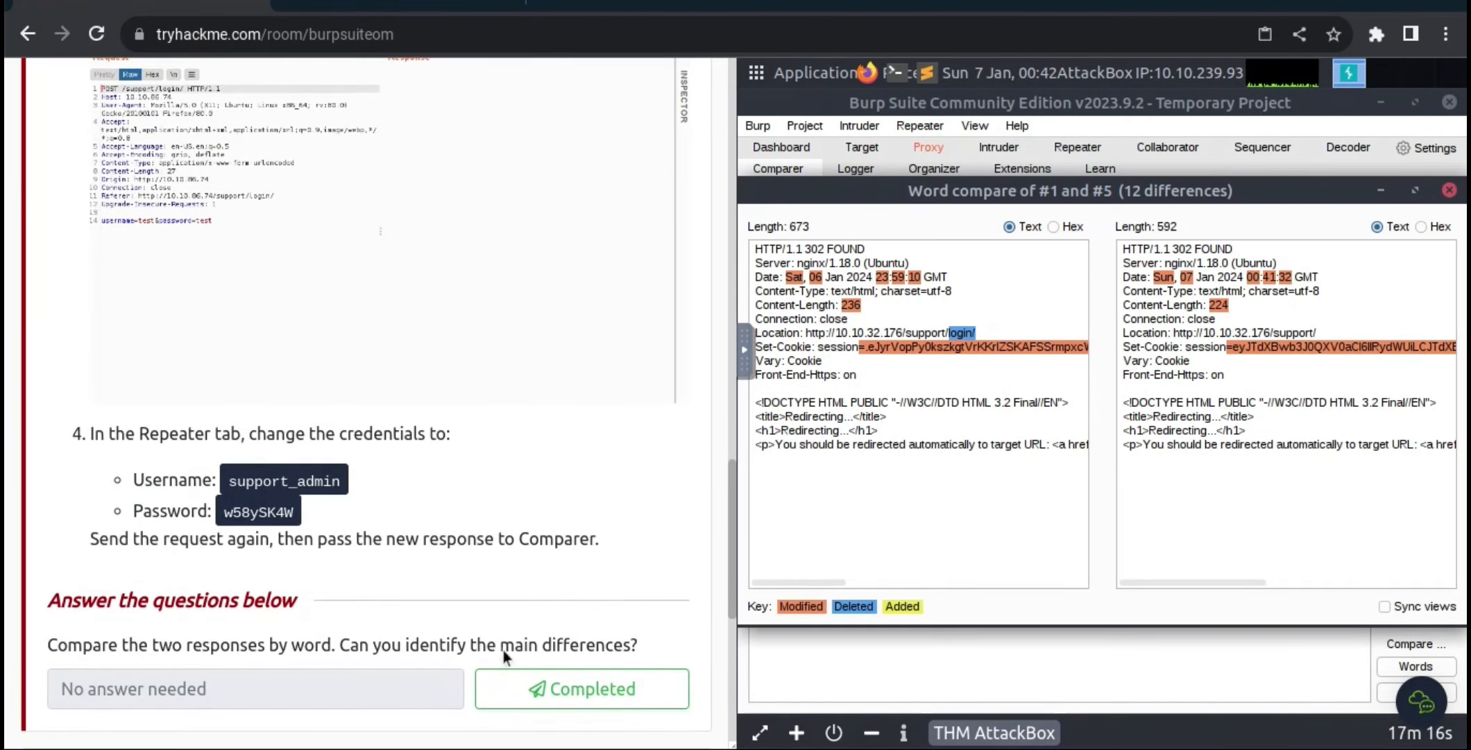
click(500, 687)
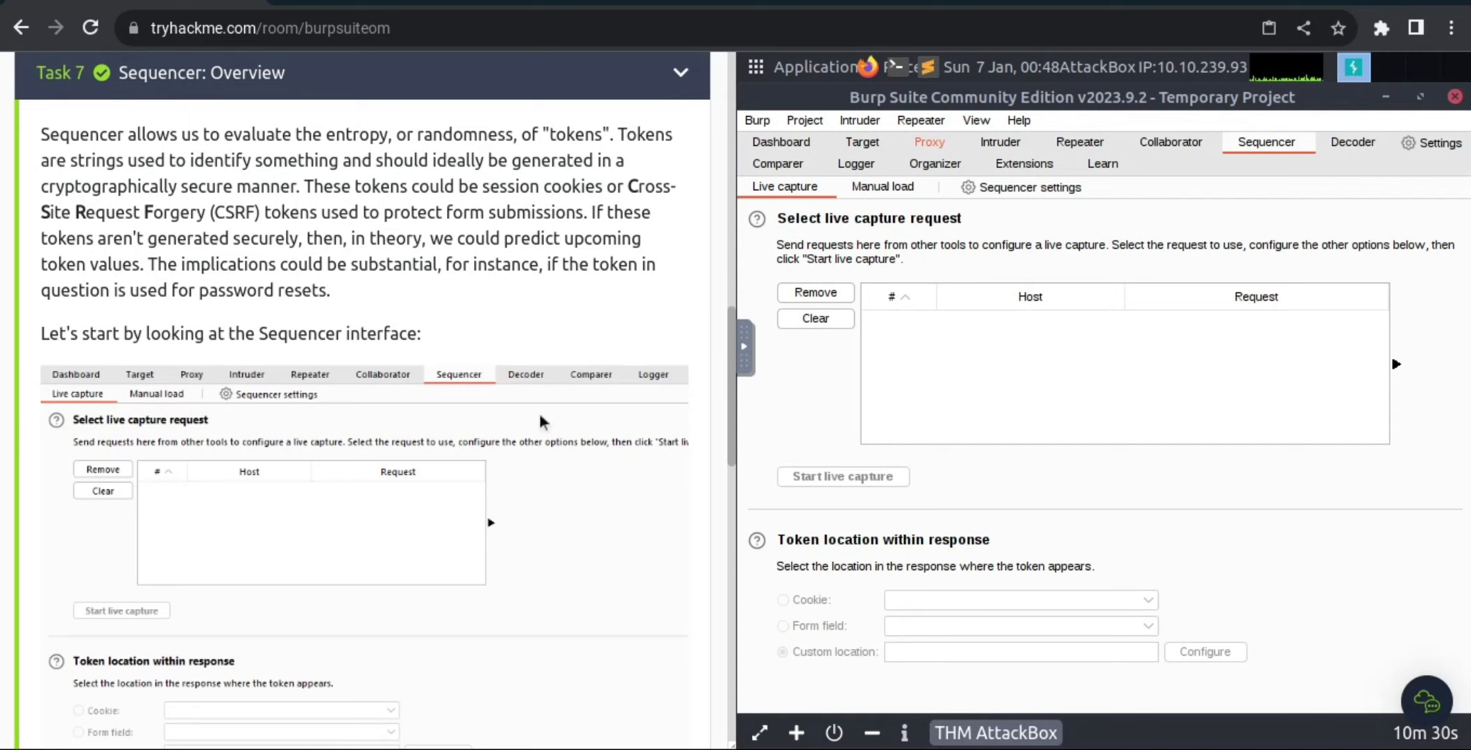
Step: Examine Task 7's Sequencer interface image and read the descriptions of the Live Capture and Manual Load methods
click(499, 407)
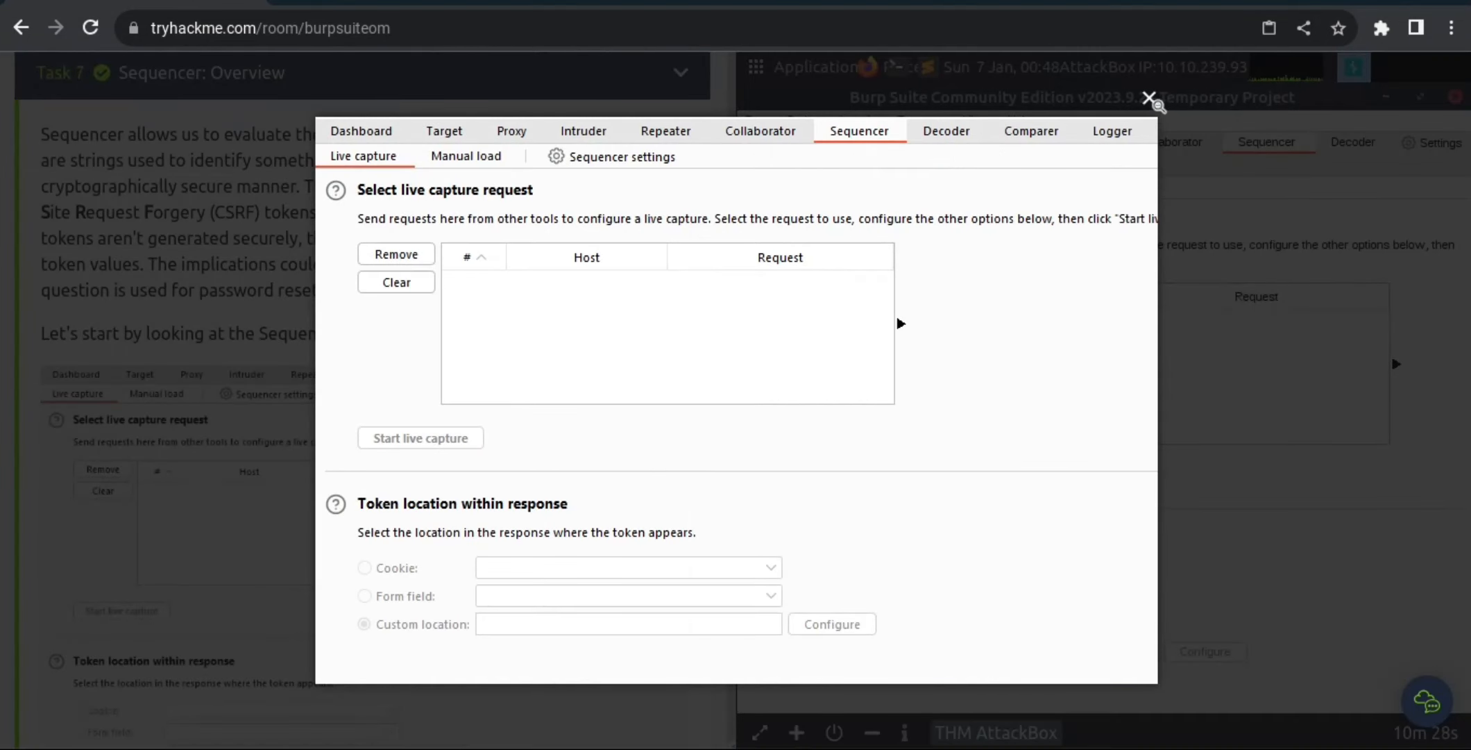
click(1149, 97)
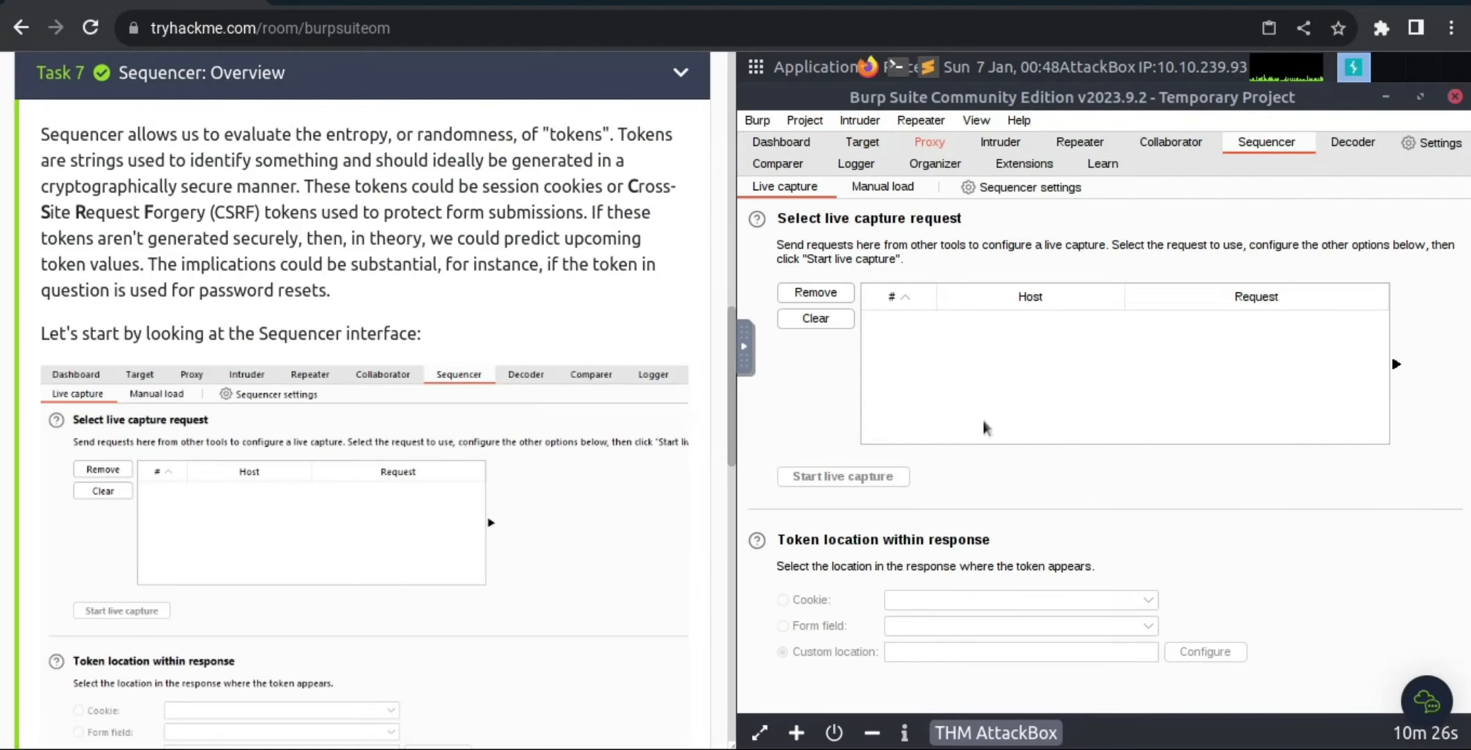
scroll(637, 387, down, 3)
scroll(637, 388, down, 7)
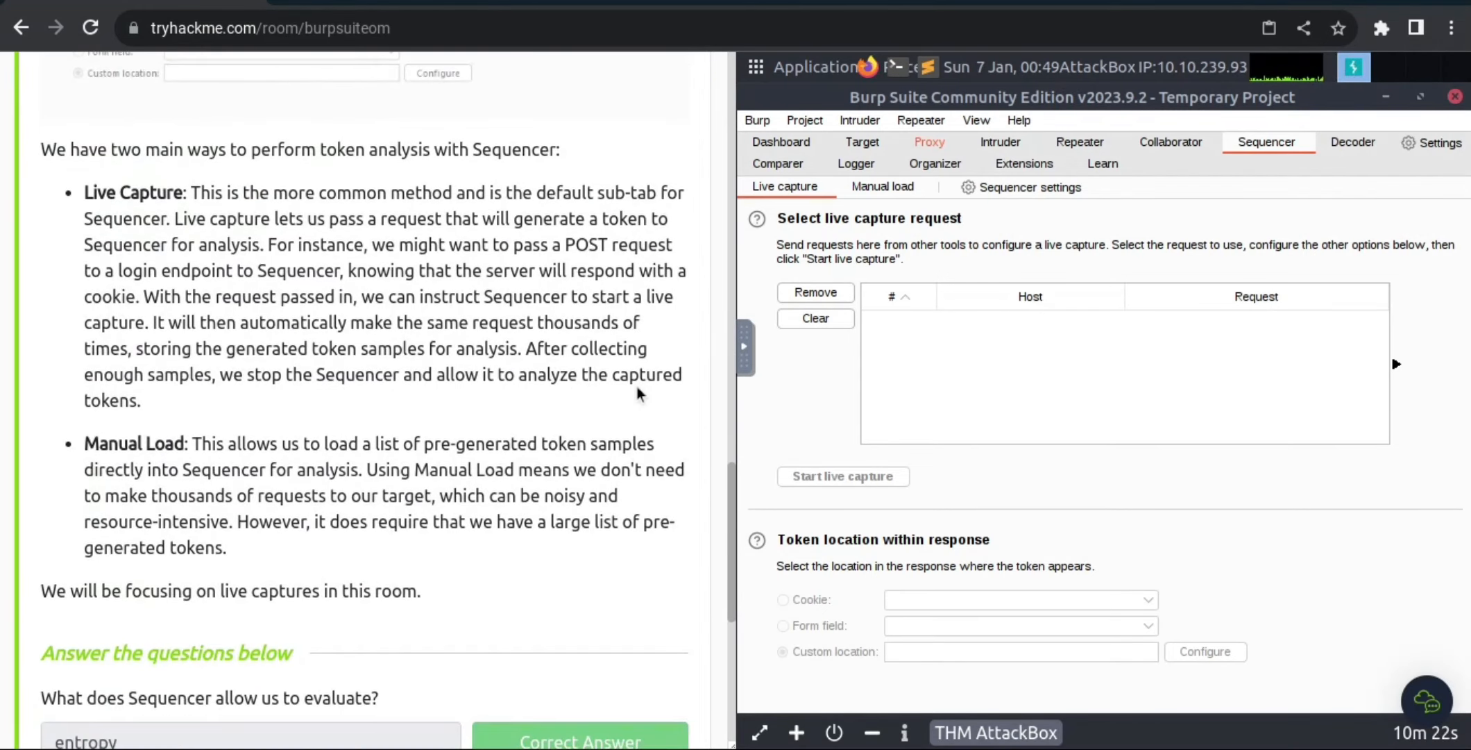
scroll(637, 388, up, 1)
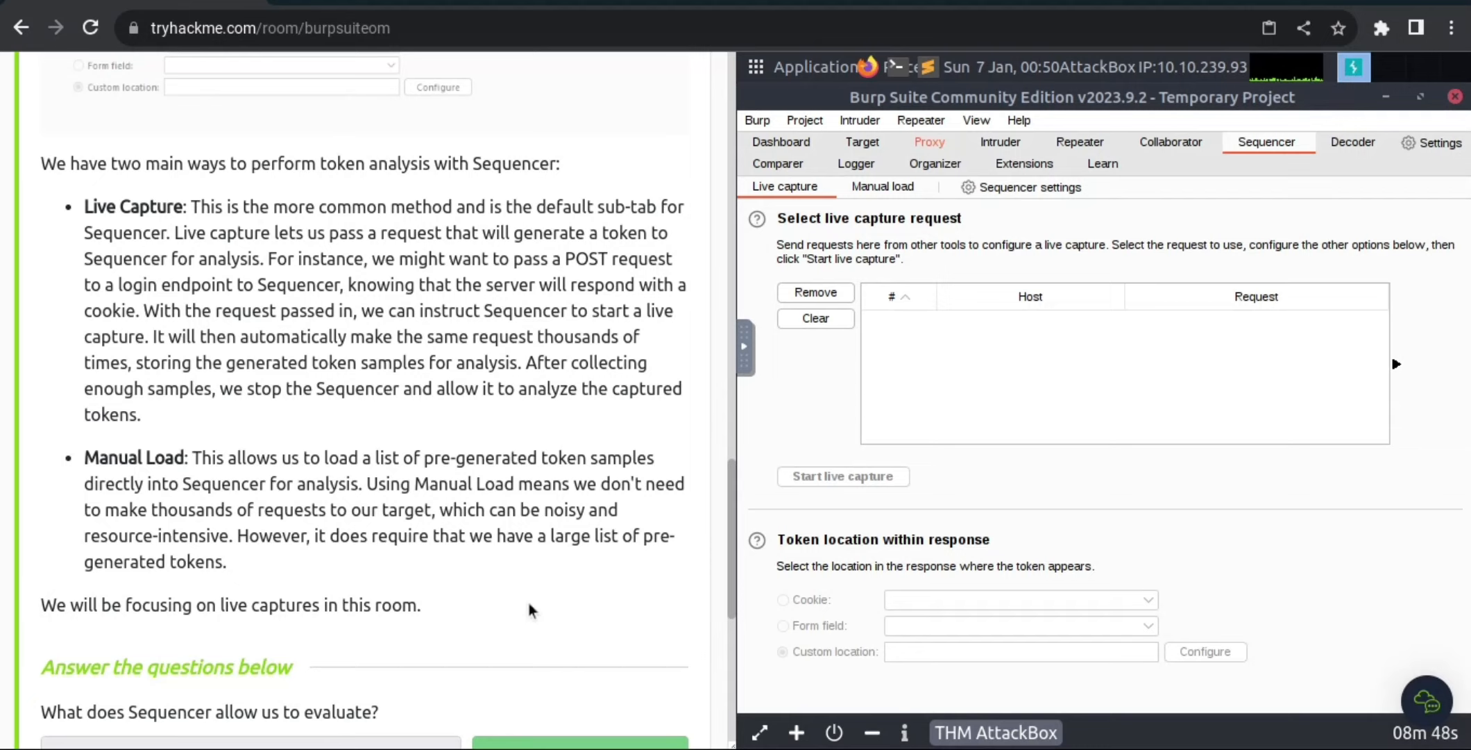
scroll(529, 604, down, 1)
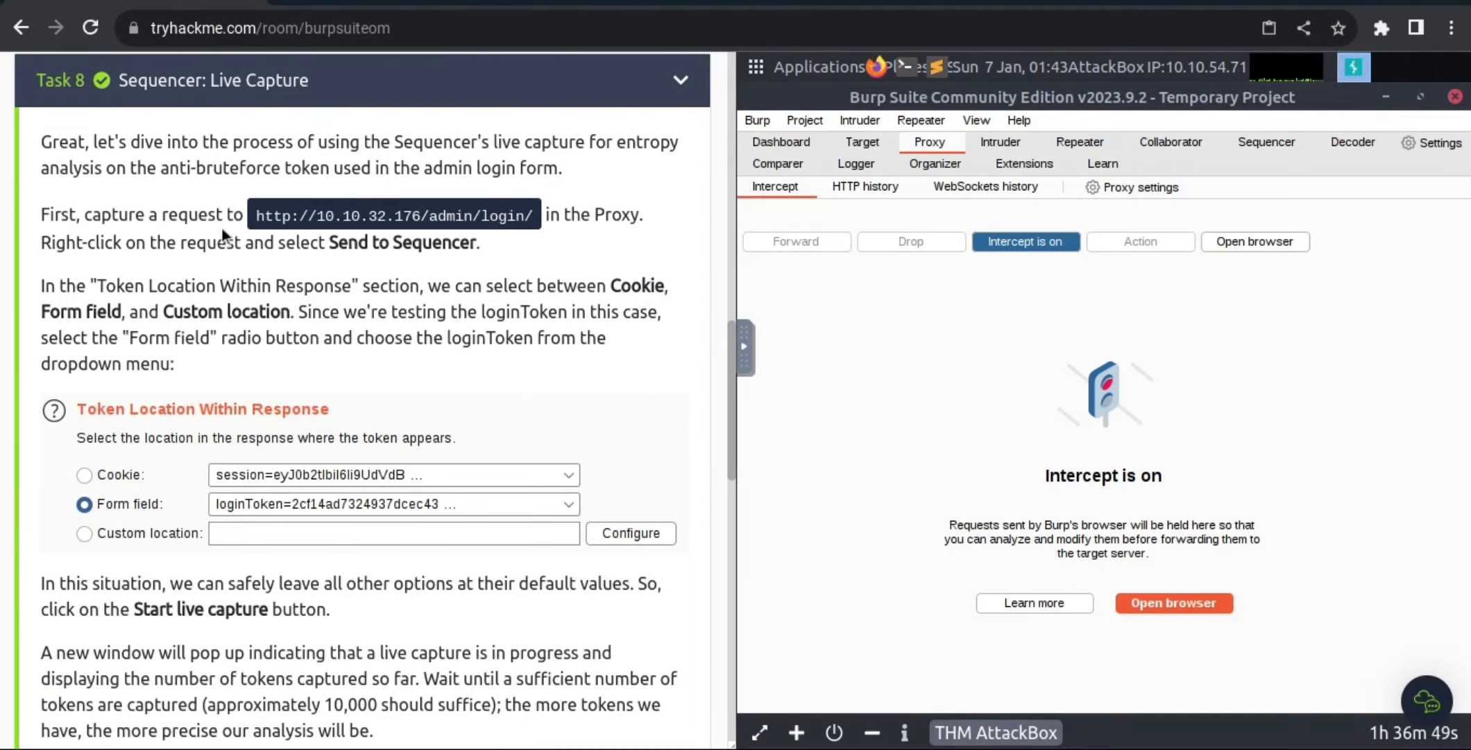
Step: Turn off request interception in the Proxy and keep Burp Suite in front instead of the terminal
click(1034, 243)
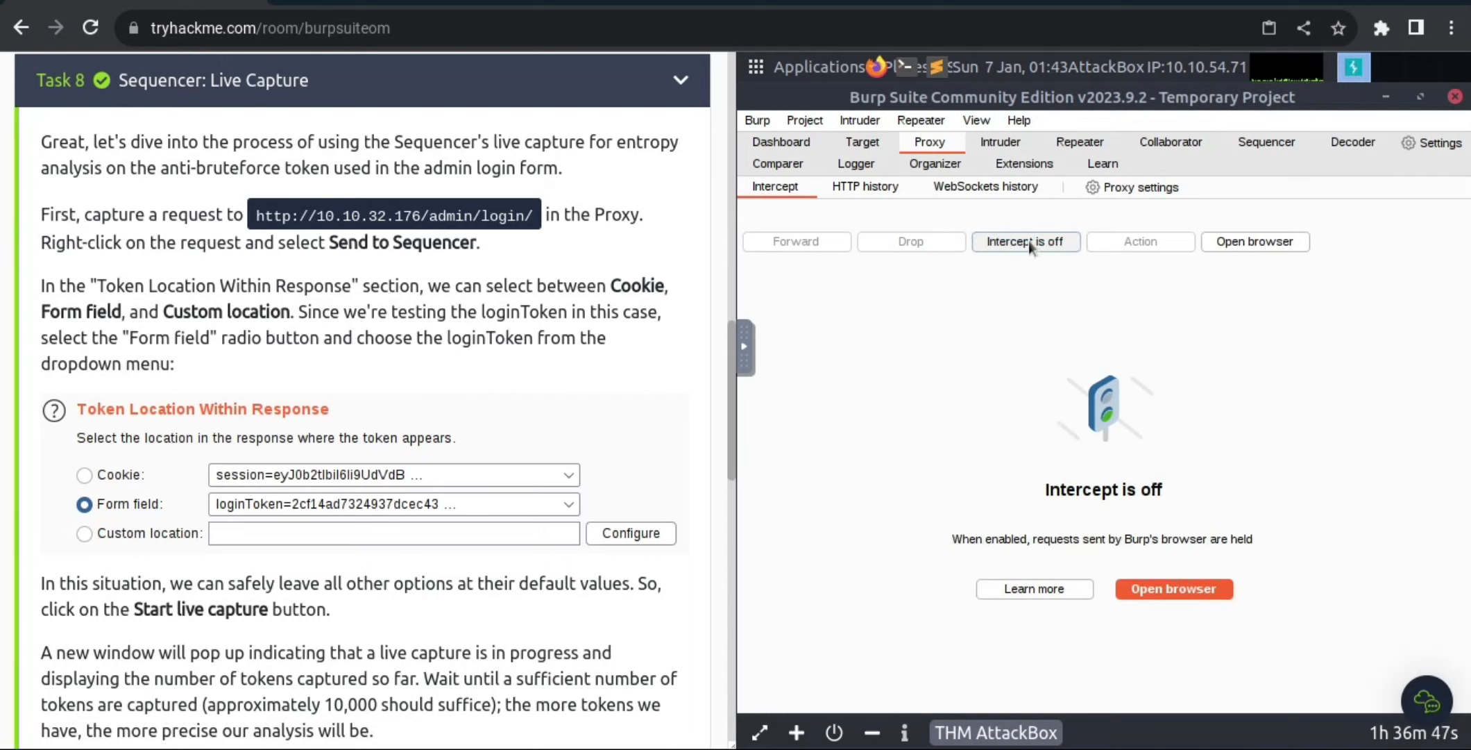
mouse_move(1450, 323)
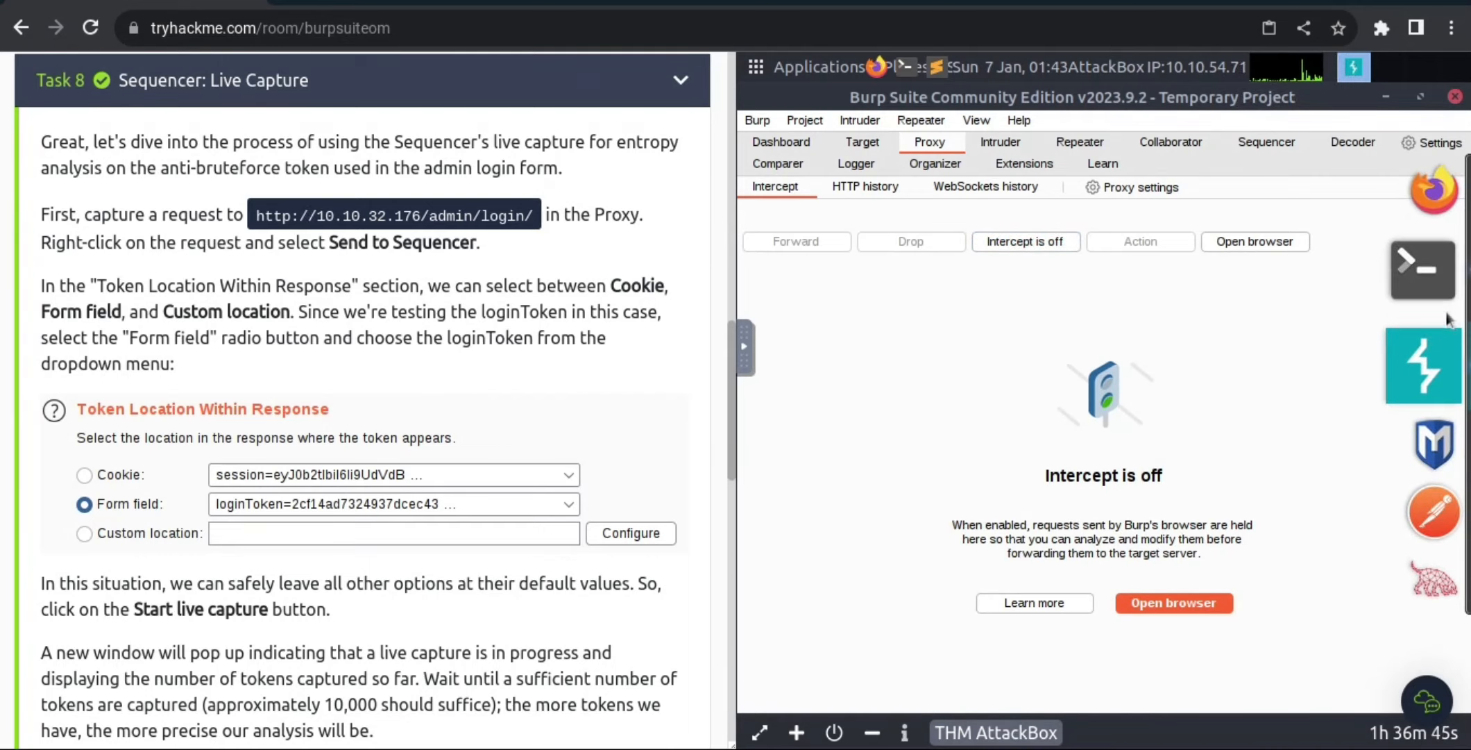
click(1421, 274)
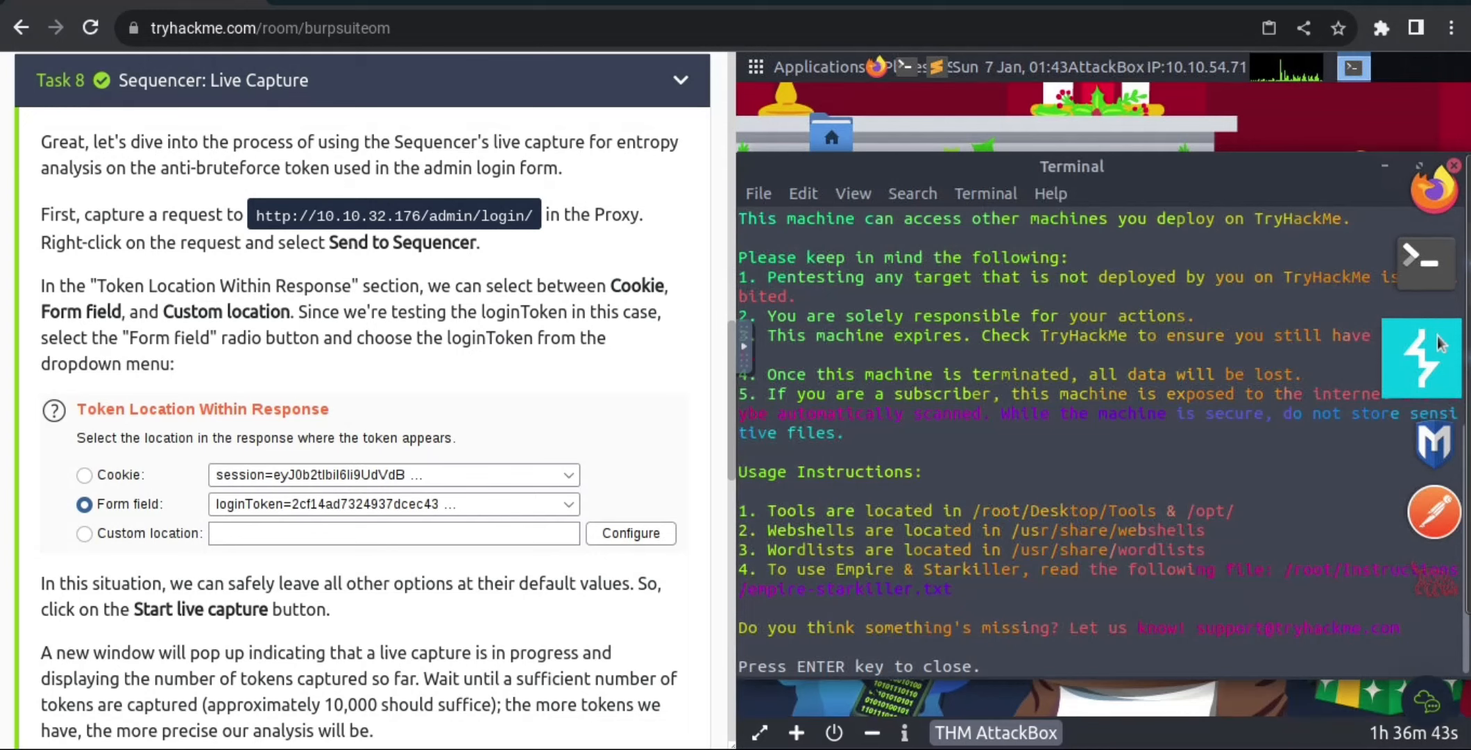
click(1436, 347)
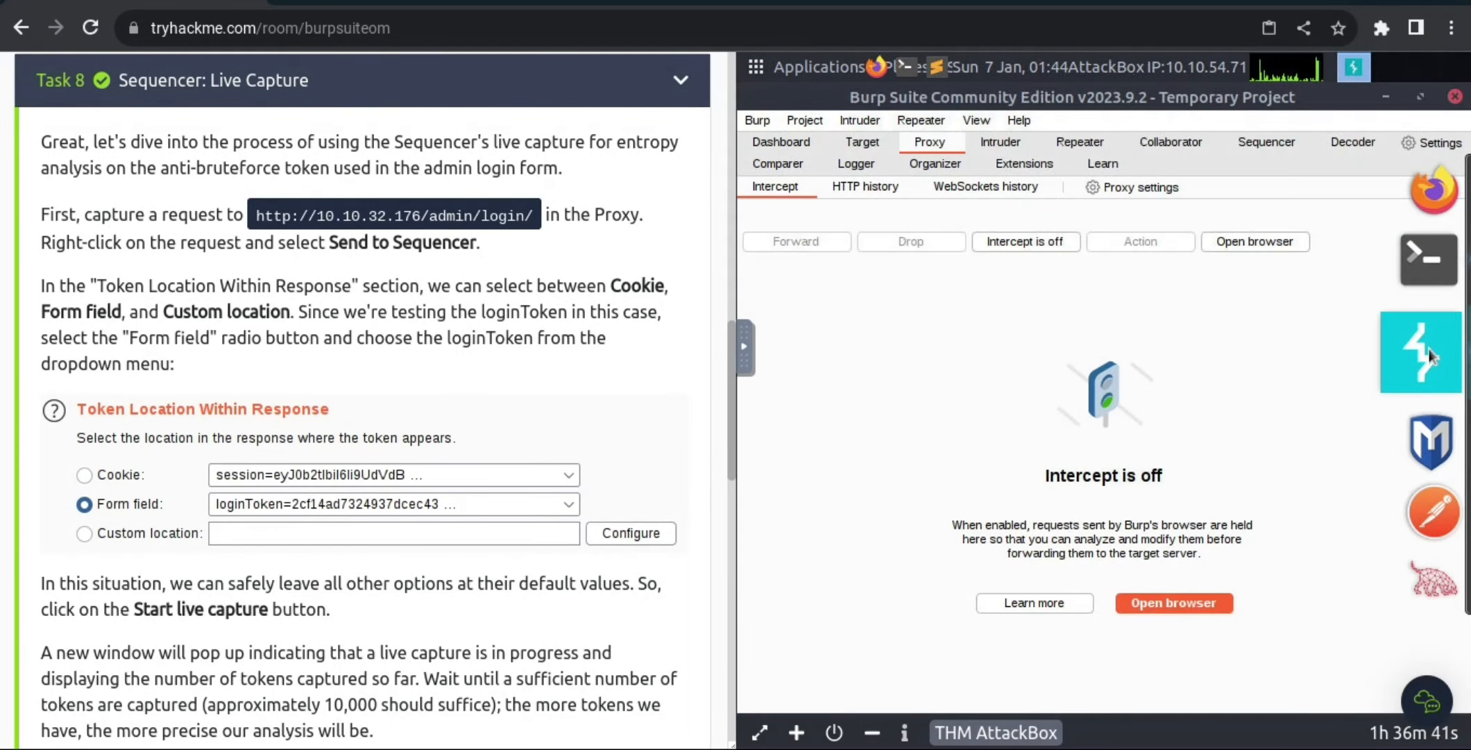
Step: Find the sandbox option in the settings by searching for "sand" and allow Burp's browser to run without a sandbox
click(1244, 240)
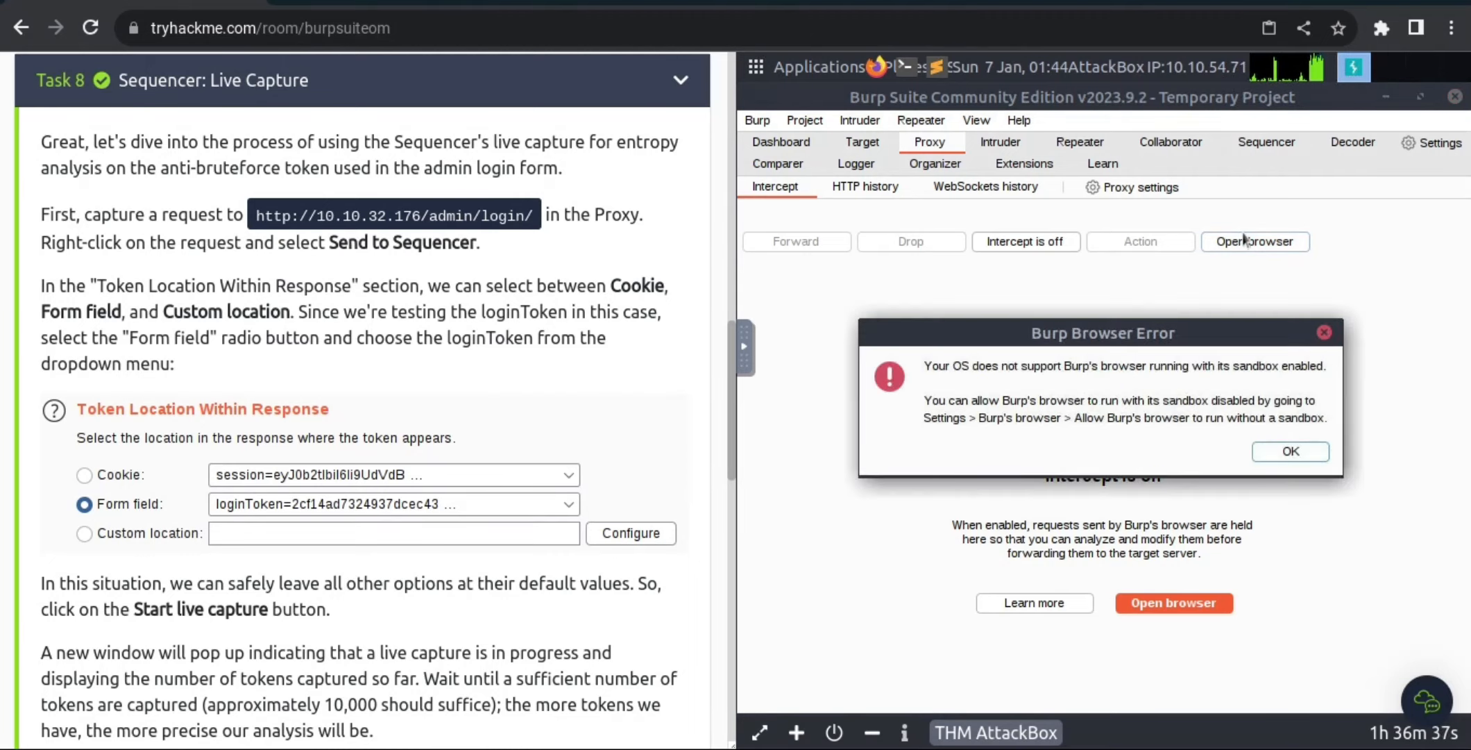
click(1298, 455)
click(1143, 195)
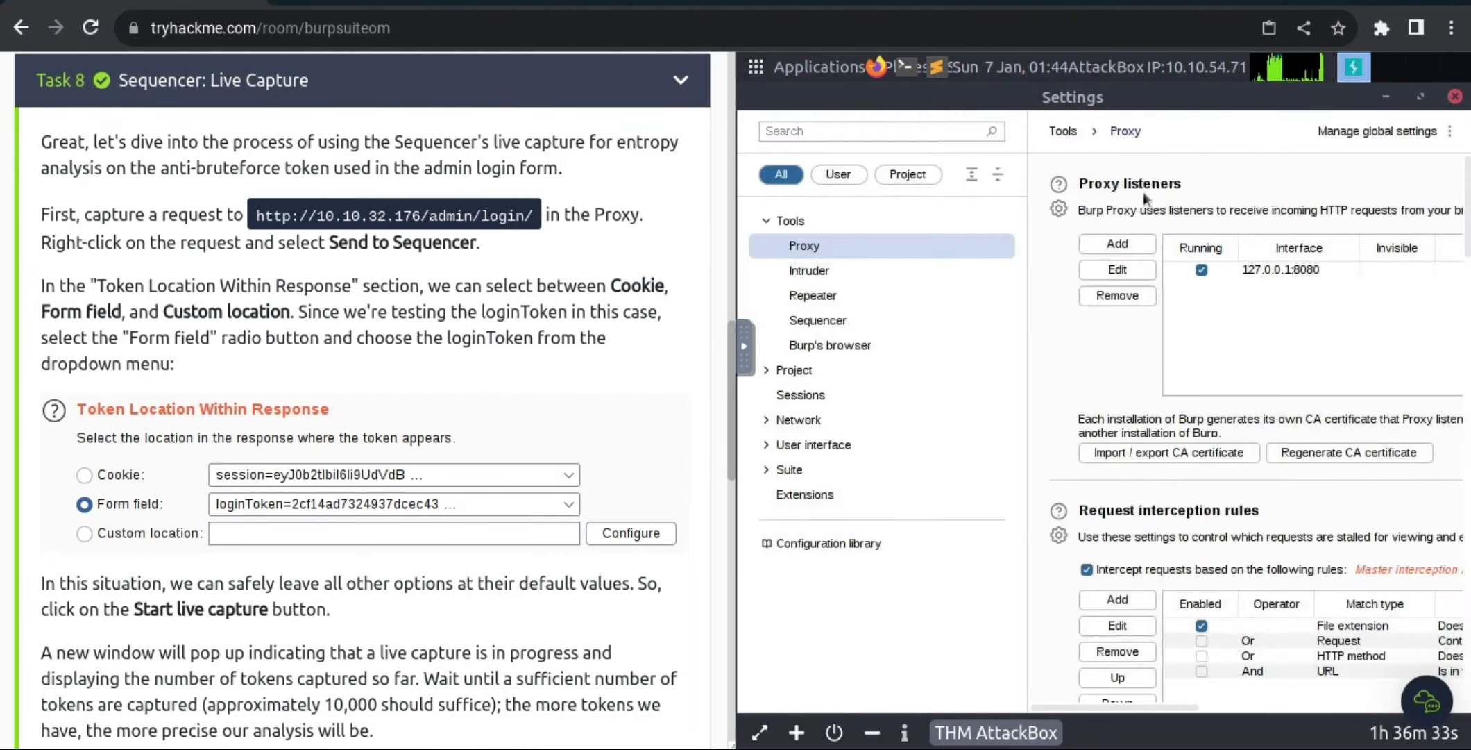
text(s)
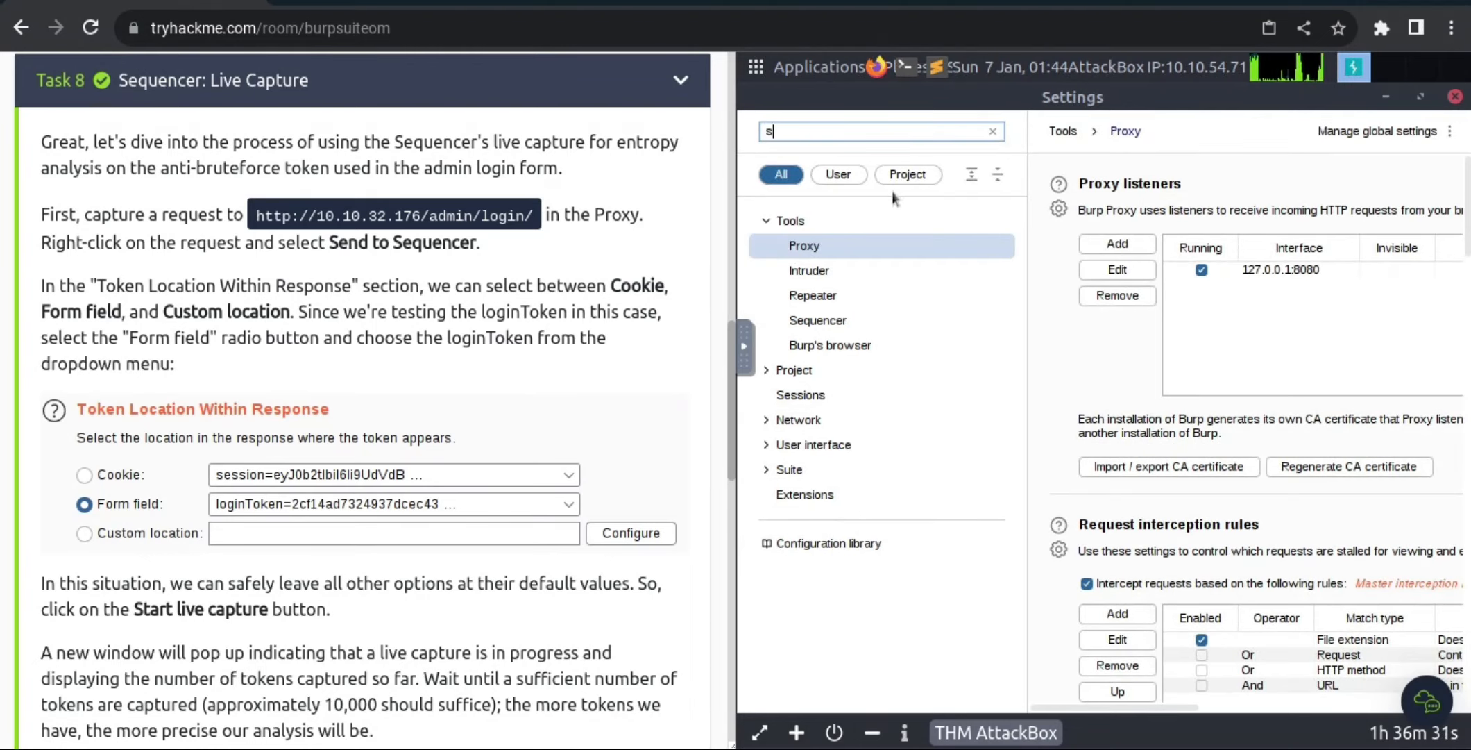
text(and)
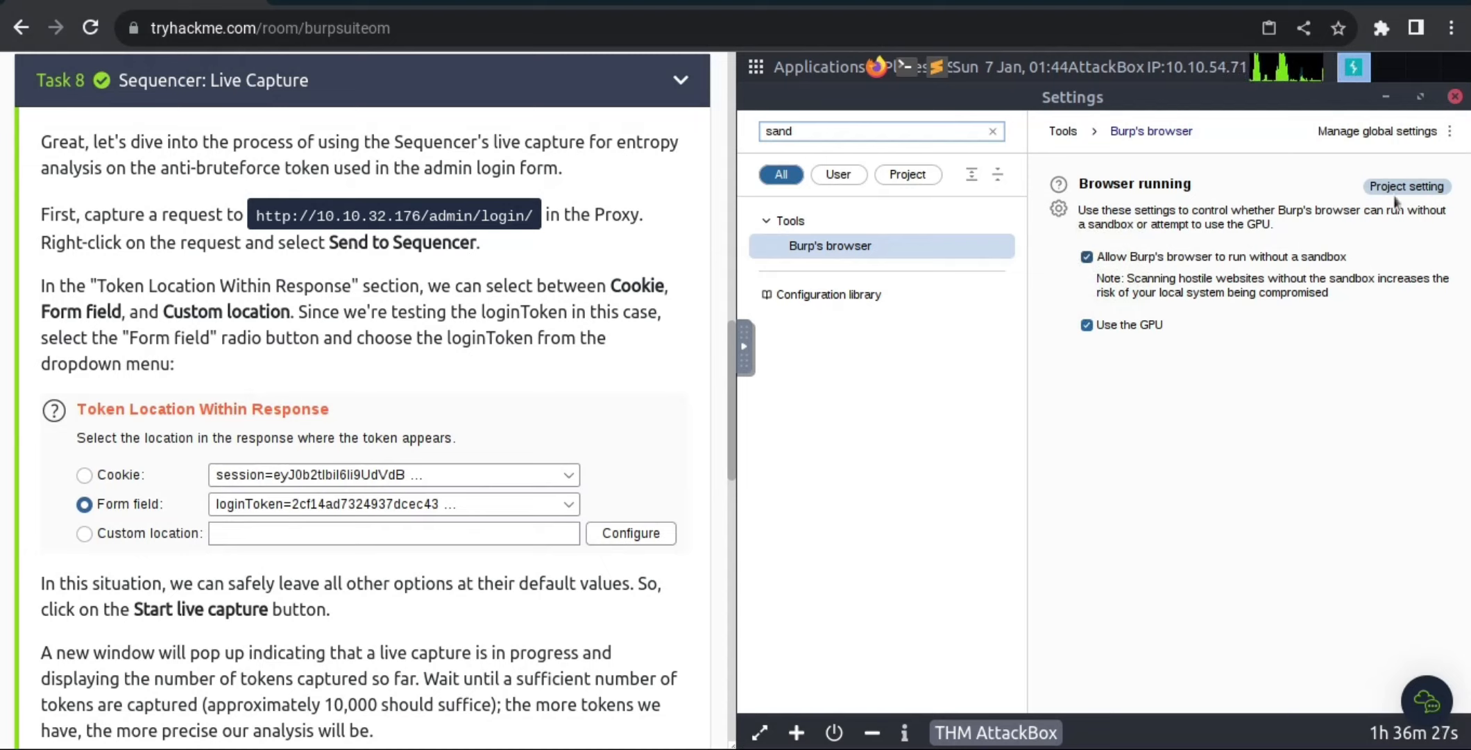
mouse_move(1461, 202)
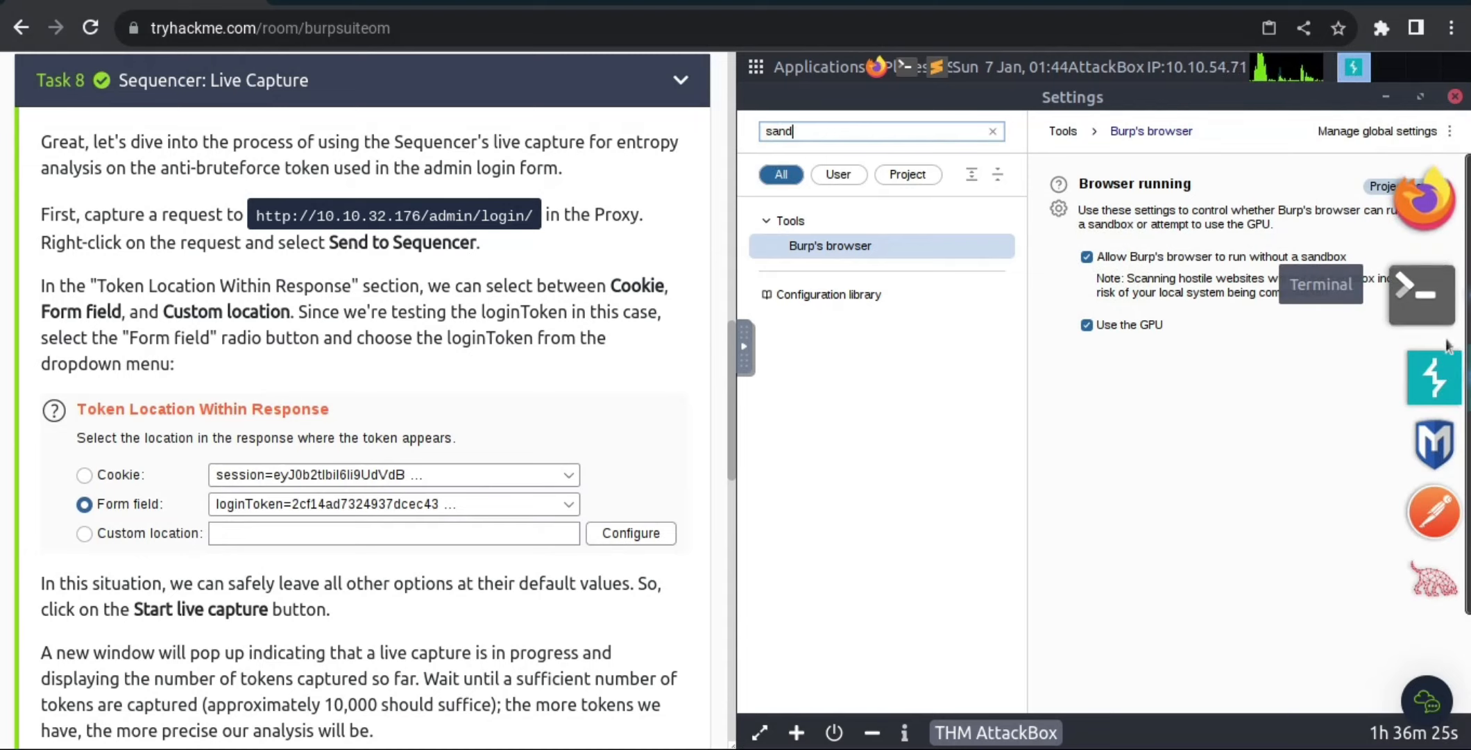
click(1456, 97)
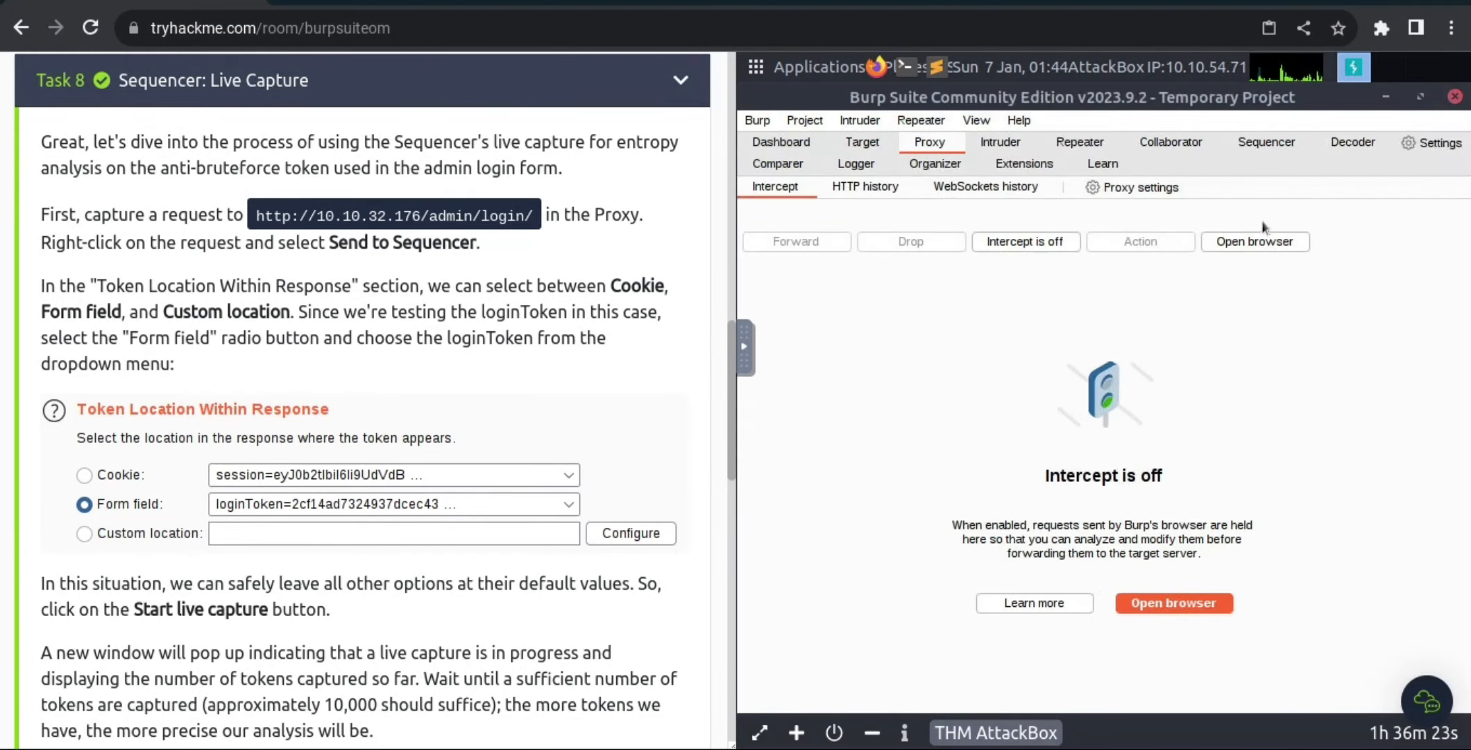
Step: Launch Burp's built-in Chromium browser, dismissing its error dialogs and reopening it to get a working window
click(1248, 242)
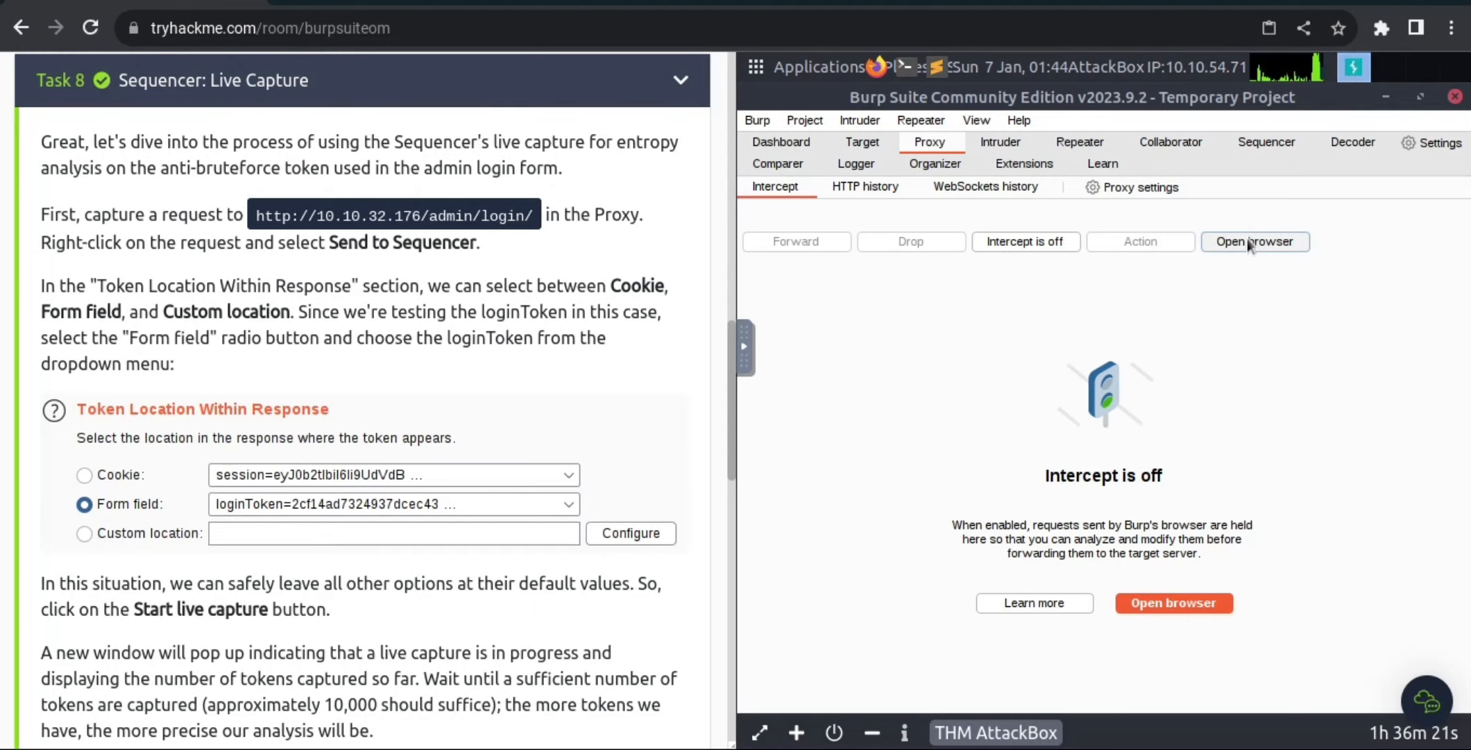
click(1287, 245)
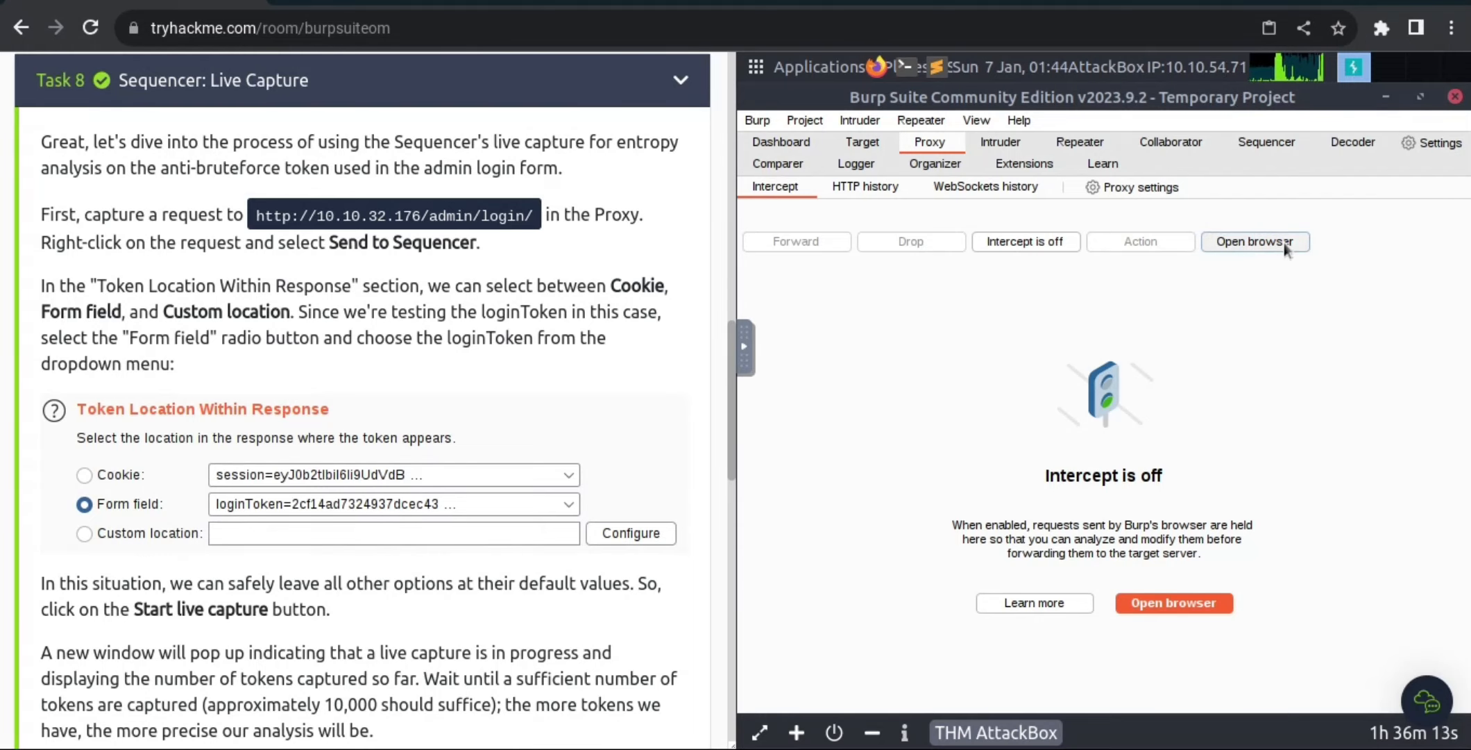
click(1288, 248)
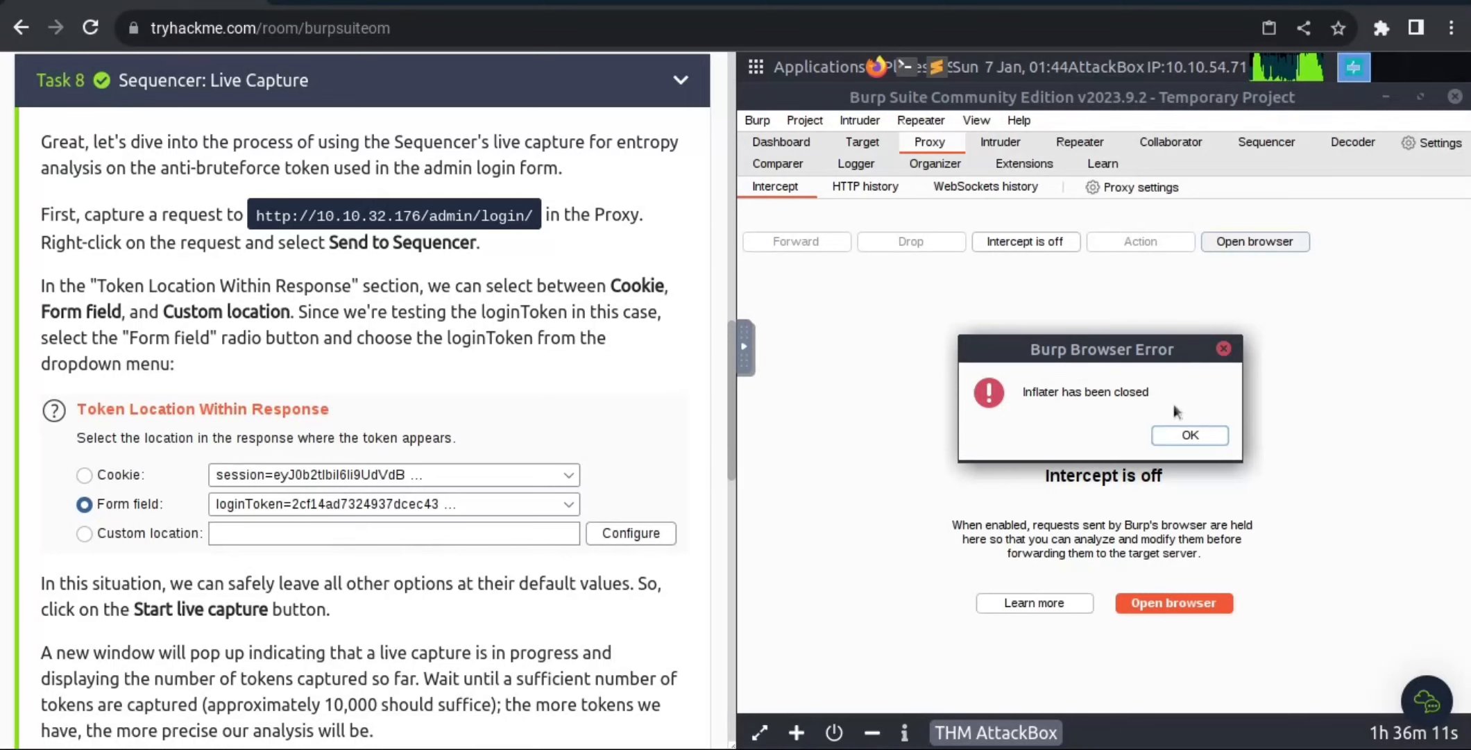
click(1188, 435)
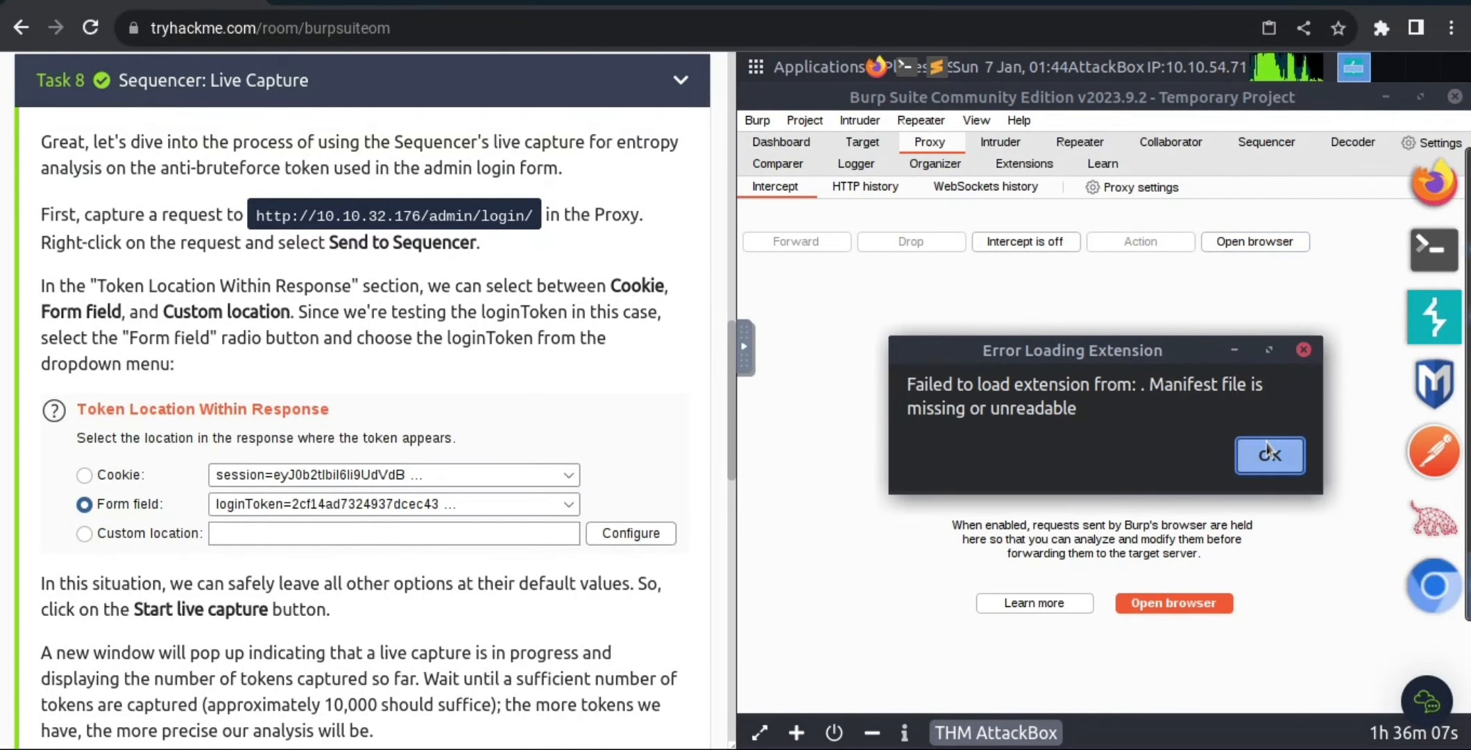
click(1269, 454)
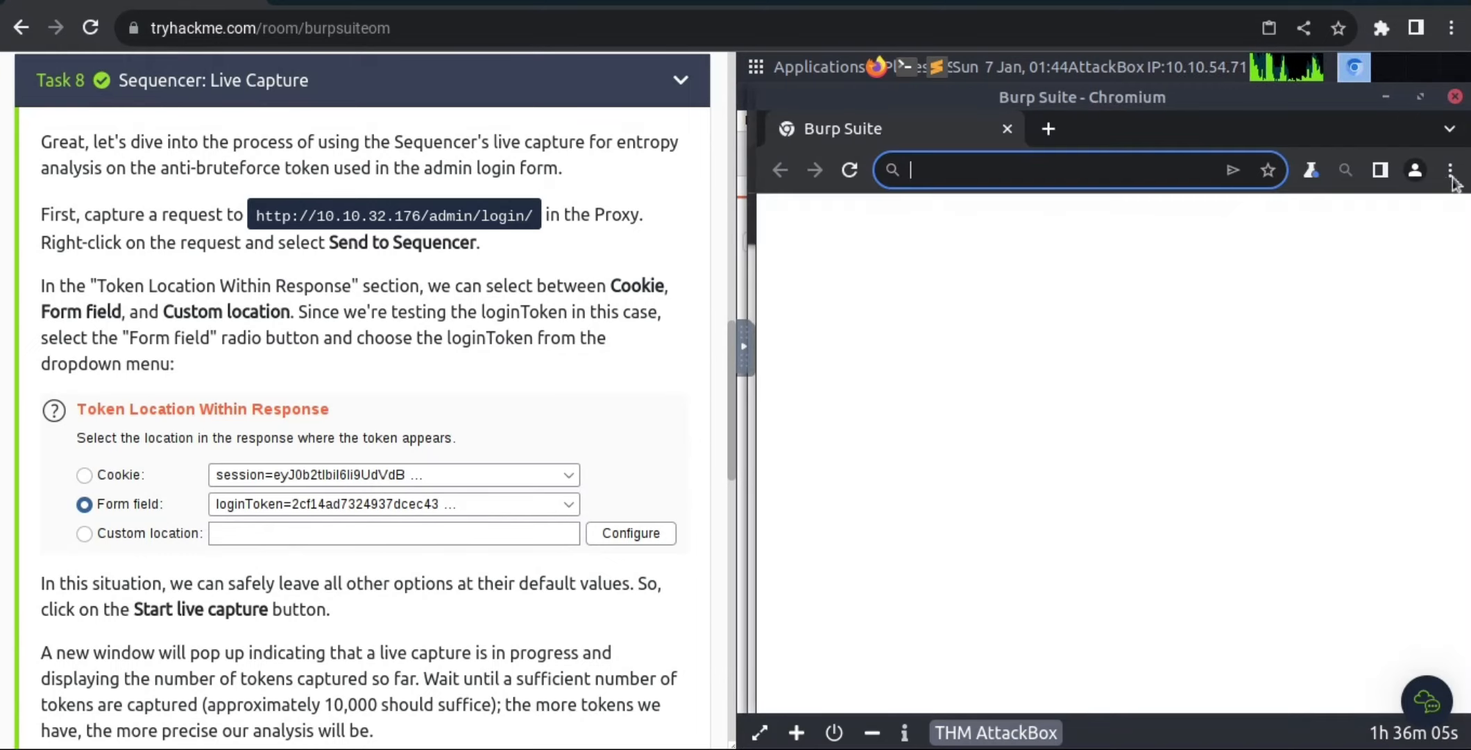
click(1455, 96)
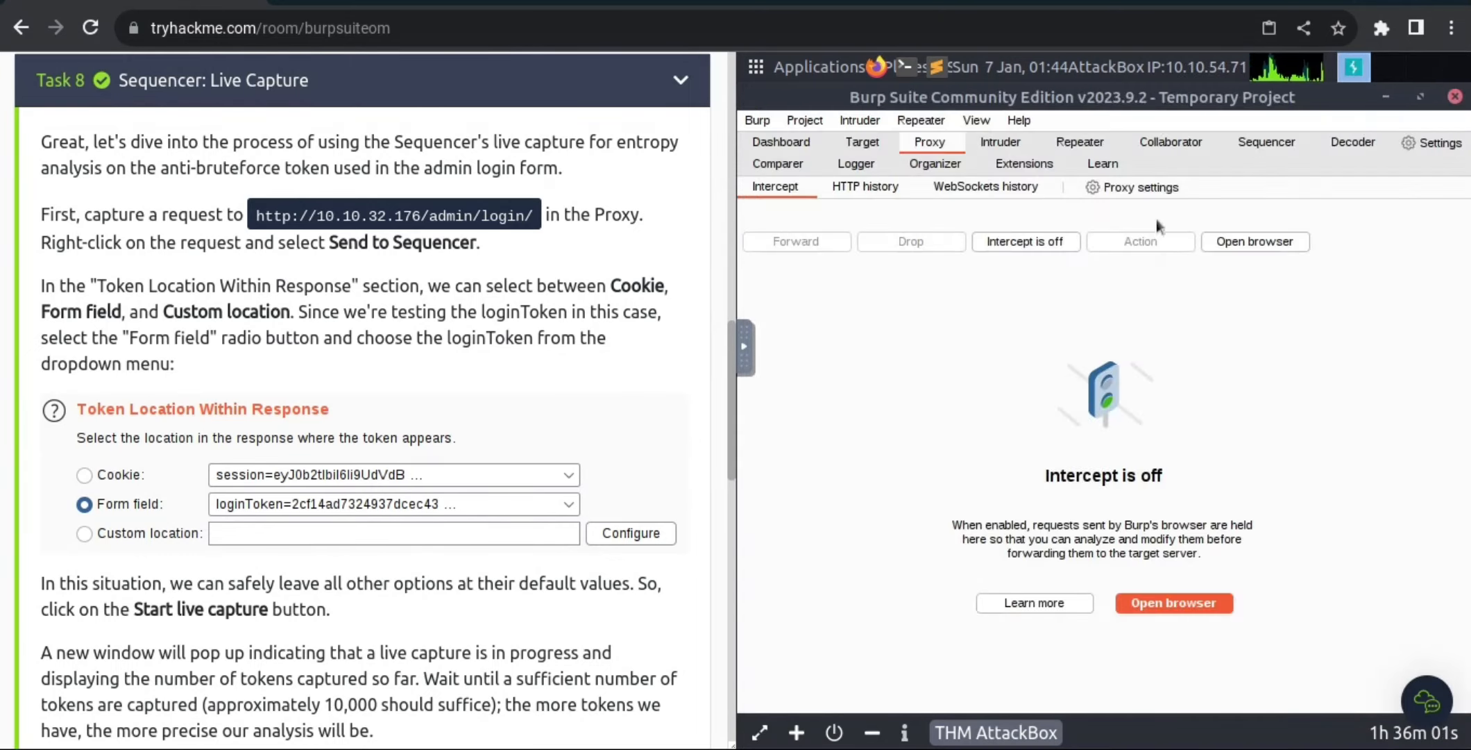
click(1261, 249)
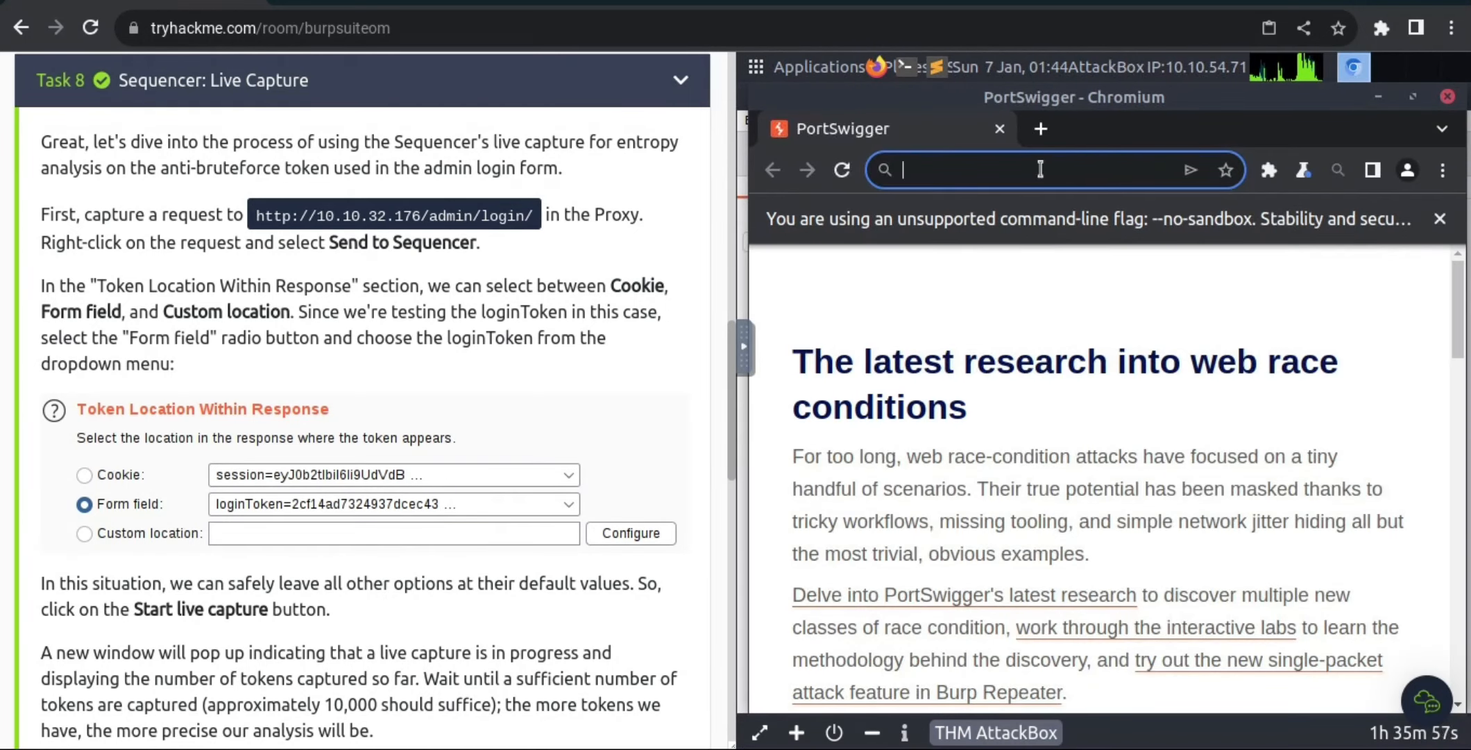
text(Effective entropy)
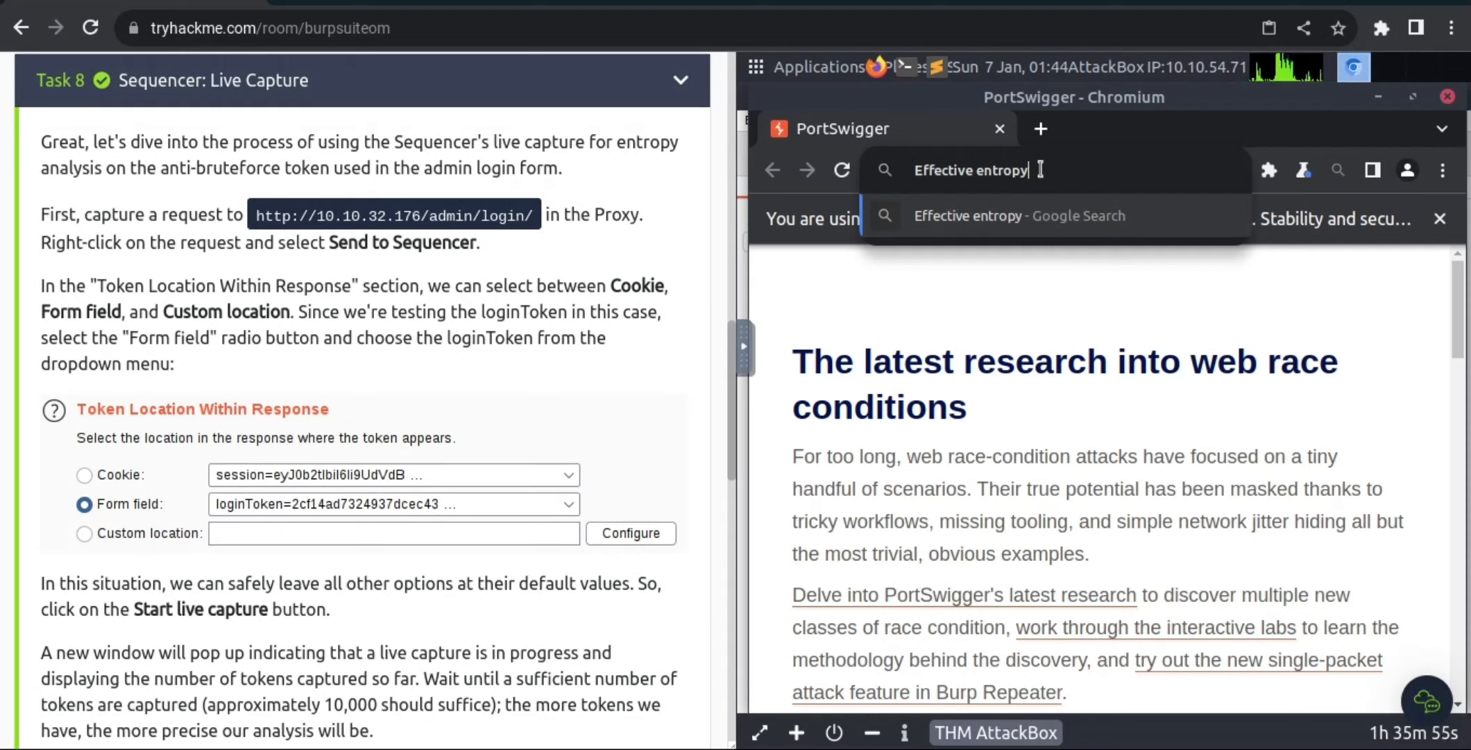
key(ctrl+shift+Left)
key(ctrl+shift+Left)
key(BackSpace)
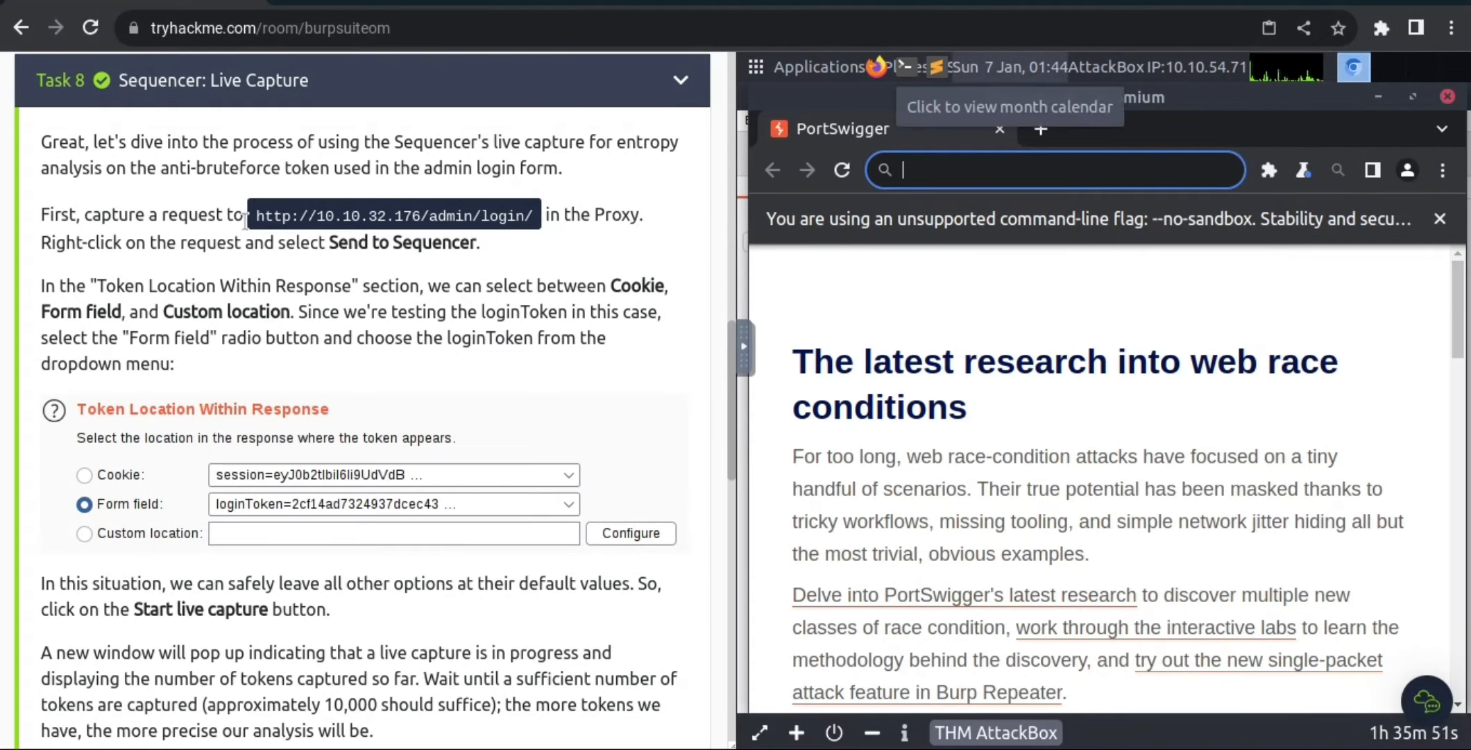
drag(257, 215, 528, 210)
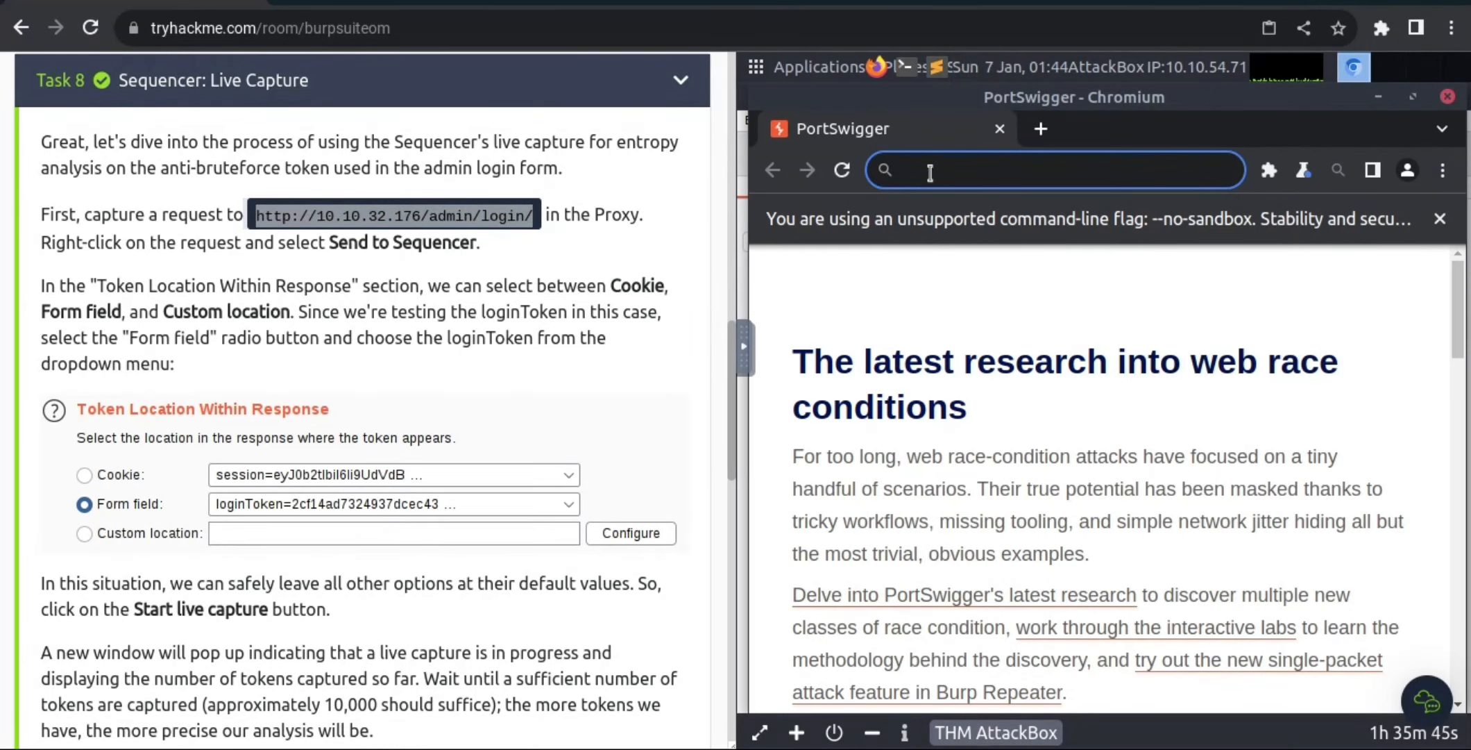
text(http://10.10.32.176/admin/login/)
key(Return)
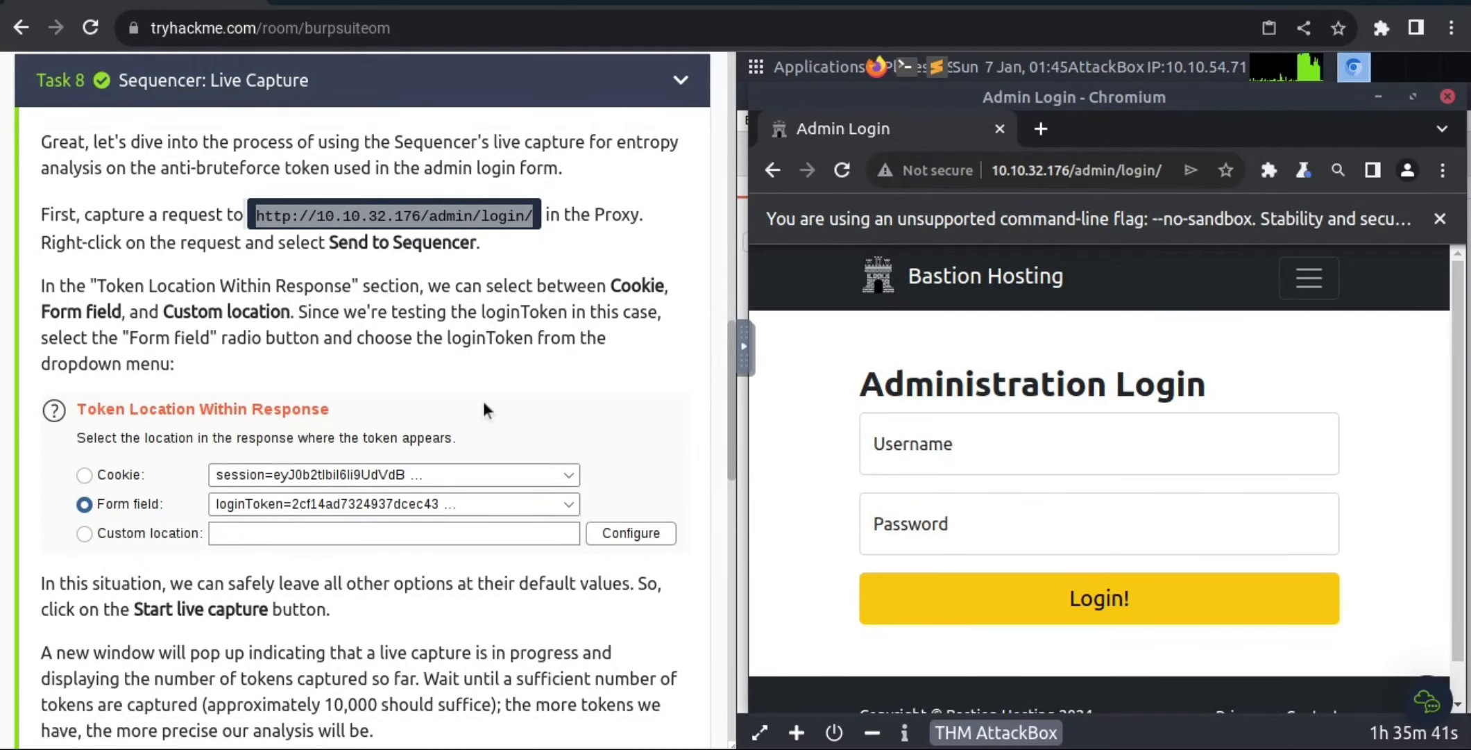
Step: Fill in the Administration Login form with the username kghjbh and an arbitrary password
click(928, 455)
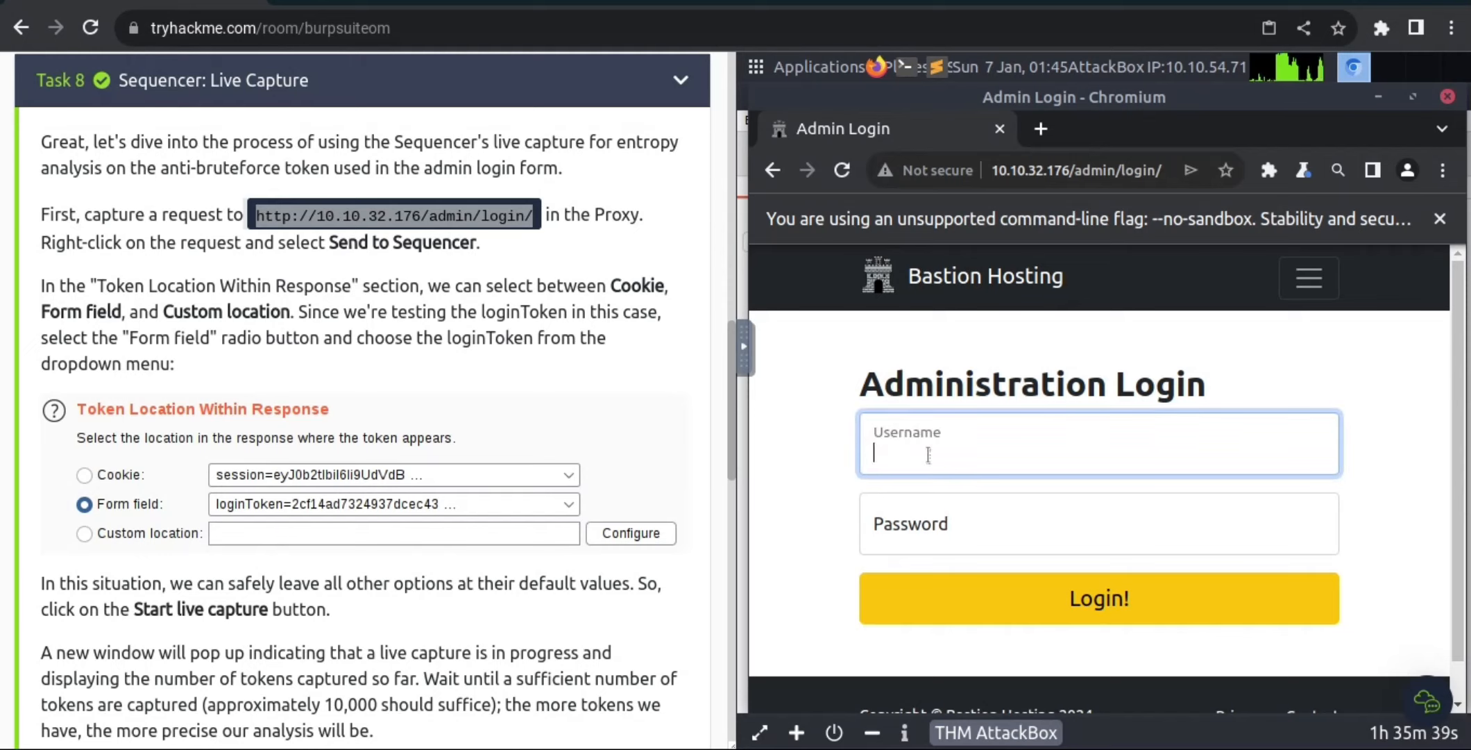
text(kghjbh)
click(926, 531)
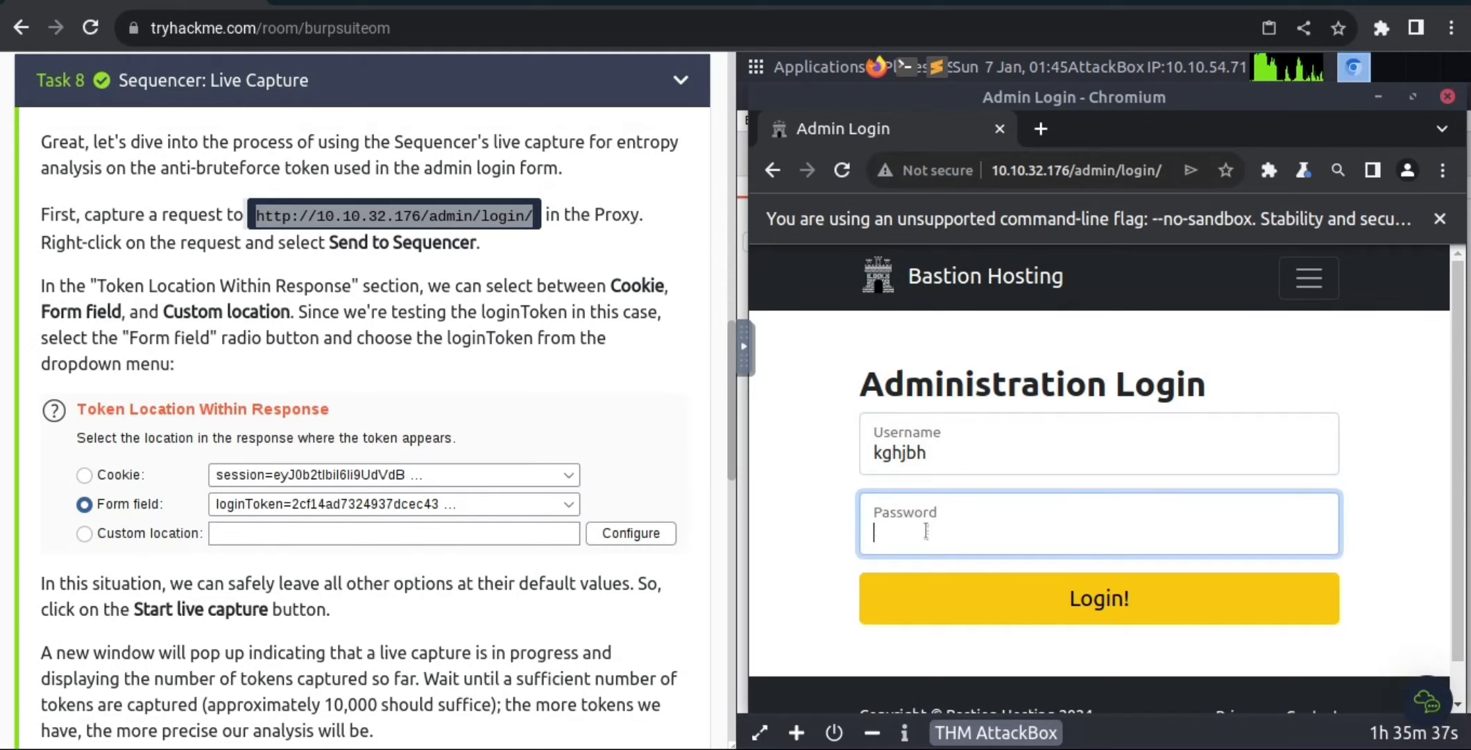
text(asdfgh)
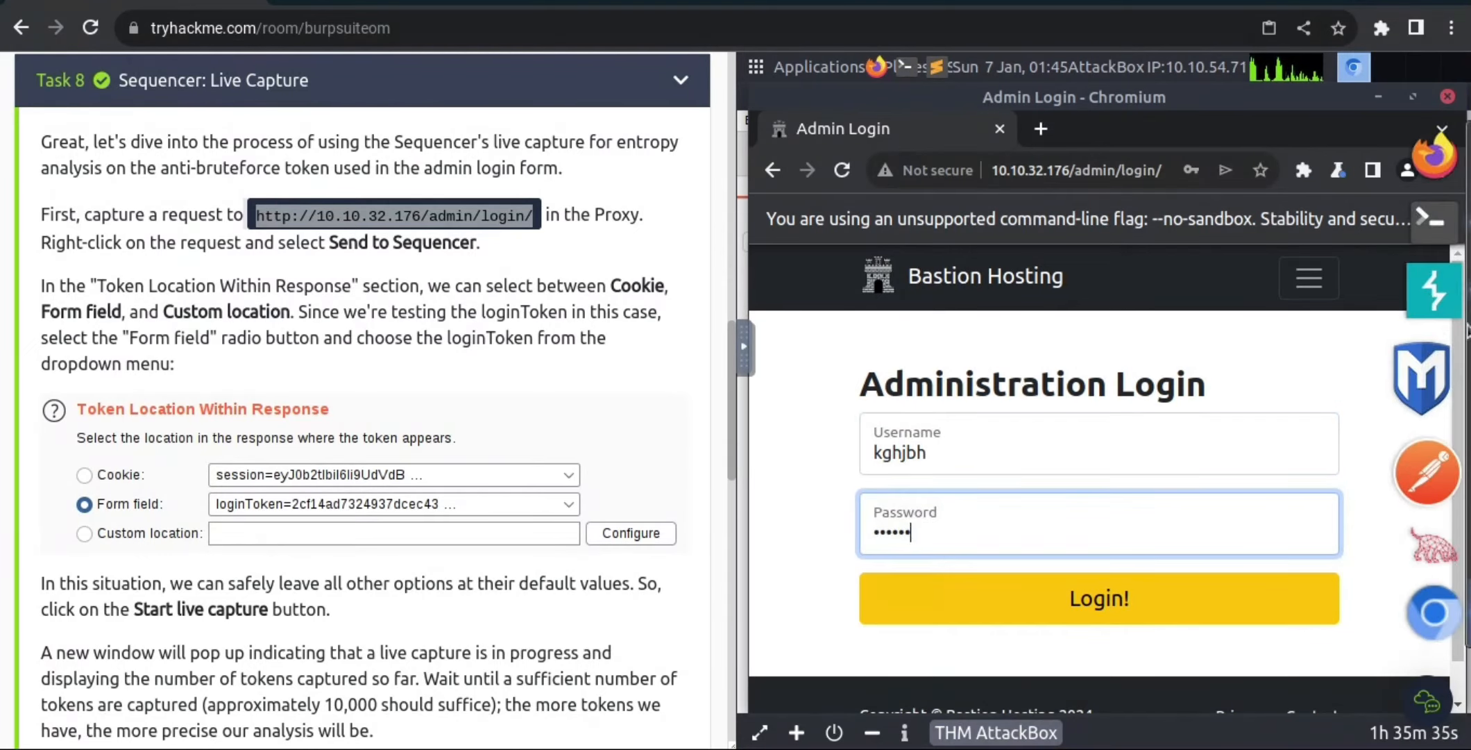
Step: Turn on request interception in Burp's Proxy and submit the filled-in admin login form from Chromium
click(1429, 309)
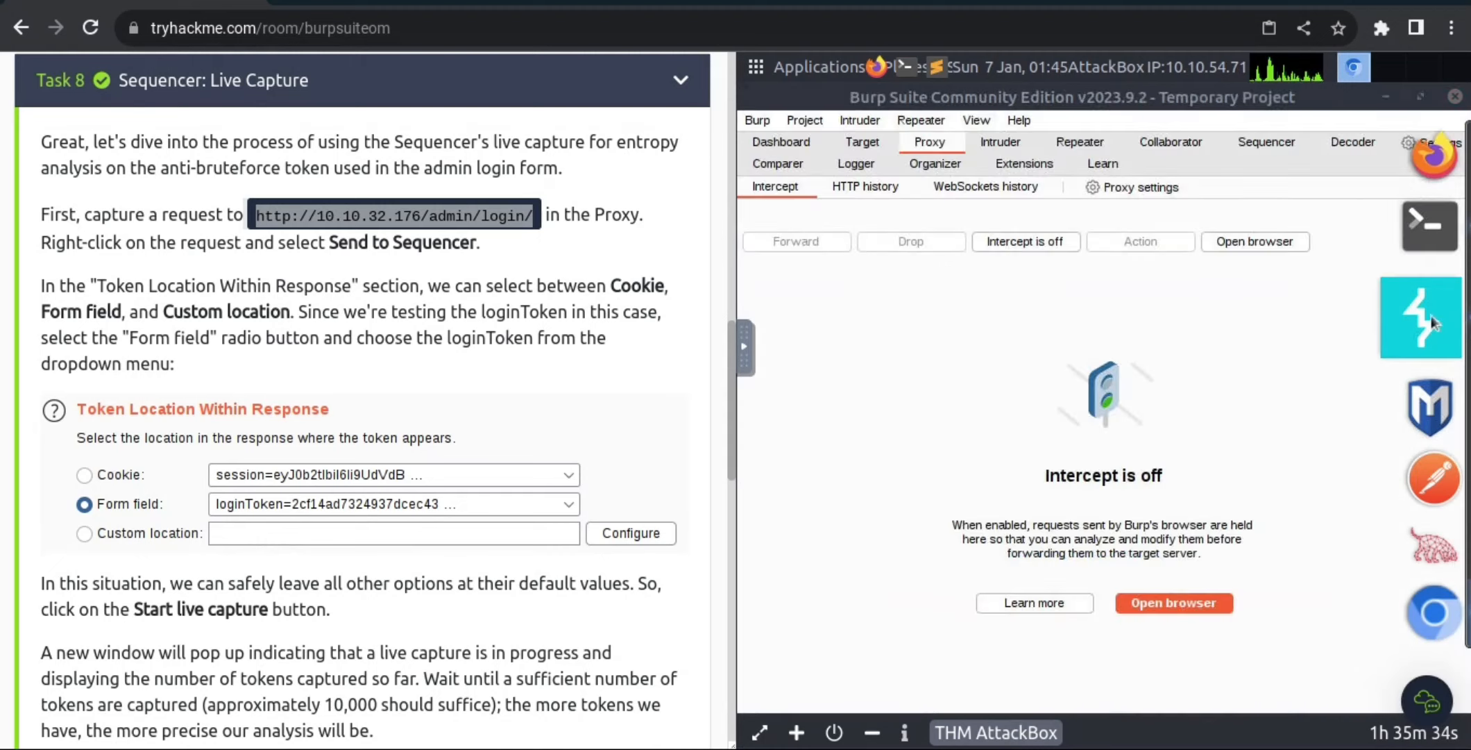
click(1046, 243)
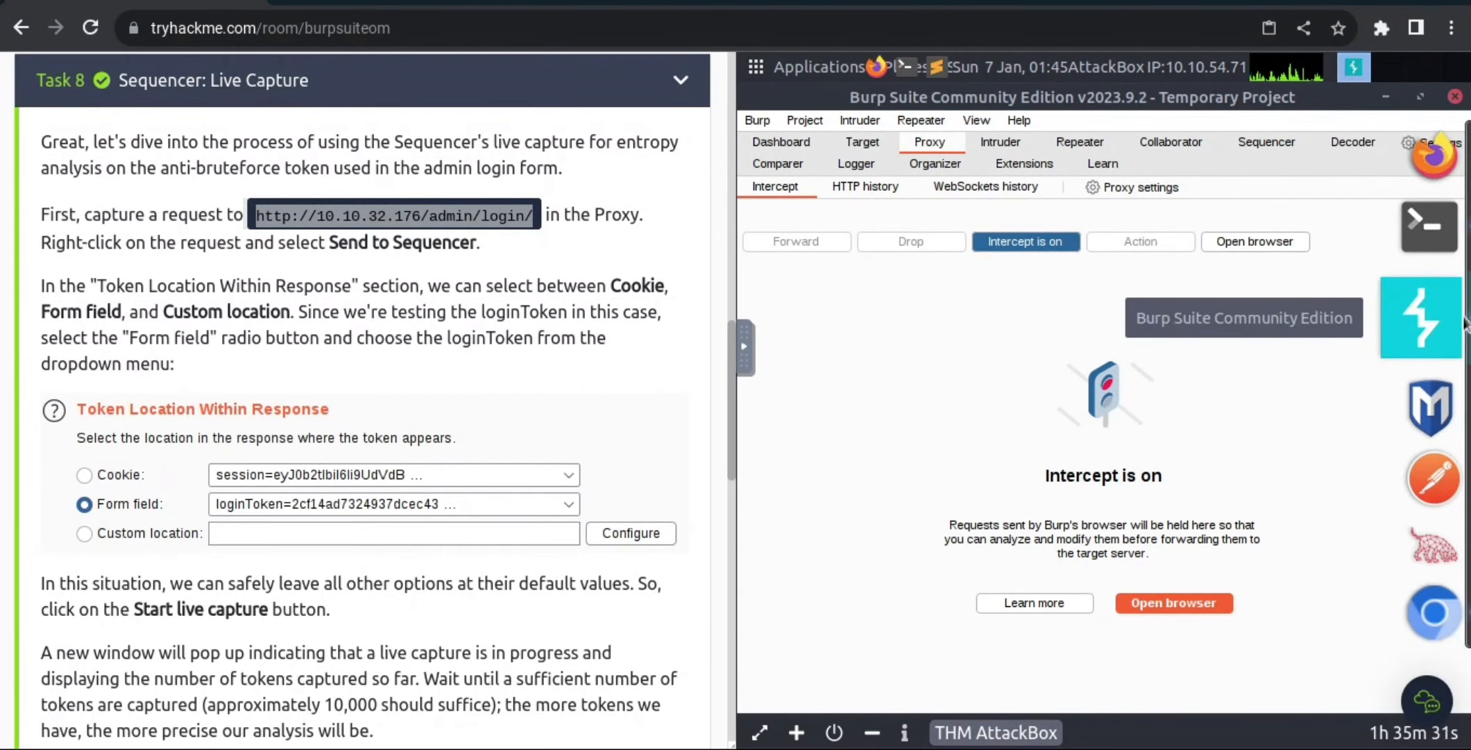
click(1417, 340)
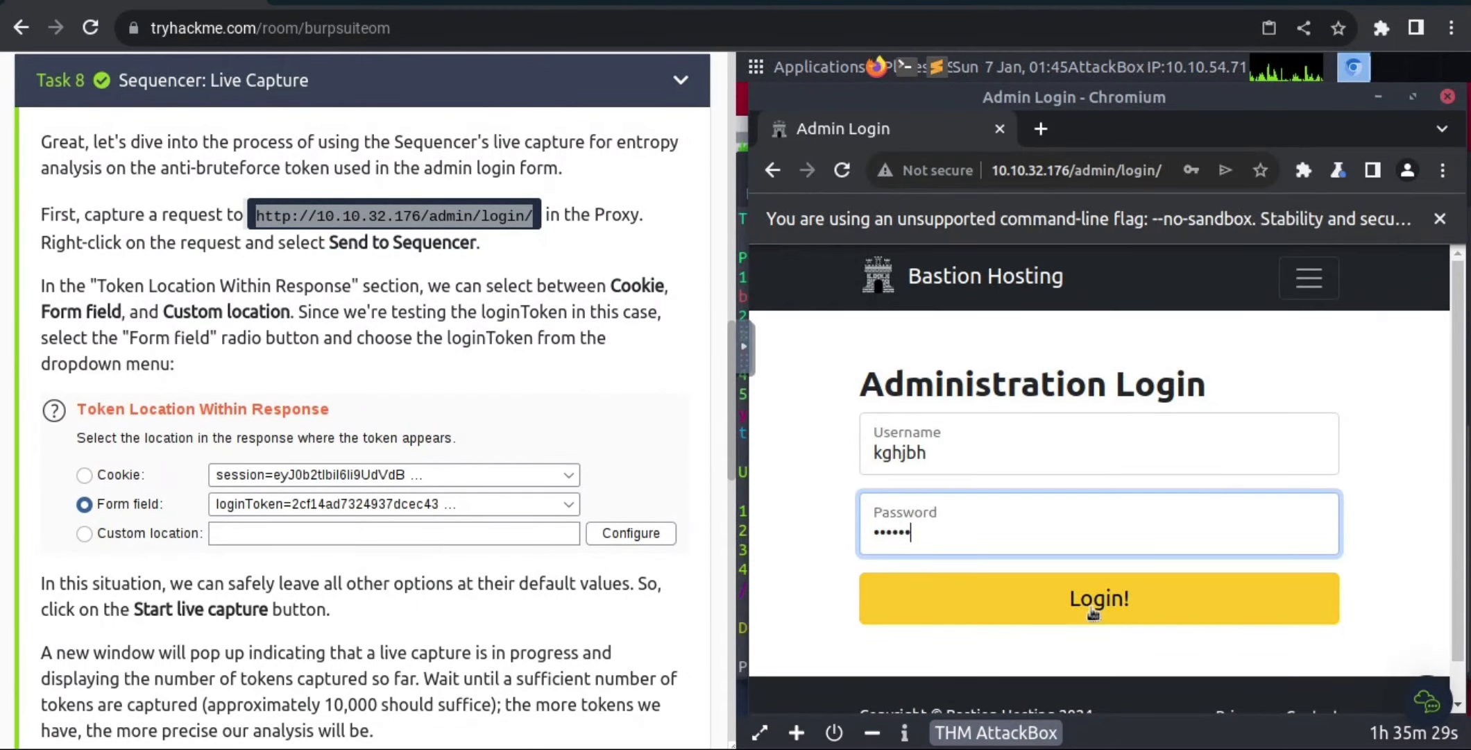
click(1089, 629)
scroll(403, 538, down, 3)
scroll(403, 538, down, 5)
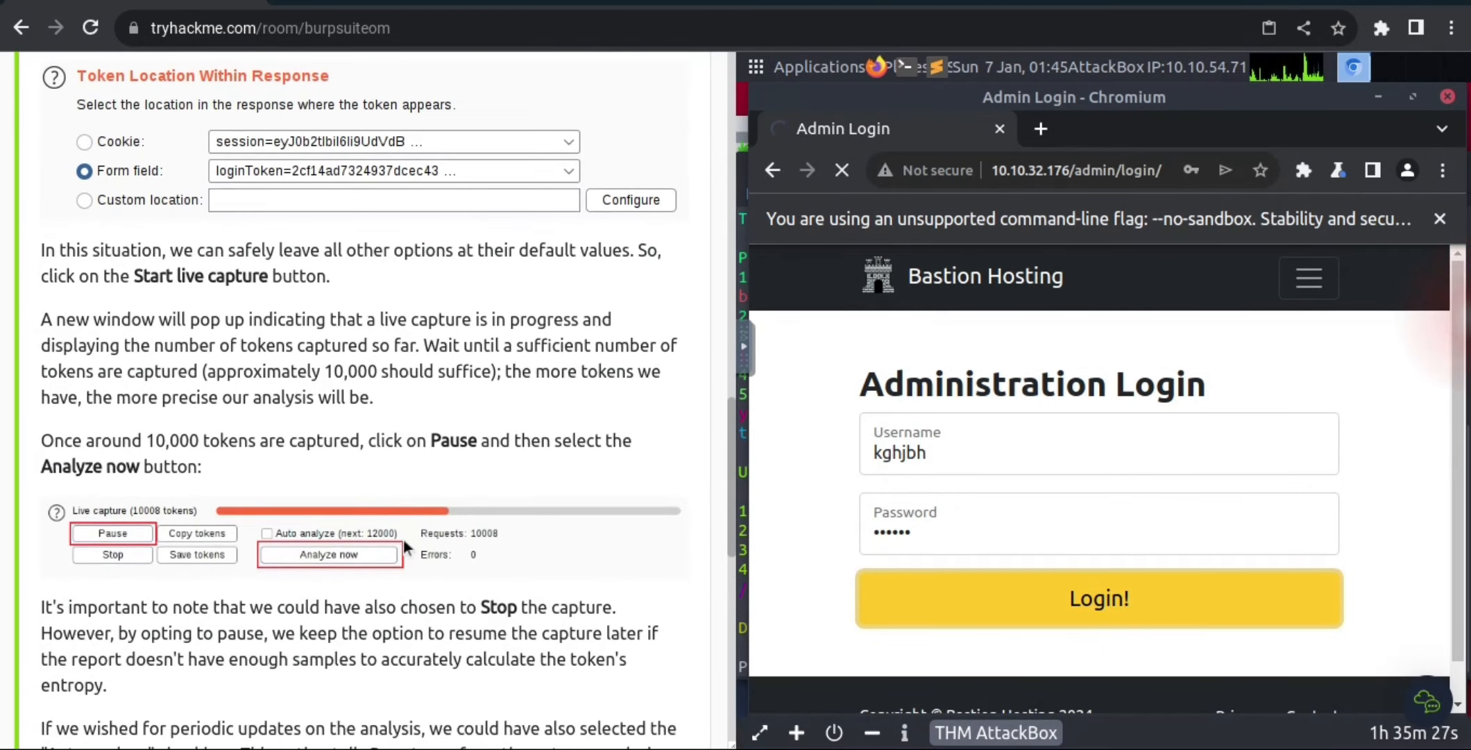
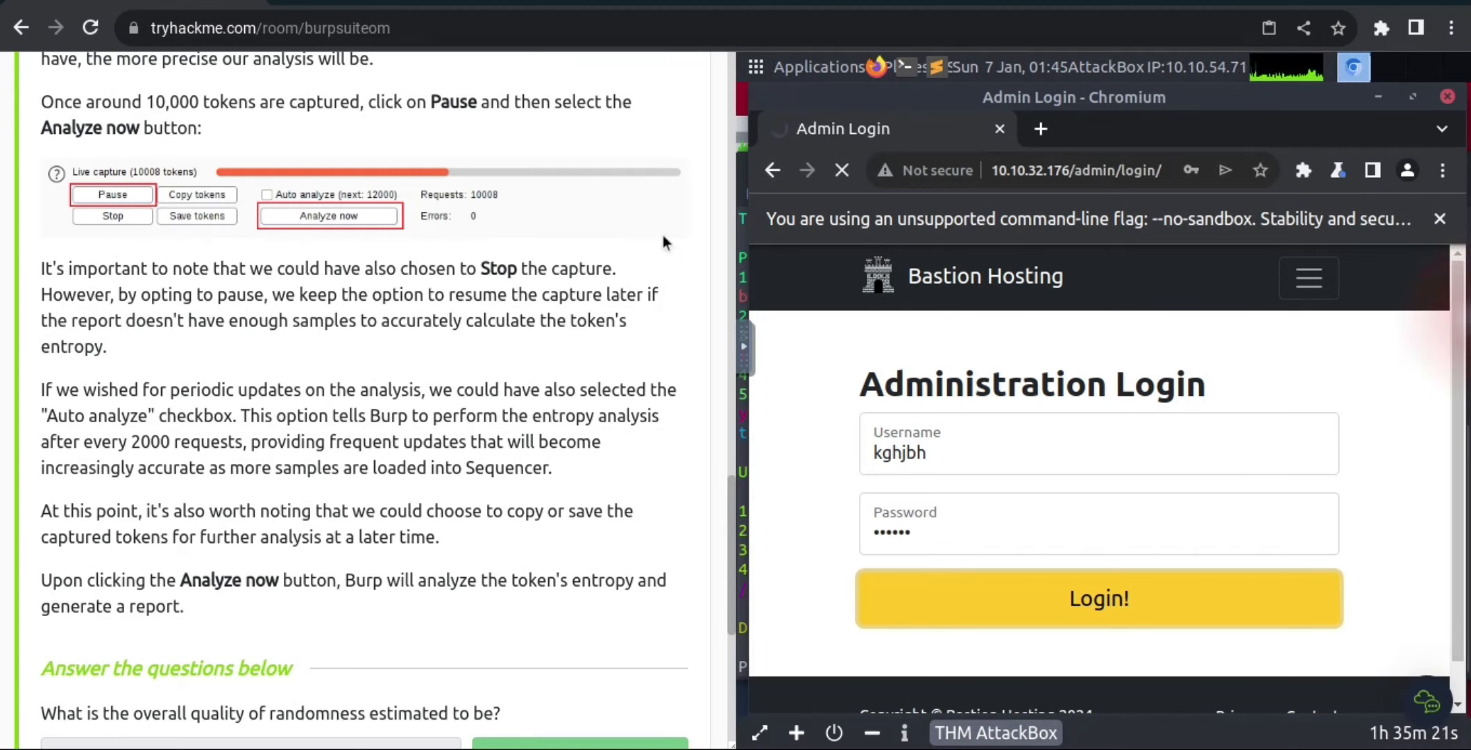
Step: Send the intercepted POST /admin/login/ request from Burp's Proxy to Sequencer
scroll(663, 235, up, 4)
mouse_move(1466, 319)
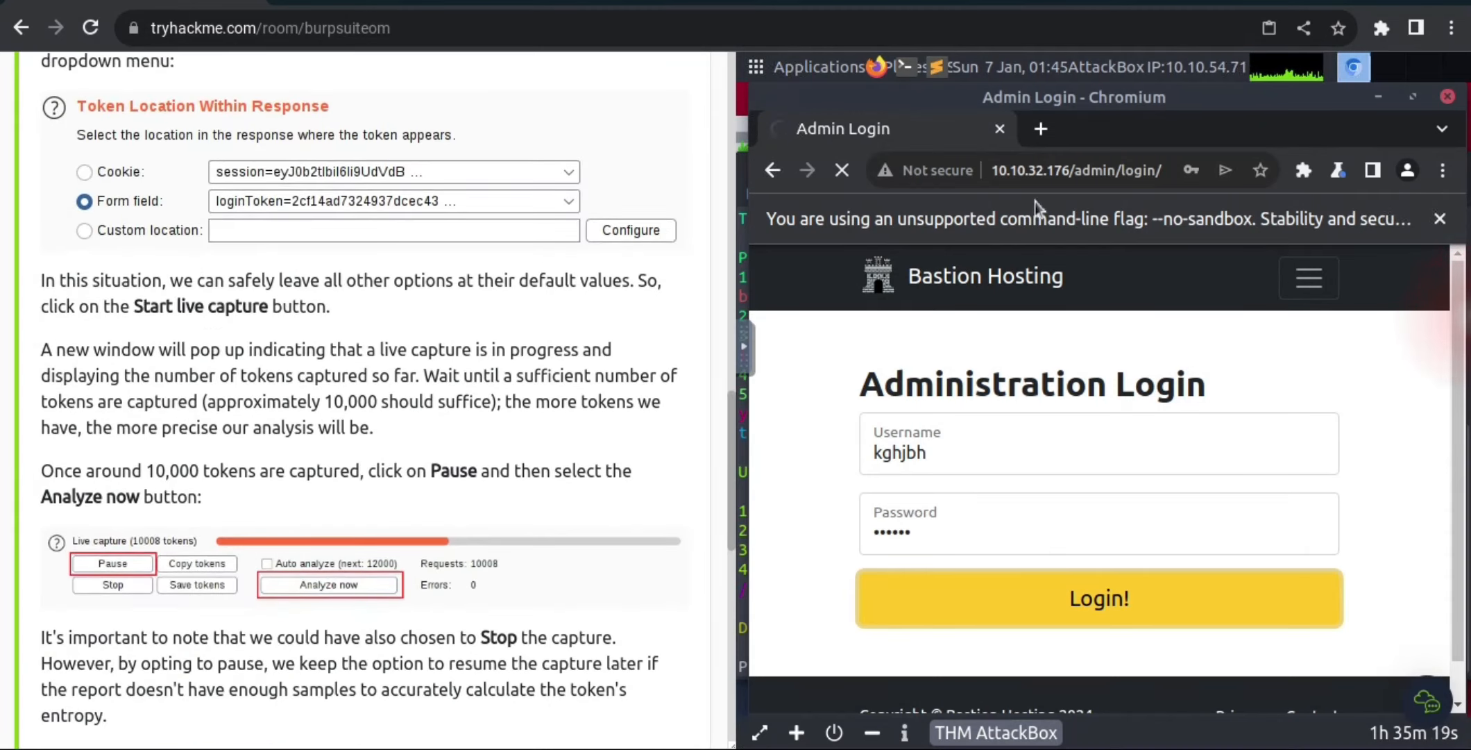
click(1464, 319)
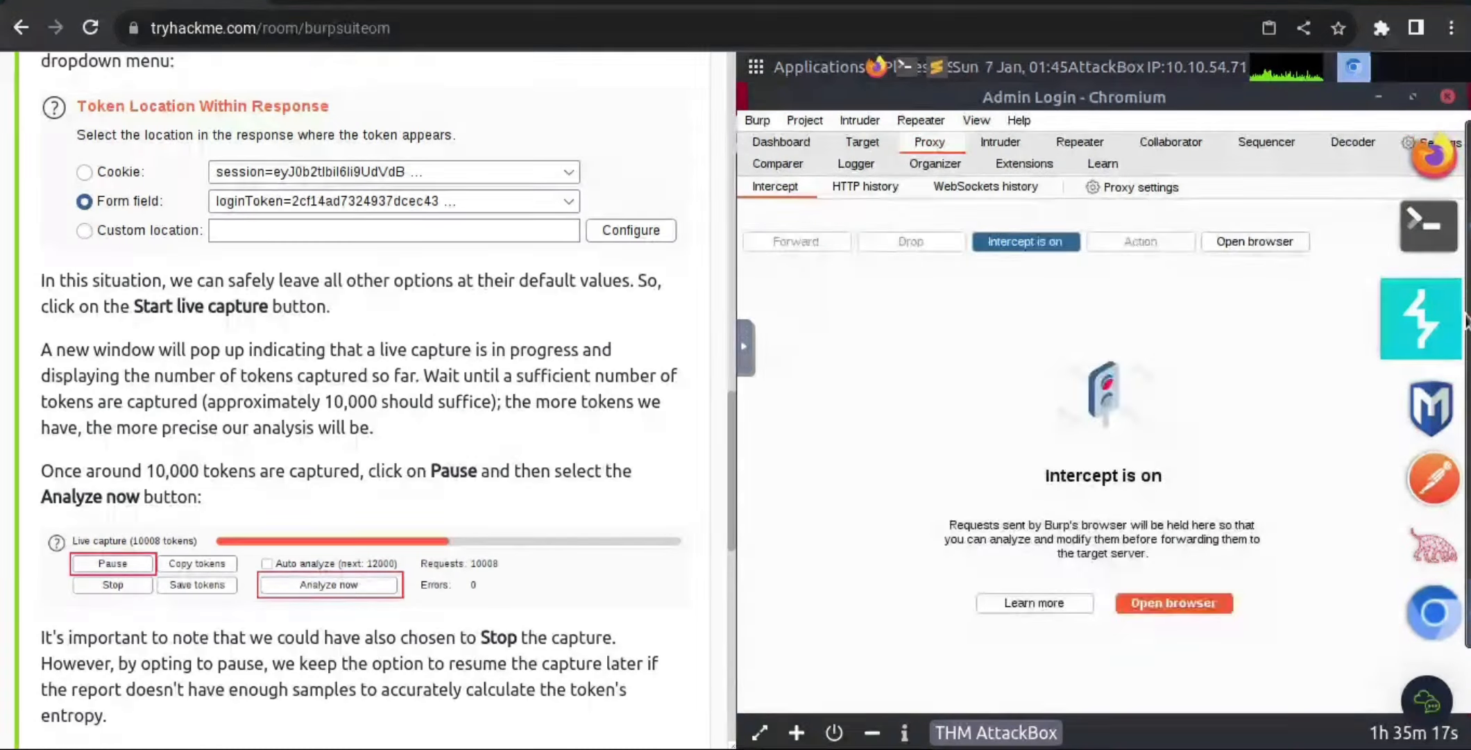
right_click(1043, 355)
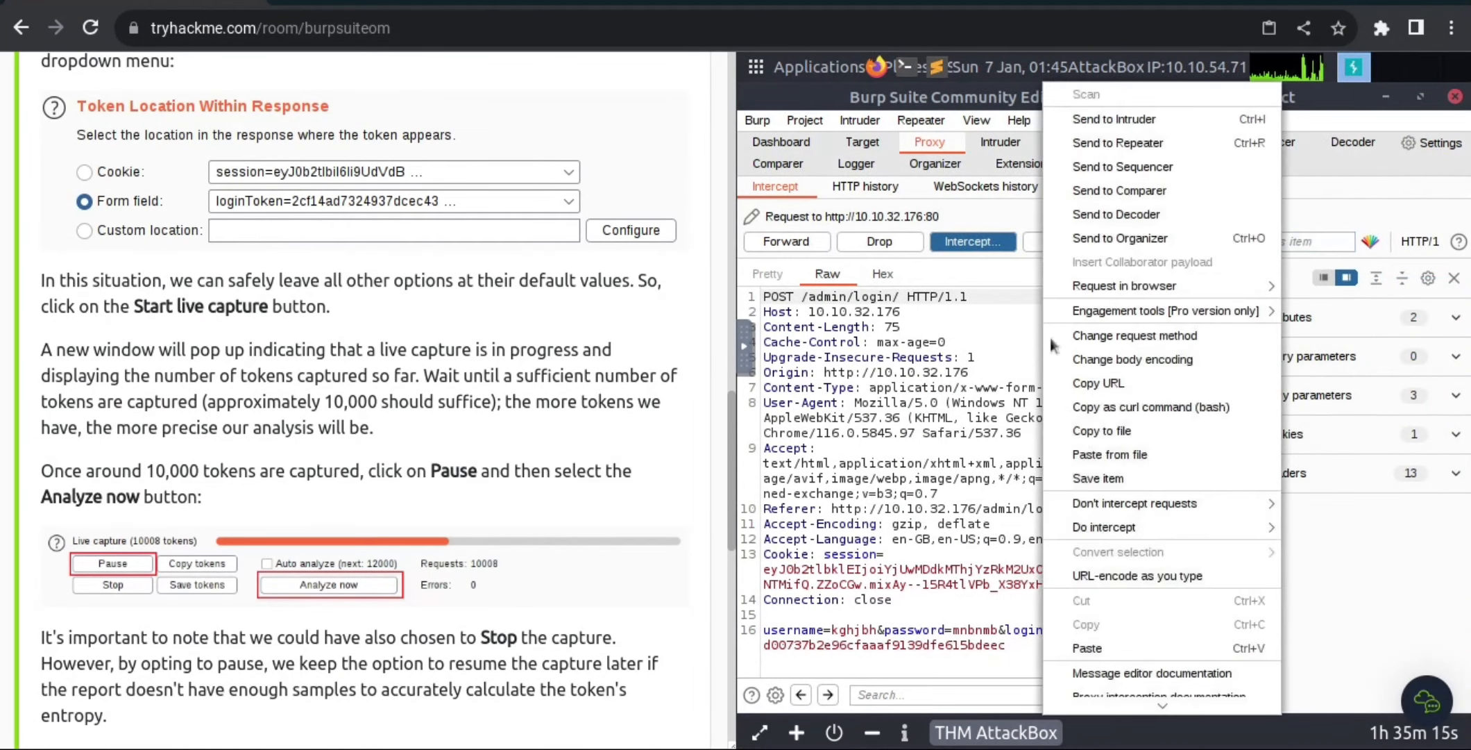
click(1161, 175)
Step: Examine Sequencer's live capture request and token location options alongside Task 8's capture and analysis instructions
scroll(394, 236, up, 8)
scroll(394, 236, down, 5)
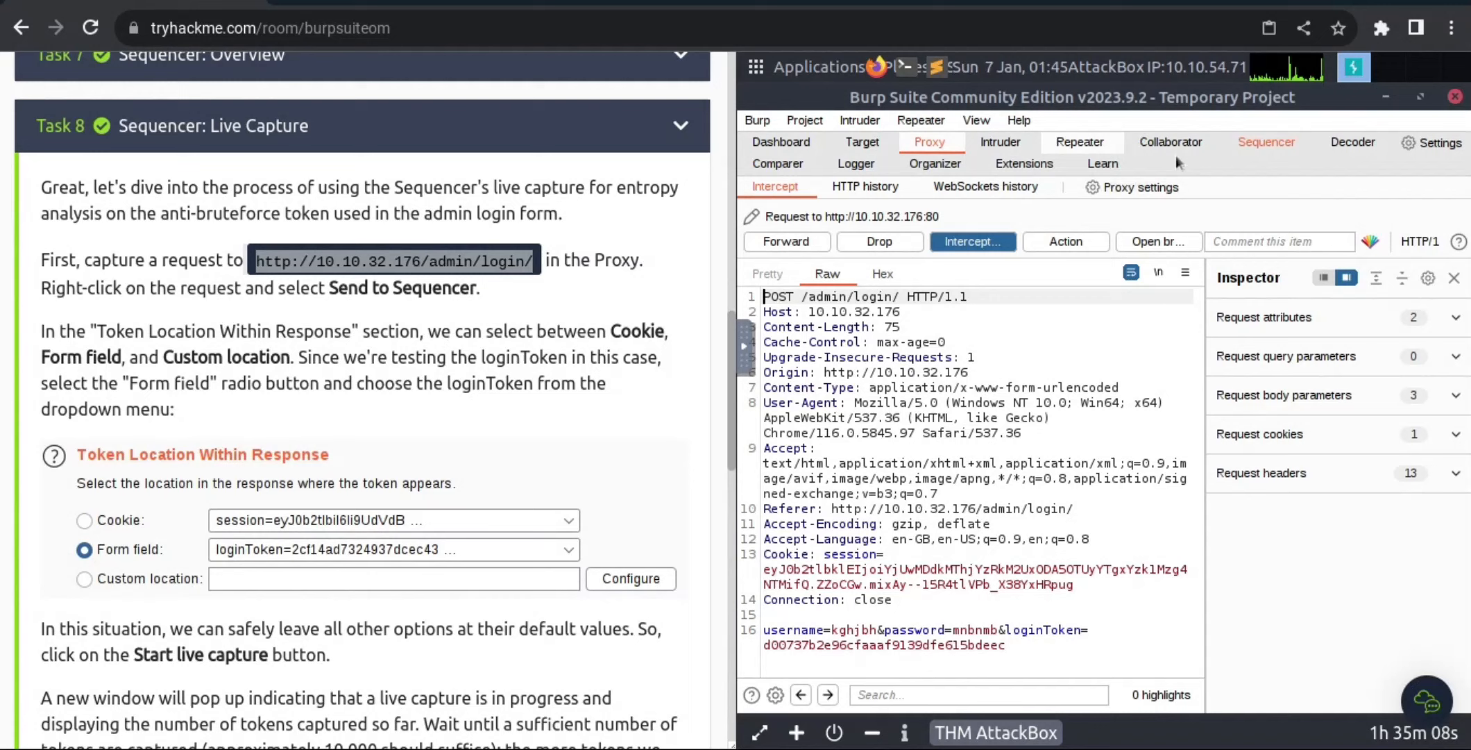
click(1266, 142)
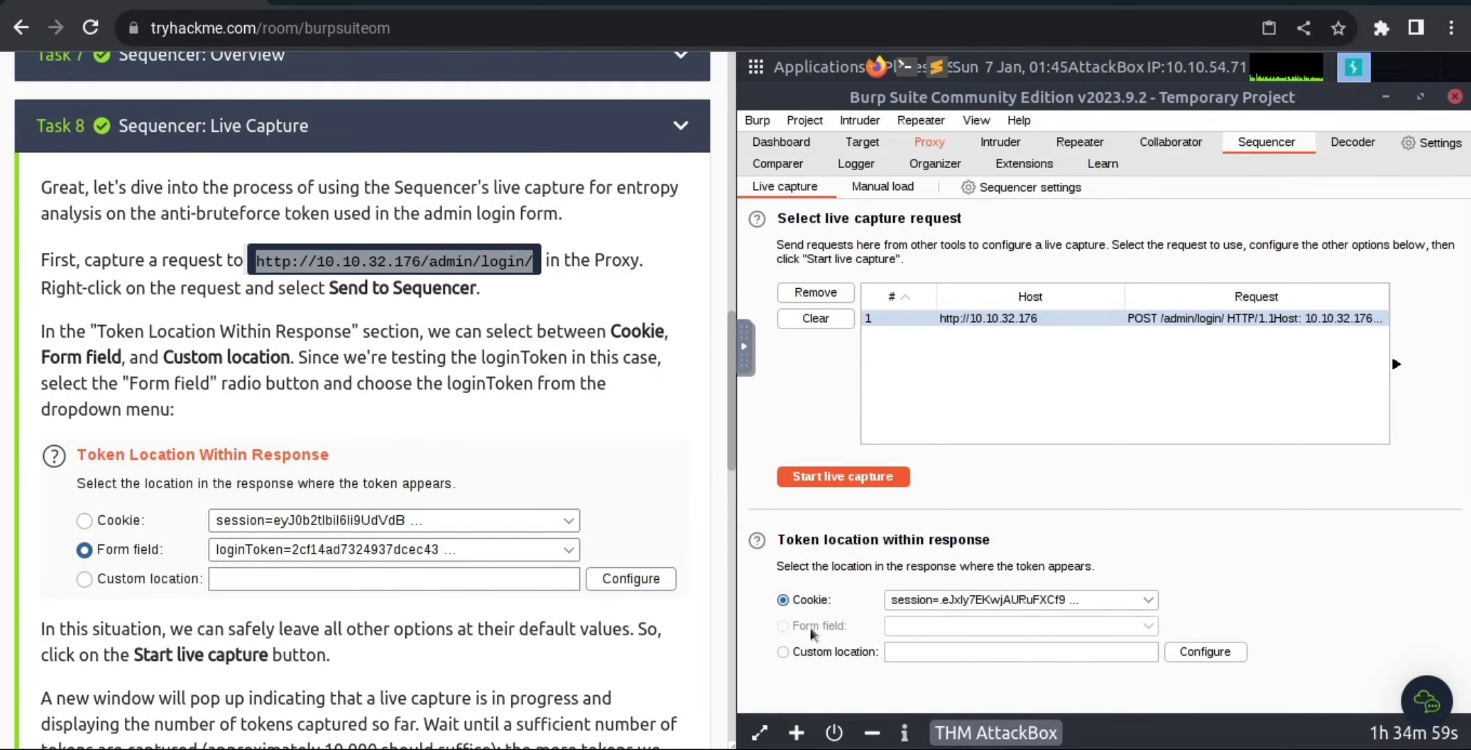
scroll(556, 520, down, 5)
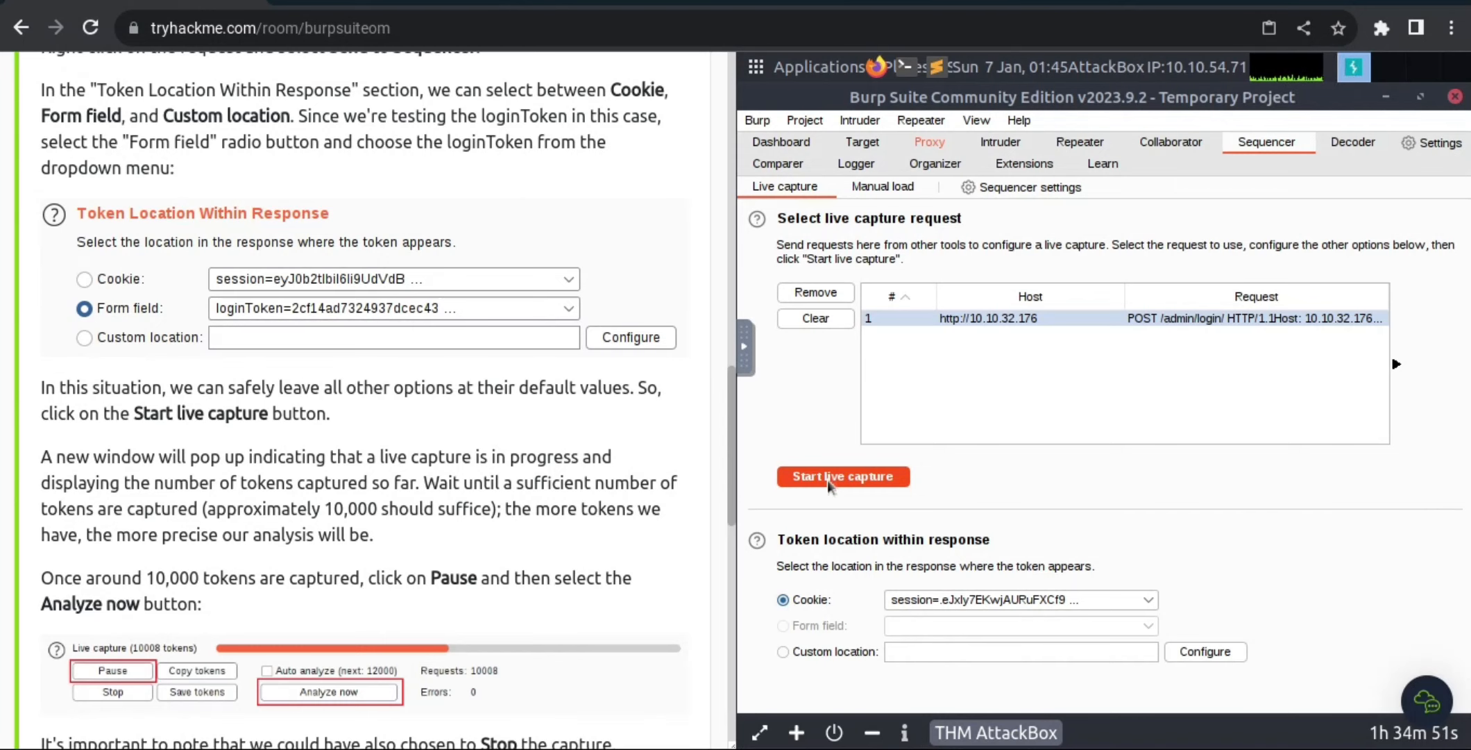
scroll(486, 451, down, 7)
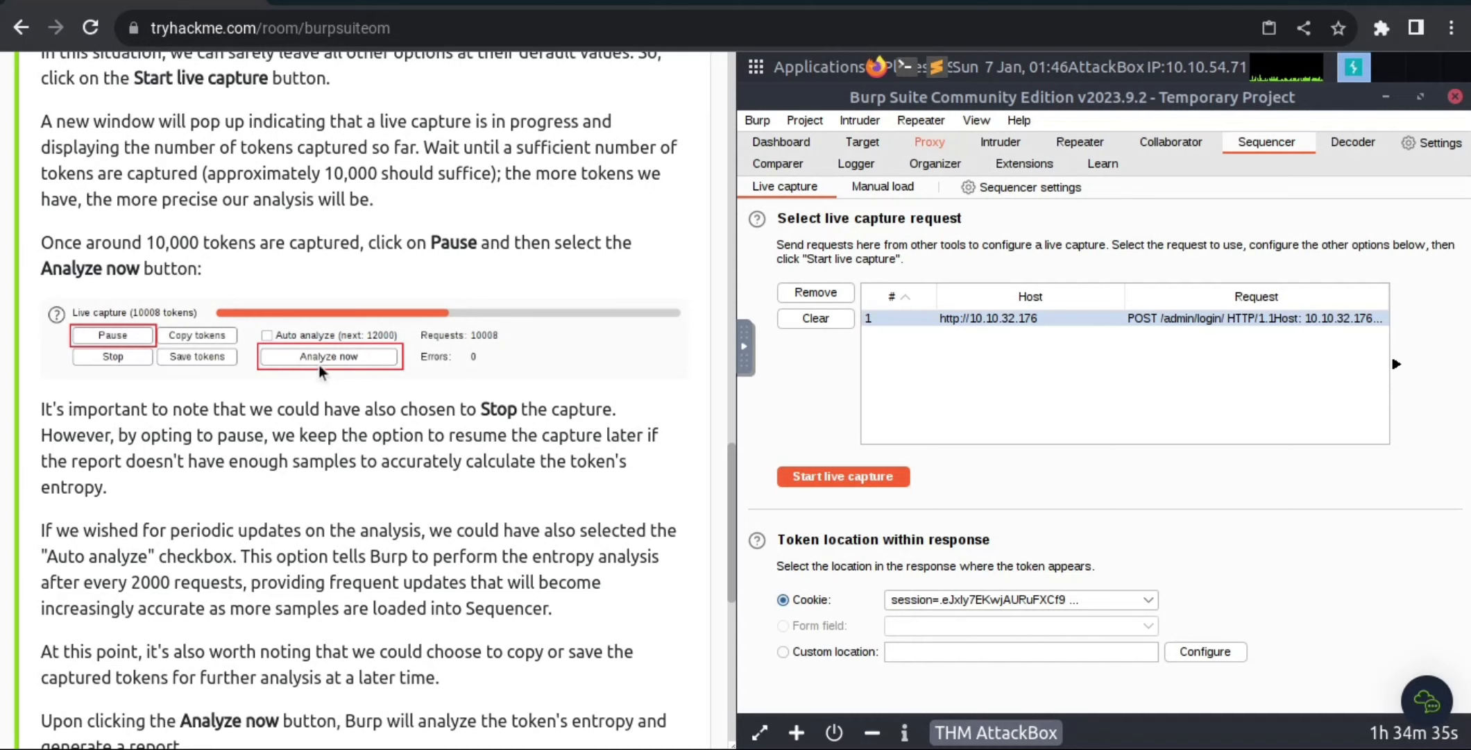
scroll(318, 366, down, 1)
scroll(319, 366, down, 7)
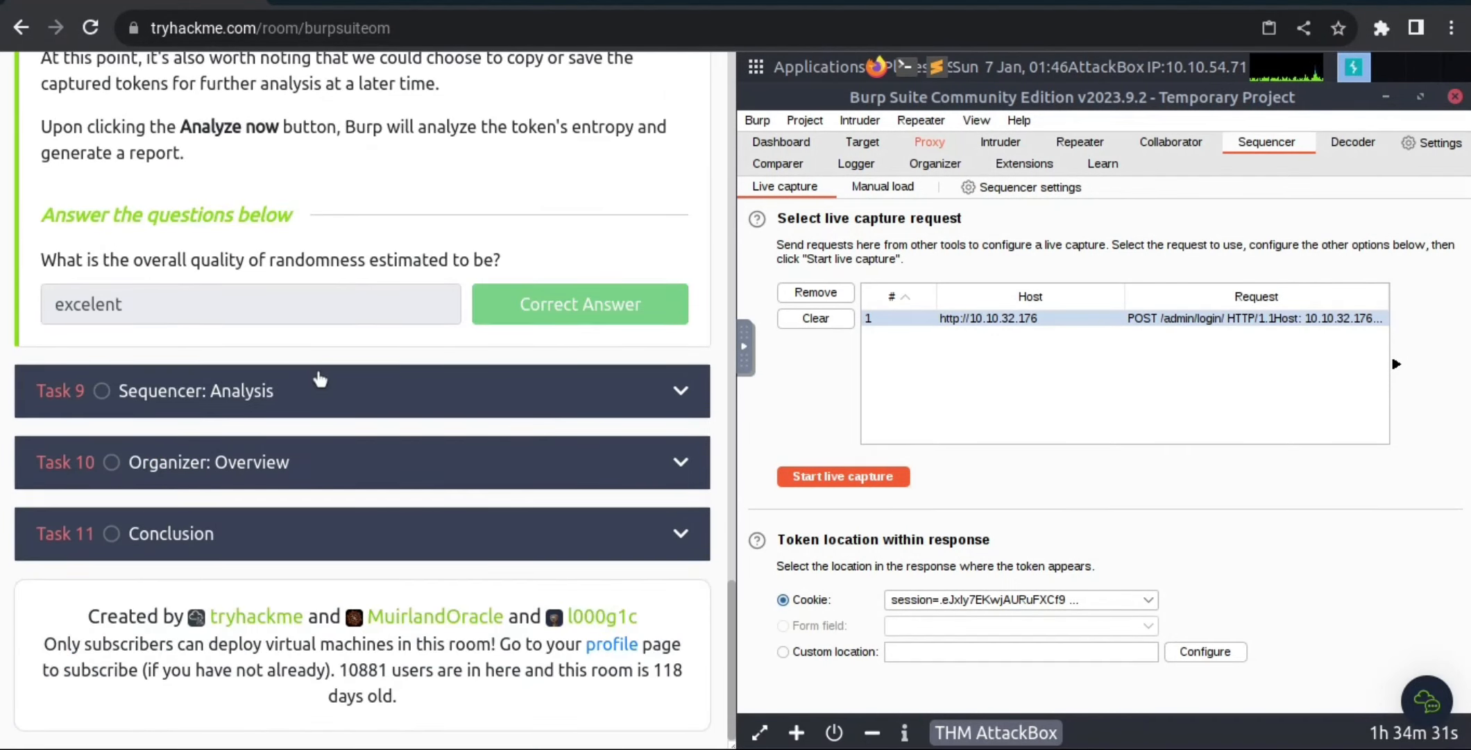
Step: Expand Task 9, Sequencer: Analysis, and enlarge the entropy report's Summary image
click(319, 369)
scroll(316, 363, down, 3)
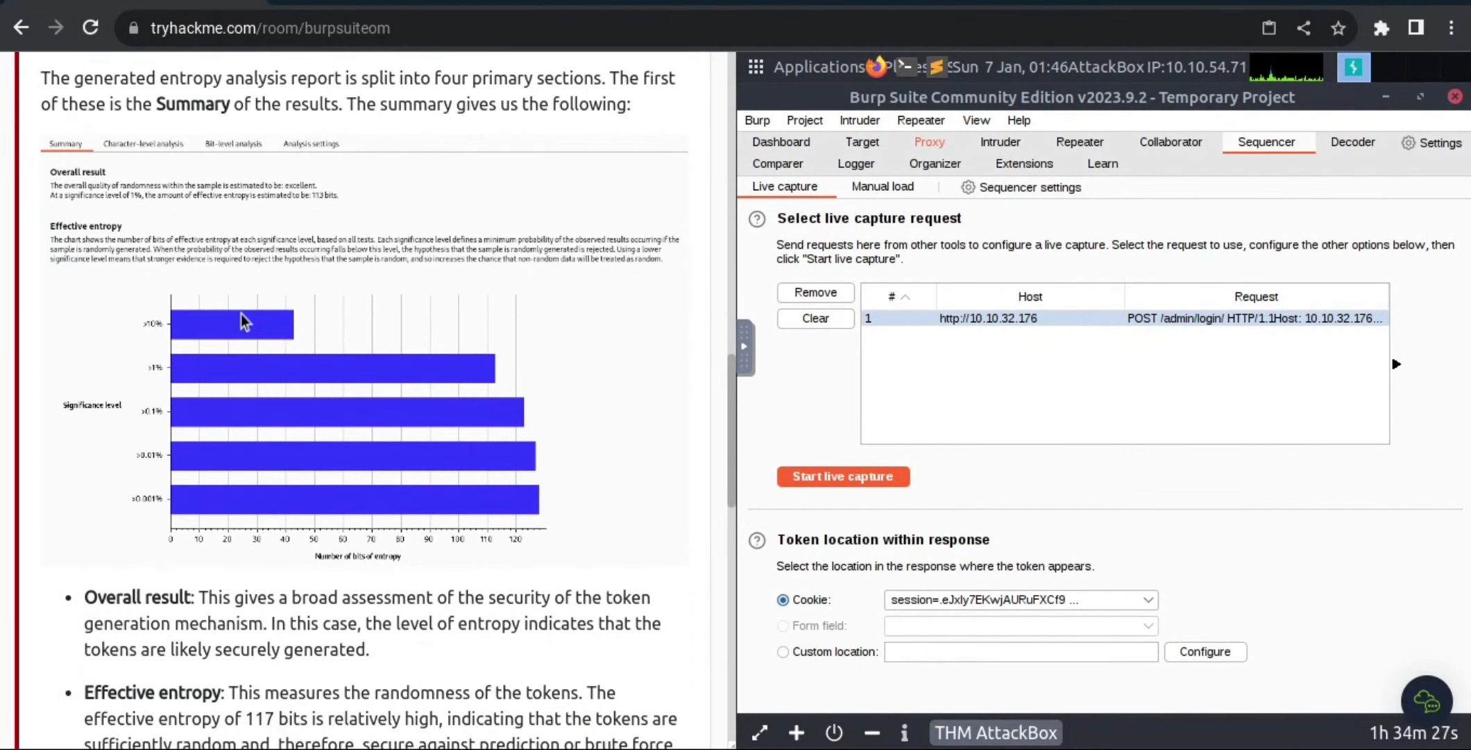
click(242, 321)
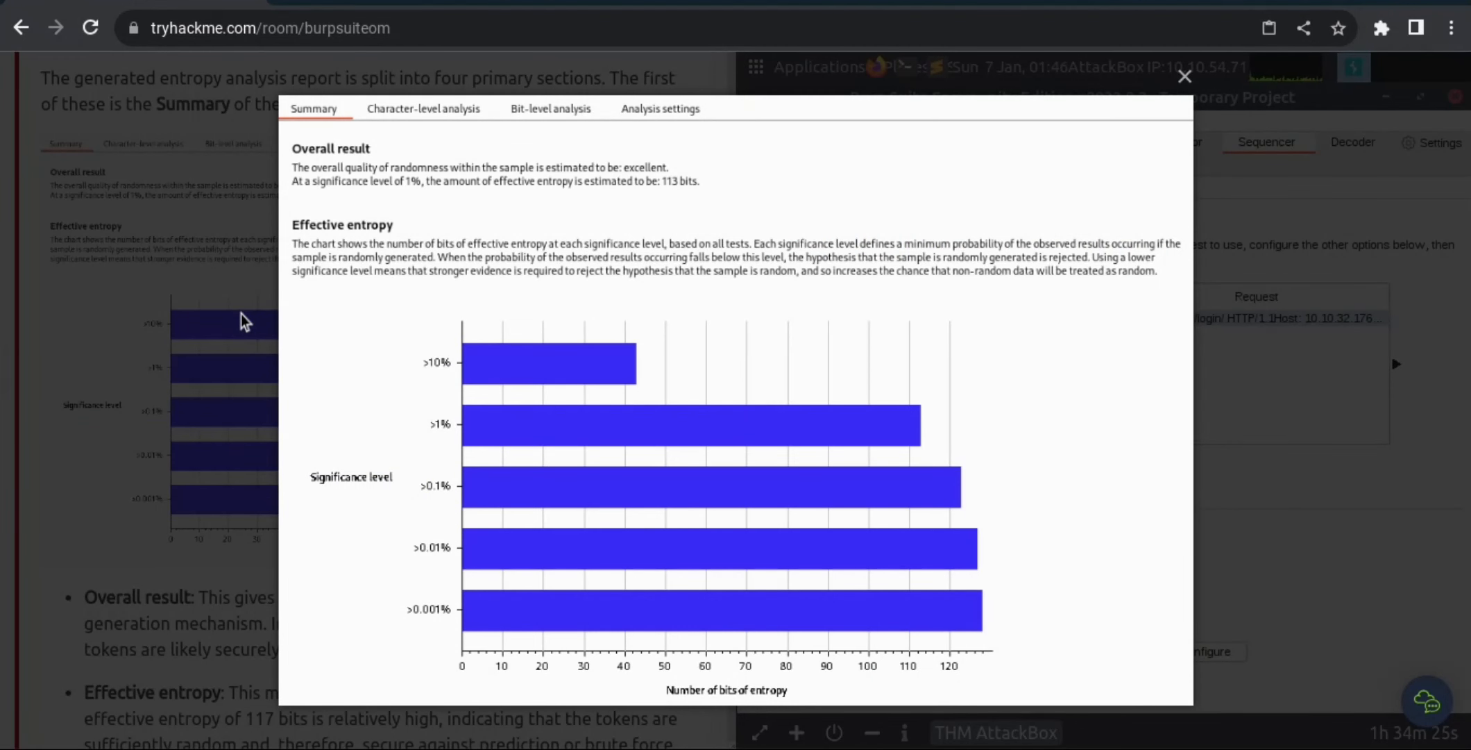
Step: Close the enlarged Summary image and reopen Task 8, Sequencer: Live Capture, to review its analysis notes and randomness question
click(171, 285)
scroll(204, 221, up, 5)
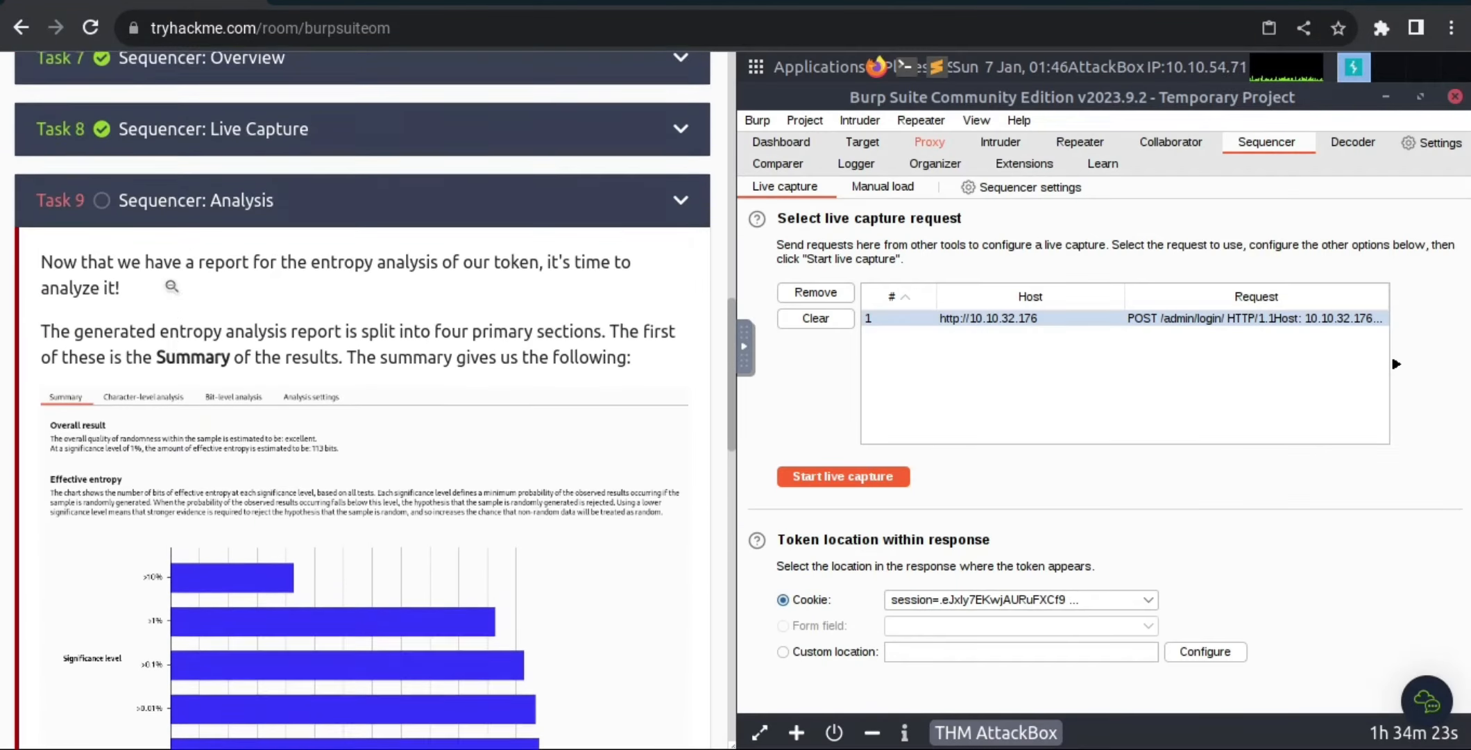
click(208, 219)
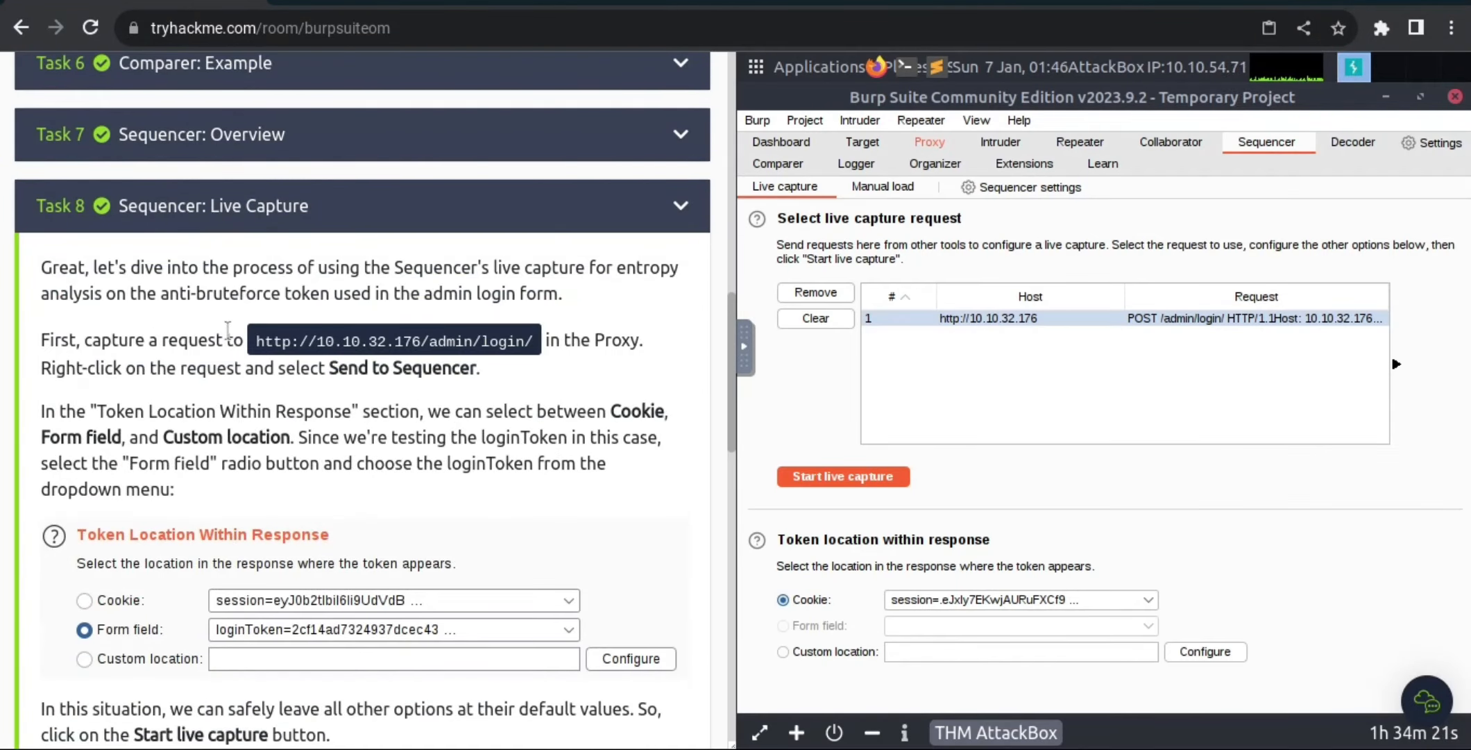
scroll(227, 326, down, 12)
scroll(227, 326, down, 2)
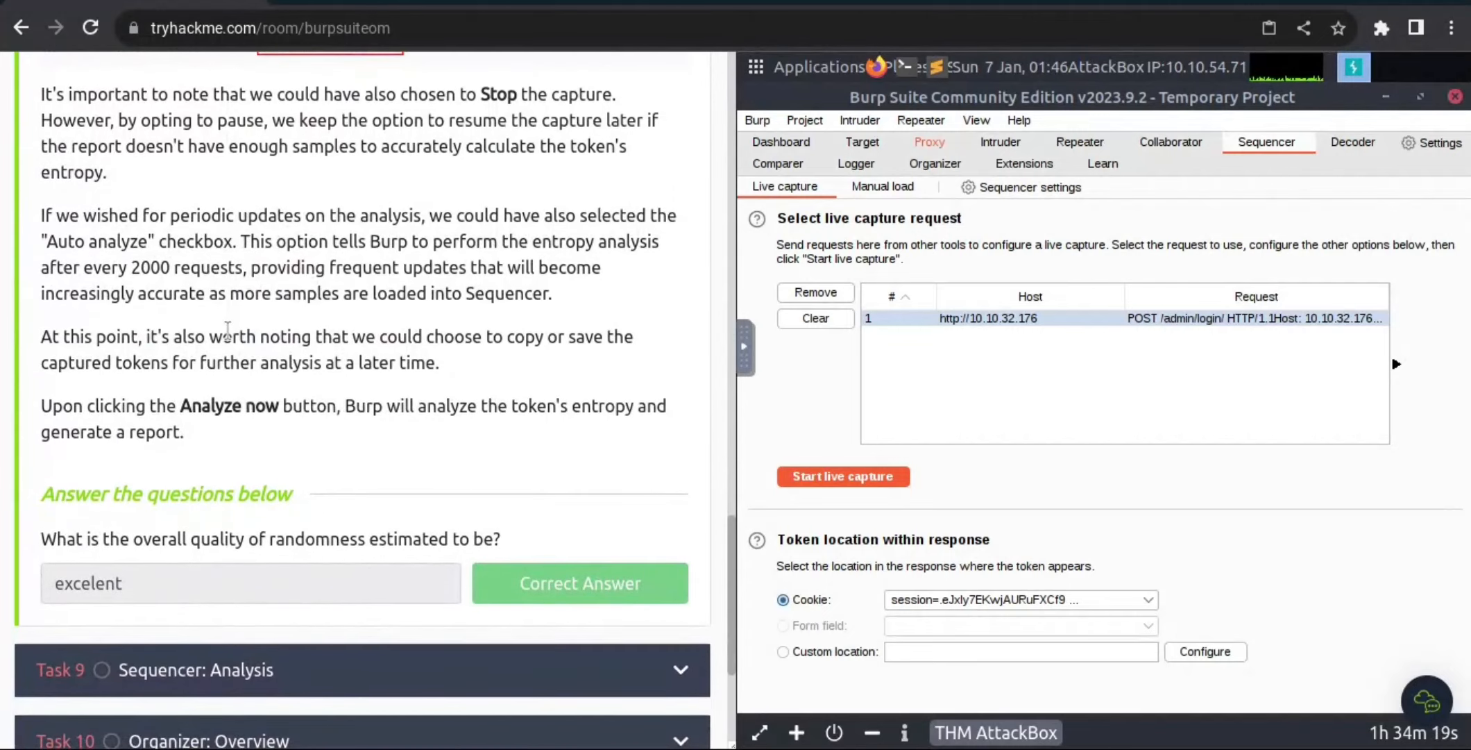
scroll(227, 329, up, 1)
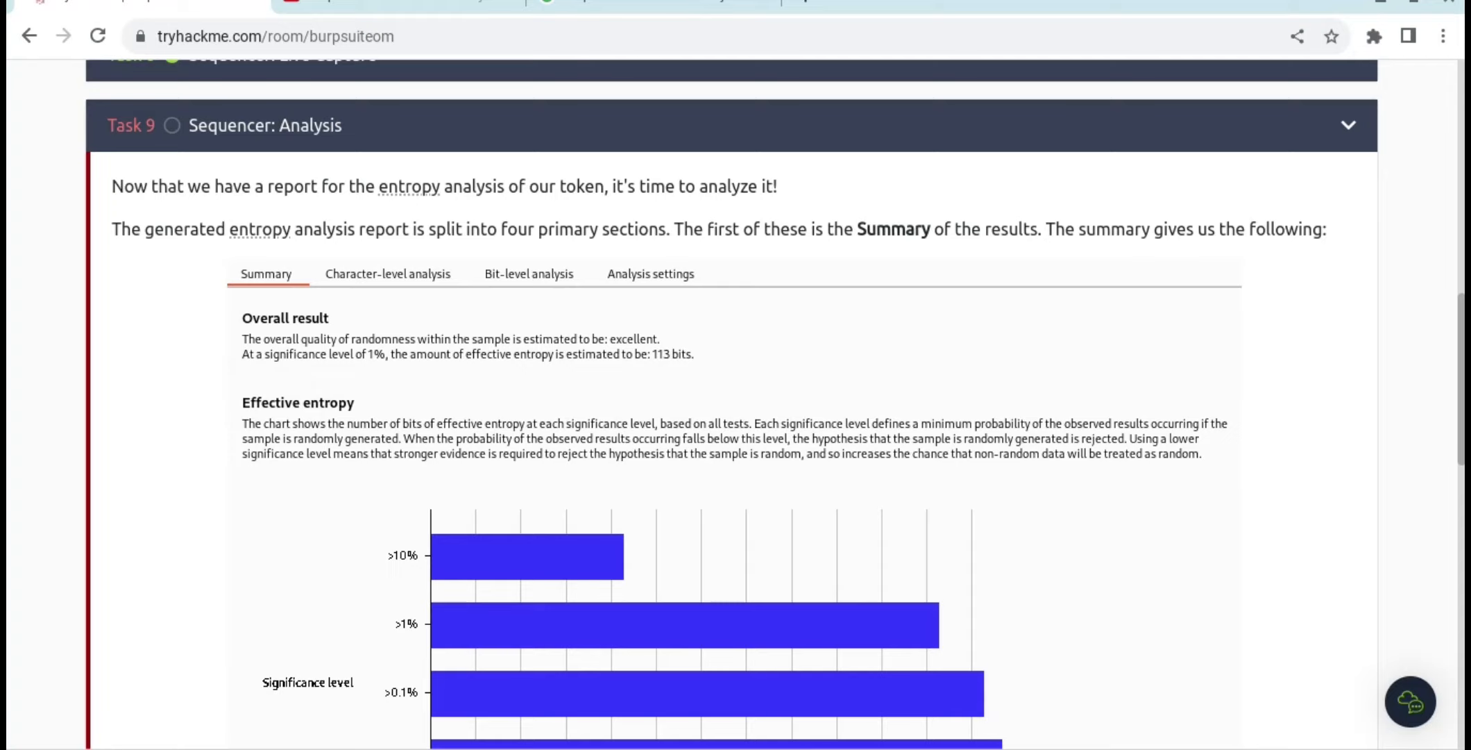
Step: Read Task 9's entropy report explanation, from the Summary chart to the closing notes, and mark the task as completed
scroll(733, 404, down, 6)
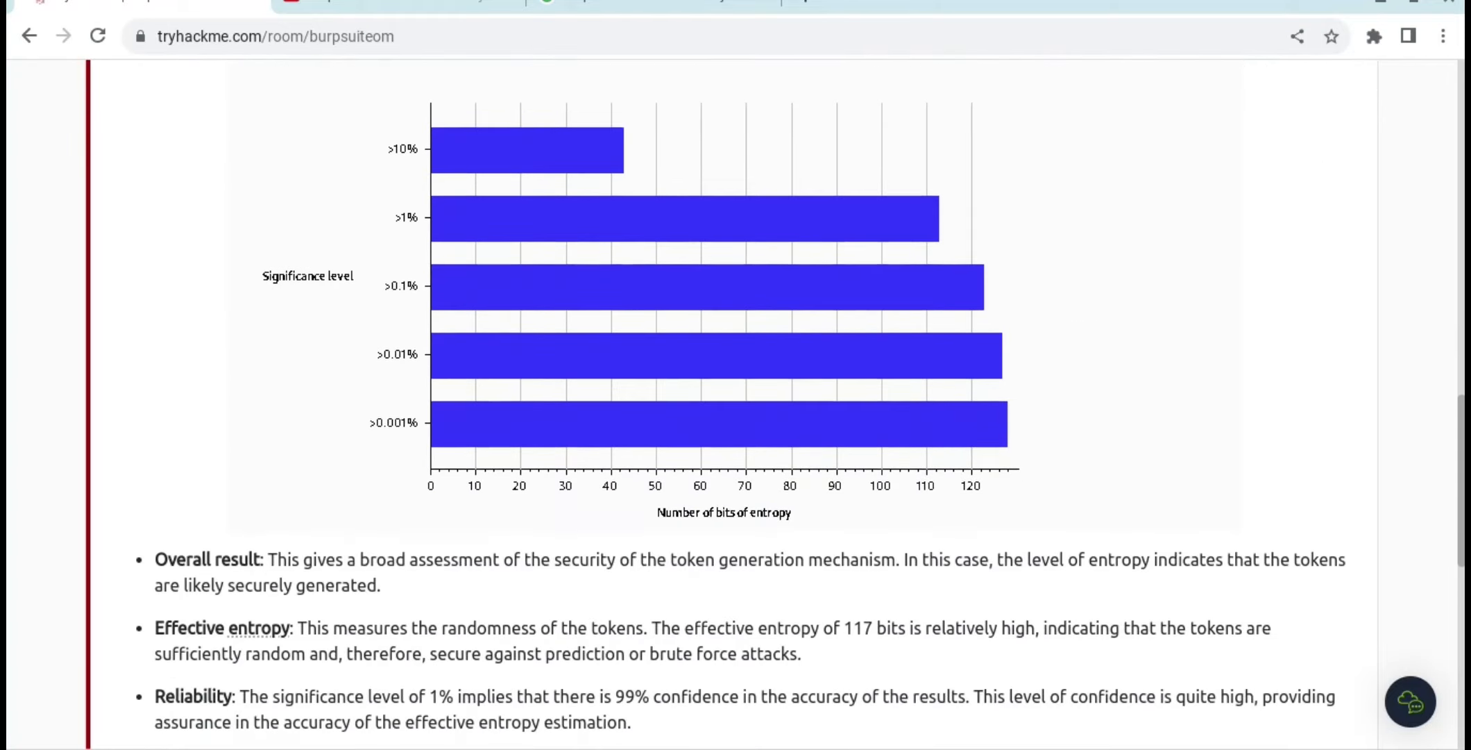
scroll(736, 402, up, 6)
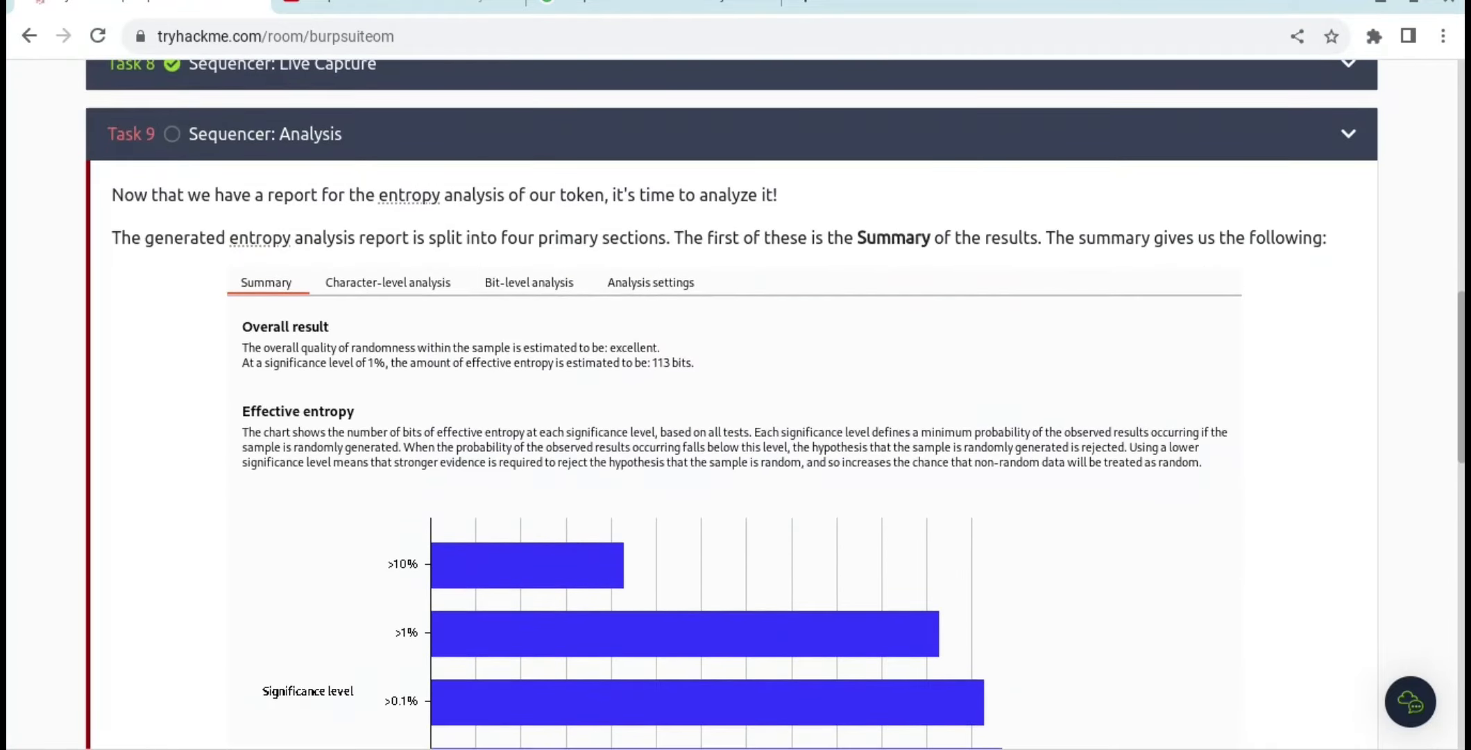
scroll(733, 402, down, 7)
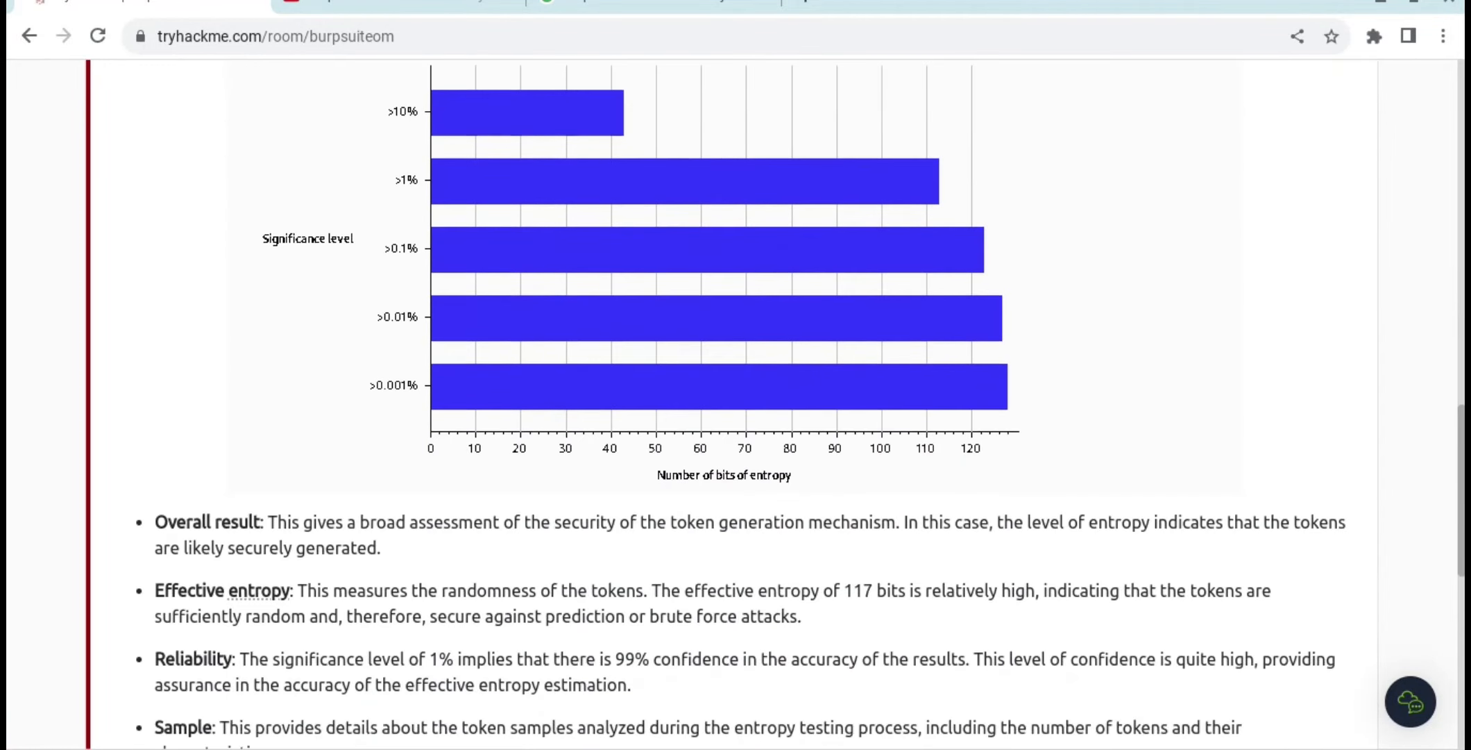
scroll(732, 402, down, 4)
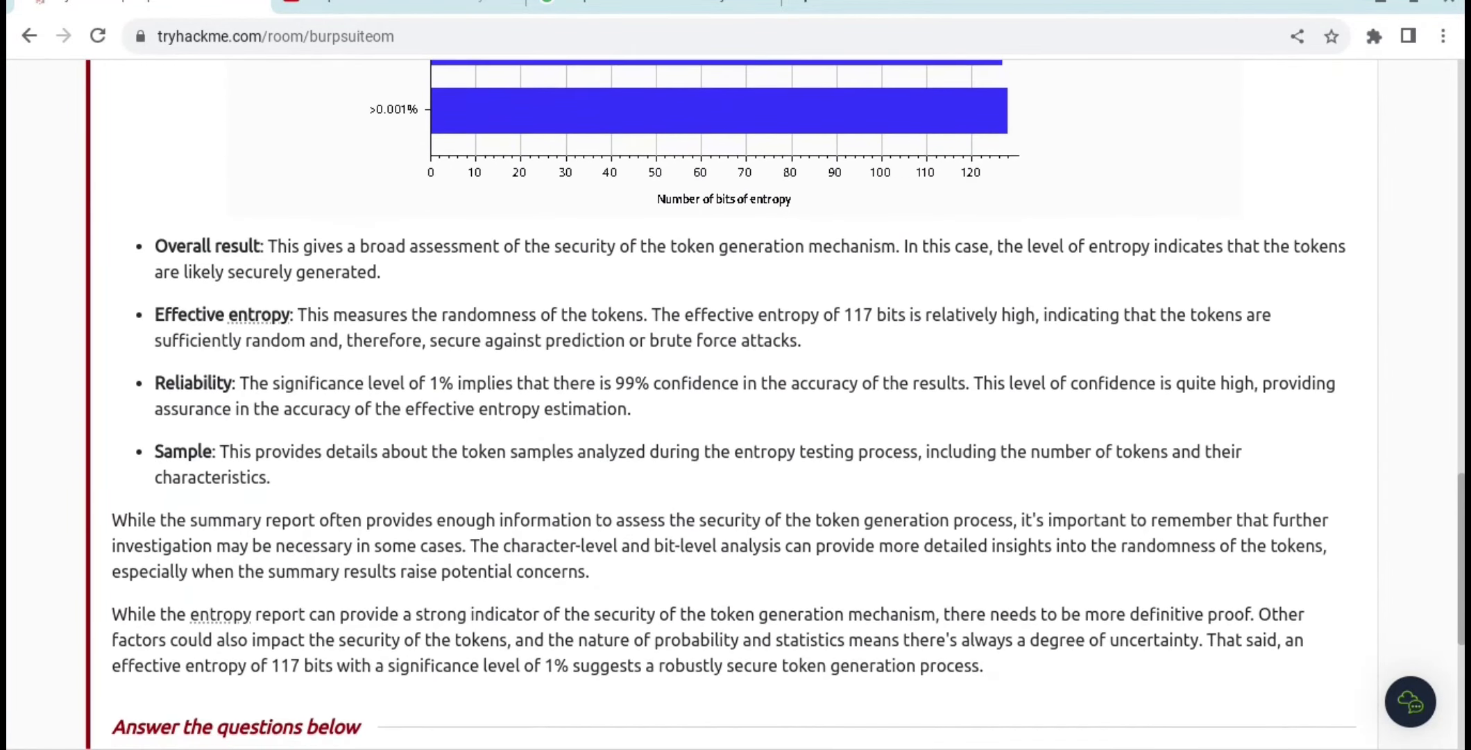
scroll(733, 403, down, 2)
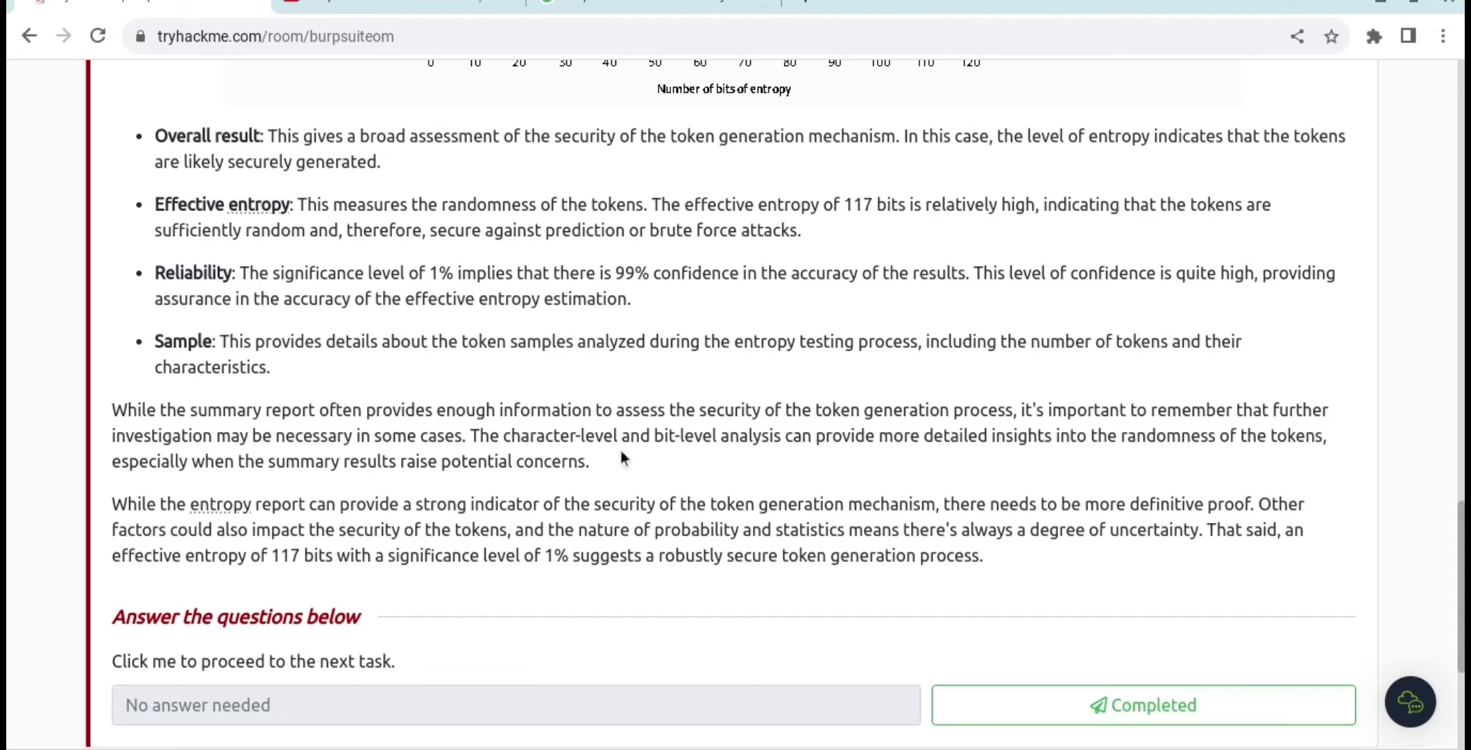
scroll(621, 457, down, 1)
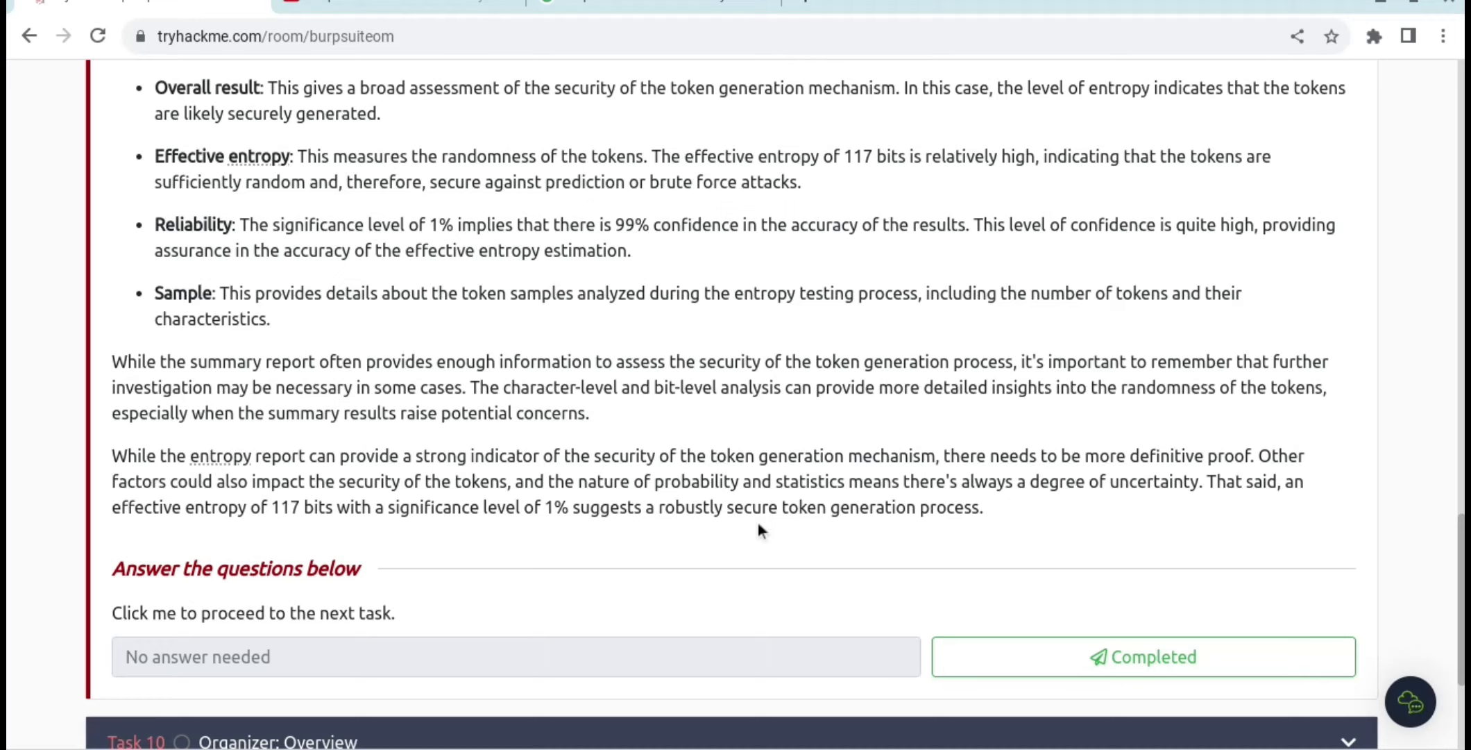
scroll(759, 529, down, 1)
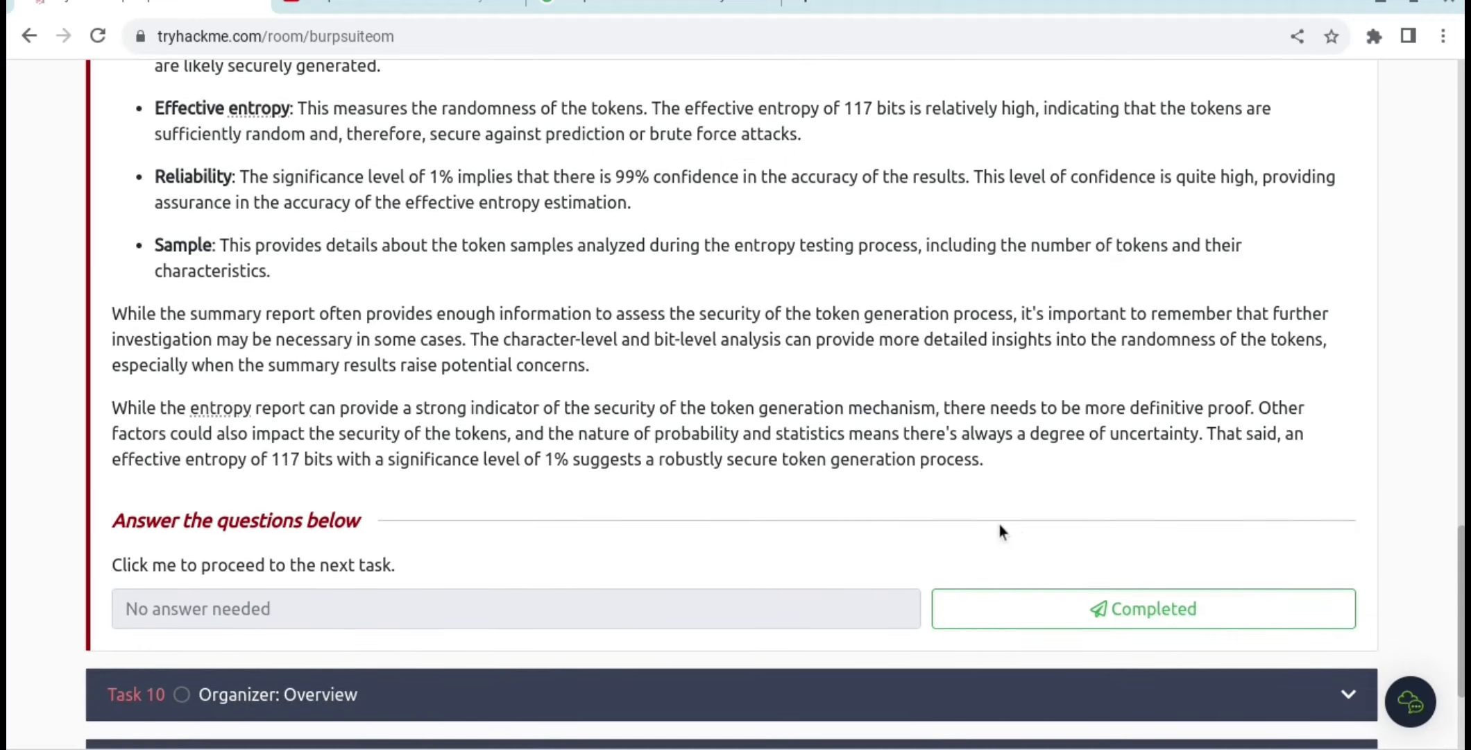
click(1048, 611)
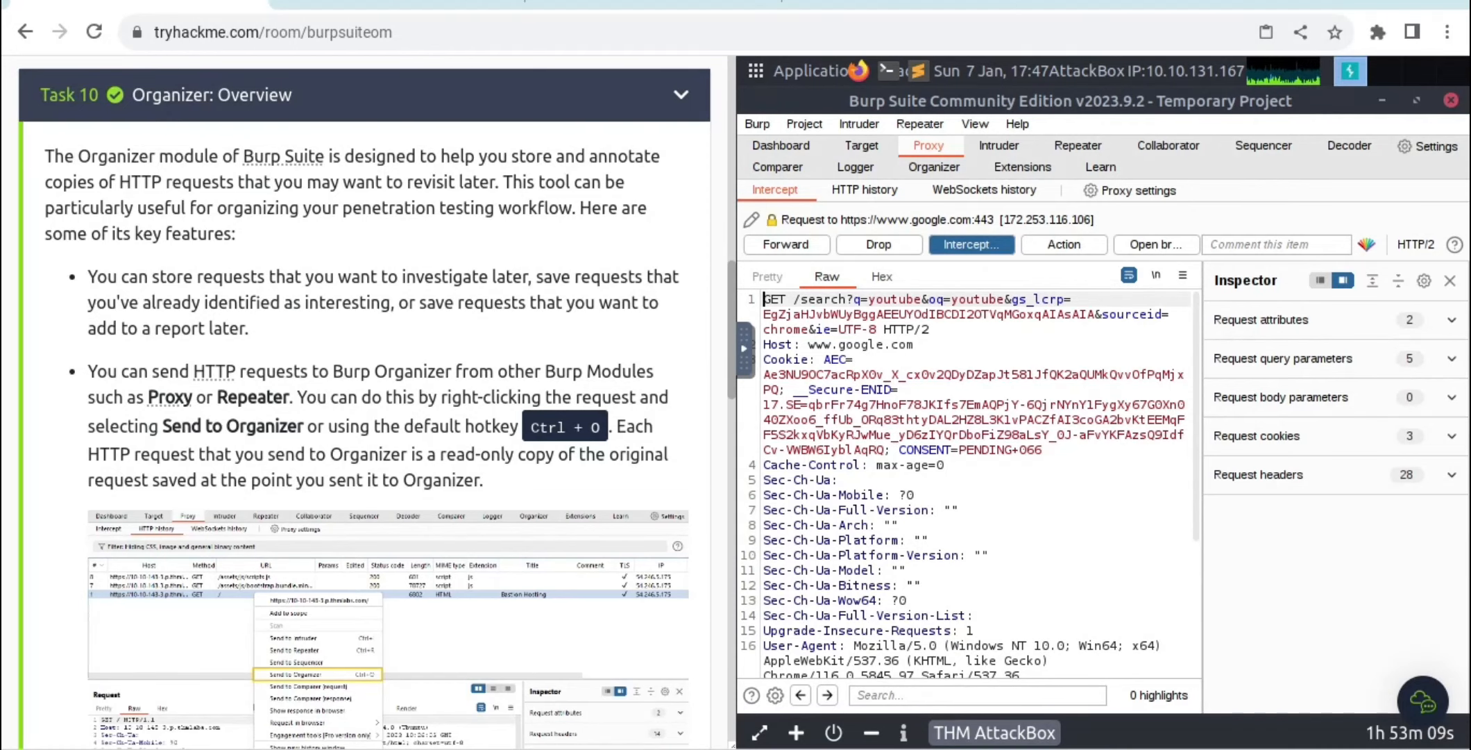
scroll(347, 441, down, 3)
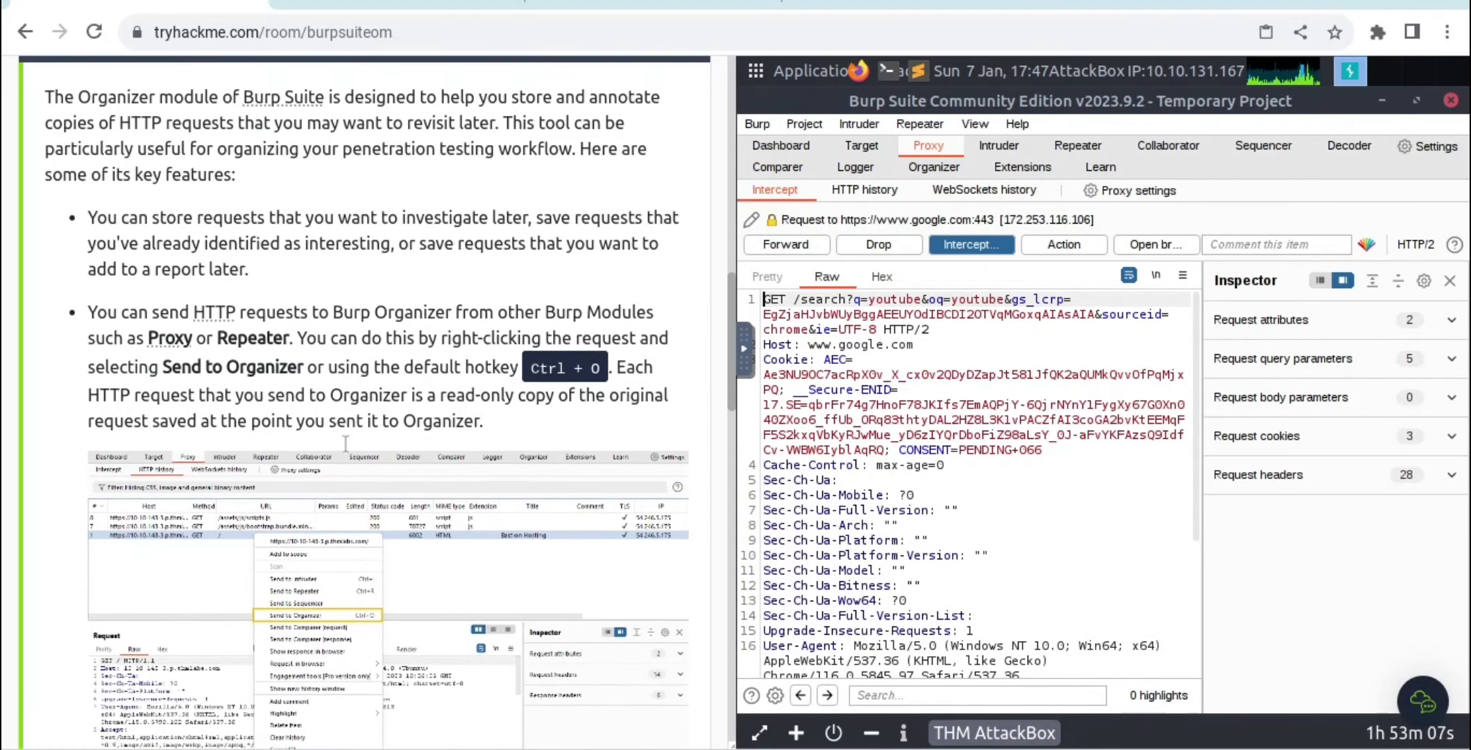
scroll(346, 443, down, 2)
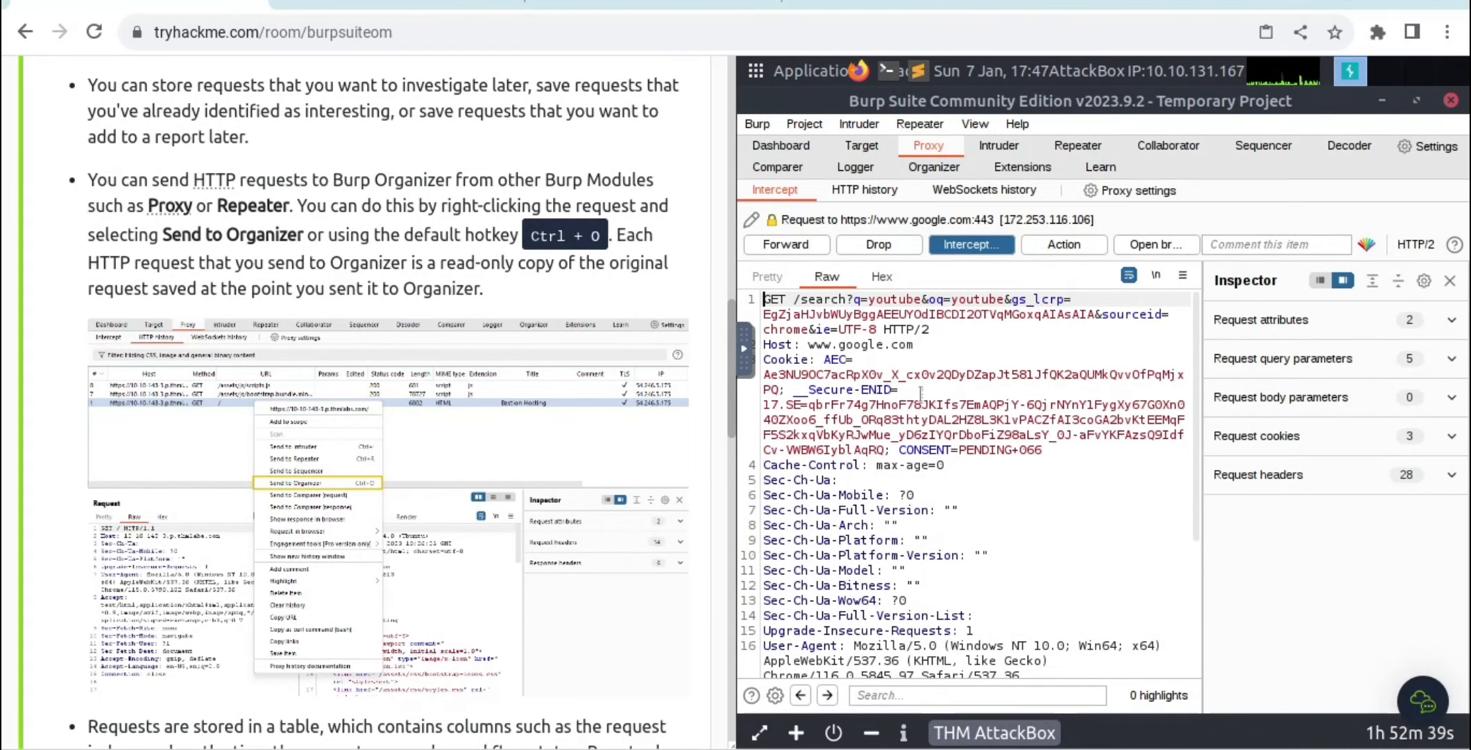
right_click(1095, 454)
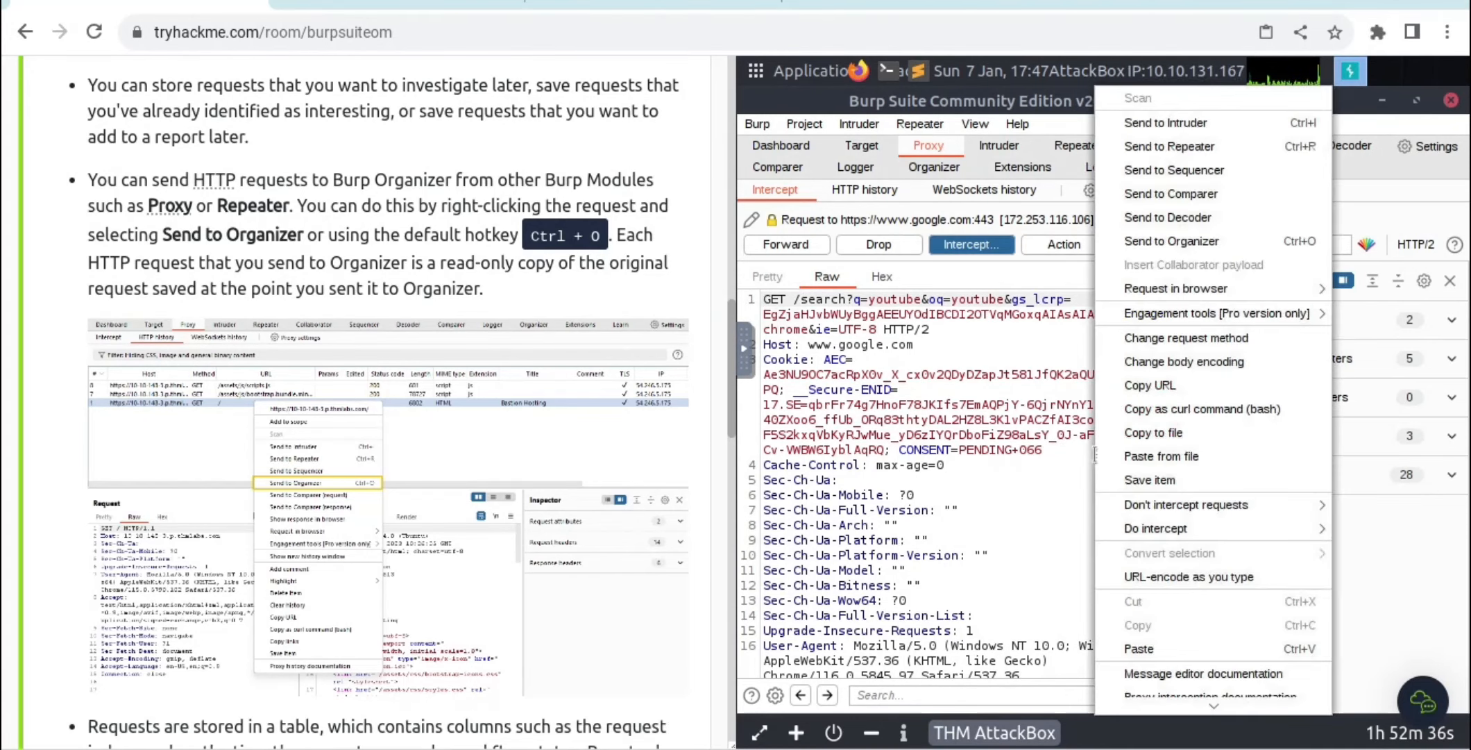
click(1182, 243)
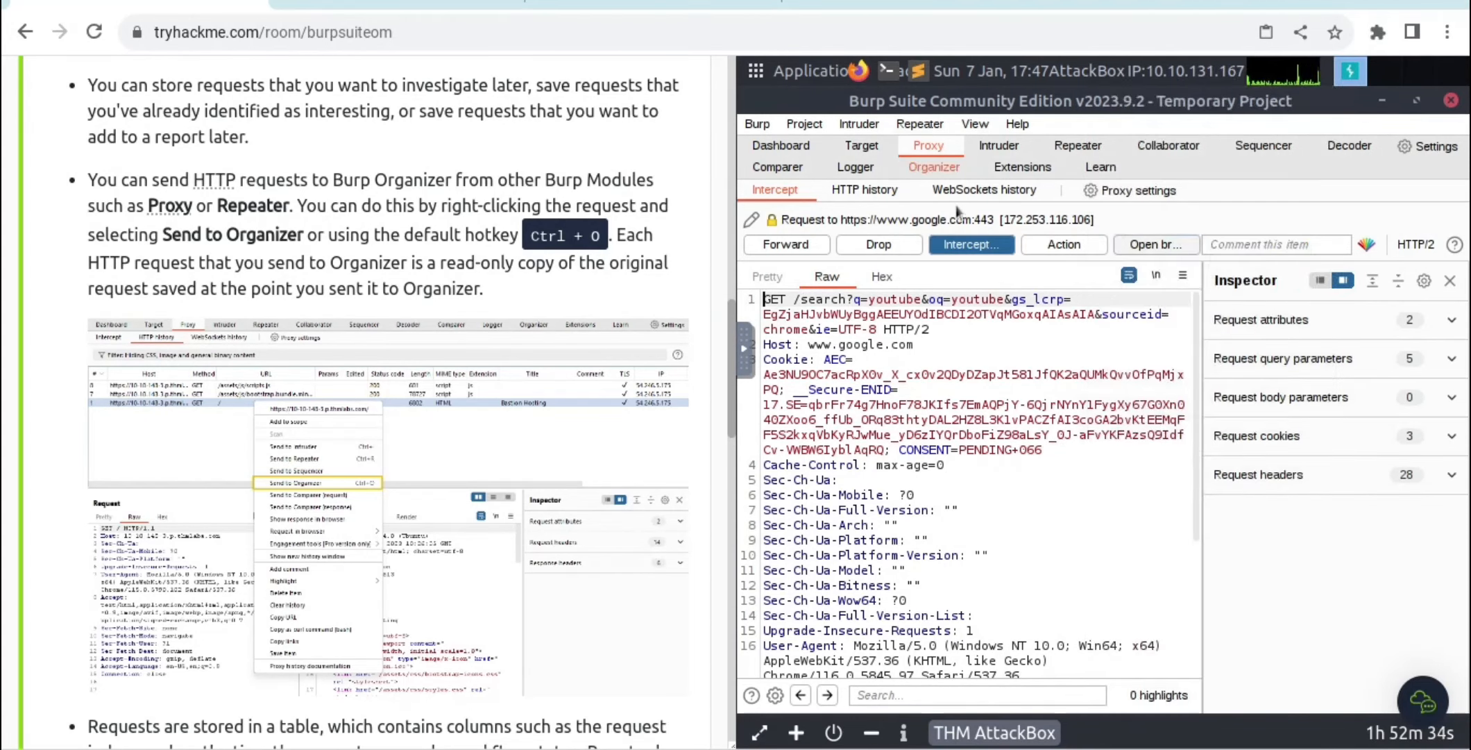
click(935, 170)
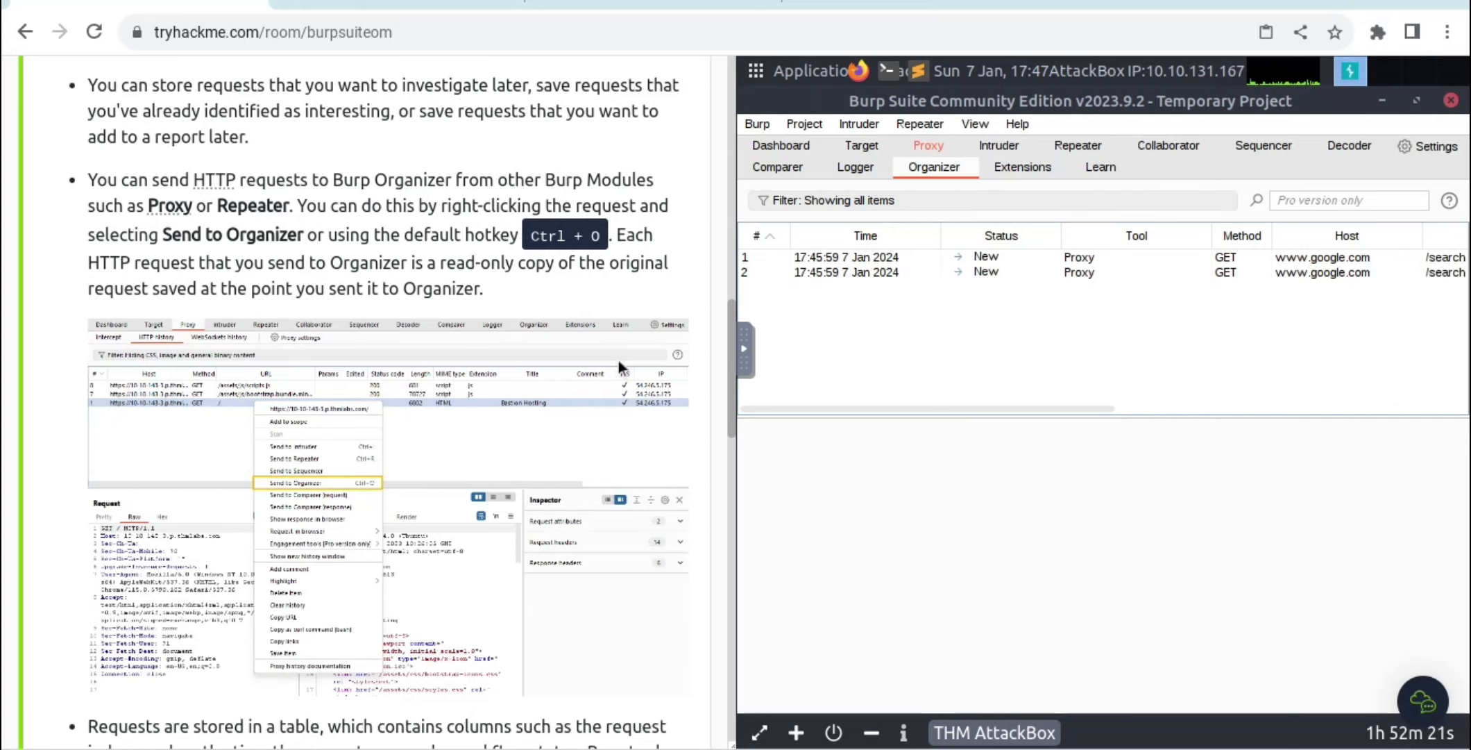
Step: Read Task 10's Organizer table and viewing instructions, open the second saved request, and inspect both its response and request
scroll(619, 360, down, 1)
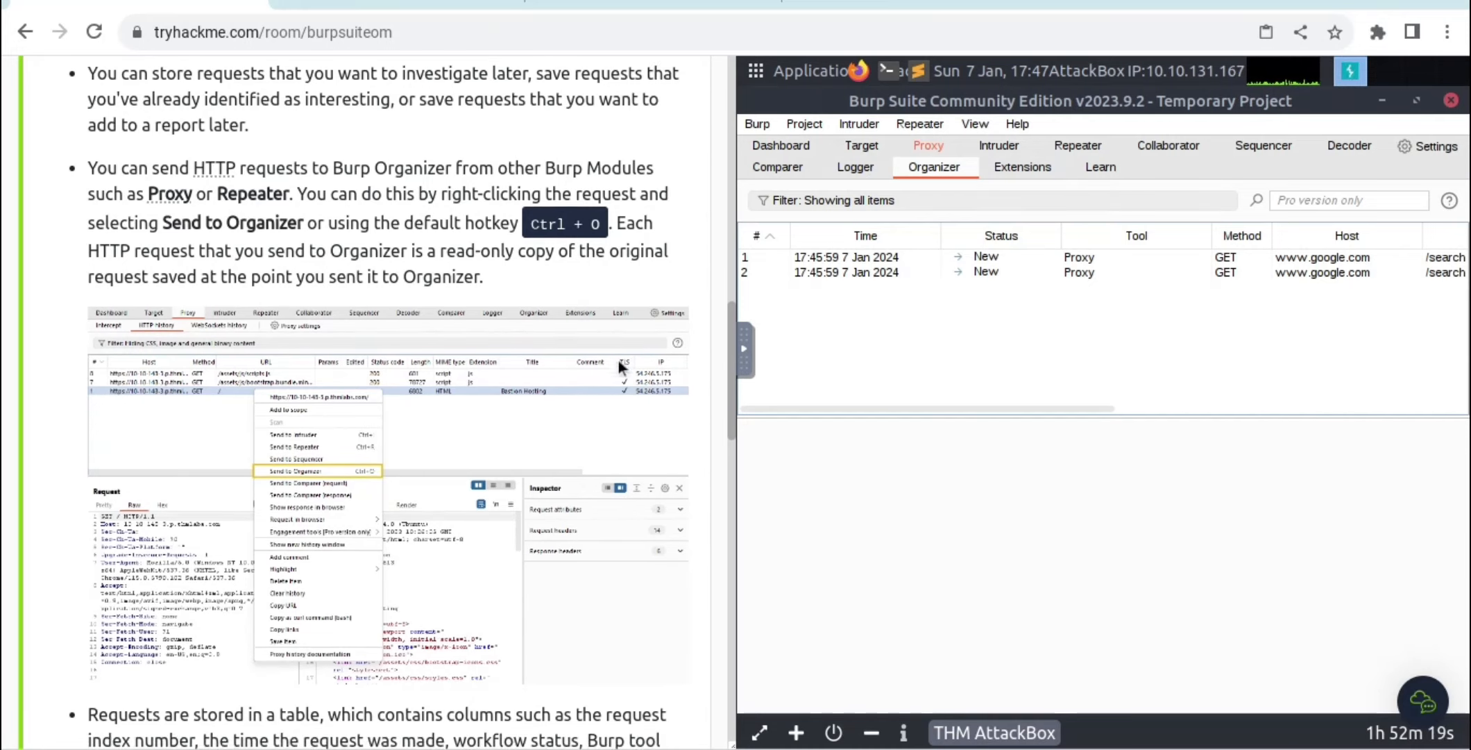
scroll(618, 360, down, 3)
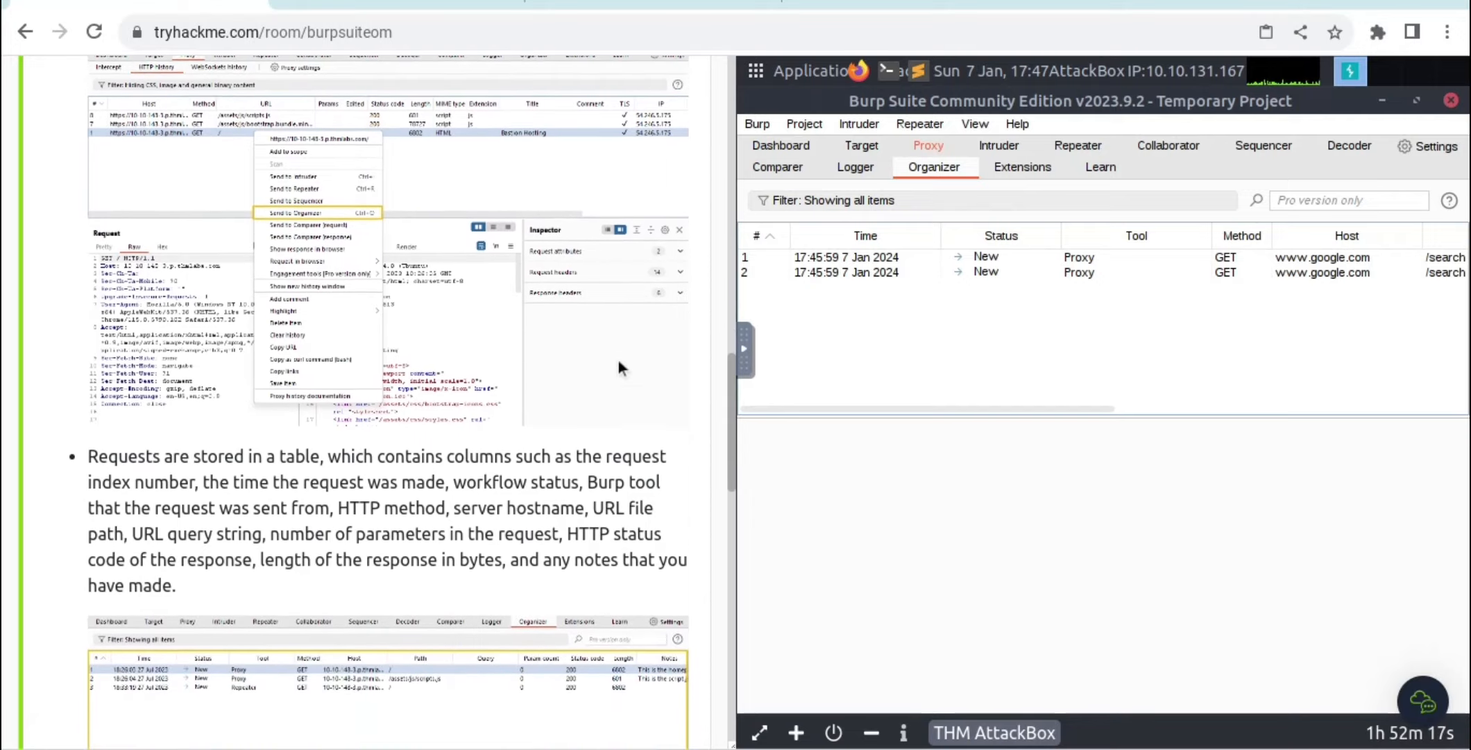
scroll(619, 359, down, 3)
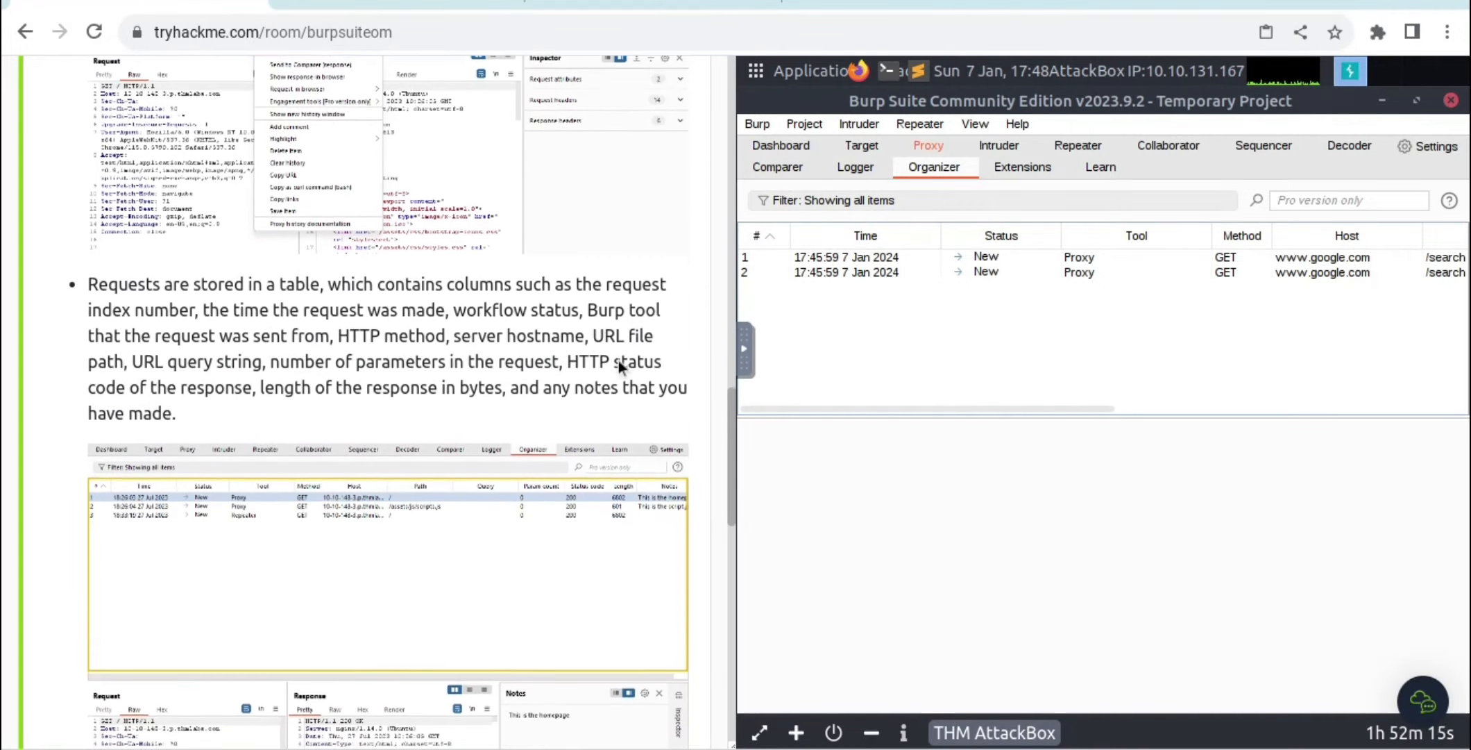
scroll(619, 359, down, 1)
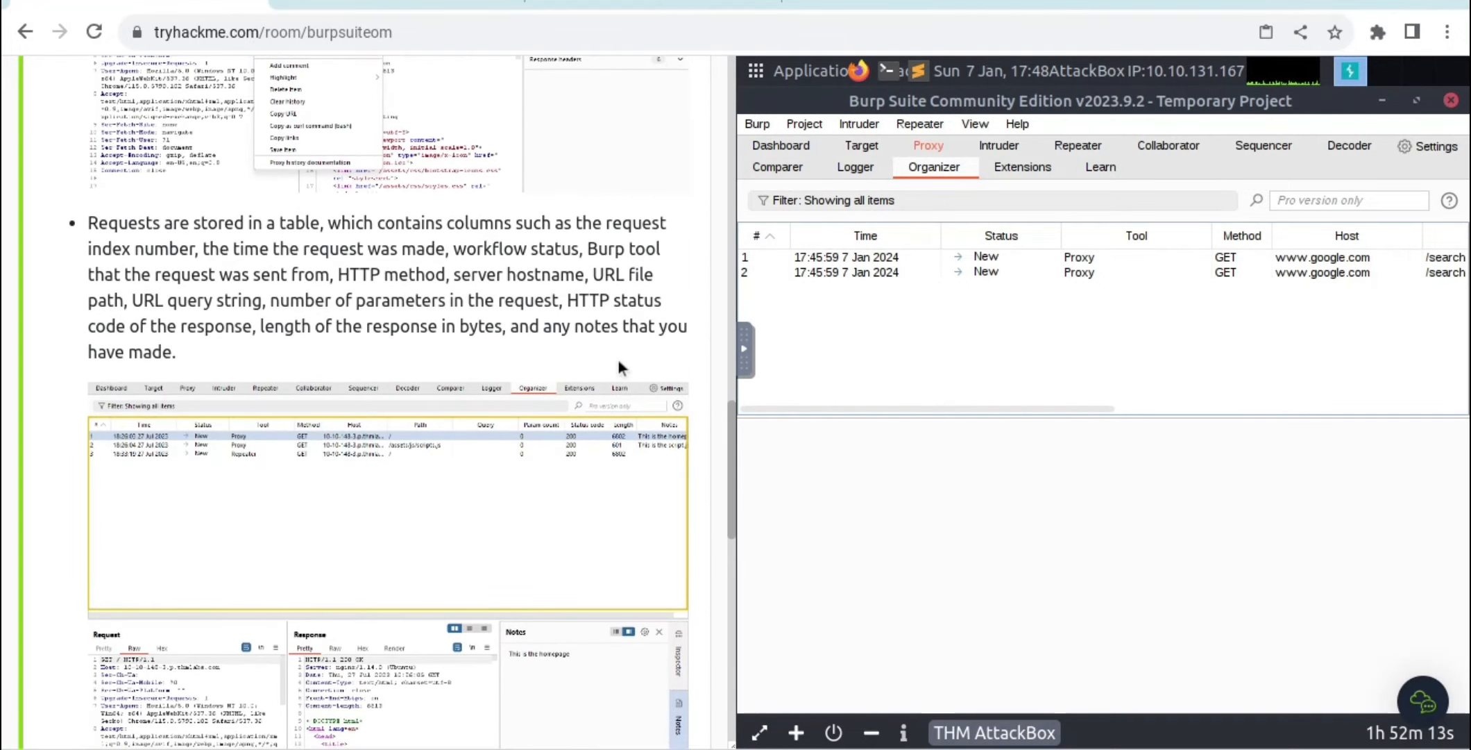
scroll(619, 359, down, 1)
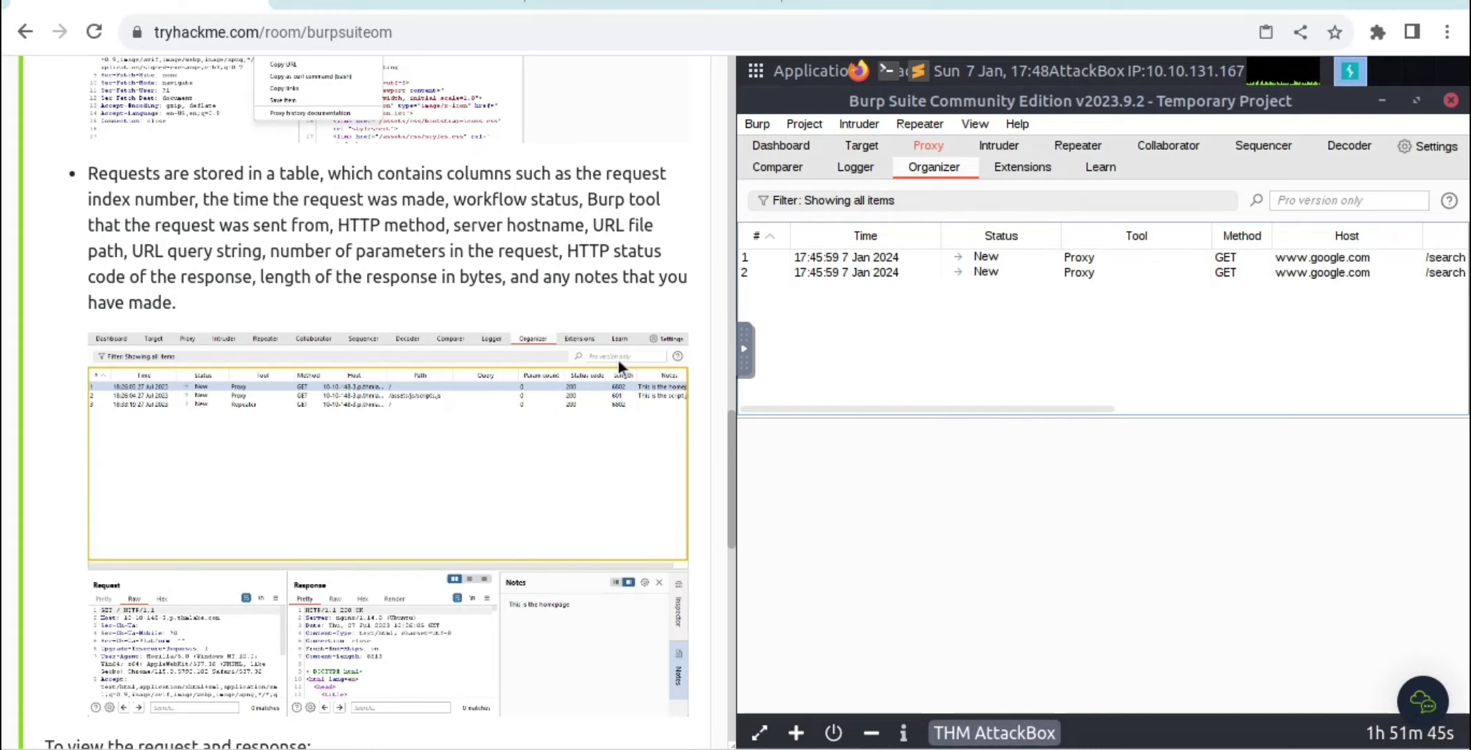
scroll(618, 360, down, 3)
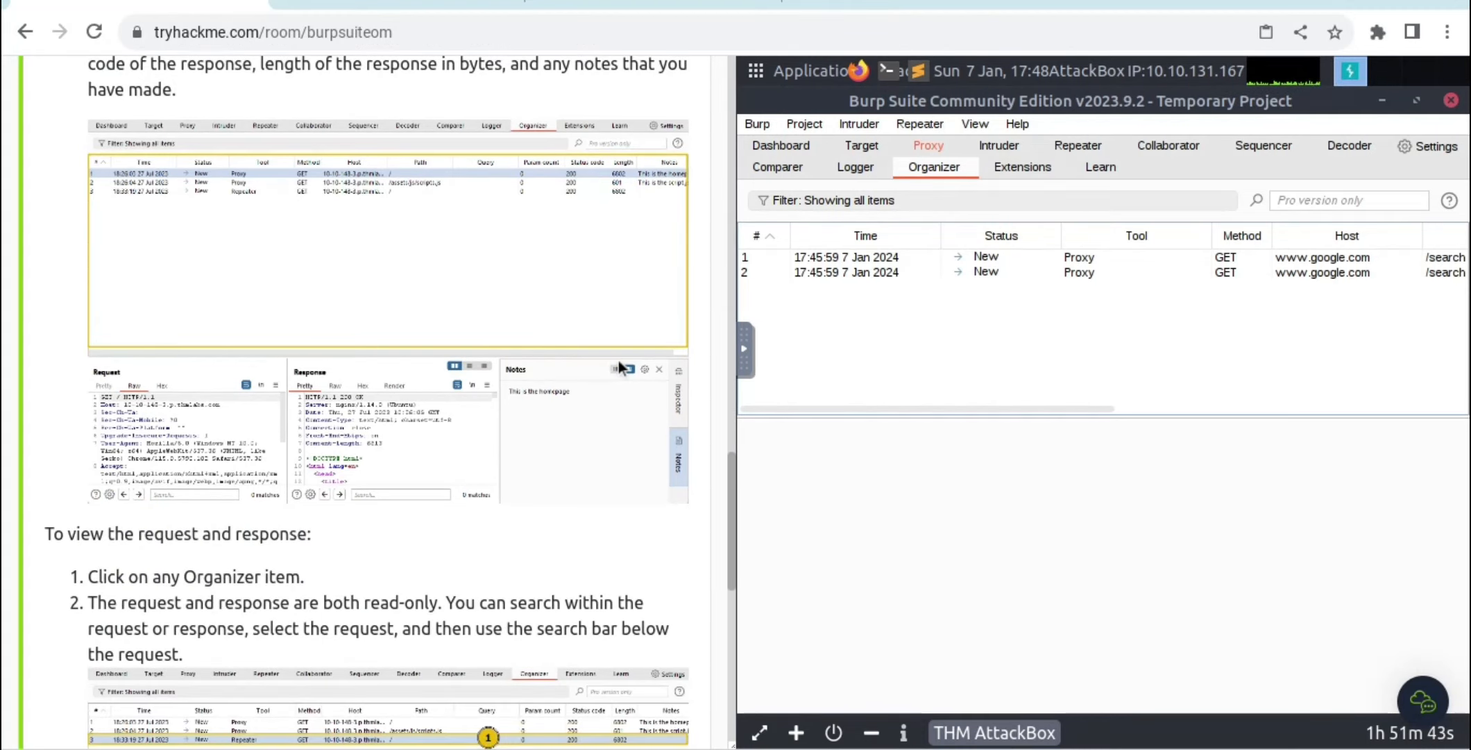
scroll(619, 359, down, 3)
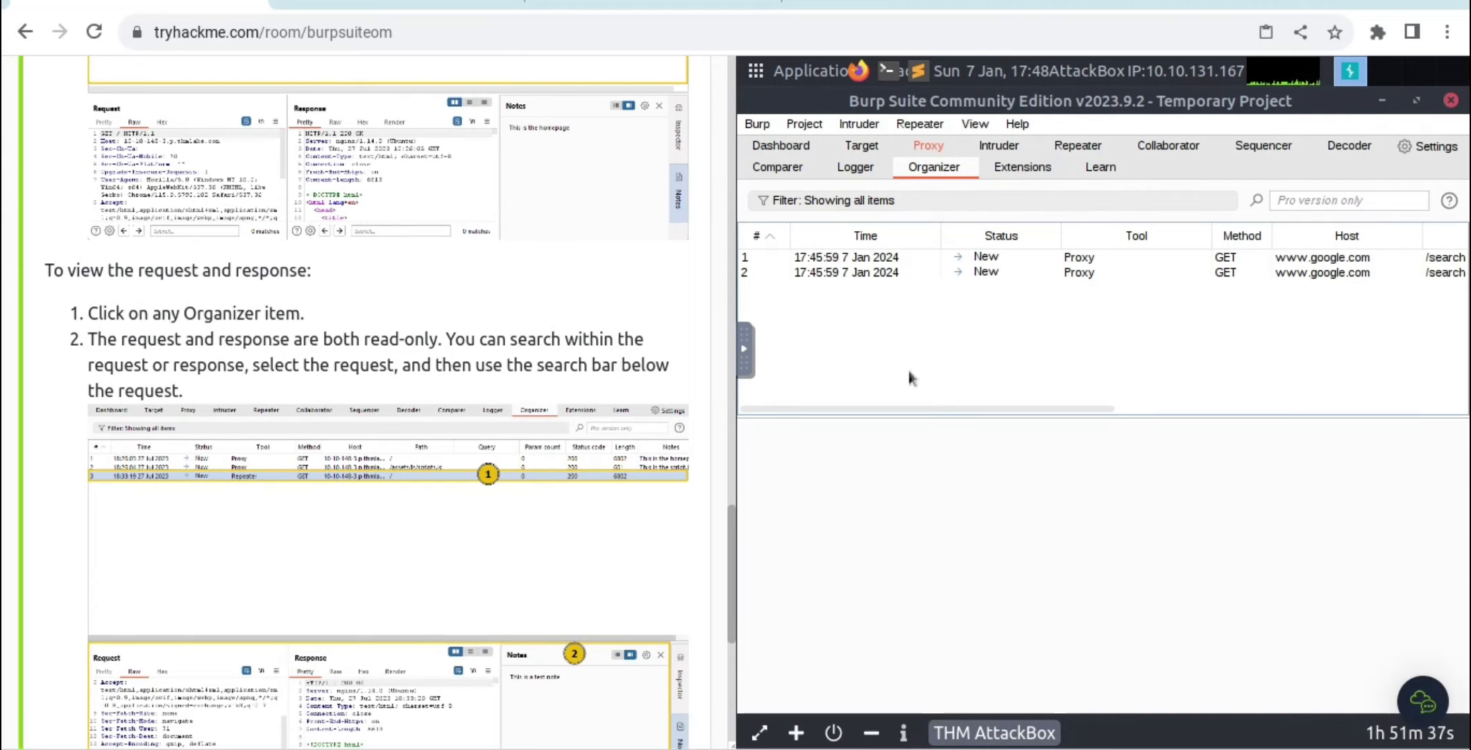
click(912, 273)
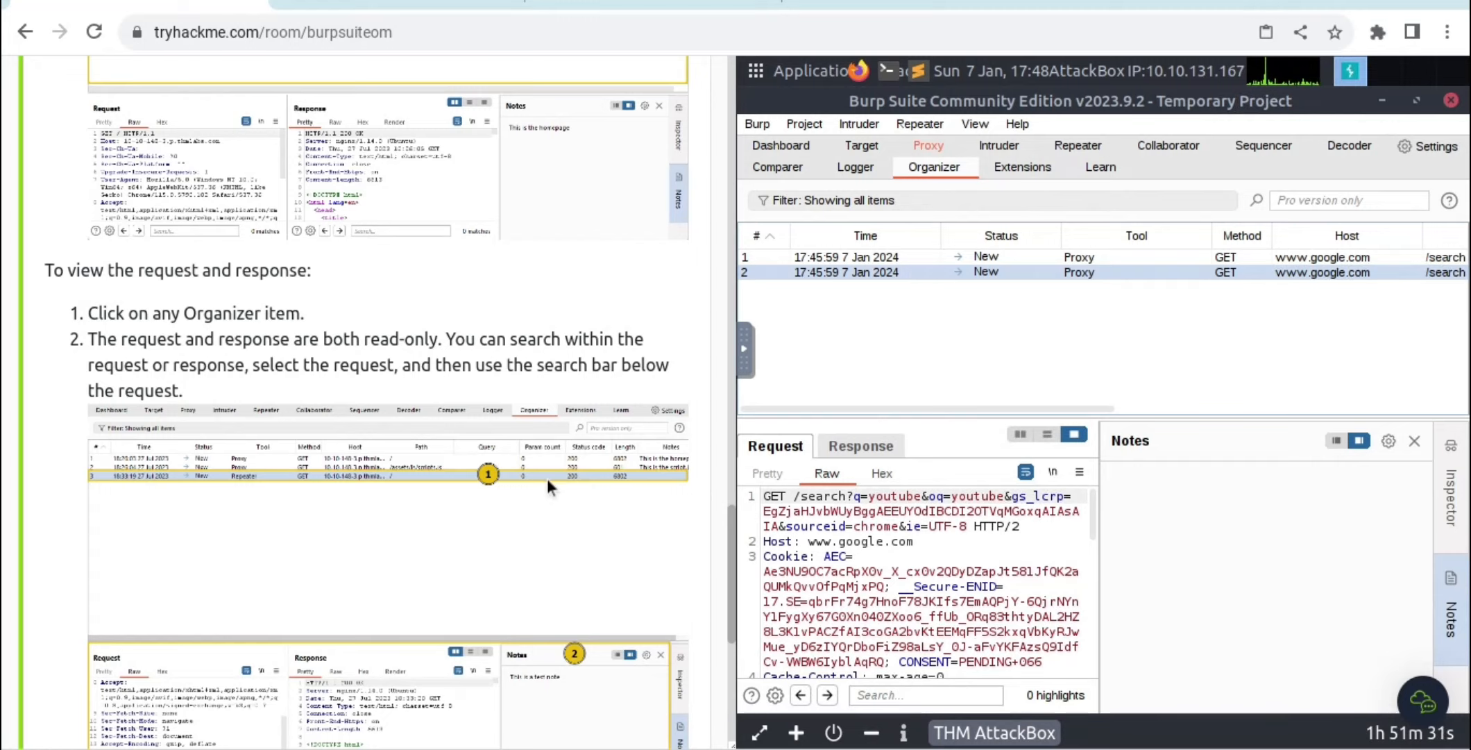
scroll(547, 478, down, 3)
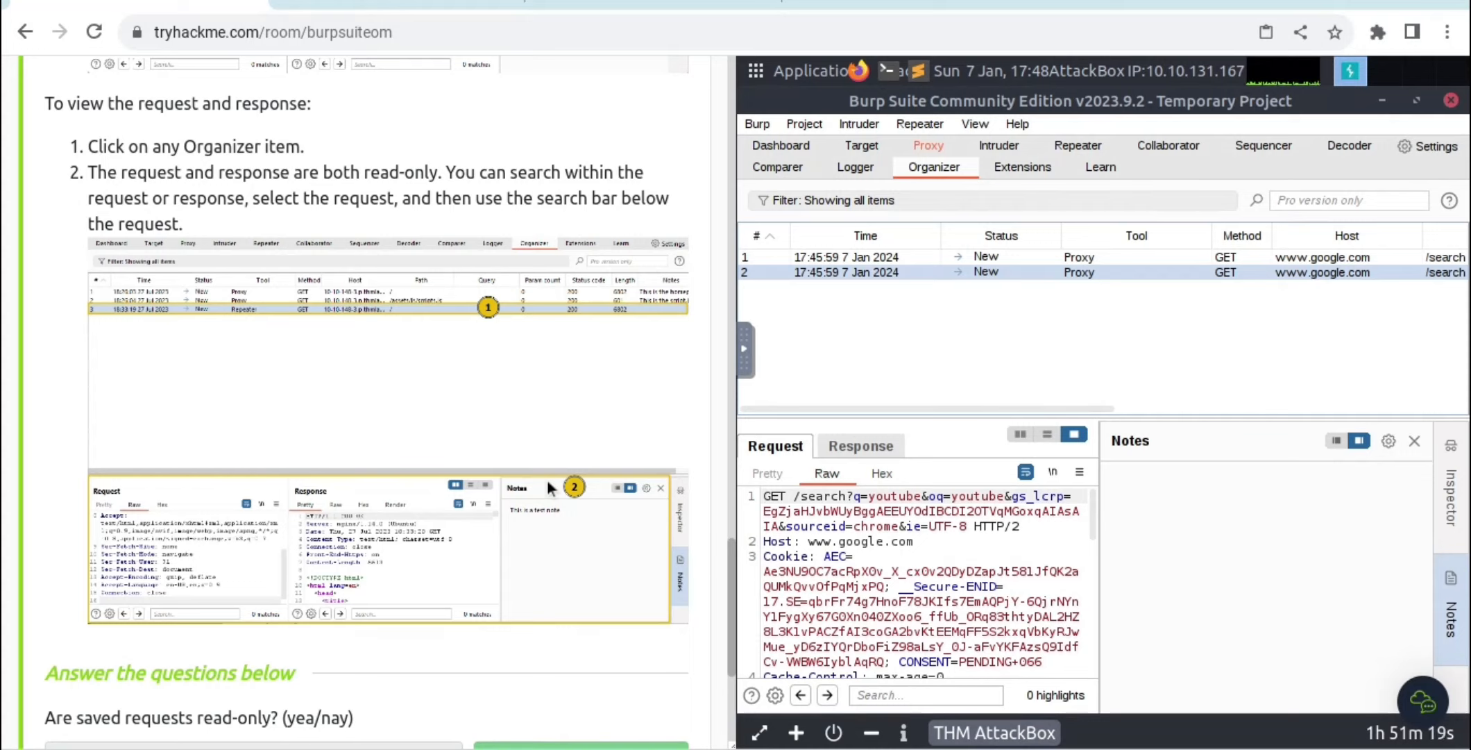
click(882, 444)
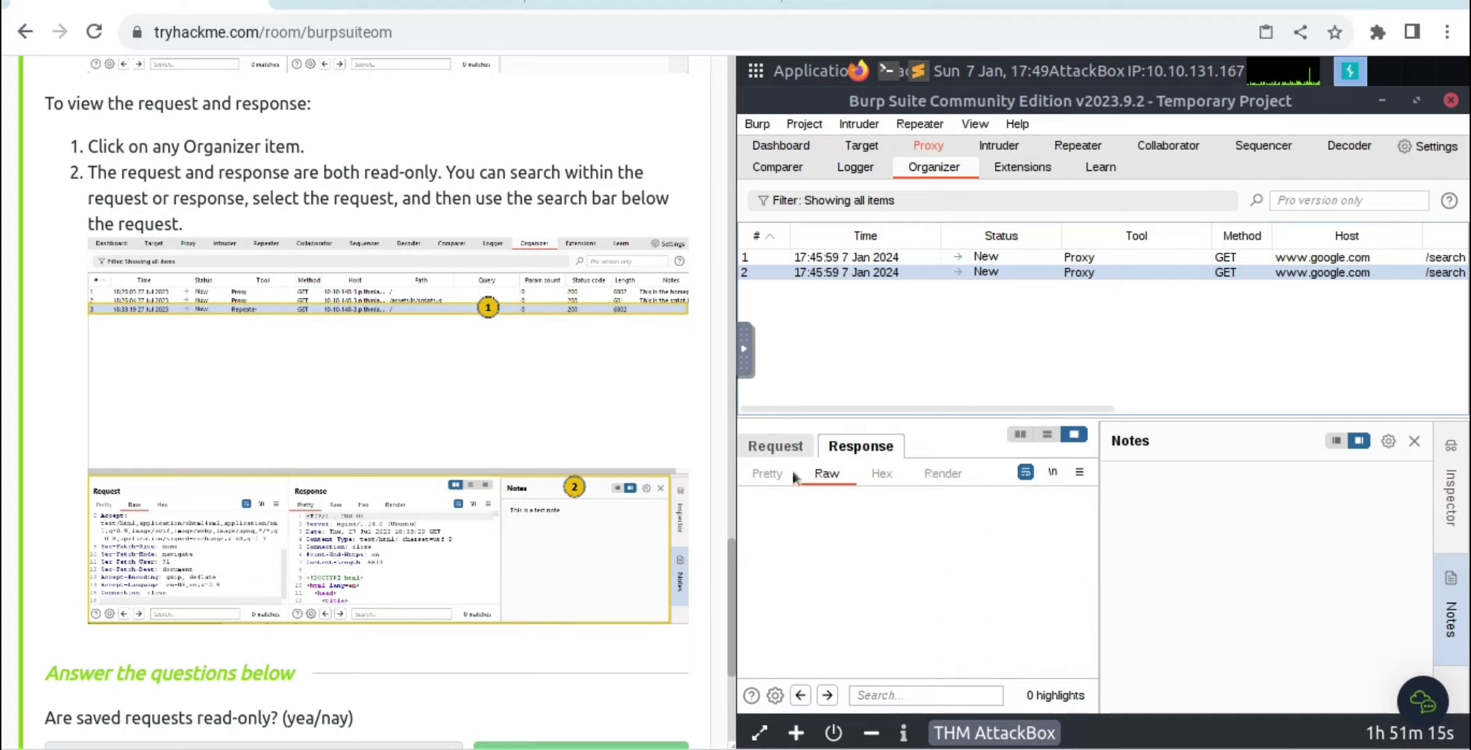
click(775, 445)
Step: Enlarge Task 10's example image of an Organizer item's request, response and notes, and close it after viewing
scroll(519, 490, down, 1)
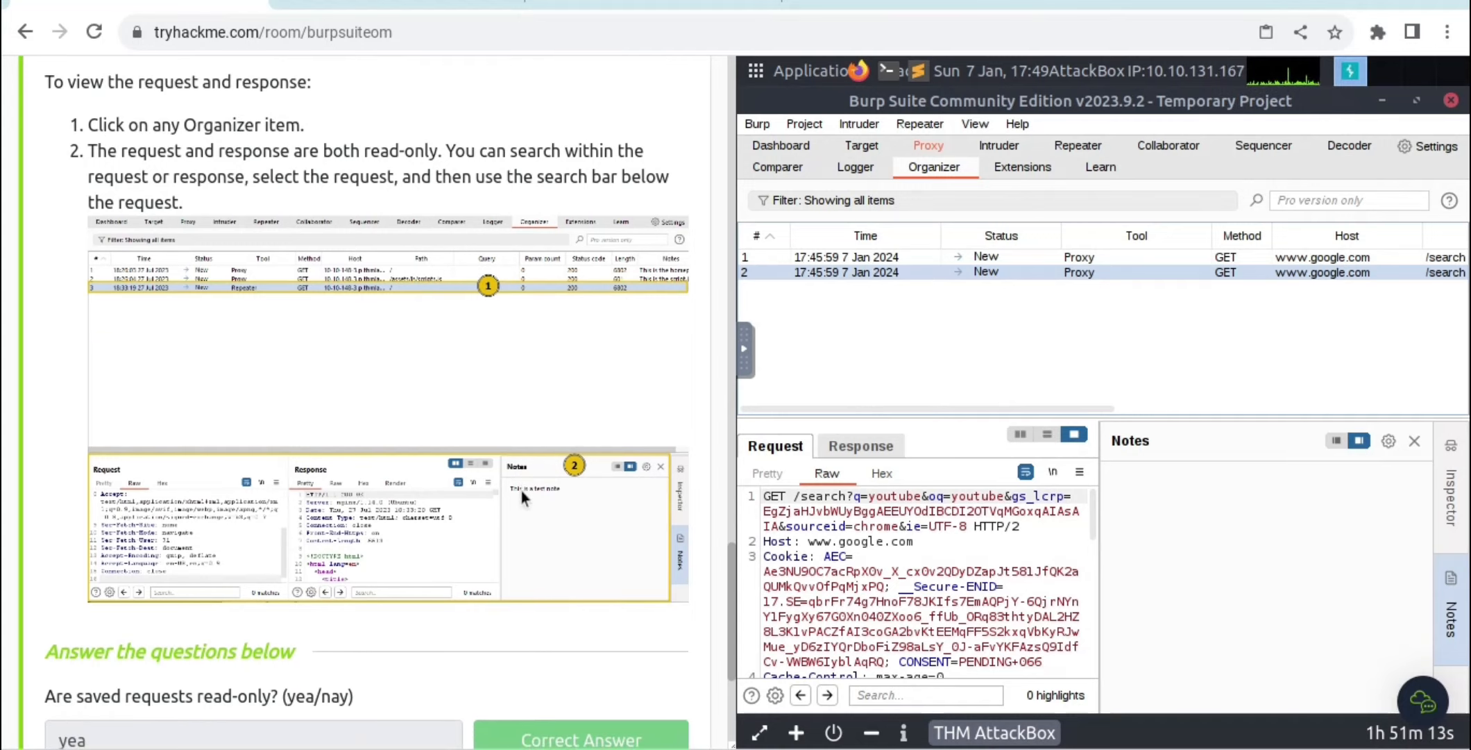
click(520, 491)
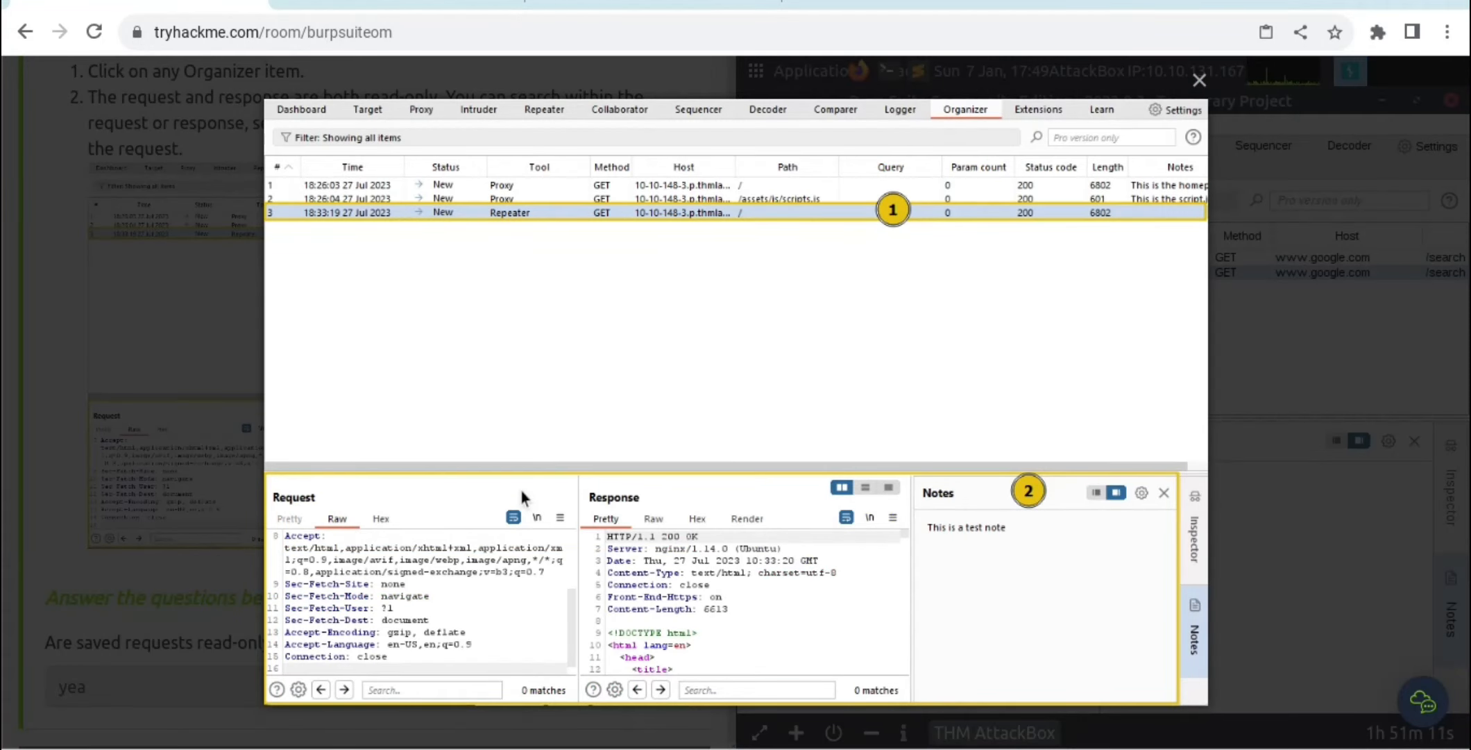
click(320, 440)
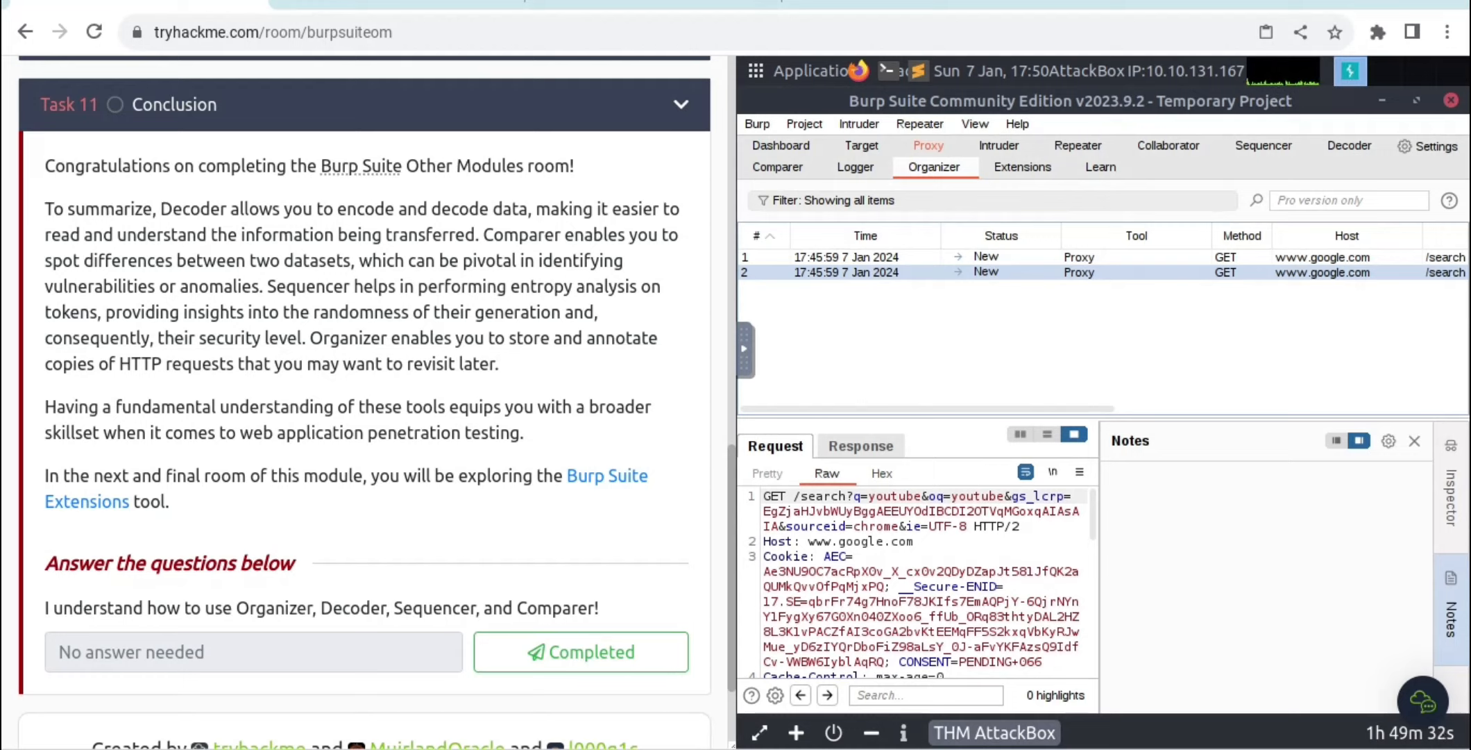
Step: Mark Task 11, Conclusion, as completed
click(650, 658)
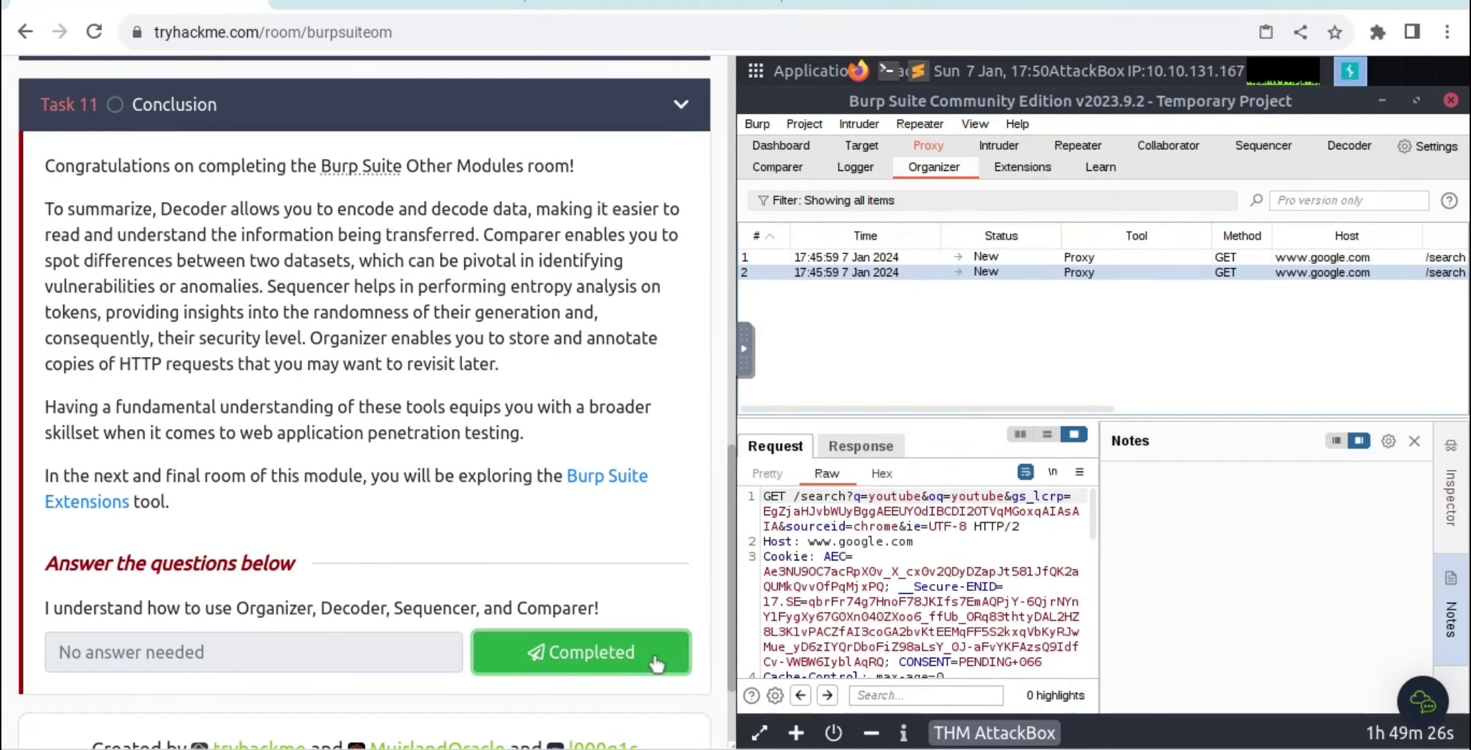